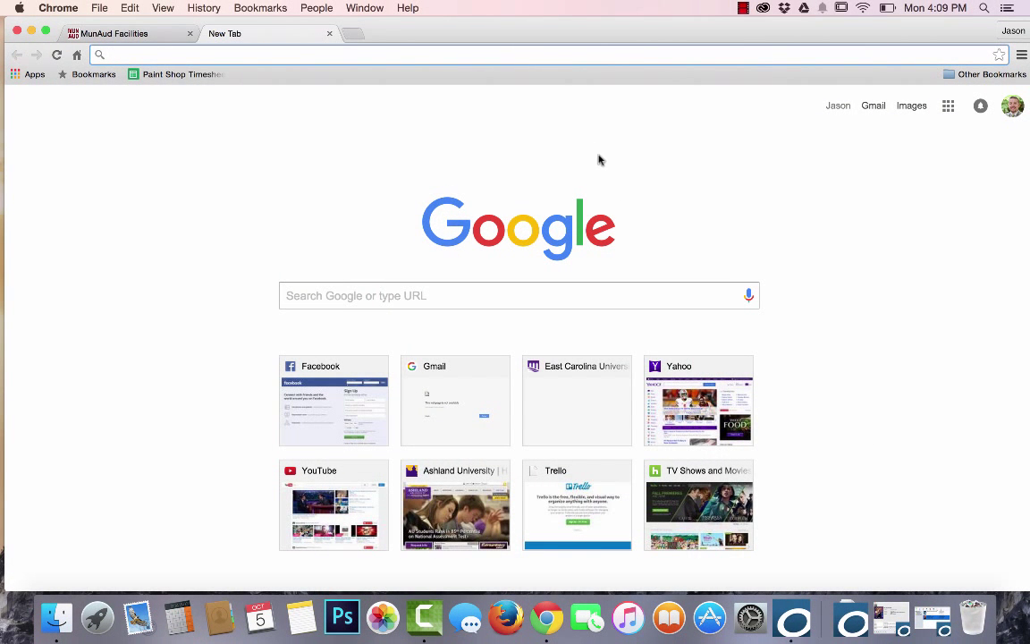
# Search Google for "sketchup" and open the download page on the Sketchup.com site
pyautogui.write('sketchup')
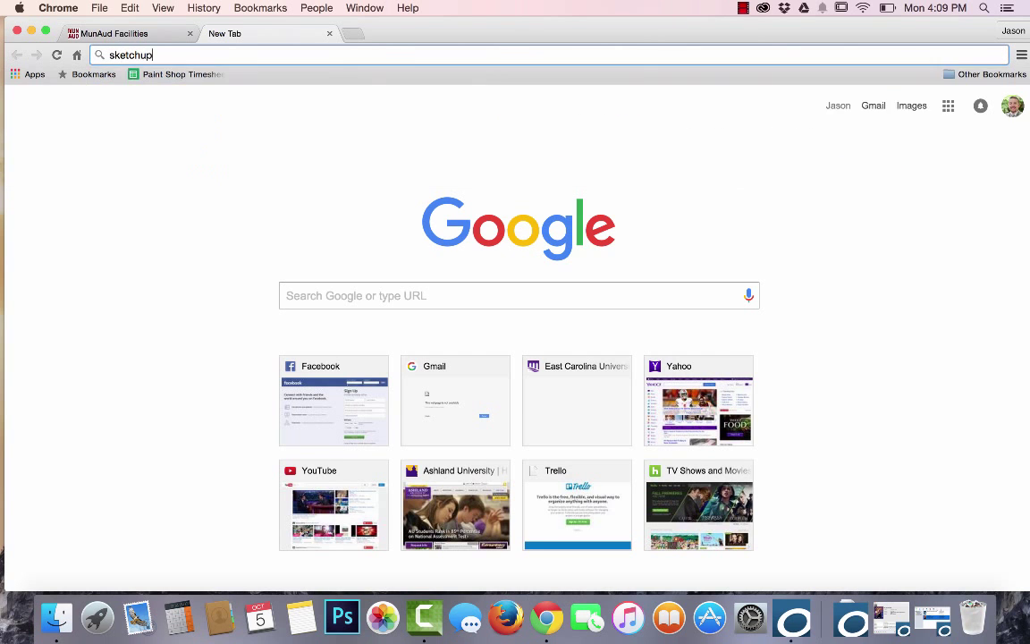
pyautogui.press('Return')
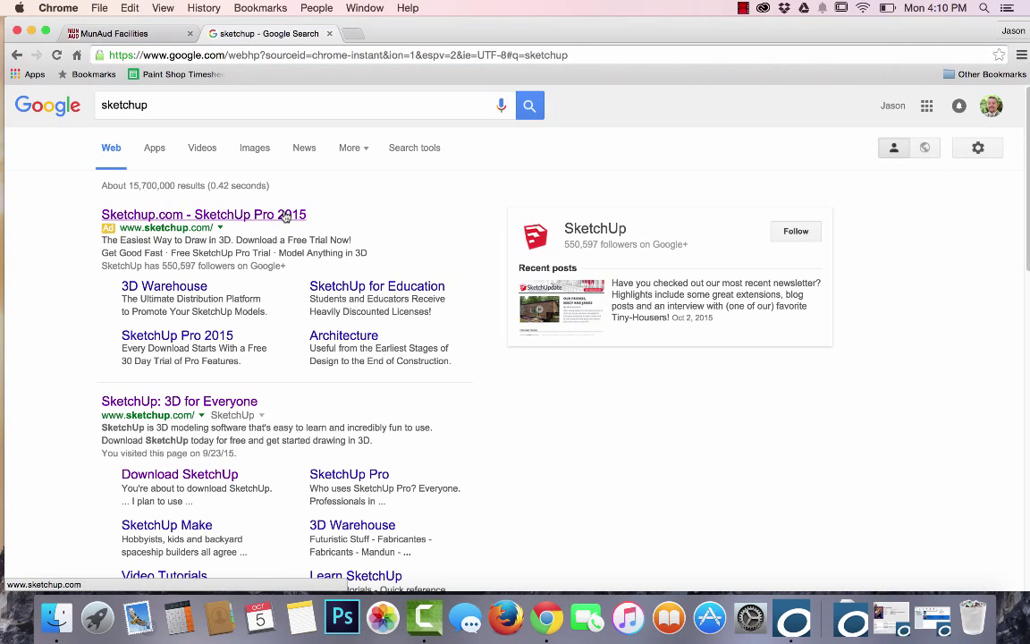
pyautogui.click(284, 216)
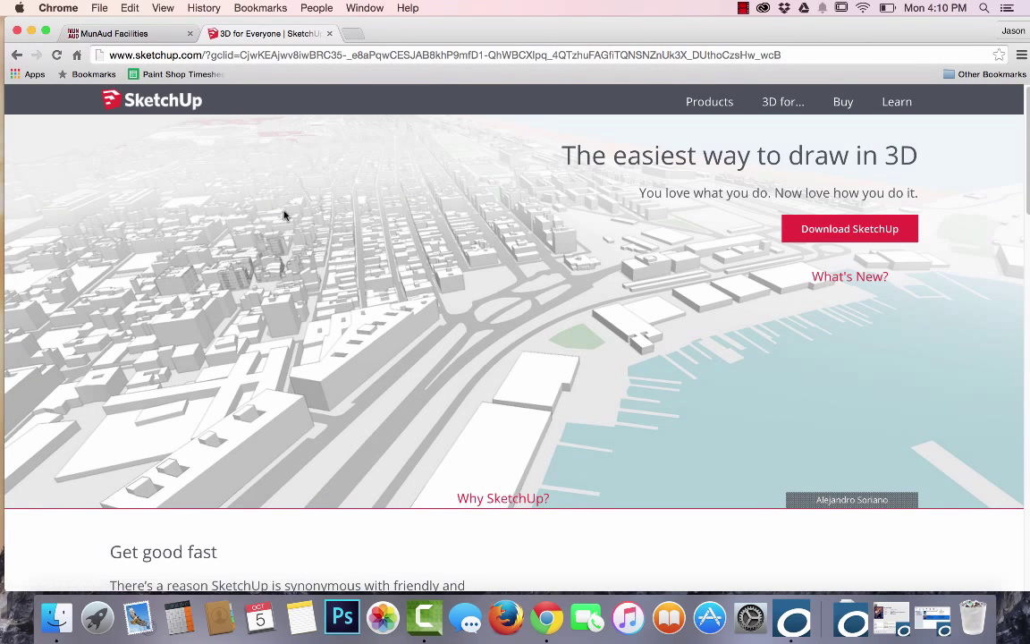
pyautogui.click(853, 229)
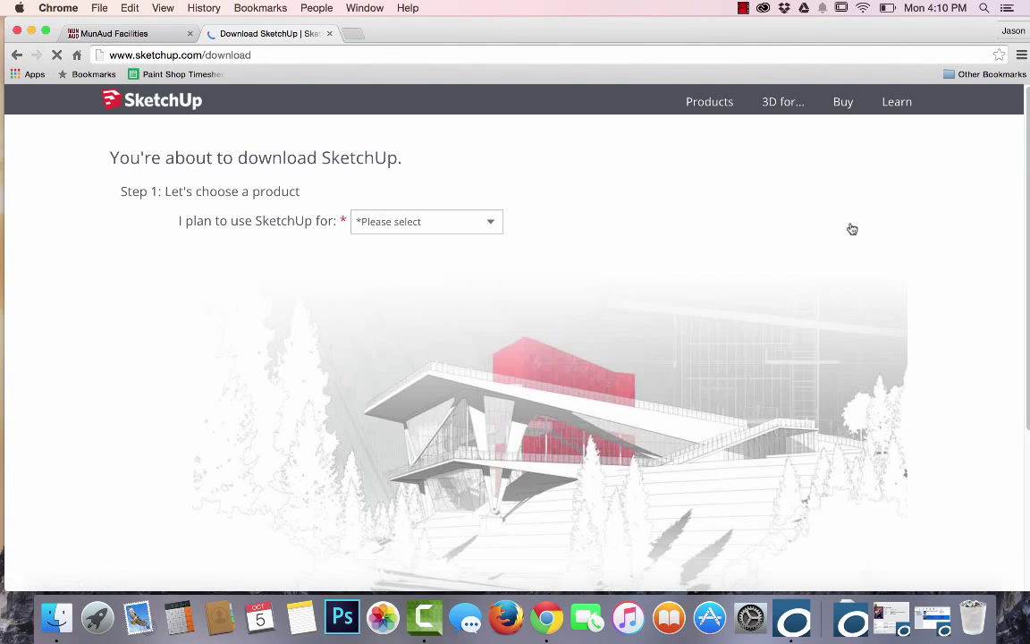
# Choose Educational Use as the planned use and fill in the e-mail address, first name and last name with the saved details
pyautogui.click(465, 224)
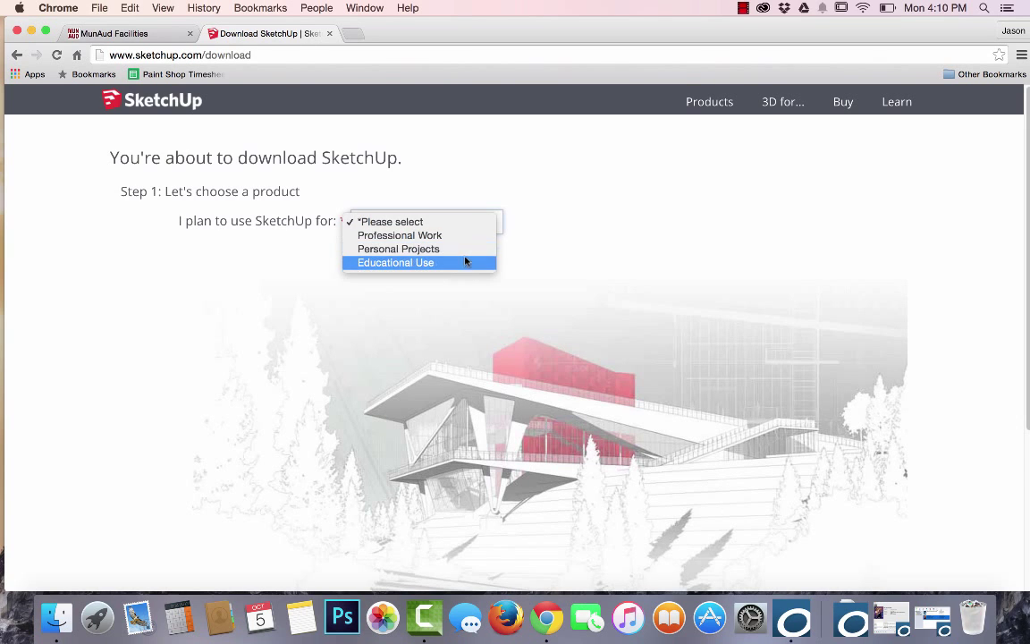
pyautogui.click(465, 263)
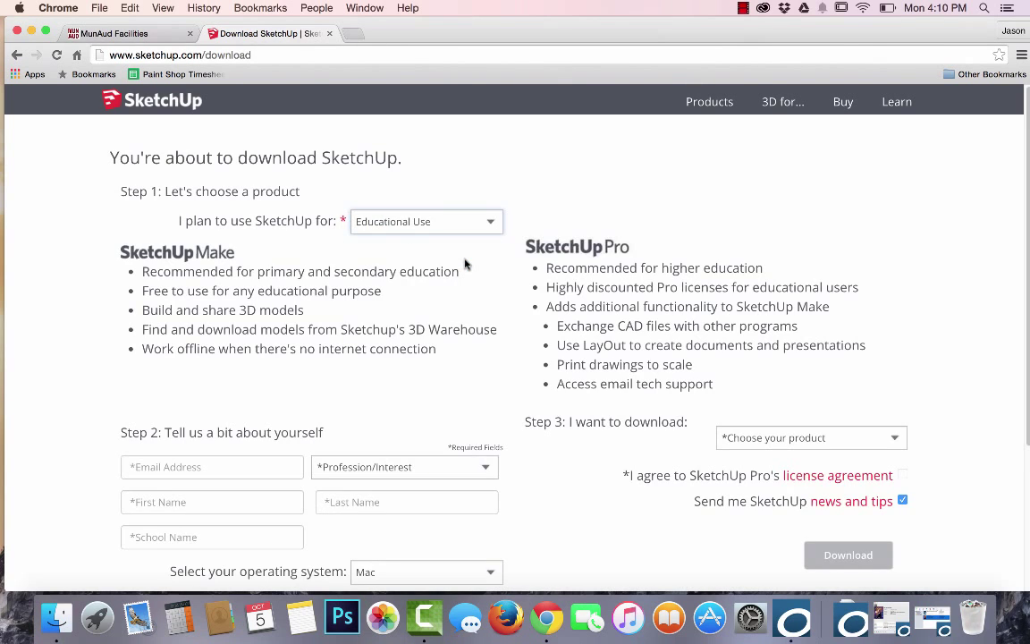
pyautogui.scroll(-2, 465, 264)
pyautogui.click(281, 407)
pyautogui.write('coale')
pyautogui.press('Down')
pyautogui.press('Return')
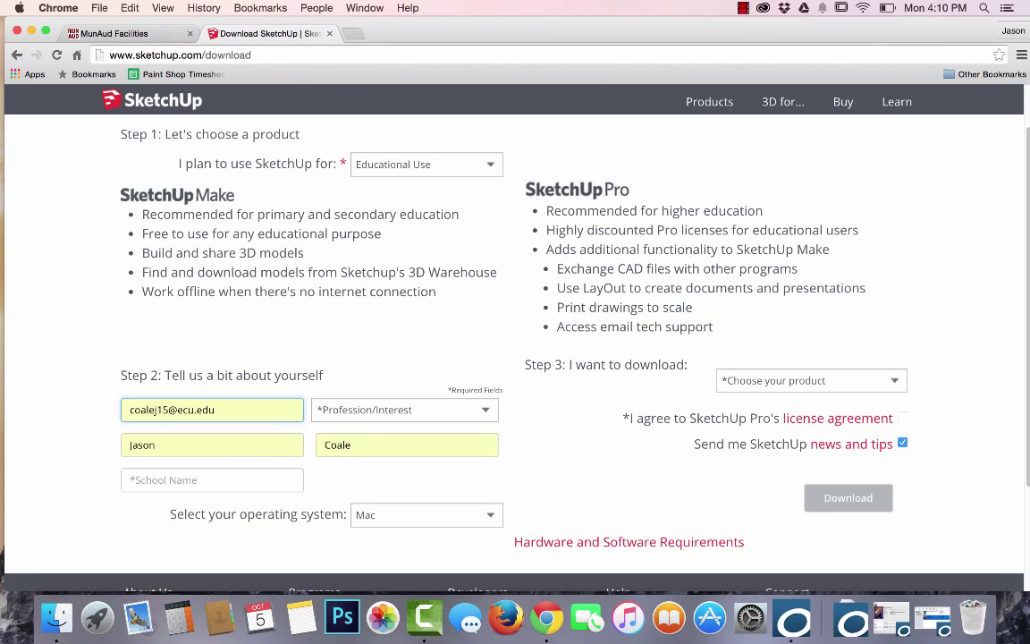
# Choose a profession or interest and fill in the school name with the saved entry
pyautogui.click(344, 416)
pyautogui.click(343, 423)
pyautogui.click(269, 479)
pyautogui.press('Down')
pyautogui.press('Return')
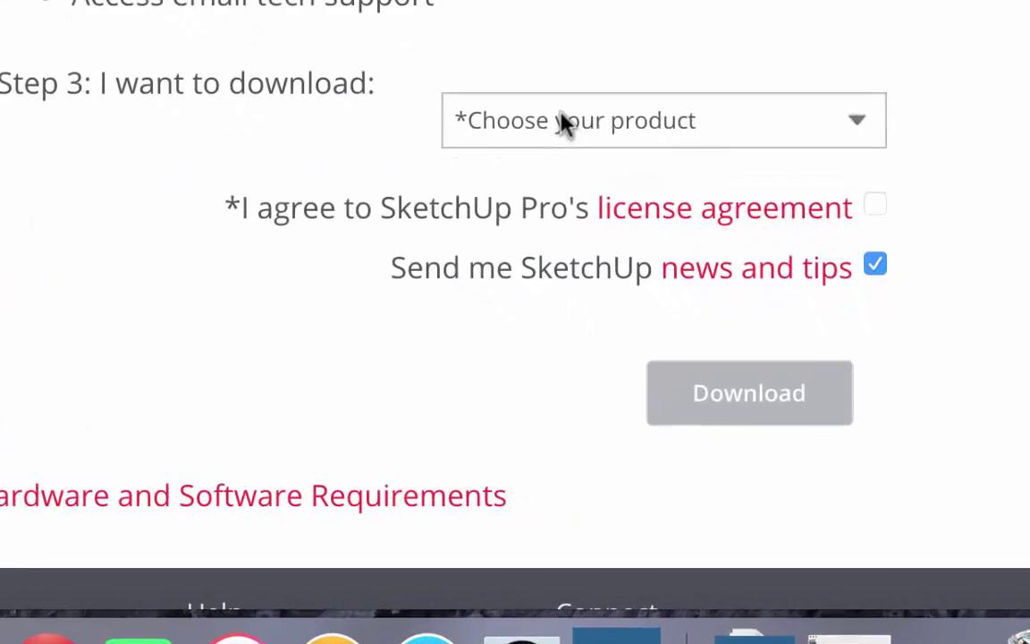
# Select SketchUp Make as the product, agree to its license agreement and start the download
pyautogui.click(769, 381)
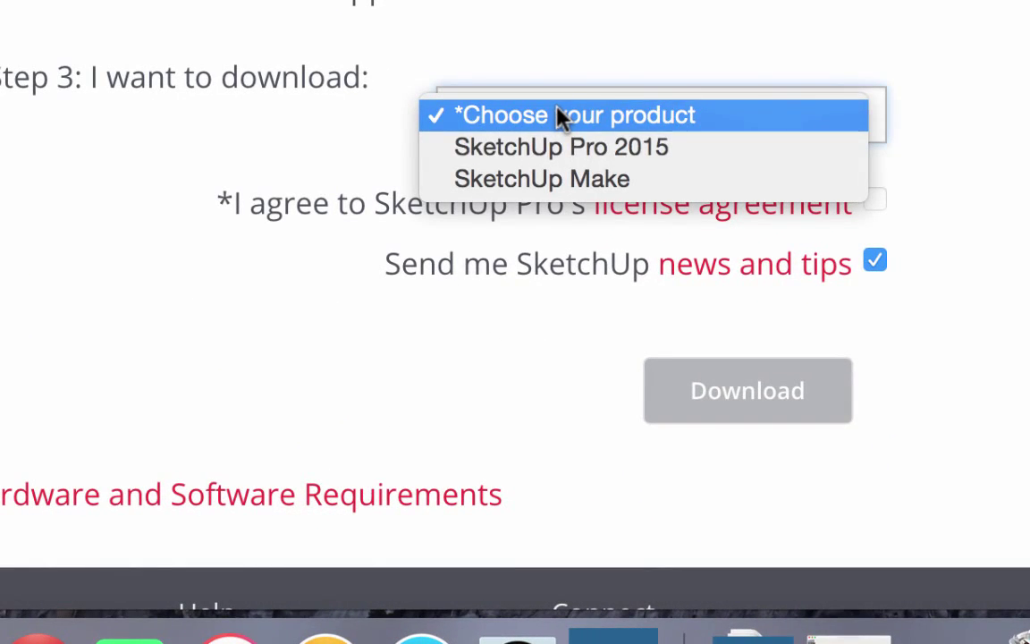
pyautogui.click(586, 178)
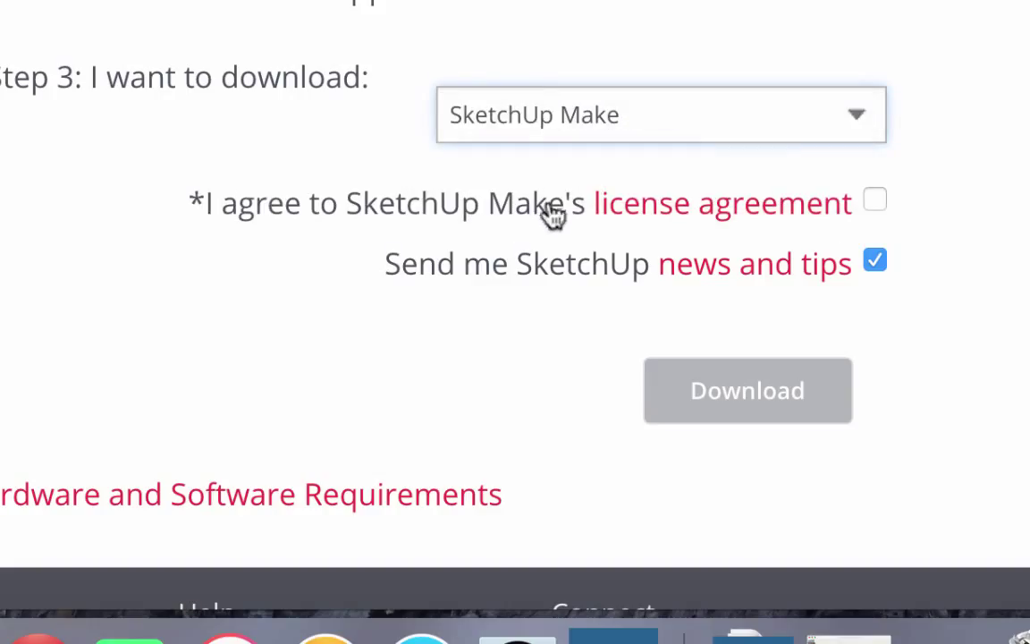
pyautogui.click(873, 204)
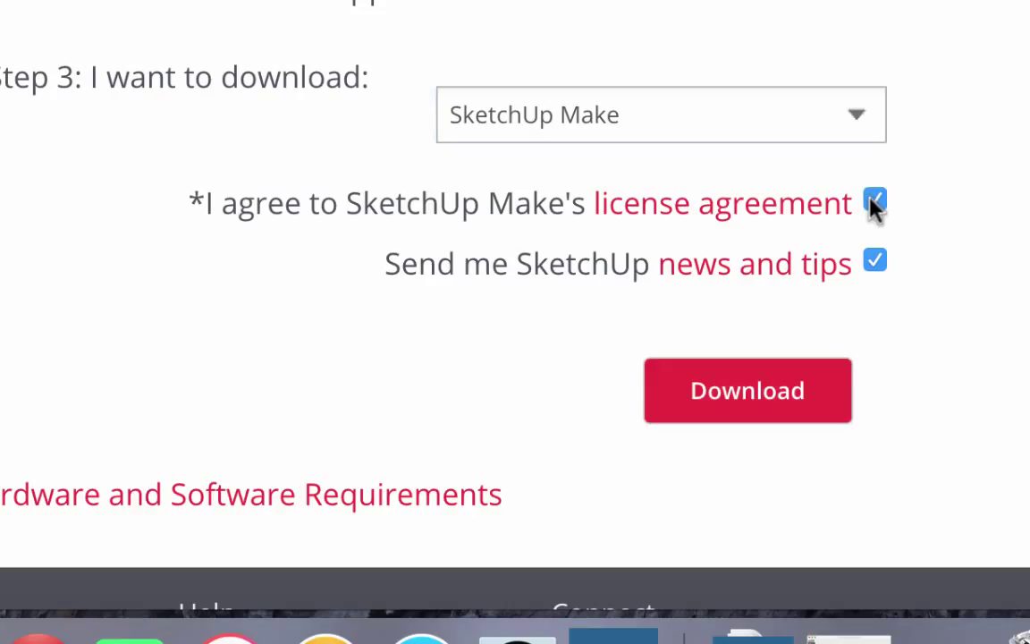
pyautogui.click(817, 388)
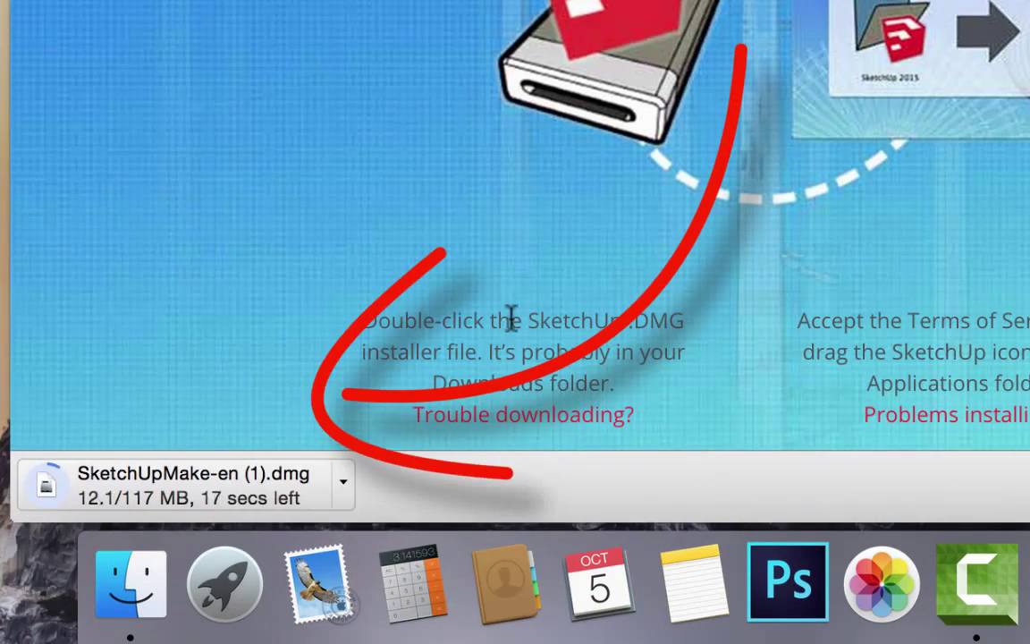
# Open the downloaded SketchUpMake-en (1).dmg, agree to its license and copy the SketchUp 2015 folder into Applications
pyautogui.click(343, 472)
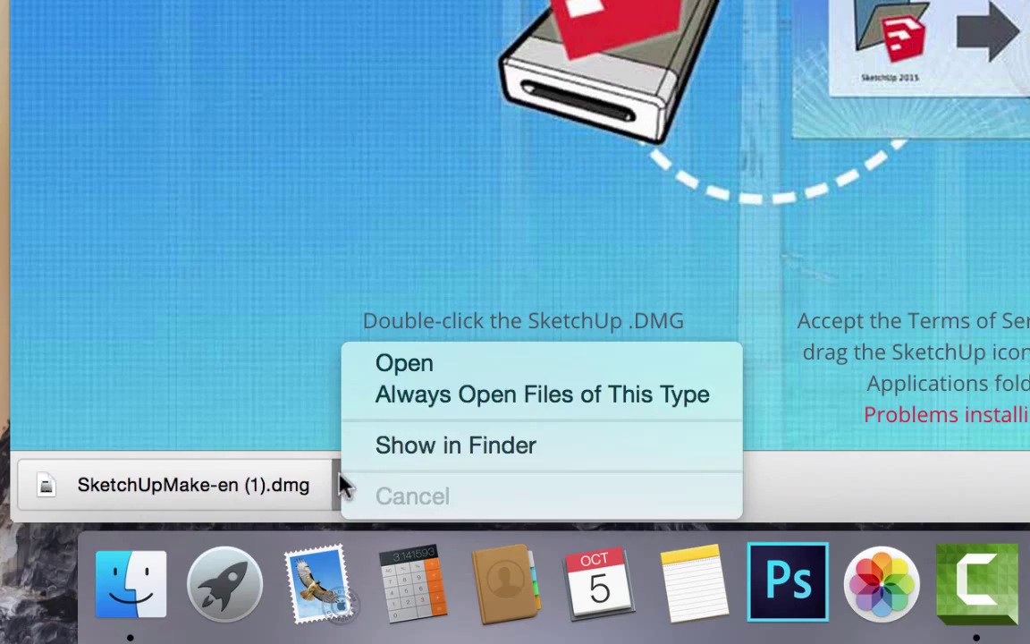
pyautogui.click(378, 370)
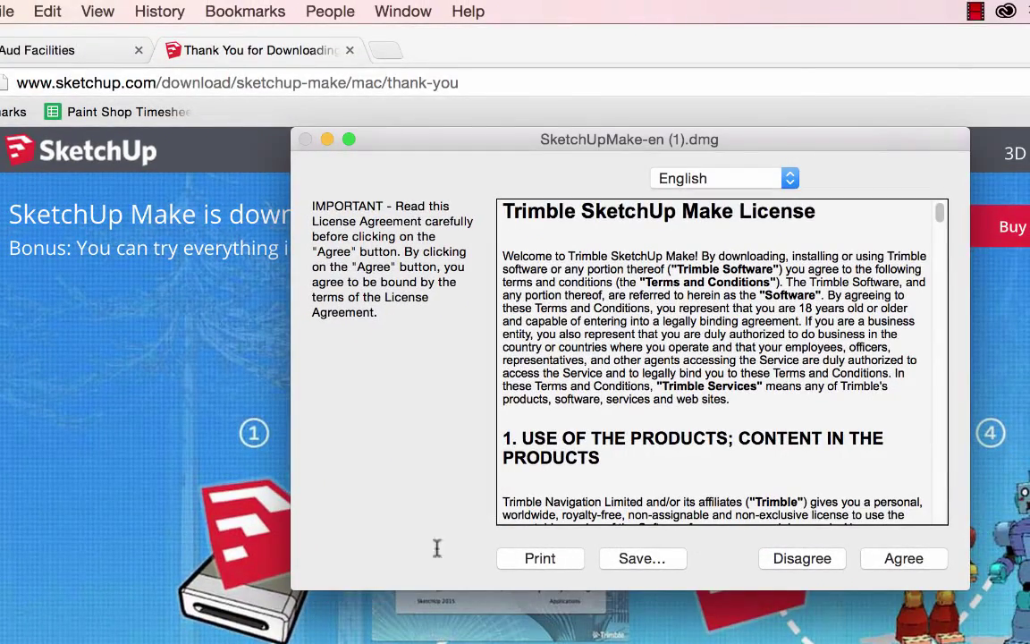
pyautogui.click(904, 558)
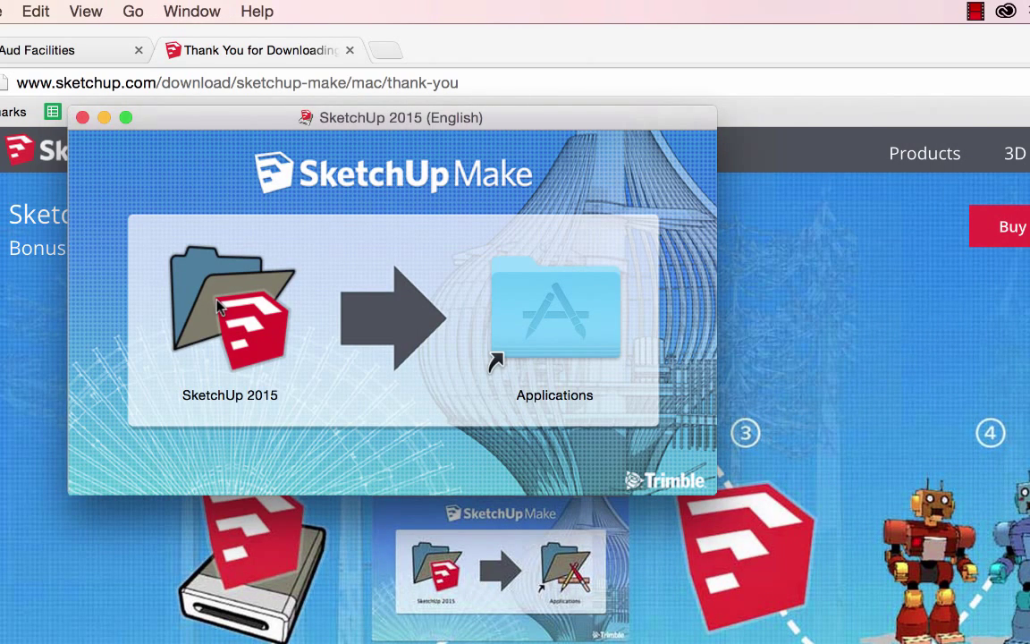
pyautogui.moveTo(217, 307)
pyautogui.mouseDown()
pyautogui.moveTo(262, 326)
pyautogui.moveTo(318, 330)
pyautogui.moveTo(555, 321)
pyautogui.mouseUp()
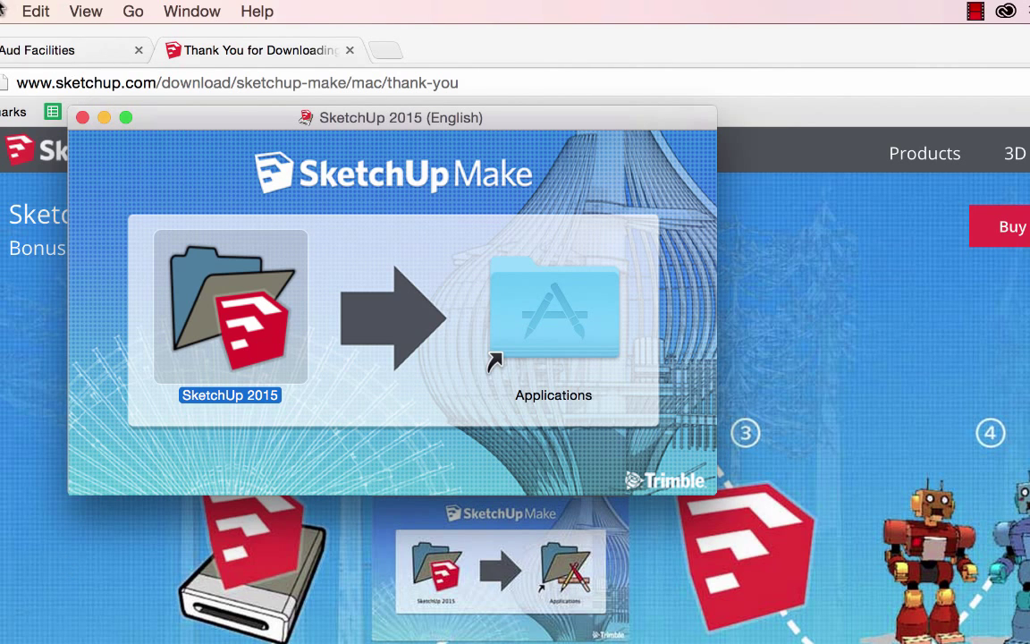
# Open a new Finder window and go to the SketchUp 2015 folder in Applications
pyautogui.click(2, 11)
pyautogui.click(9, 37)
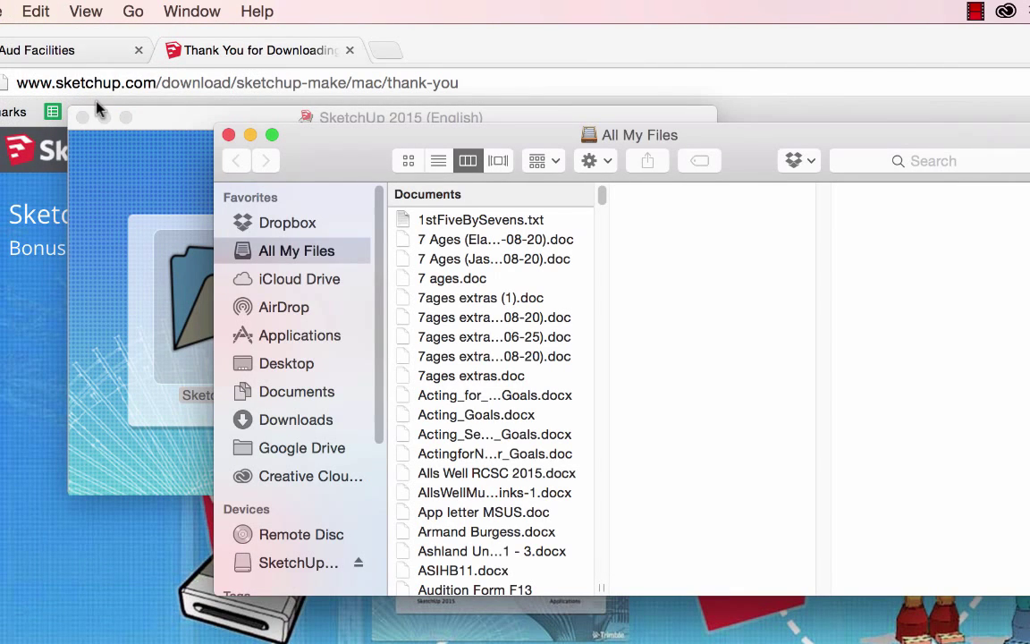
pyautogui.click(303, 335)
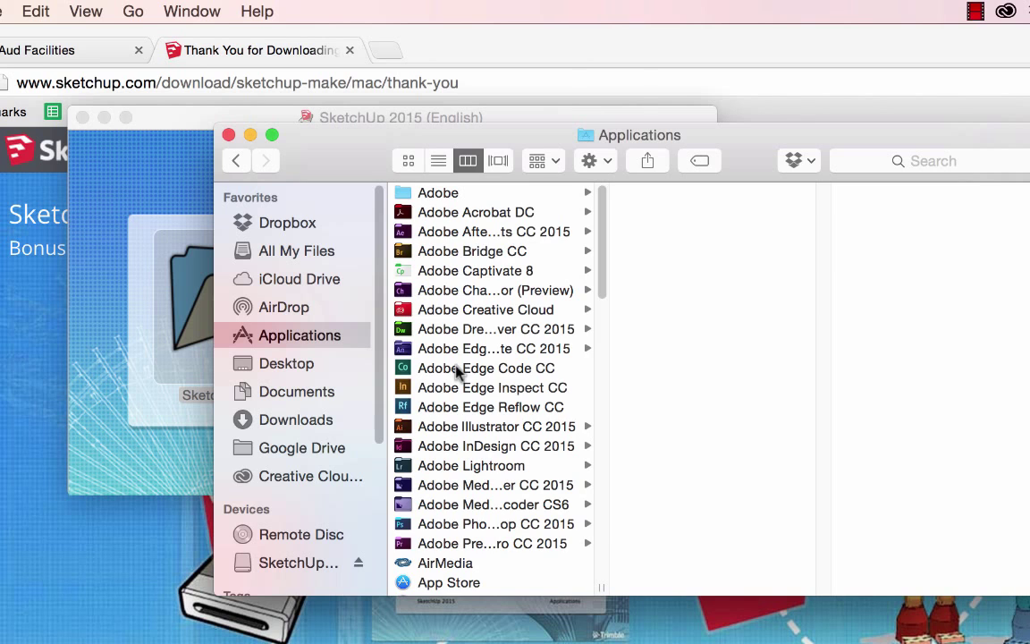
pyautogui.scroll(-10, 457, 369)
pyautogui.scroll(-15, 458, 371)
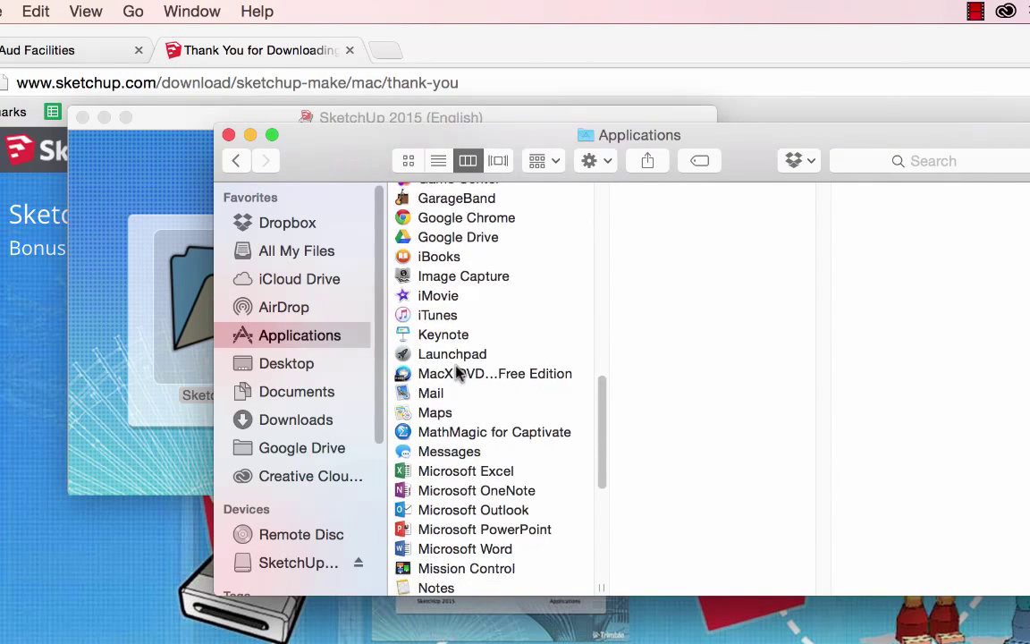
pyautogui.scroll(-5, 458, 369)
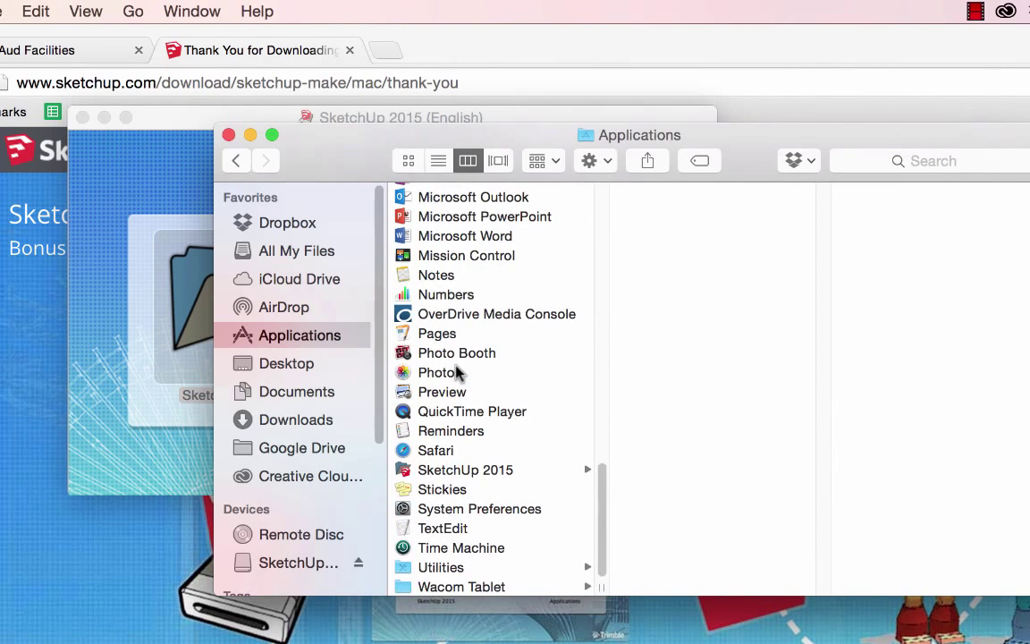
pyautogui.click(466, 471)
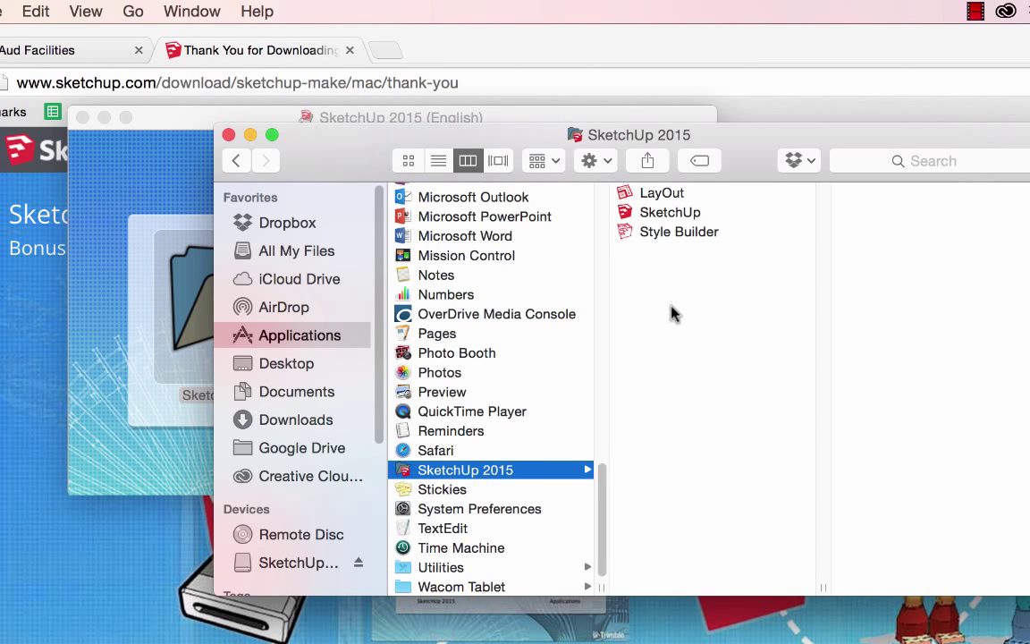
# Launch the SketchUp app from its folder and allow the downloaded application to open
pyautogui.click(675, 214)
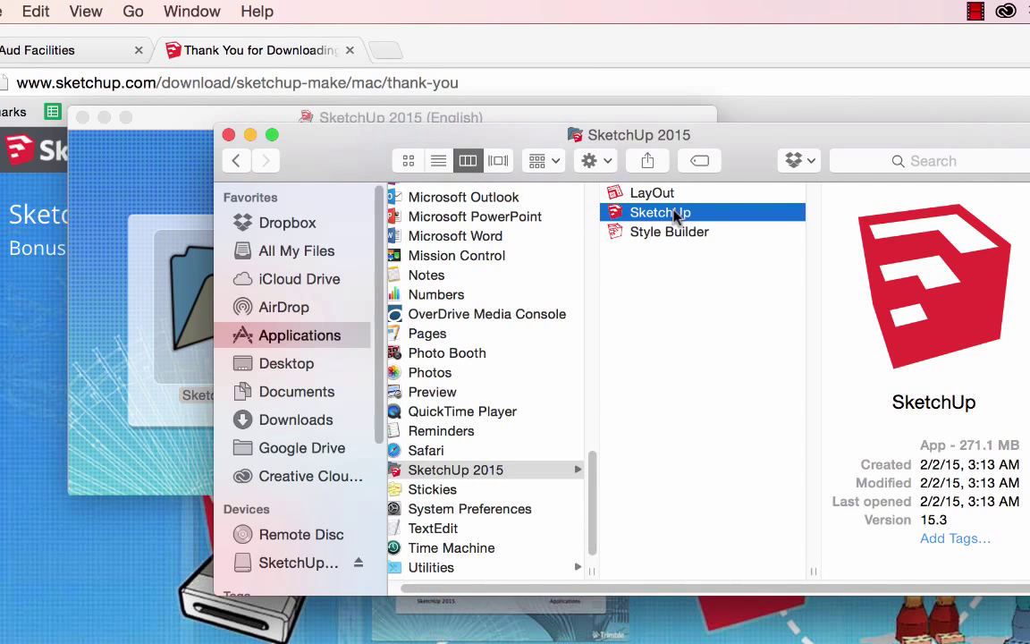
pyautogui.doubleClick(675, 215)
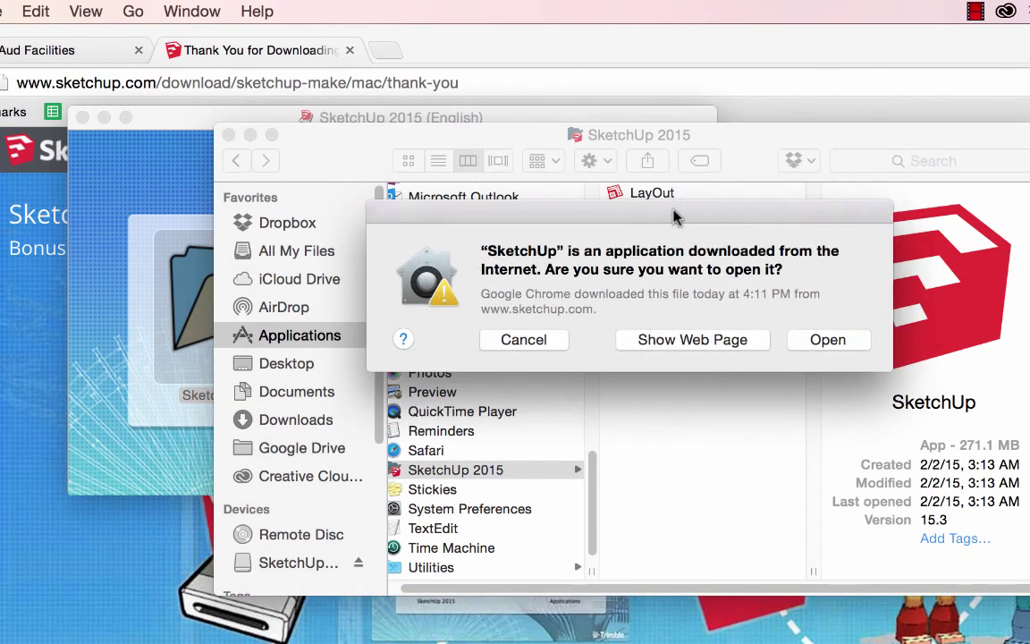
pyautogui.click(817, 339)
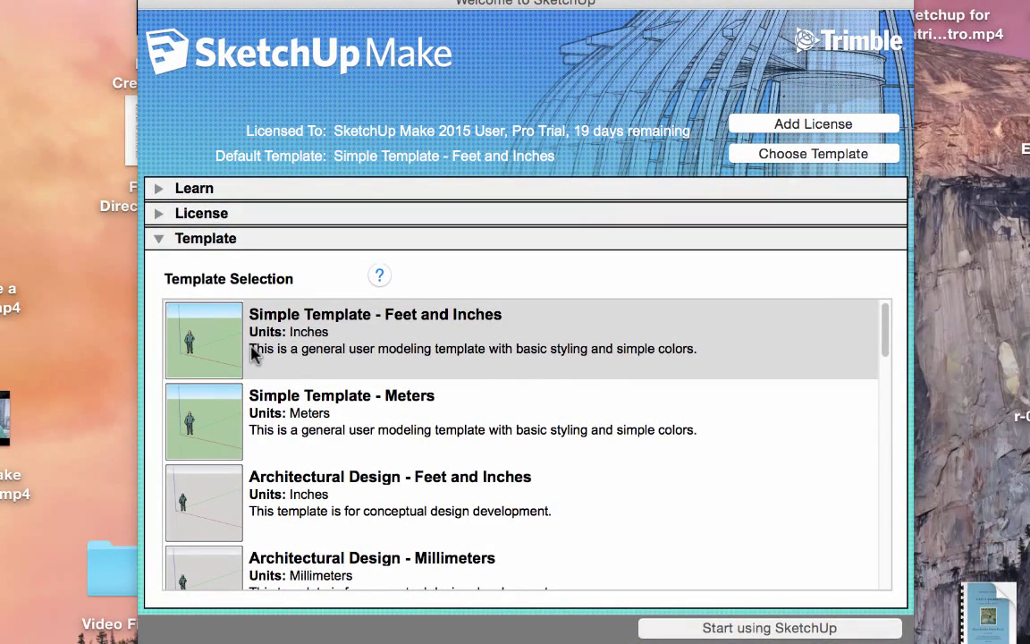
# Review the available templates, select Simple Template - Feet and Inches and start using SketchUp
pyautogui.scroll(-5, 252, 353)
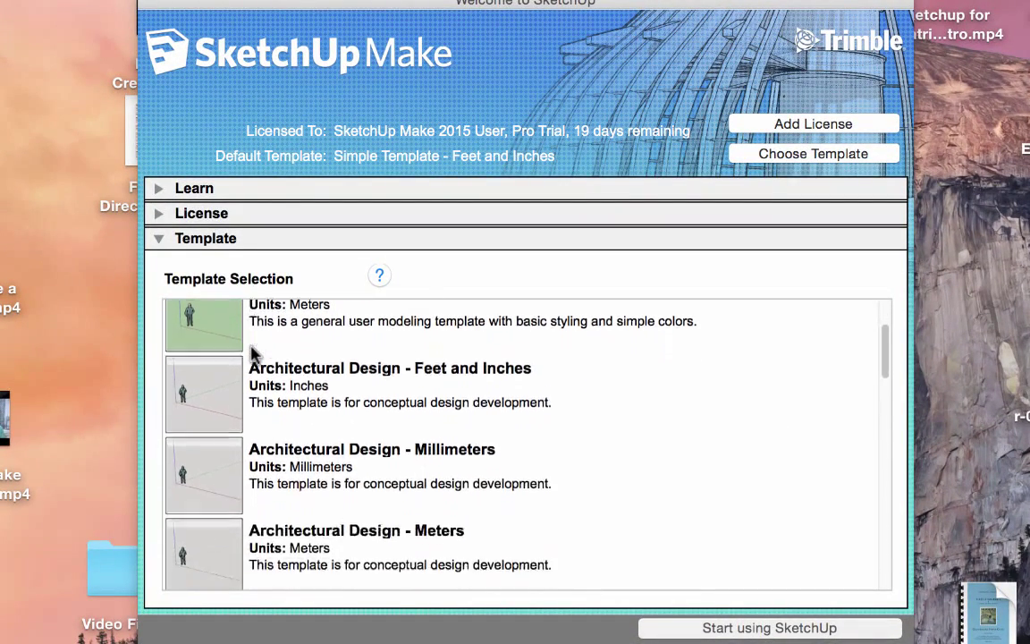
pyautogui.scroll(3, 253, 355)
pyautogui.scroll(3, 252, 353)
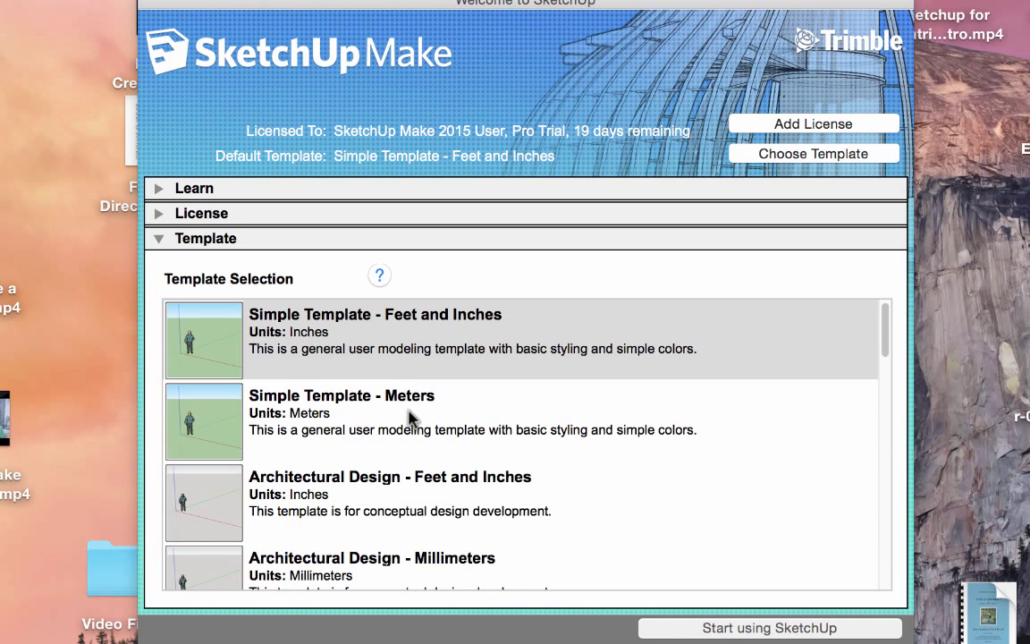
pyautogui.scroll(-2, 409, 417)
pyautogui.scroll(-8, 408, 417)
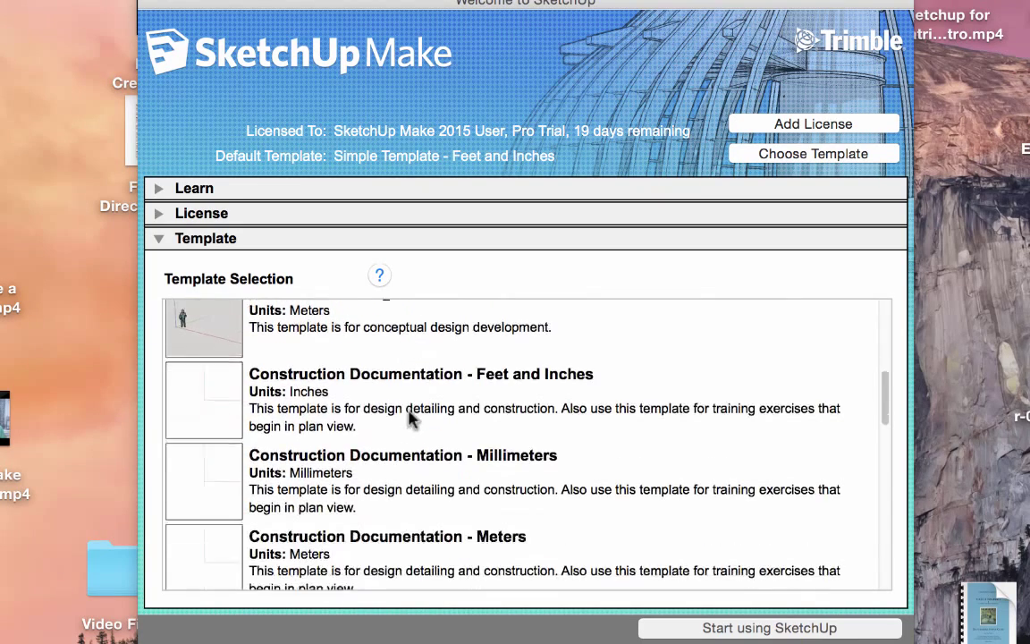
pyautogui.scroll(-2, 408, 417)
pyautogui.scroll(15, 409, 416)
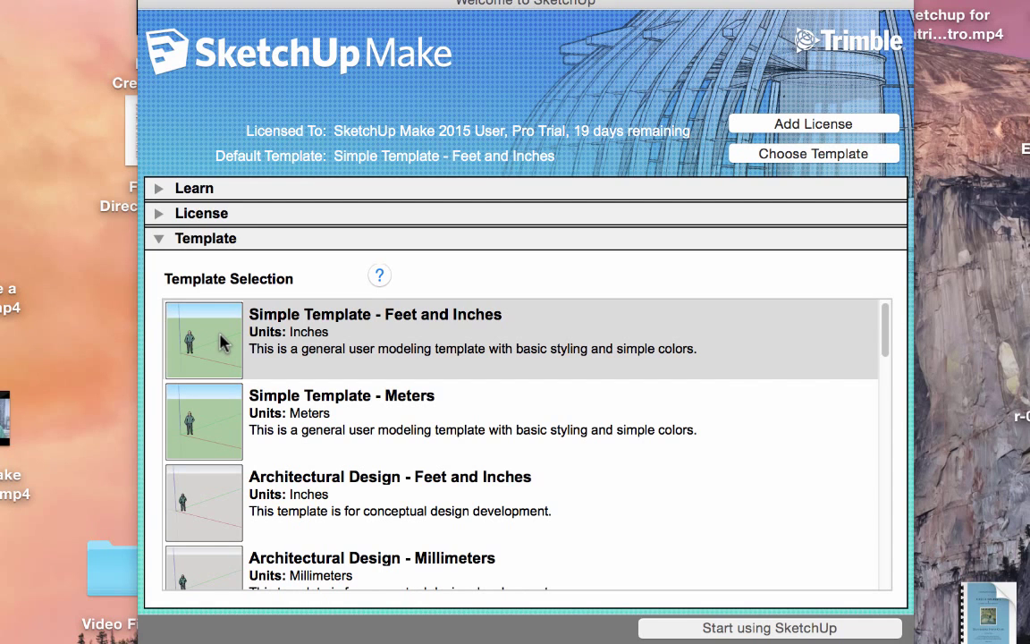
pyautogui.click(223, 343)
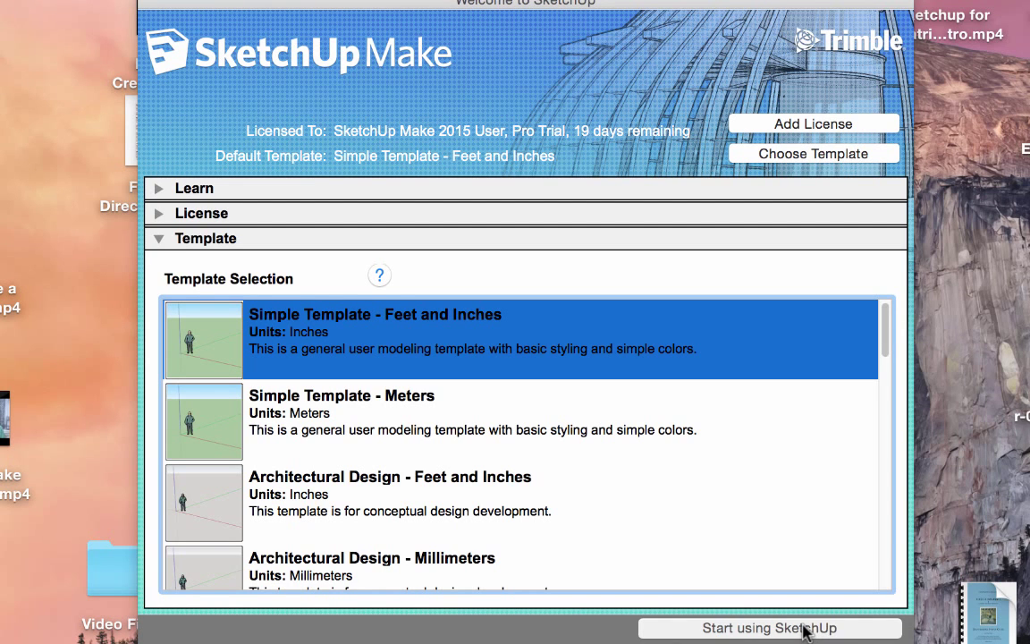
pyautogui.click(770, 628)
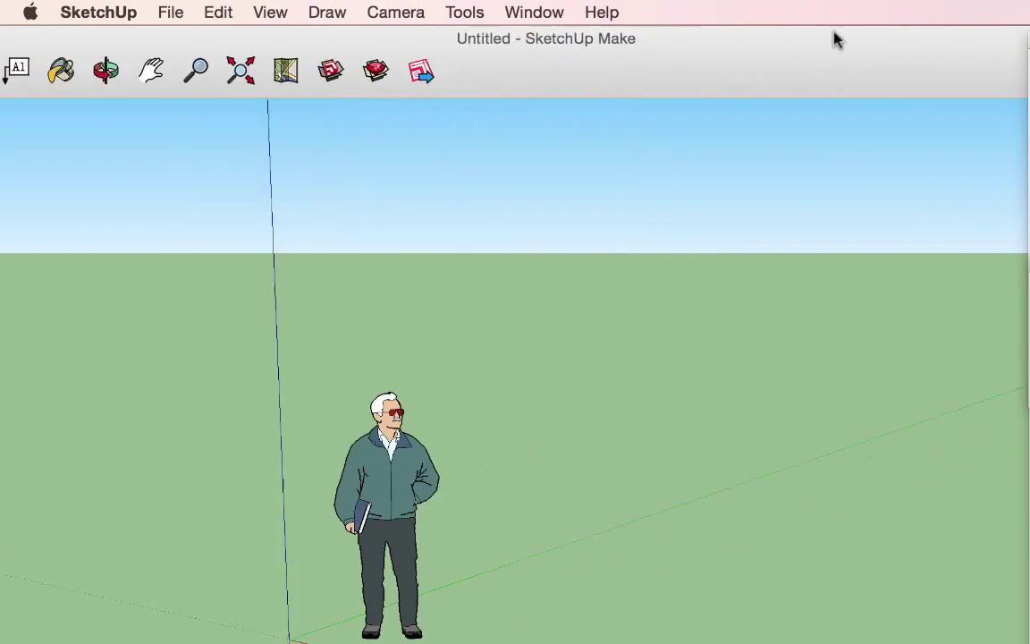
# Resize and reposition the model window and arrange the floating panels beside it
pyautogui.moveTo(1029, 643)
pyautogui.mouseDown()
pyautogui.moveTo(872, 643)
pyautogui.moveTo(609, 487)
pyautogui.moveTo(480, 463)
pyautogui.moveTo(350, 480)
pyautogui.mouseUp()
pyautogui.moveTo(205, 39)
pyautogui.mouseDown()
pyautogui.moveTo(632, 51)
pyautogui.moveTo(743, 35)
pyautogui.moveTo(863, 42)
pyautogui.moveTo(846, 39)
pyautogui.mouseUp()
pyautogui.moveTo(993, 476)
pyautogui.mouseDown()
pyautogui.moveTo(1018, 559)
pyautogui.moveTo(1010, 626)
pyautogui.moveTo(995, 639)
pyautogui.mouseUp()
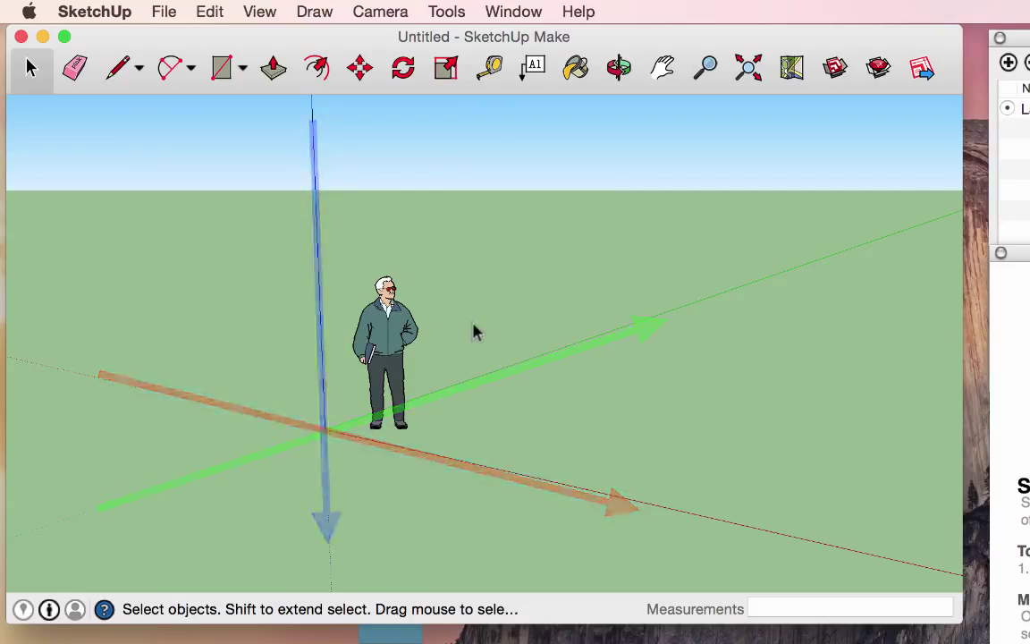
# Move the Layers panel over the drawing area, toggle it between collapsed and expanded, and leave it collapsed to its title bar
pyautogui.click(1024, 235)
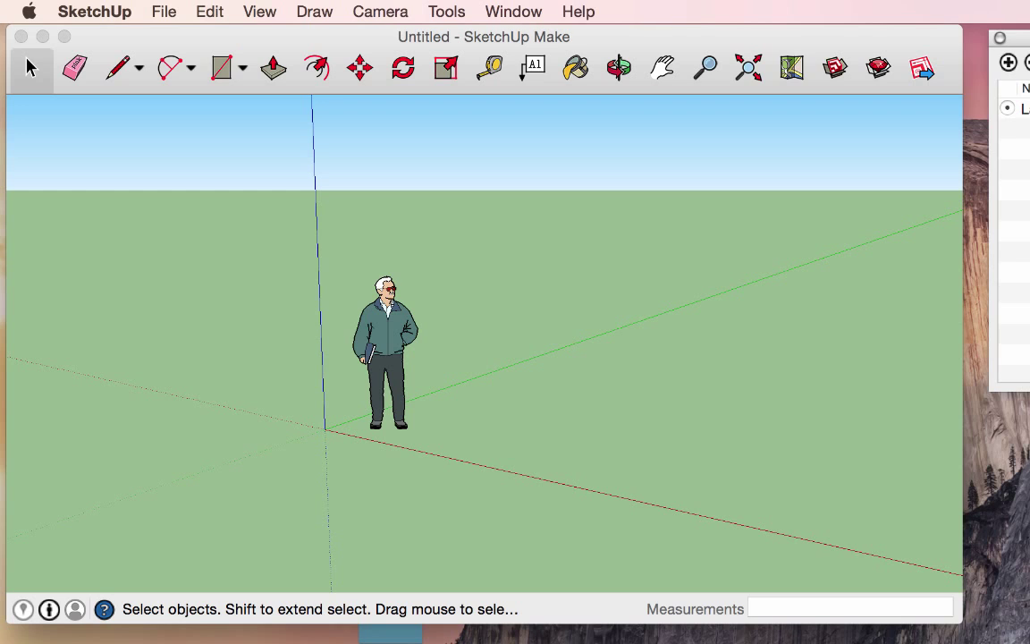
pyautogui.moveTo(1028, 37); pyautogui.dragTo(750, 131)
pyautogui.doubleClick(750, 134)
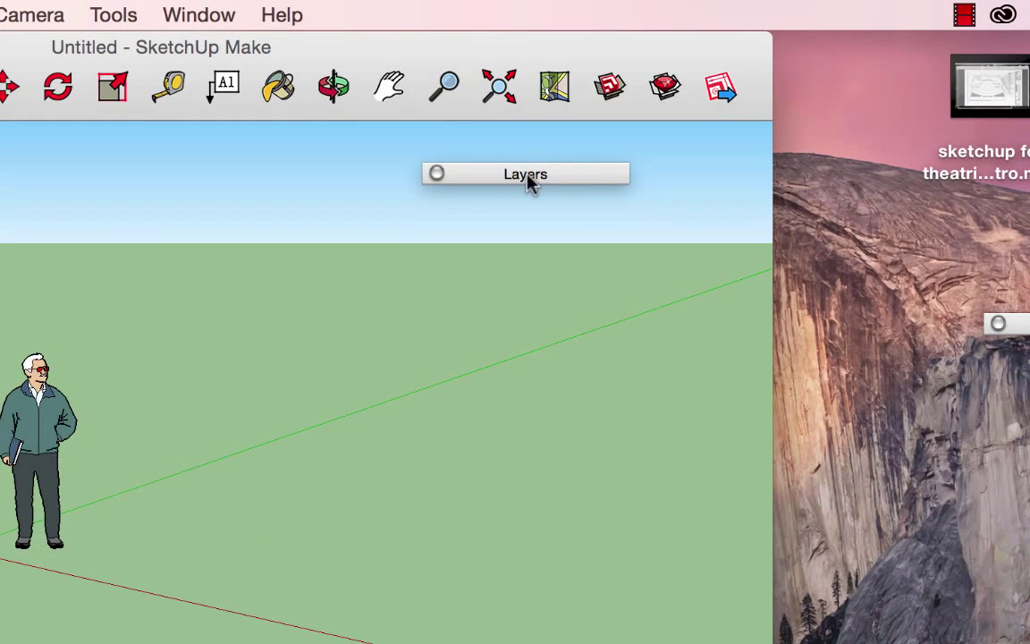
pyautogui.doubleClick(751, 142)
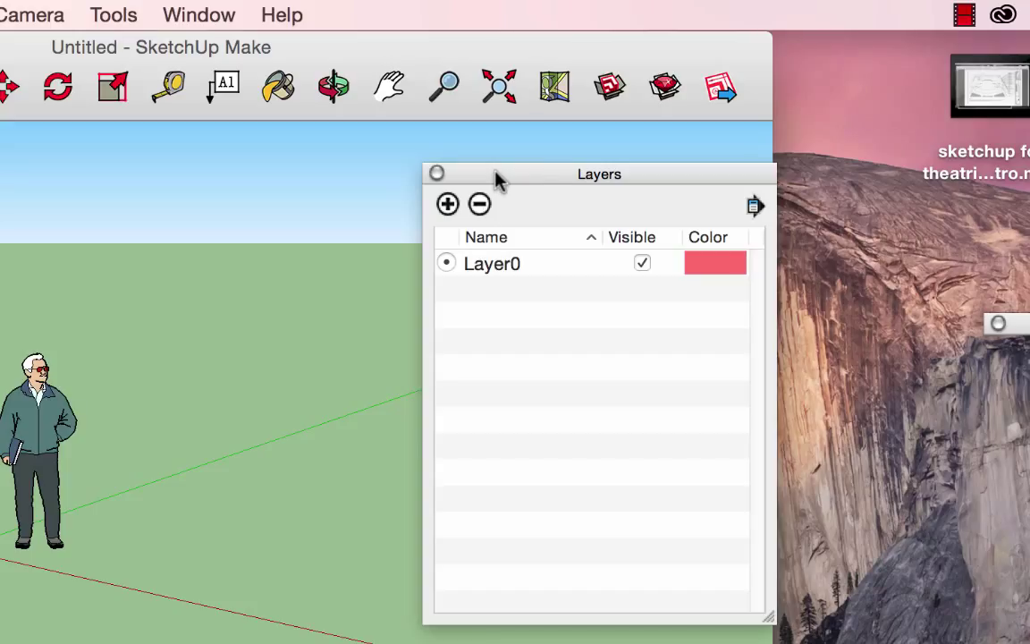
pyautogui.doubleClick(498, 175)
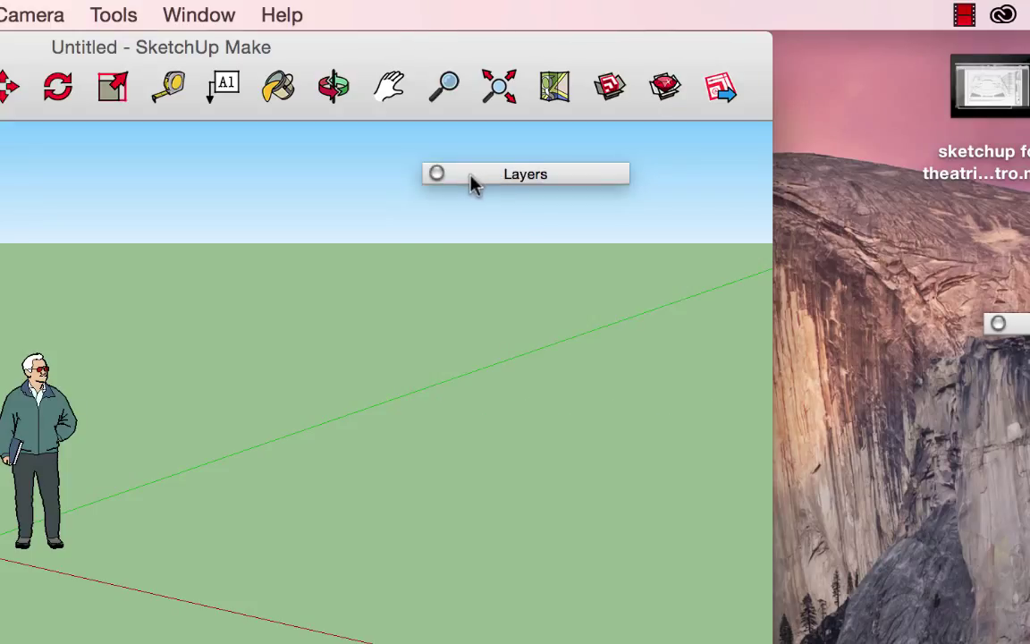
# Toggle the Layers panel open and closed, leave it collapsed, and place it beside the model window
pyautogui.doubleClick(472, 178)
pyautogui.doubleClick(472, 178)
pyautogui.moveTo(461, 178); pyautogui.dragTo(816, 51)
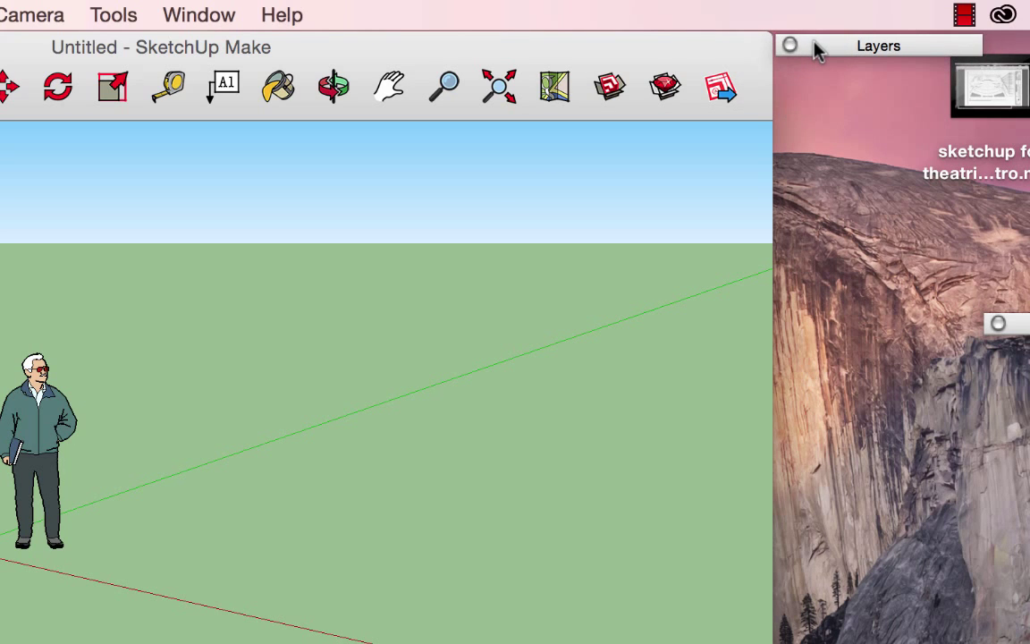
# Move the Instructor panel over the drawing area, expand it, then collapse and expand it once more
pyautogui.moveTo(1003, 323); pyautogui.dragTo(461, 180)
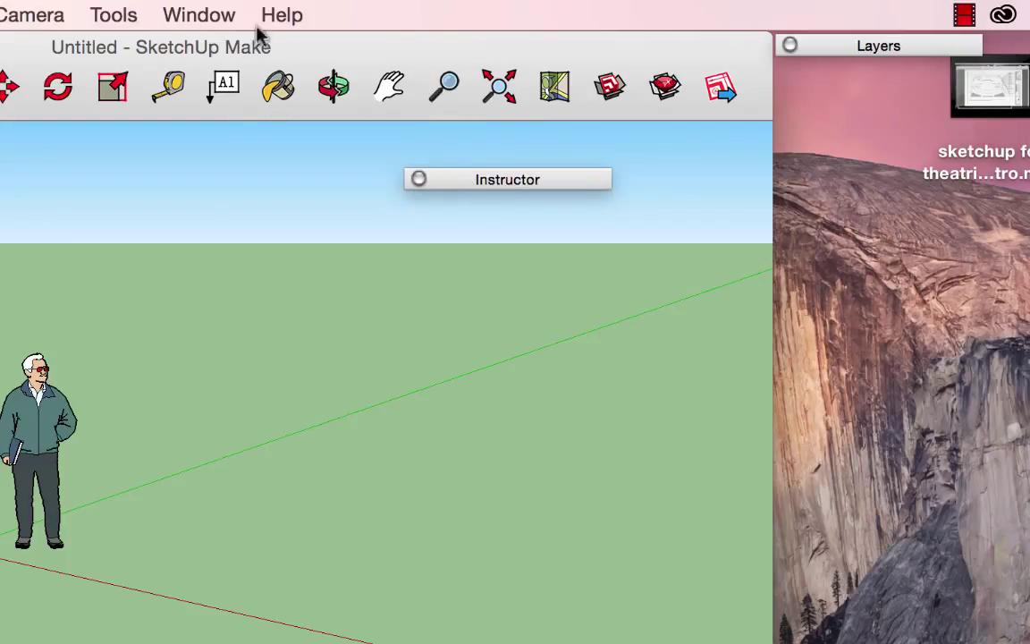
pyautogui.doubleClick(447, 182)
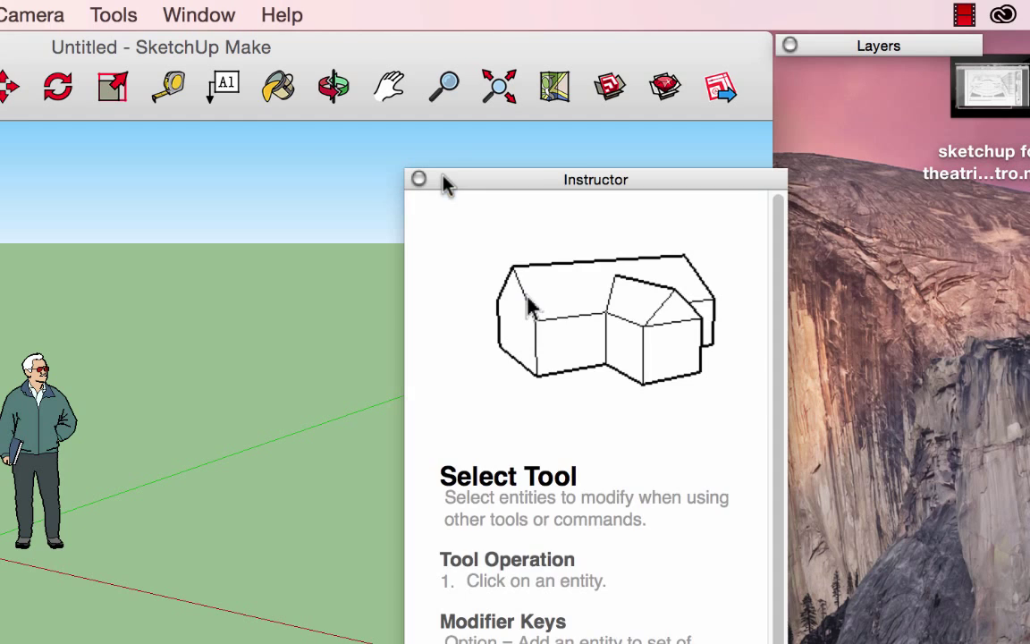
pyautogui.click(178, 9)
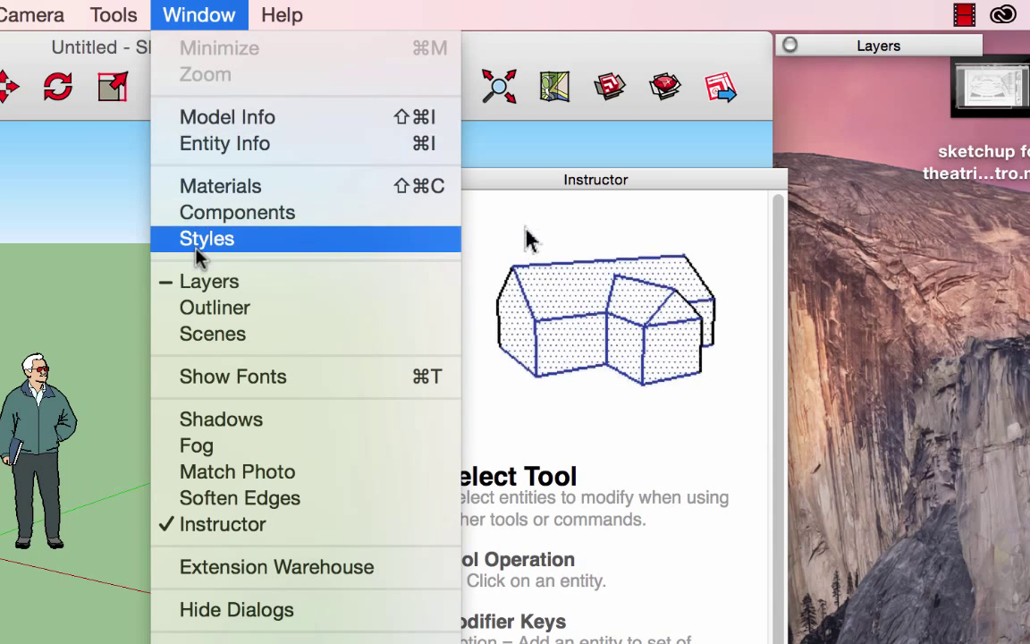
pyautogui.click(201, 526)
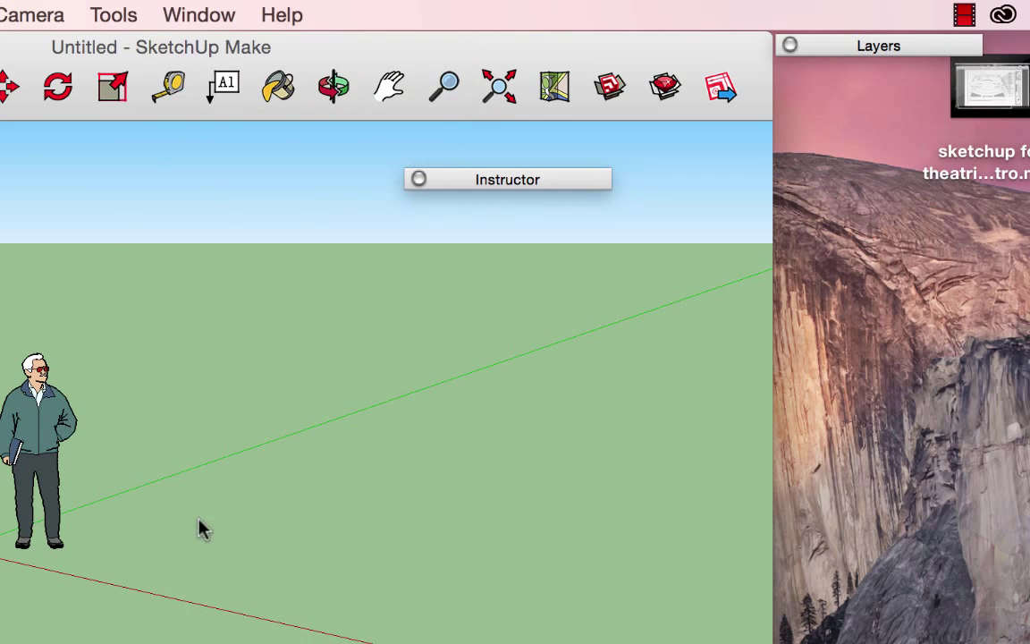
pyautogui.click(170, 13)
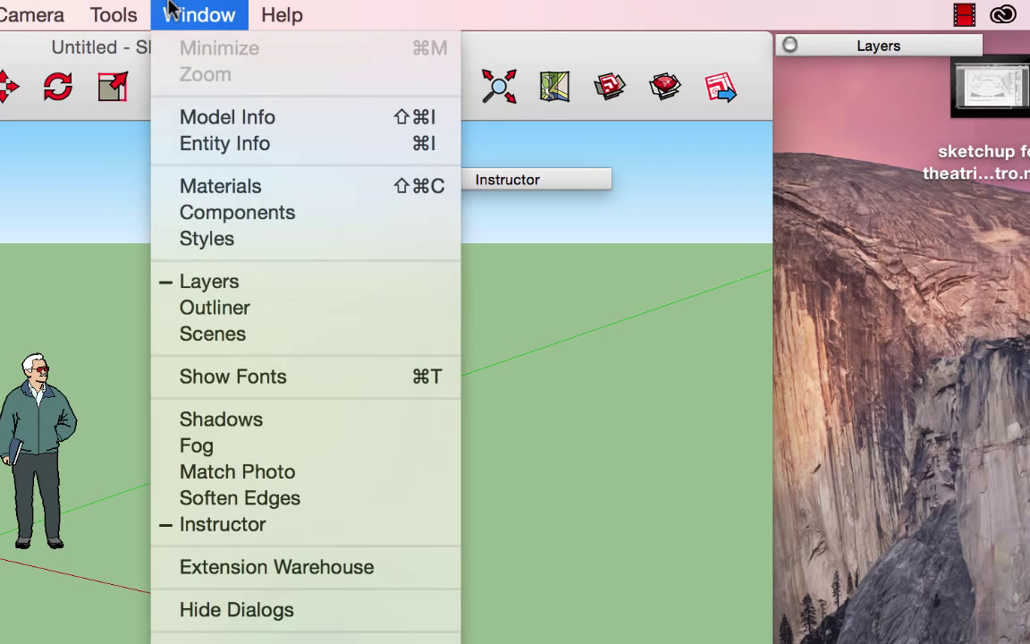
pyautogui.click(186, 524)
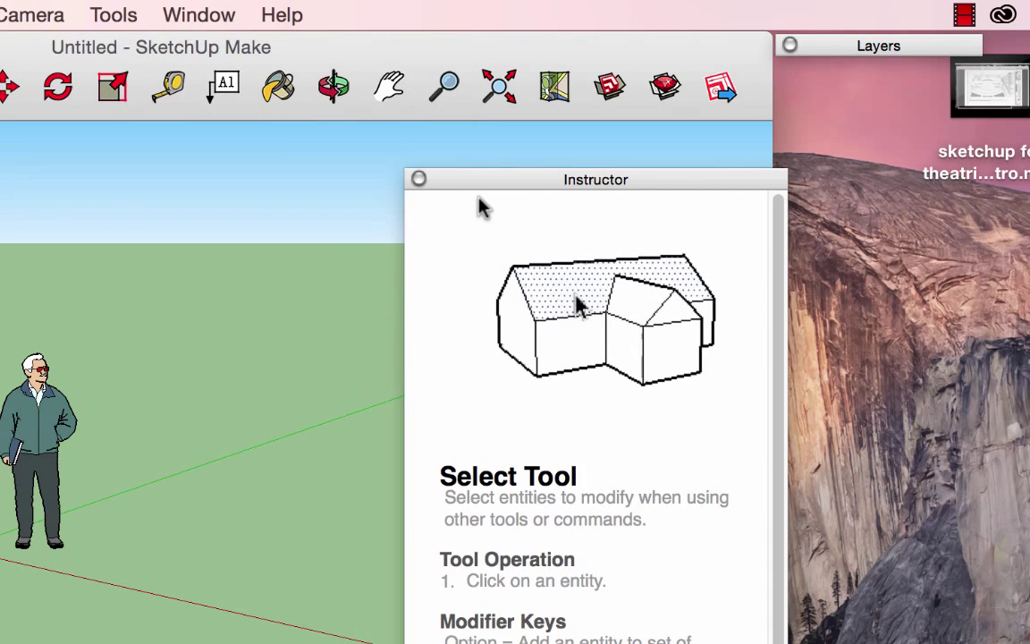
# Close the Instructor panel, reopen it, and reposition it over the drawing area
pyautogui.moveTo(480, 188); pyautogui.dragTo(398, 180)
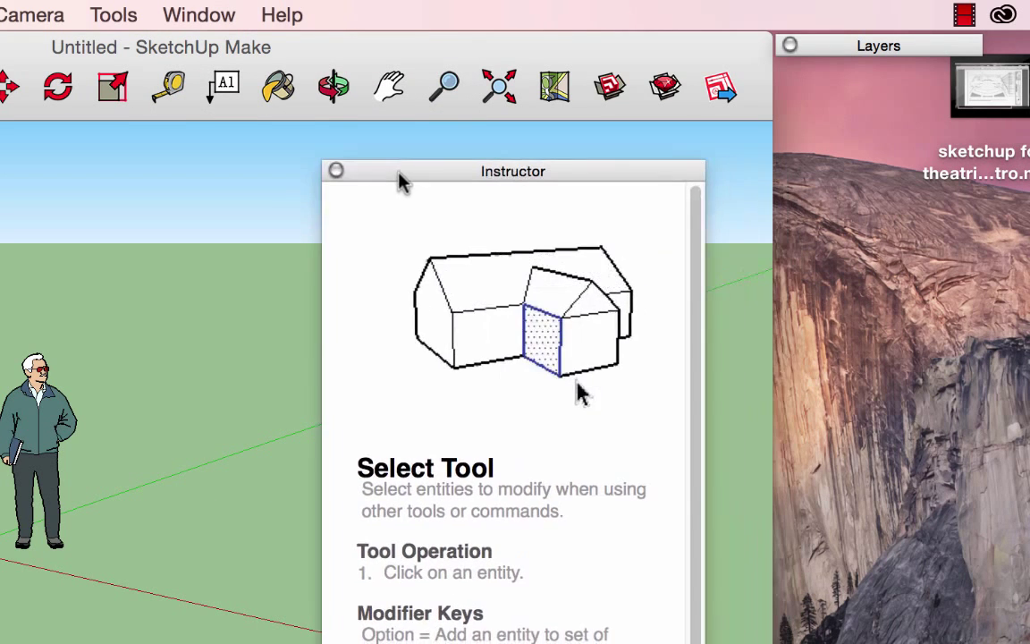
pyautogui.click(338, 174)
pyautogui.click(159, 9)
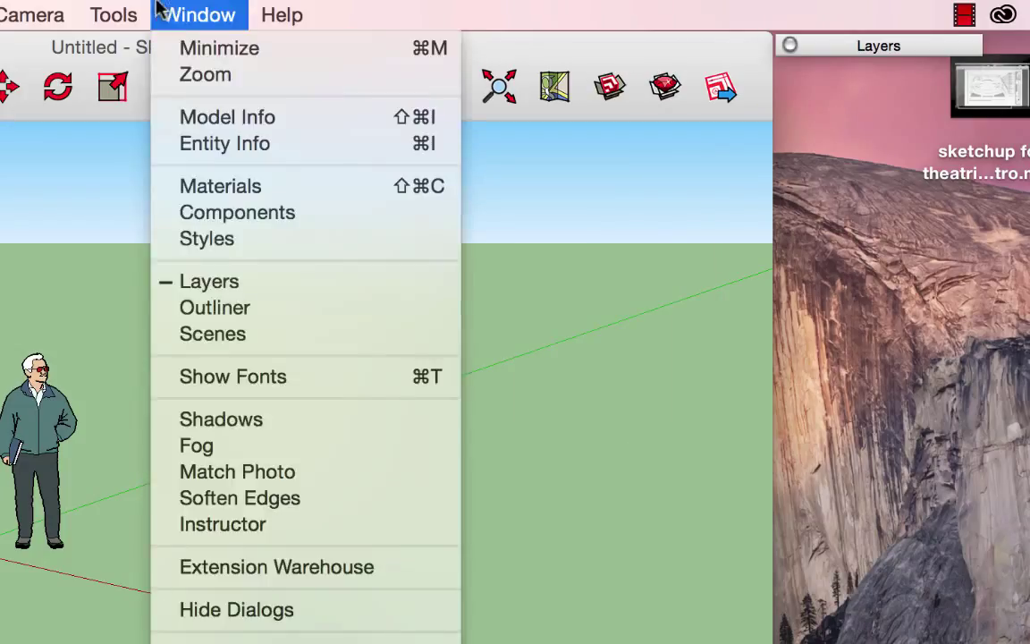
pyautogui.click(195, 526)
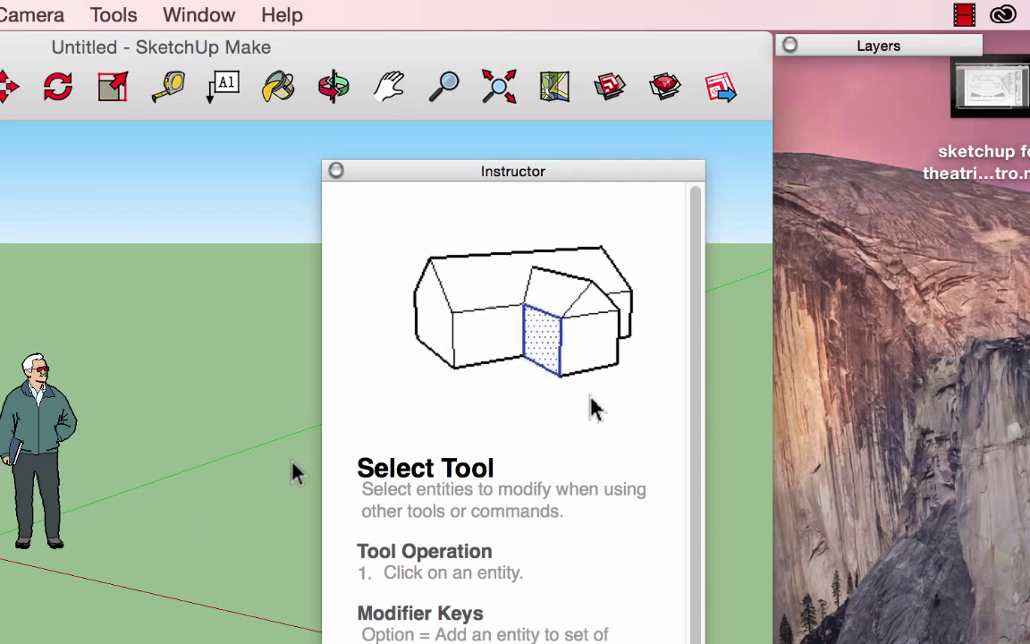
pyautogui.moveTo(421, 173); pyautogui.dragTo(364, 124)
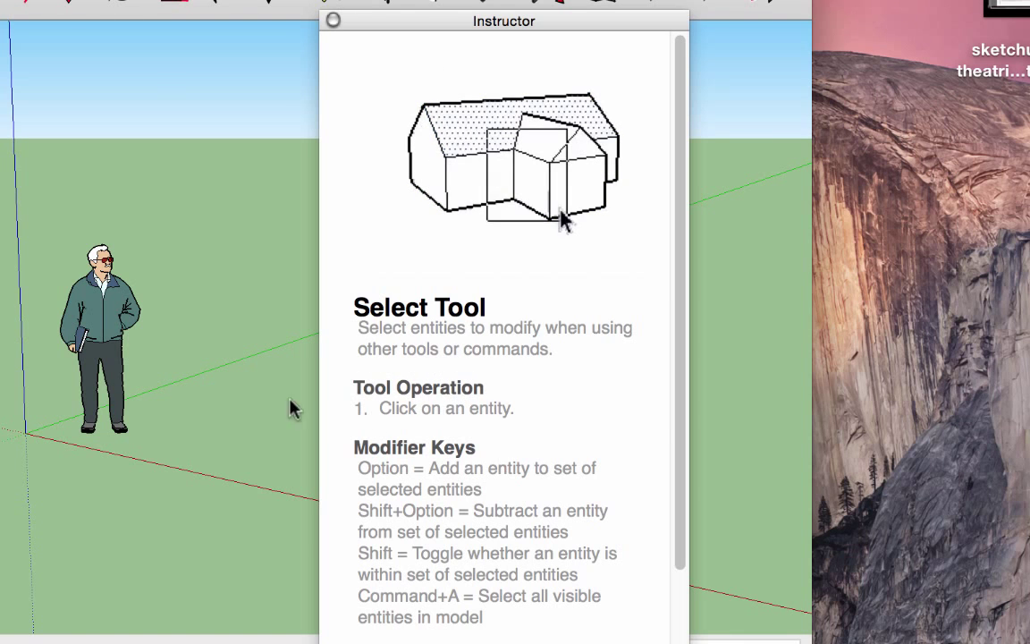
# Select the standing figure, then collapse the Instructor panel and dock it beneath the Layers panel
pyautogui.click(96, 290)
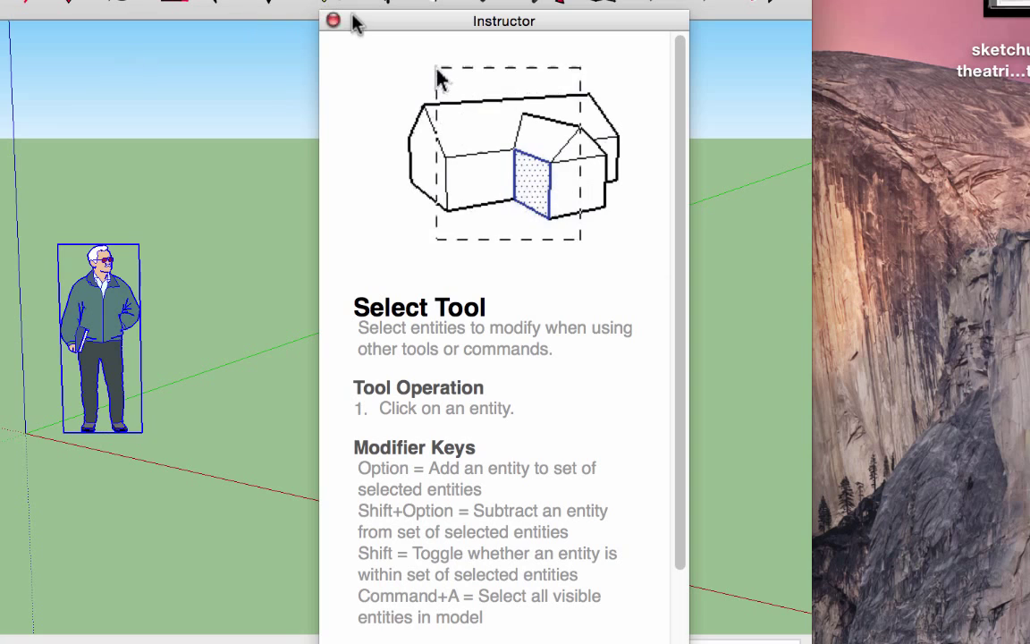
pyautogui.moveTo(351, 29); pyautogui.dragTo(614, 32)
pyautogui.doubleClick(614, 33)
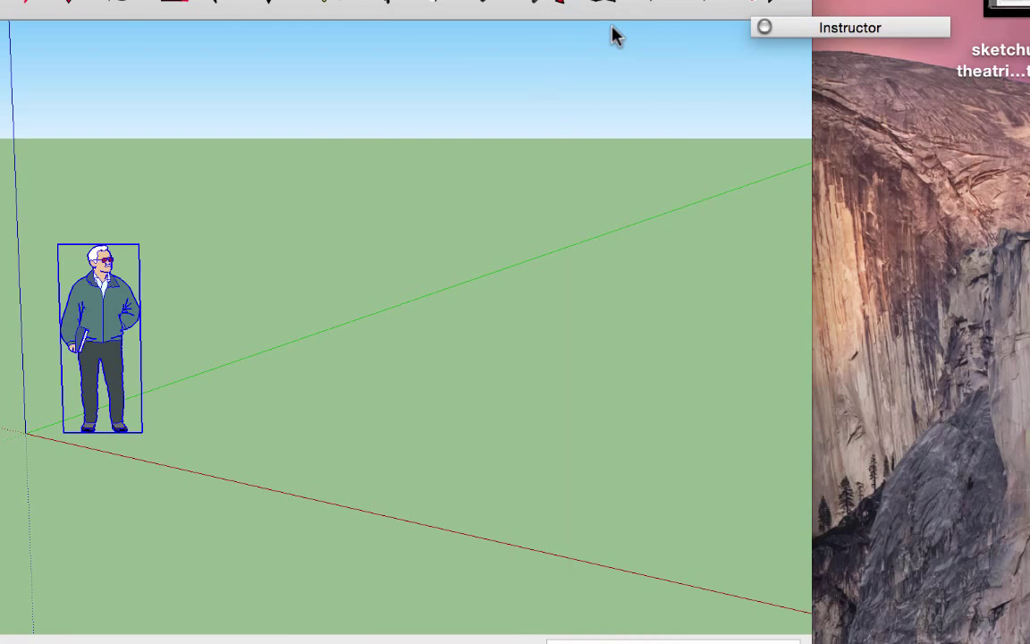
pyautogui.moveTo(793, 34); pyautogui.dragTo(856, 21)
pyautogui.click(858, 3)
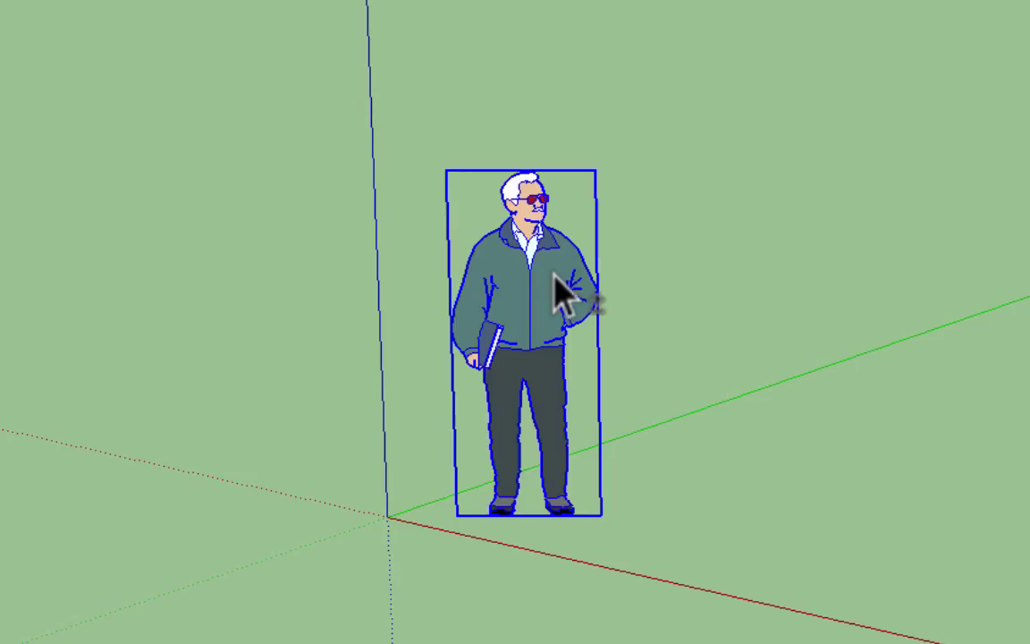
# Practise selecting the standing figure with selection windows and by picking it directly, then clear the selection
pyautogui.hotkey('ctrl', 't')
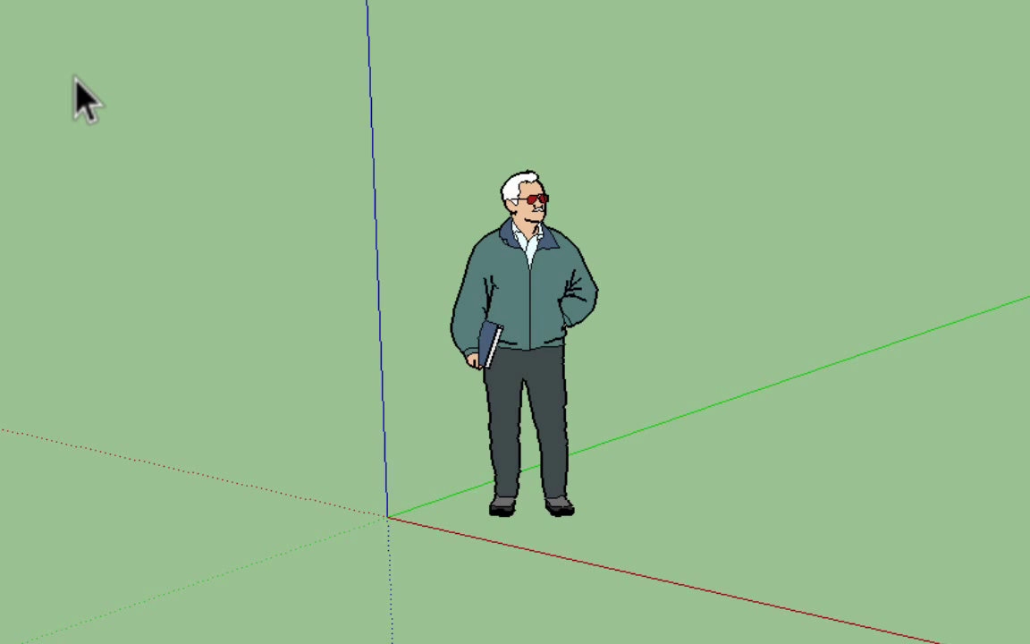
pyautogui.moveTo(75, 78); pyautogui.dragTo(760, 535)
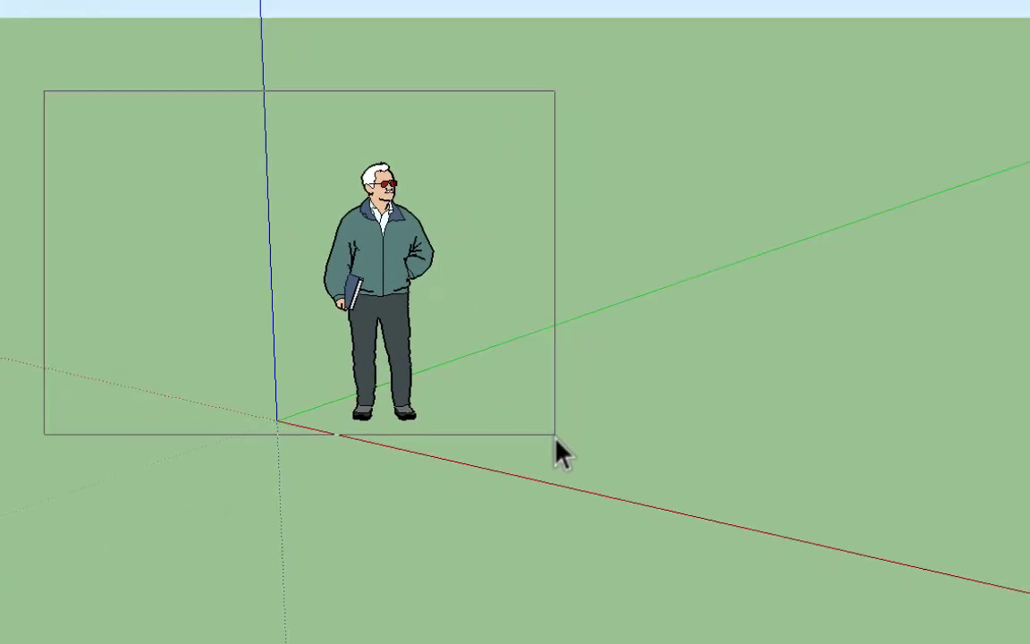
pyautogui.moveTo(556, 438); pyautogui.dragTo(1000, 577)
pyautogui.click(458, 213)
pyautogui.click(368, 239)
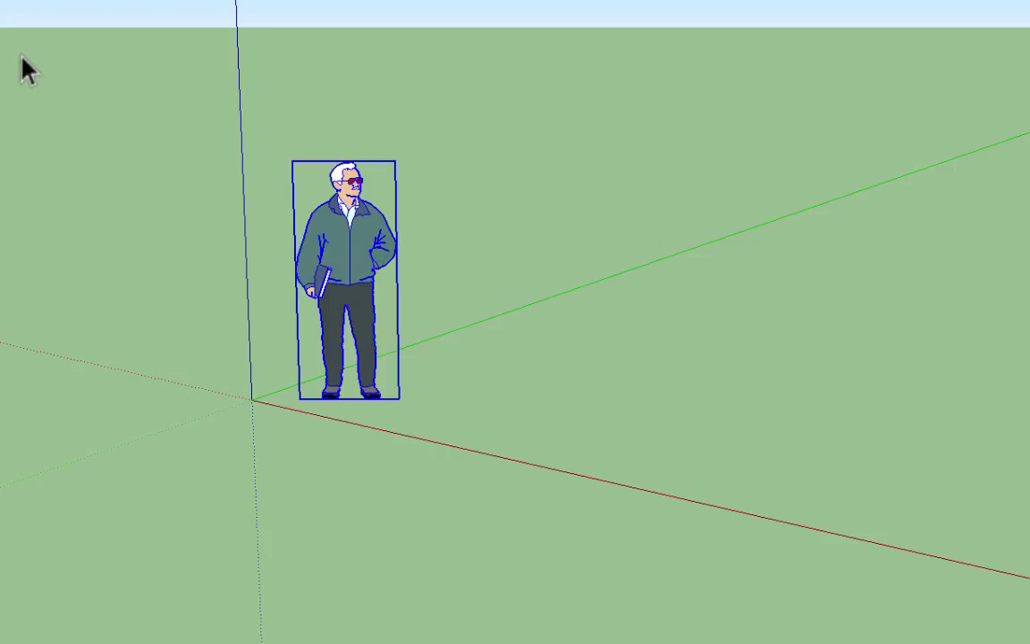
pyautogui.moveTo(21, 53); pyautogui.dragTo(1000, 598)
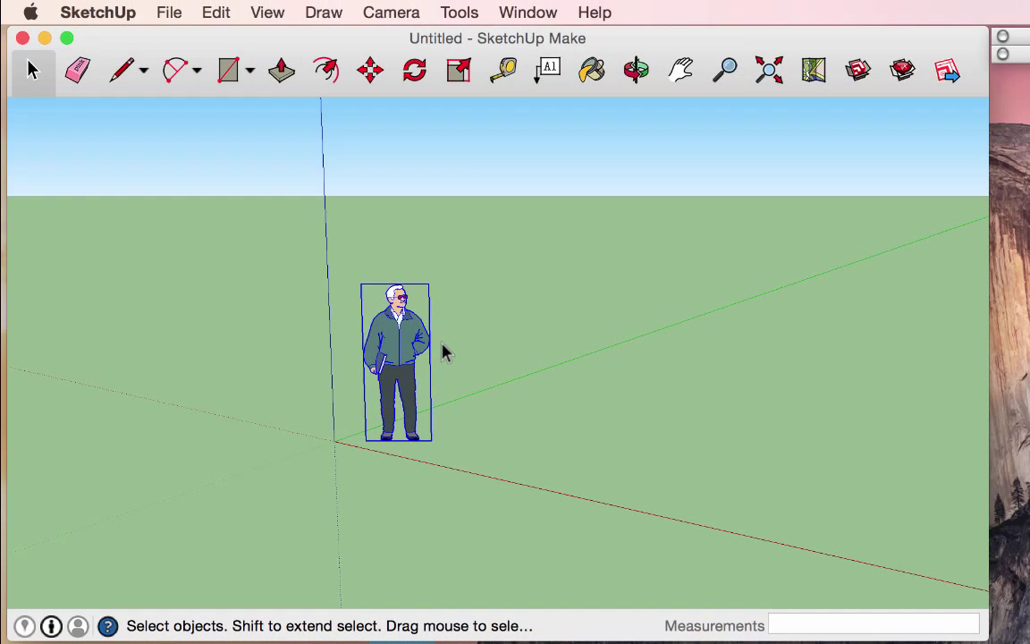
pyautogui.click(421, 265)
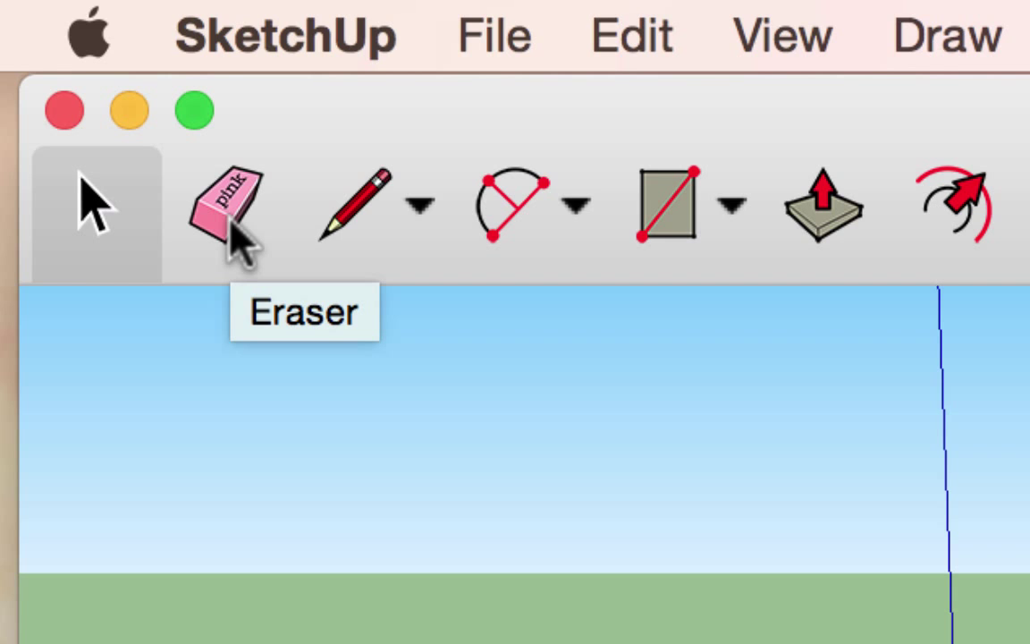
# Erase the standing figure with the Eraser tool, then undo the erase and check the undo and redo options
pyautogui.click(234, 235)
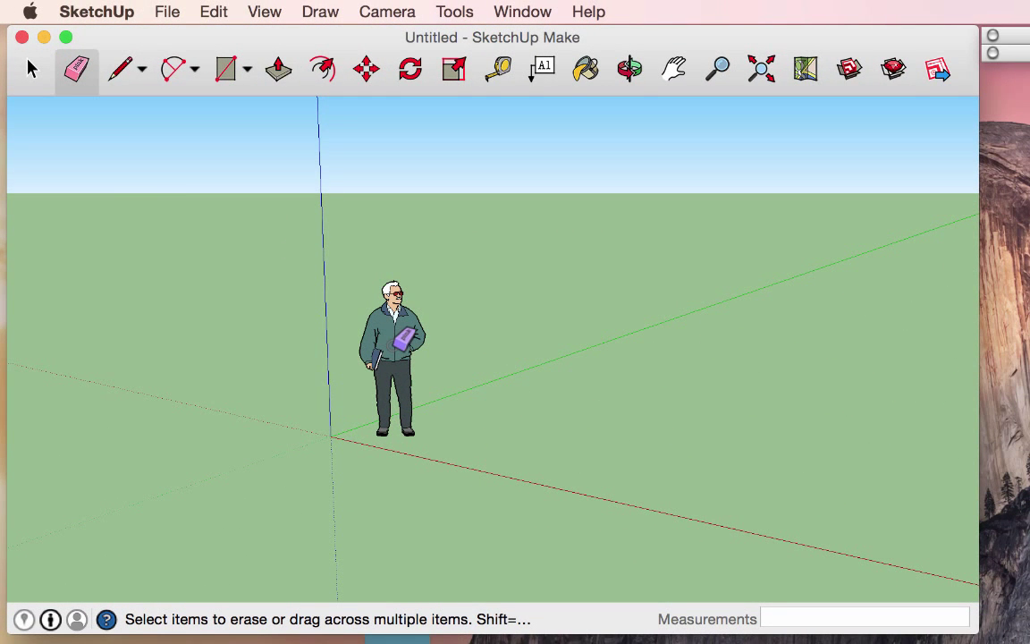
pyautogui.click(399, 318)
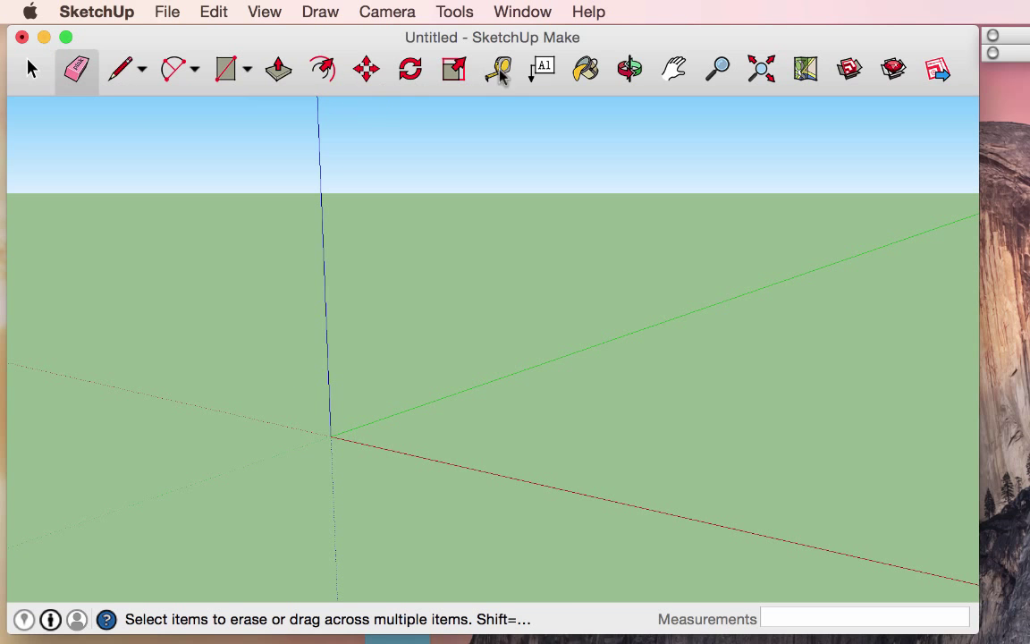
pyautogui.click(211, 12)
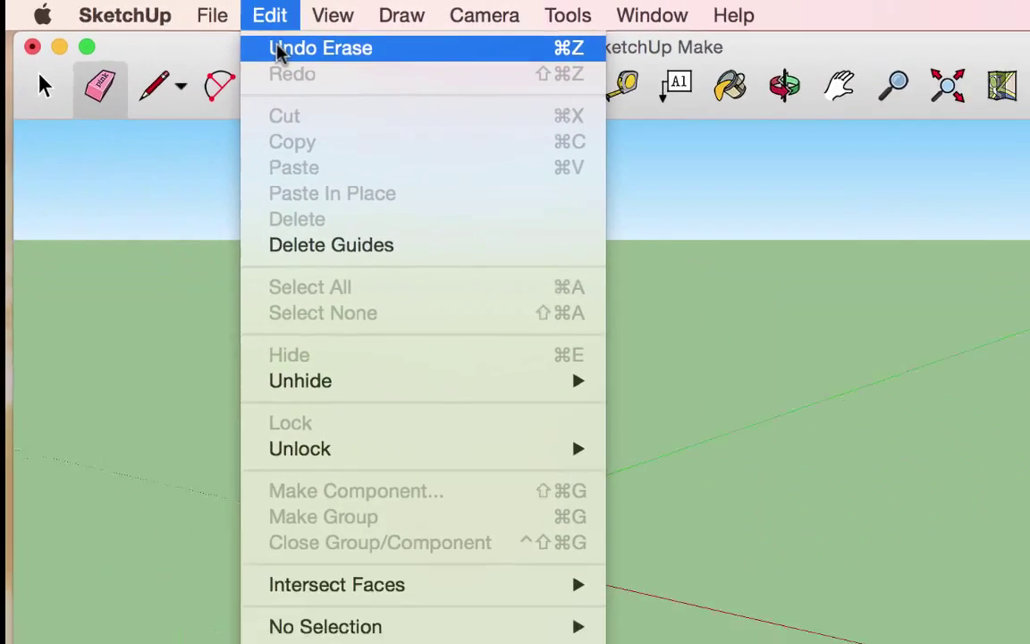
pyautogui.click(374, 63)
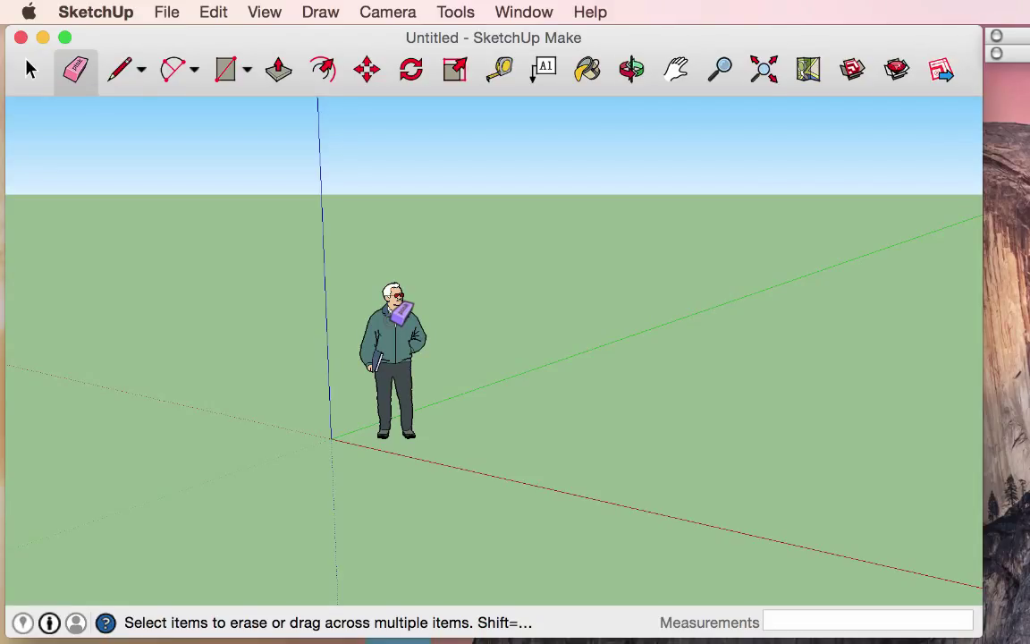
pyautogui.click(213, 9)
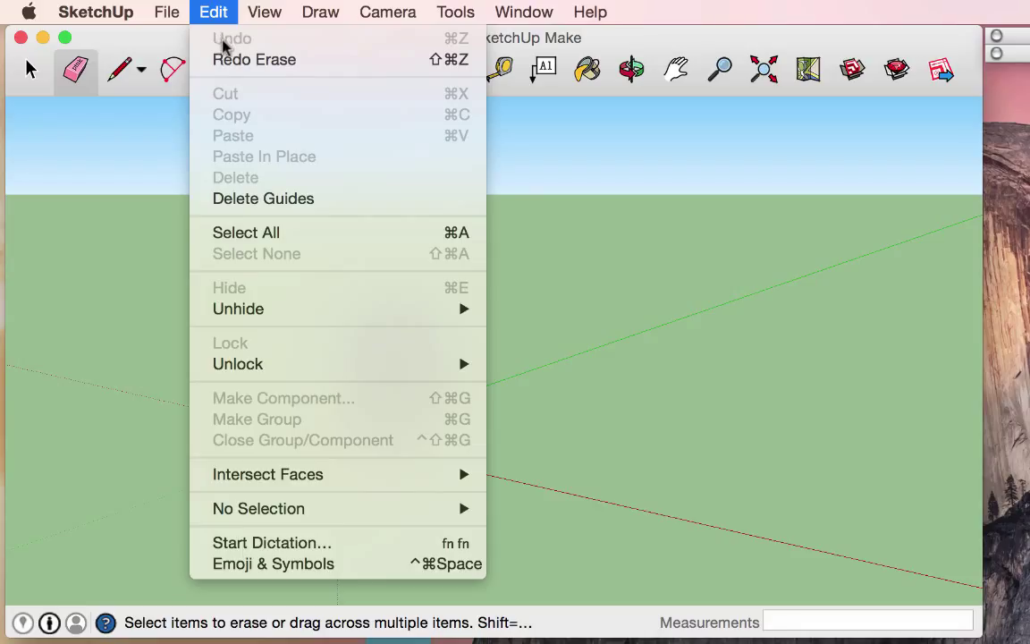
pyautogui.click(222, 12)
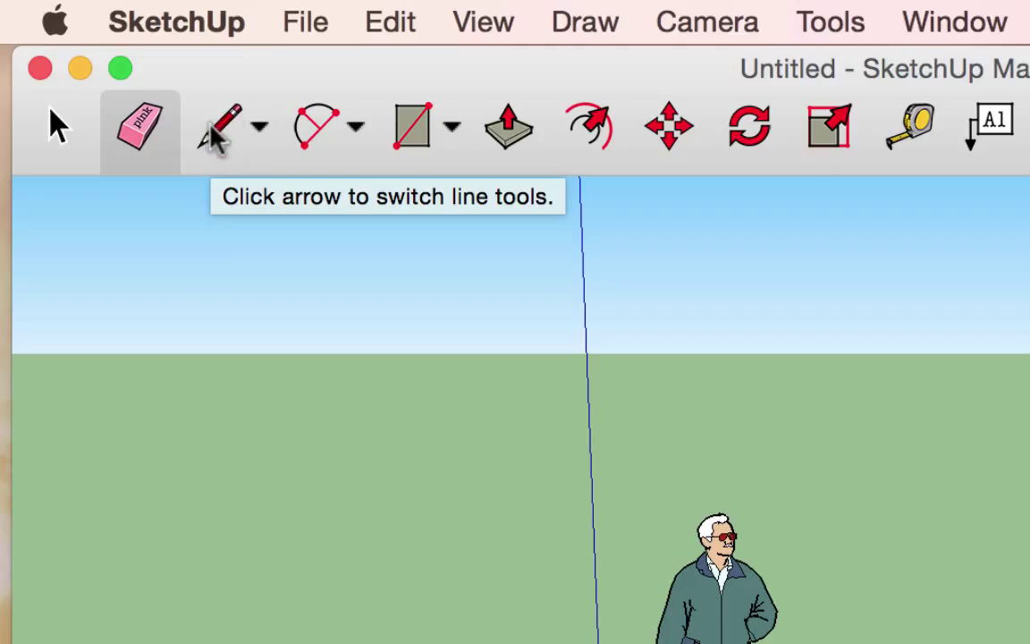
# Draw an 8' line parallel to the red axis in front of the figure, add a connected angled segment, and end the chain
pyautogui.click(259, 131)
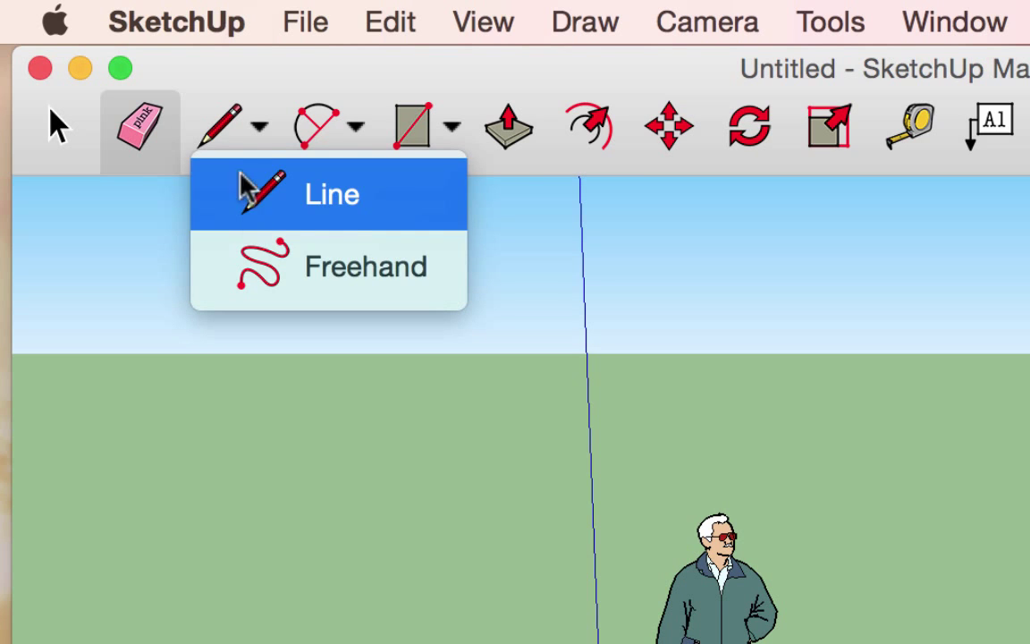
pyautogui.click(235, 139)
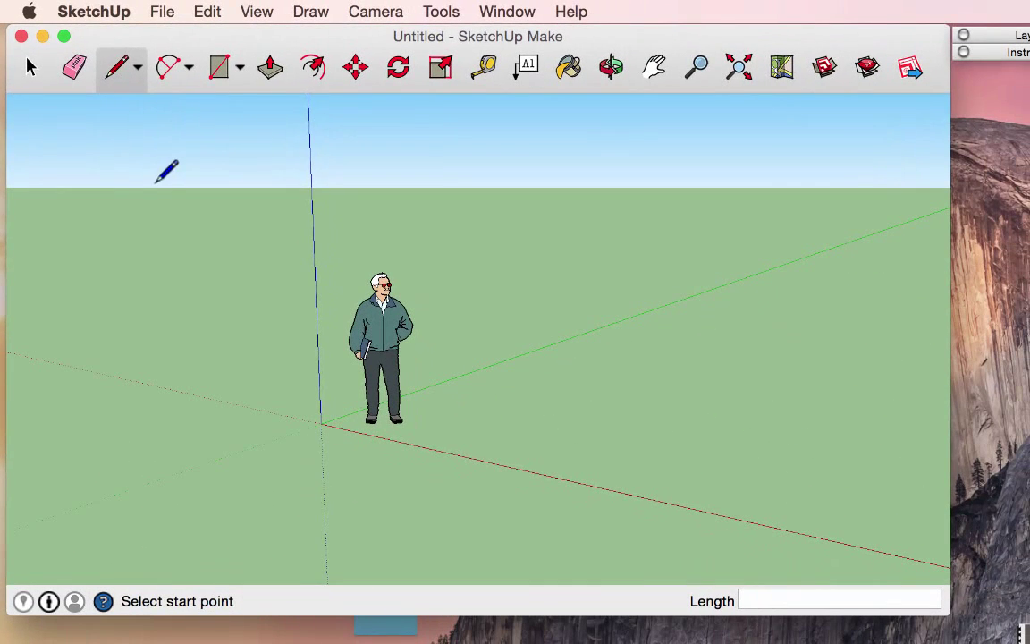
pyautogui.click(197, 438)
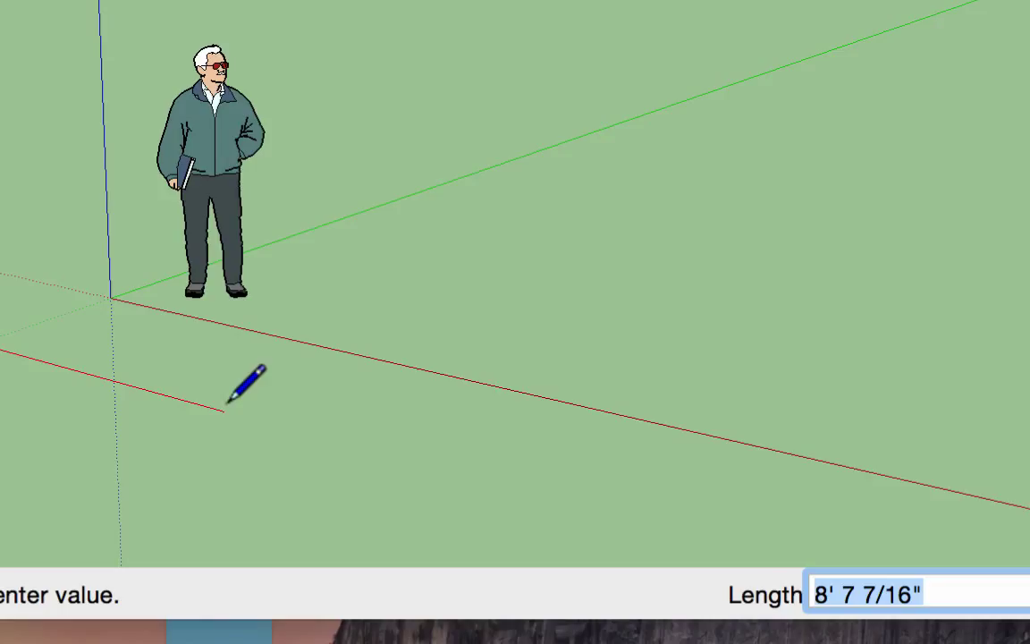
pyautogui.write('8')
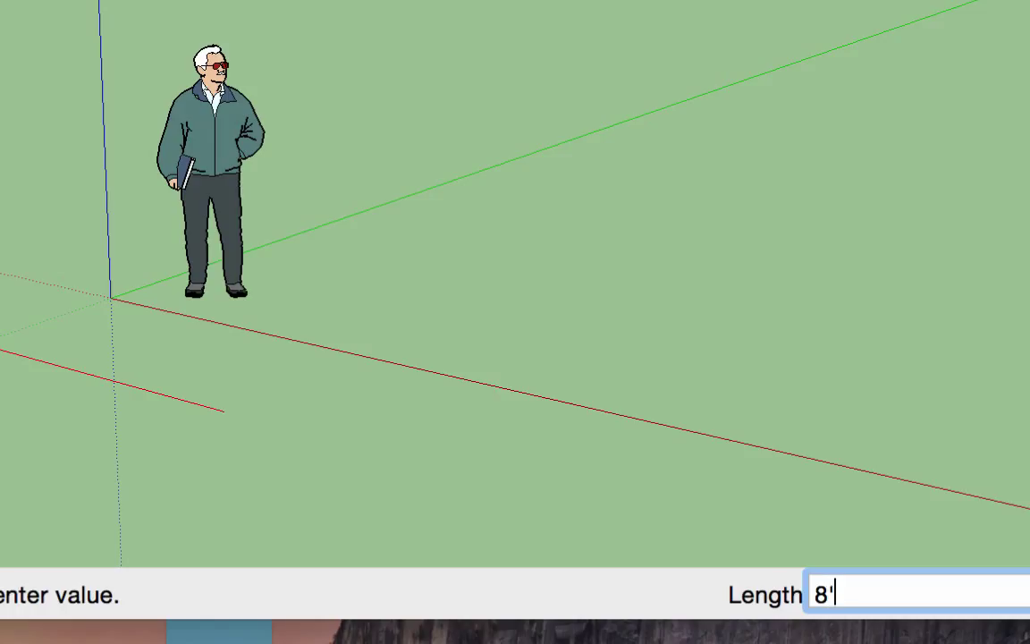
pyautogui.press('Return')
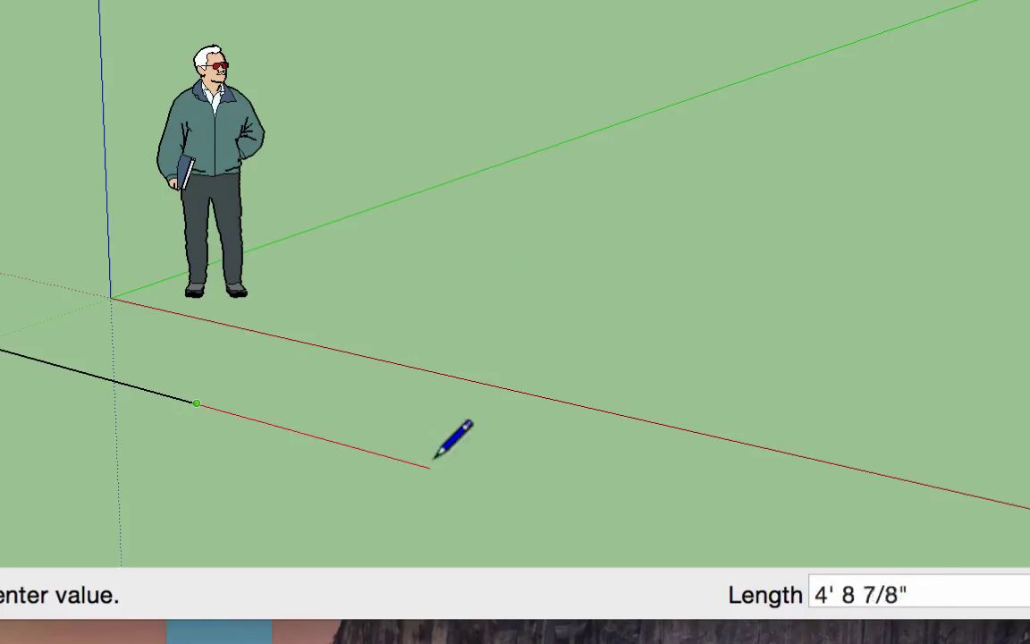
pyautogui.click(427, 398)
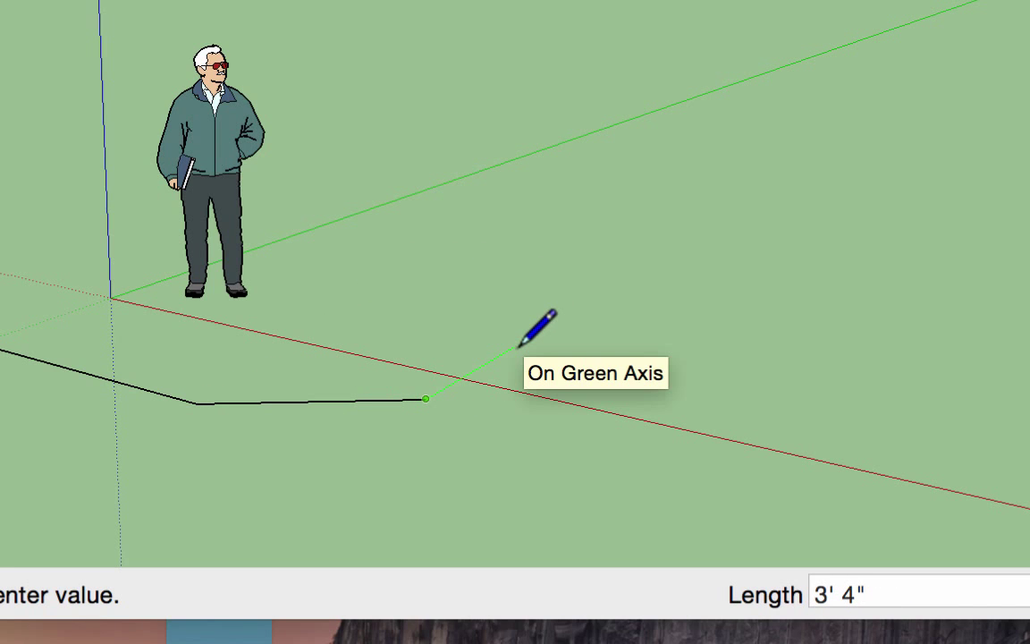
pyautogui.press('Escape')
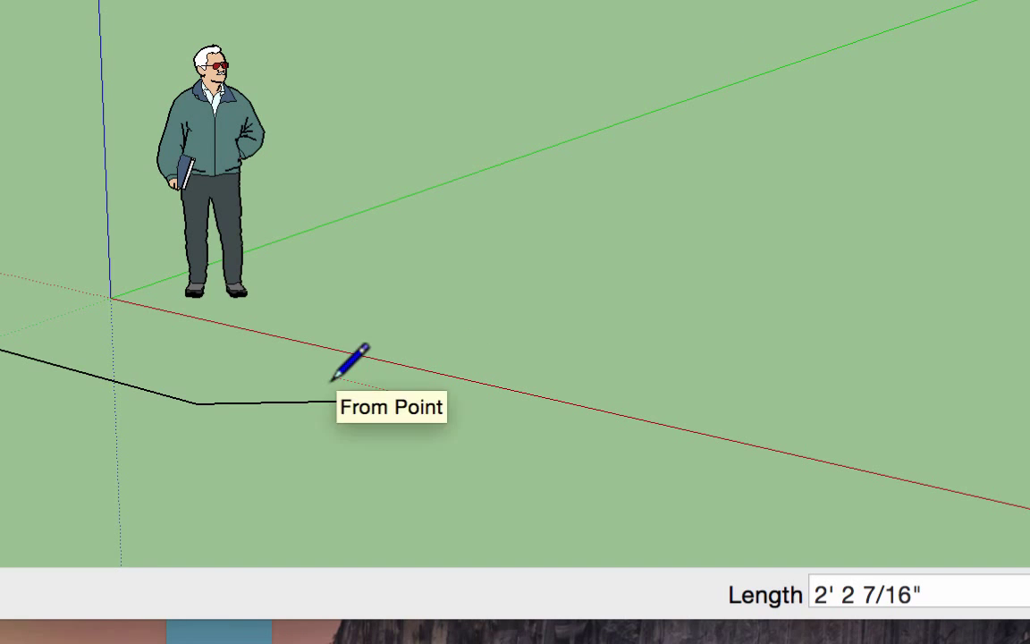
# Draw a closed four-sided face beside the figure, with a side about 8' along the green axis and a back edge about 6' 11"
pyautogui.click(521, 343)
pyautogui.click(756, 390)
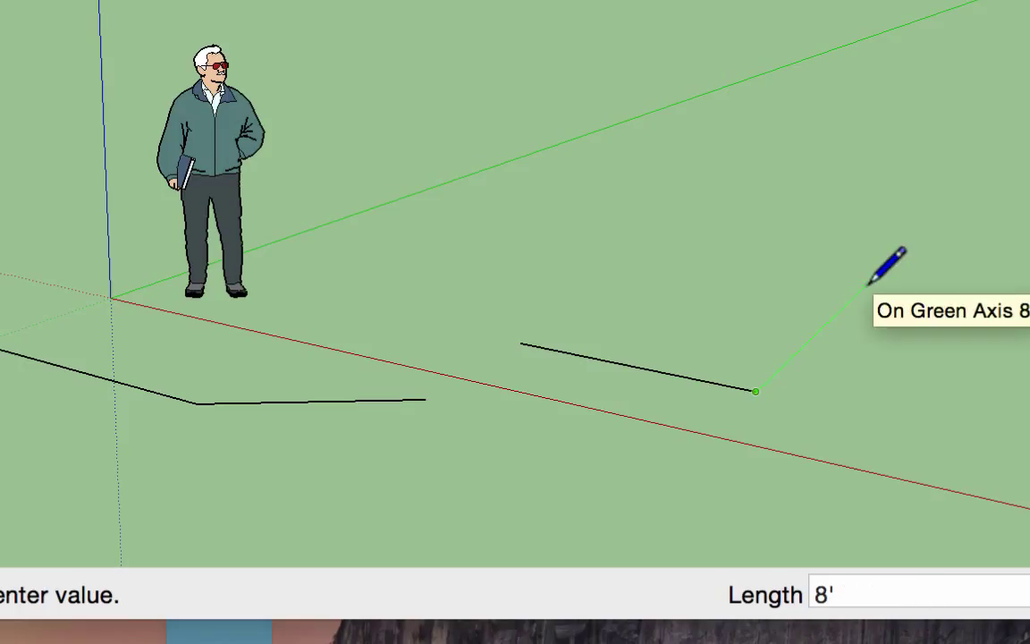
pyautogui.click(866, 283)
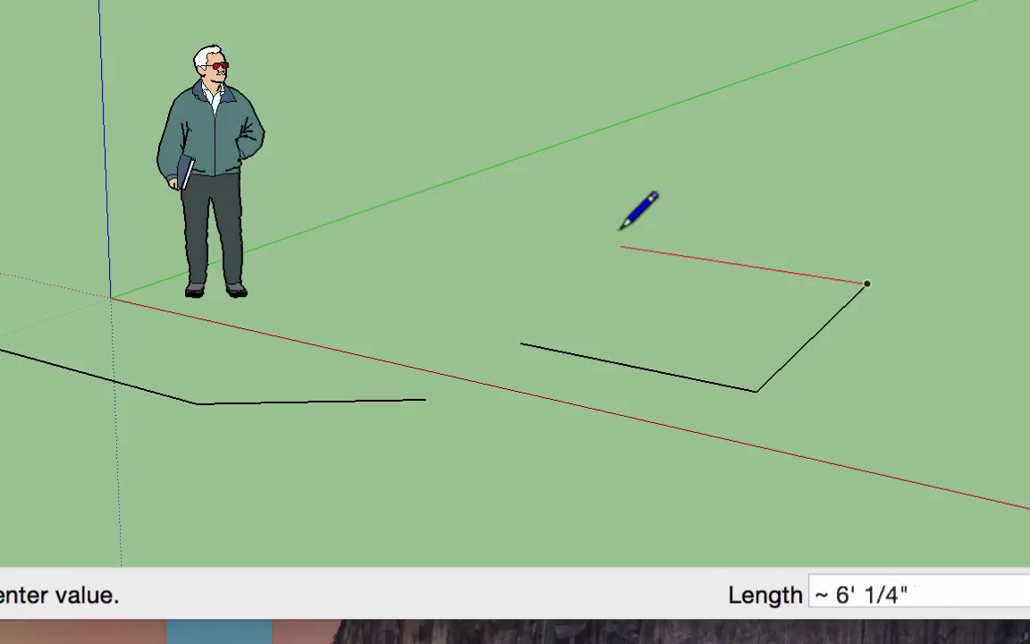
pyautogui.click(586, 241)
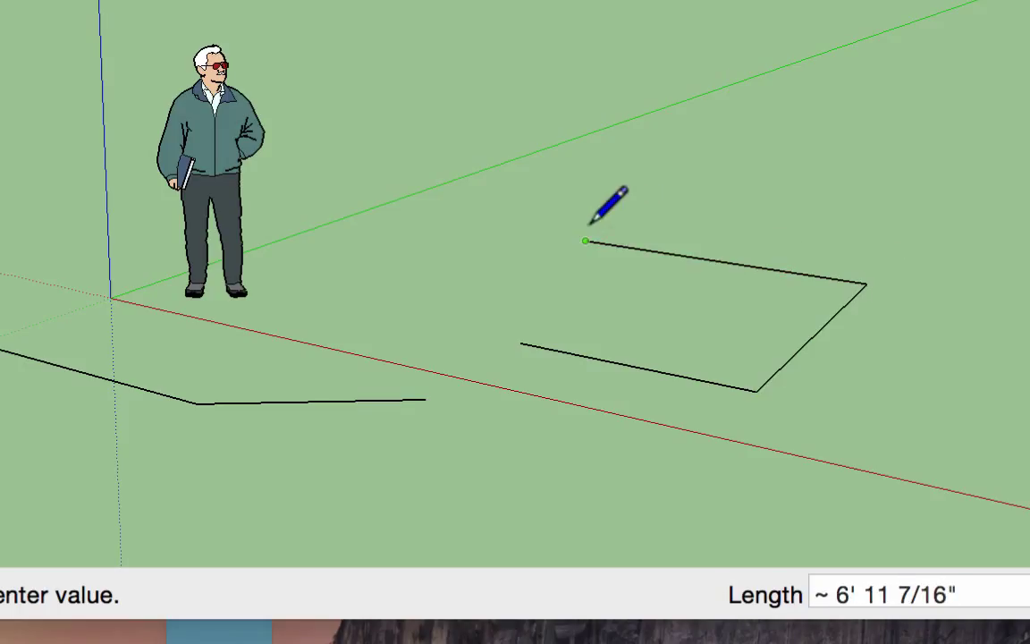
pyautogui.click(520, 341)
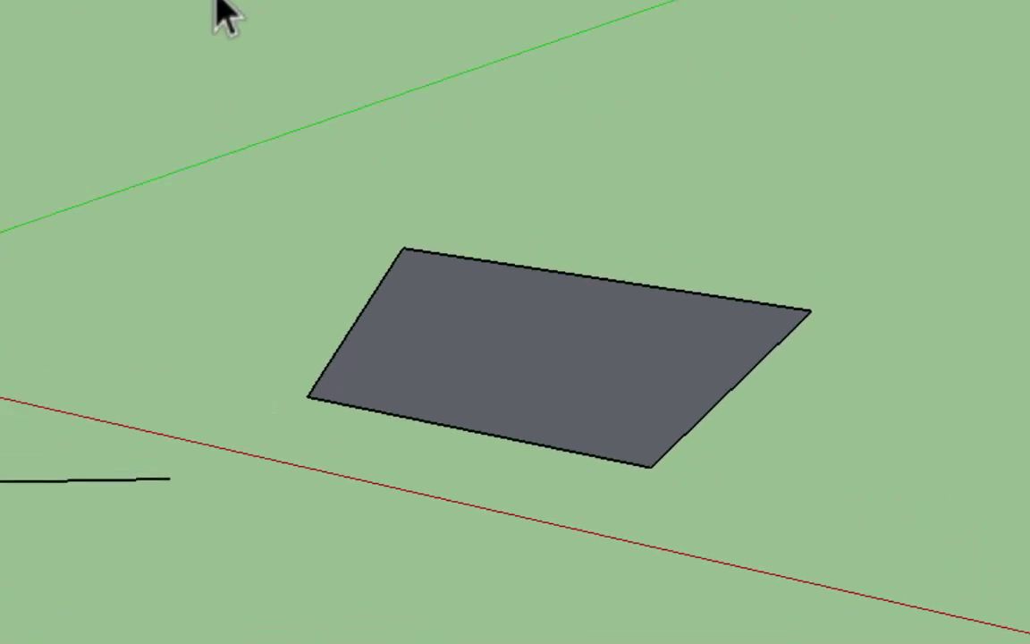
# Select the front, side and back edges of the four-sided face individually, then the face itself
pyautogui.click(335, 451)
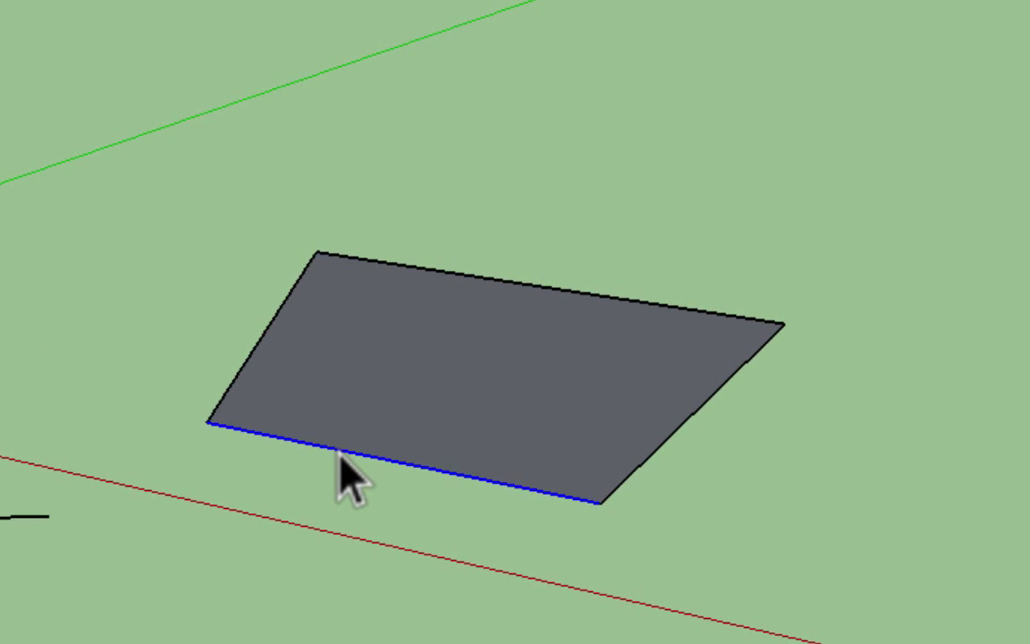
pyautogui.click(648, 457)
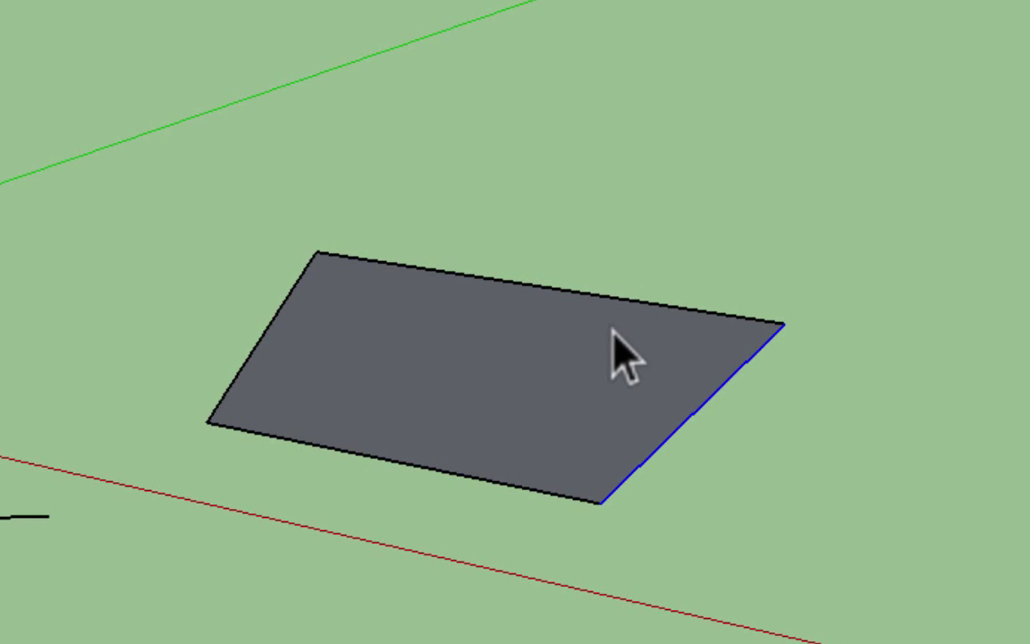
pyautogui.click(614, 302)
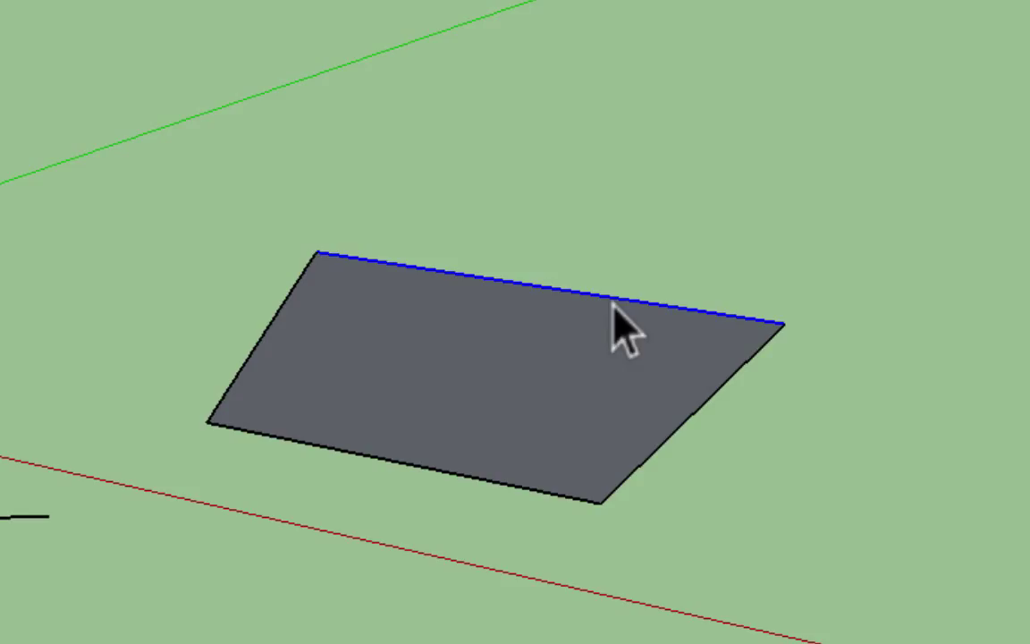
pyautogui.click(515, 367)
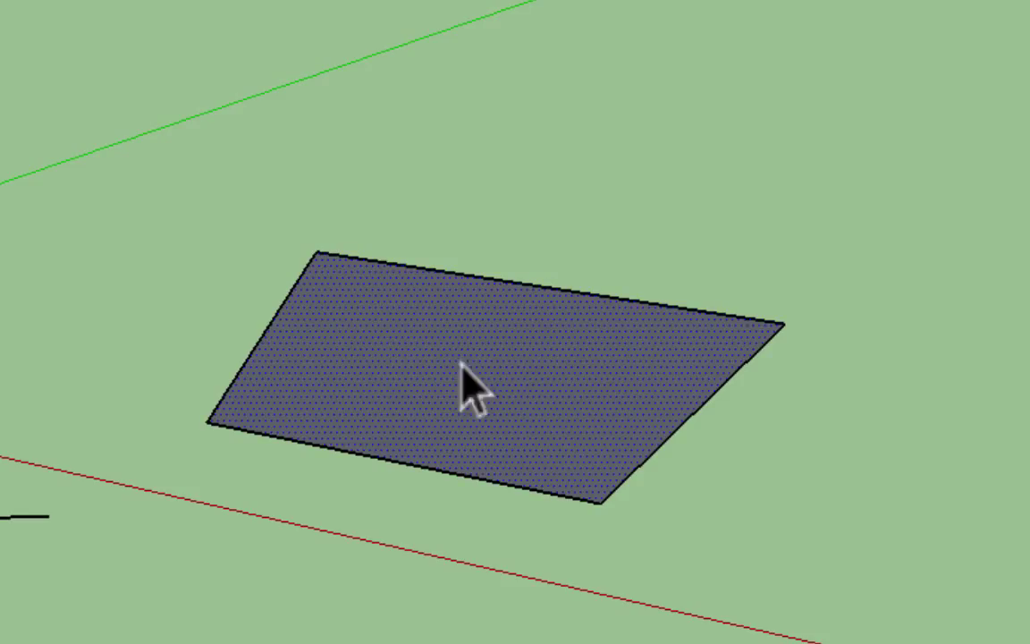
# Delete the front edge of the four-sided face
pyautogui.click(396, 465)
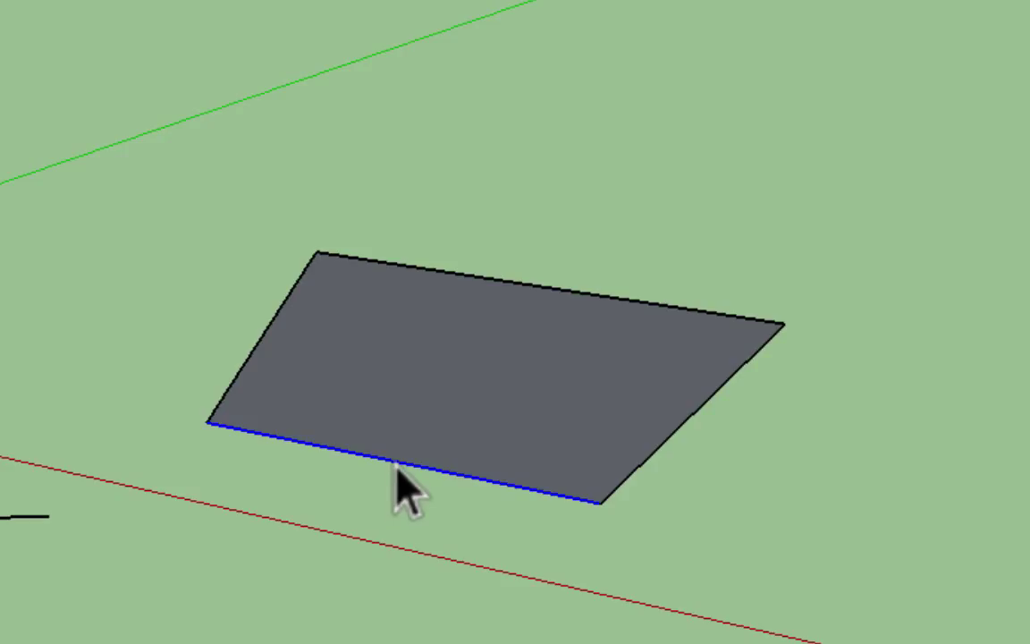
pyautogui.scroll(-3, 179, 552)
pyautogui.keyDown('shift'); pyautogui.moveTo(179, 552); pyautogui.dragTo(471, 498, button='middle'); pyautogui.keyUp('shift')
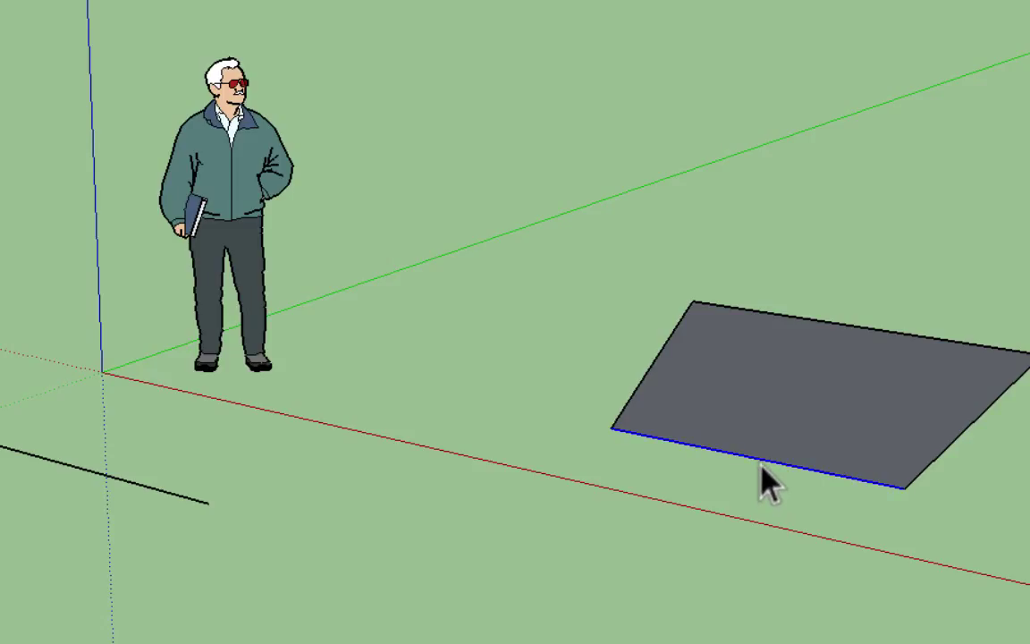
pyautogui.press('Delete')
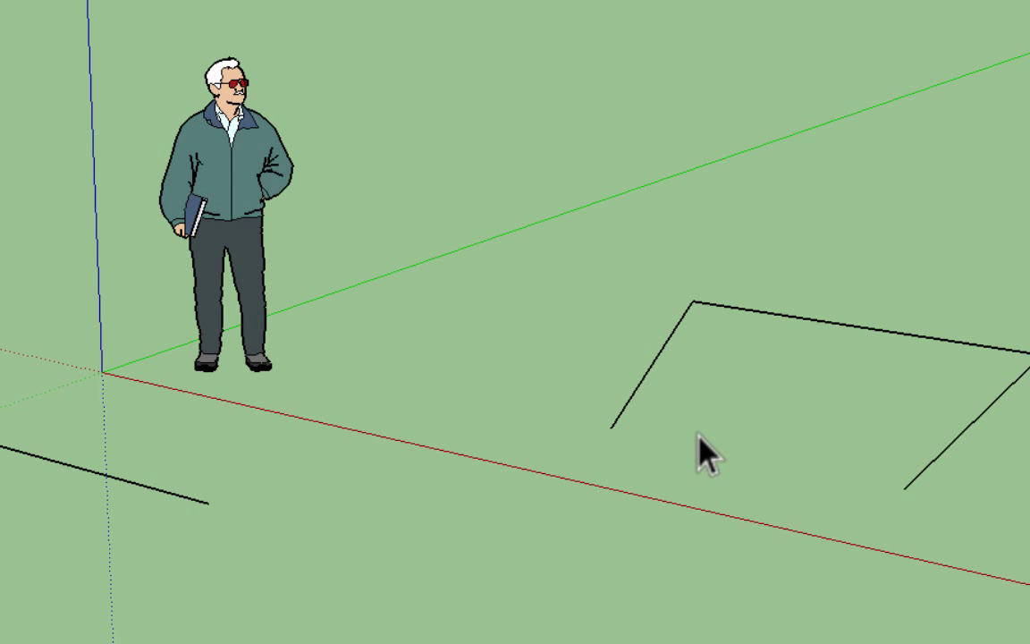
# Use the Freehand tool to draw a wavy curve across the shape's open front side and a second curve from its other open endpoint
pyautogui.moveTo(978, 432)
pyautogui.keyDown('shift'); pyautogui.mouseDown(button='middle')
pyautogui.moveTo(1029, 476)
pyautogui.moveTo(1029, 597)
pyautogui.mouseUp(button='middle'); pyautogui.keyUp('shift')
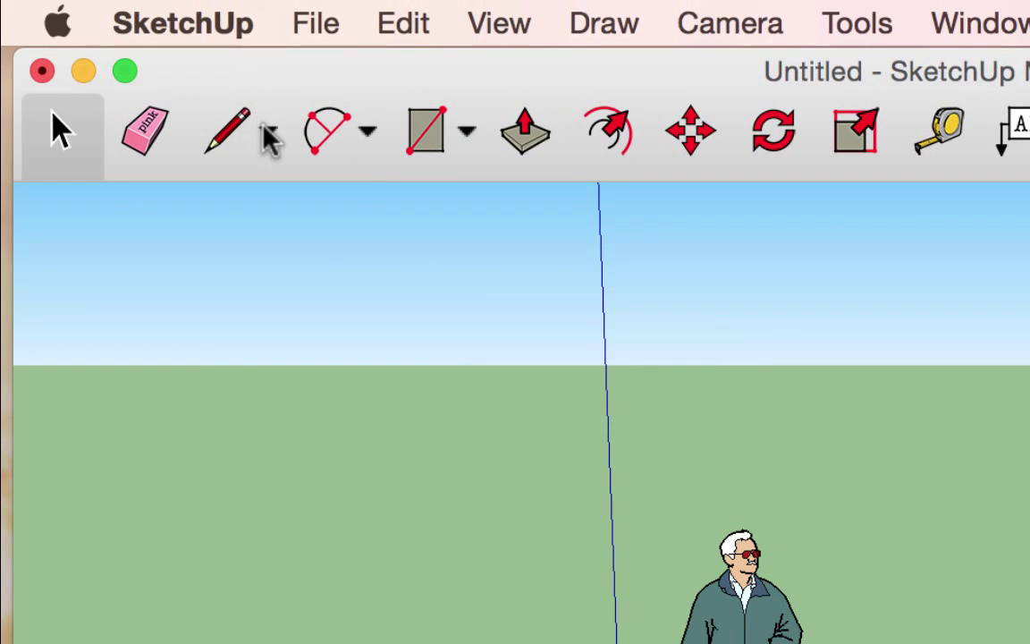
pyautogui.click(269, 136)
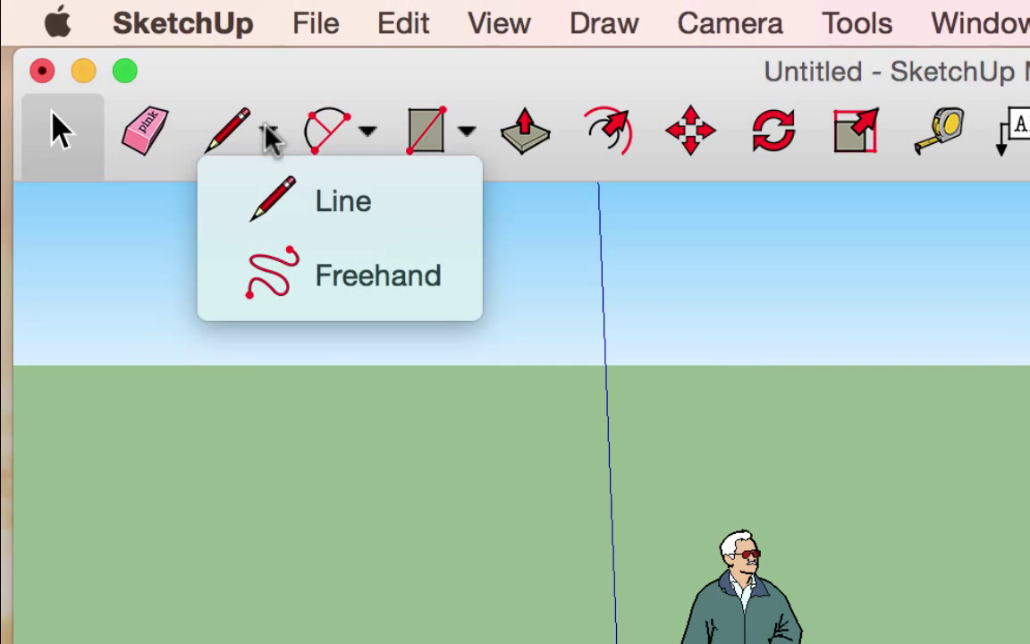
pyautogui.click(296, 276)
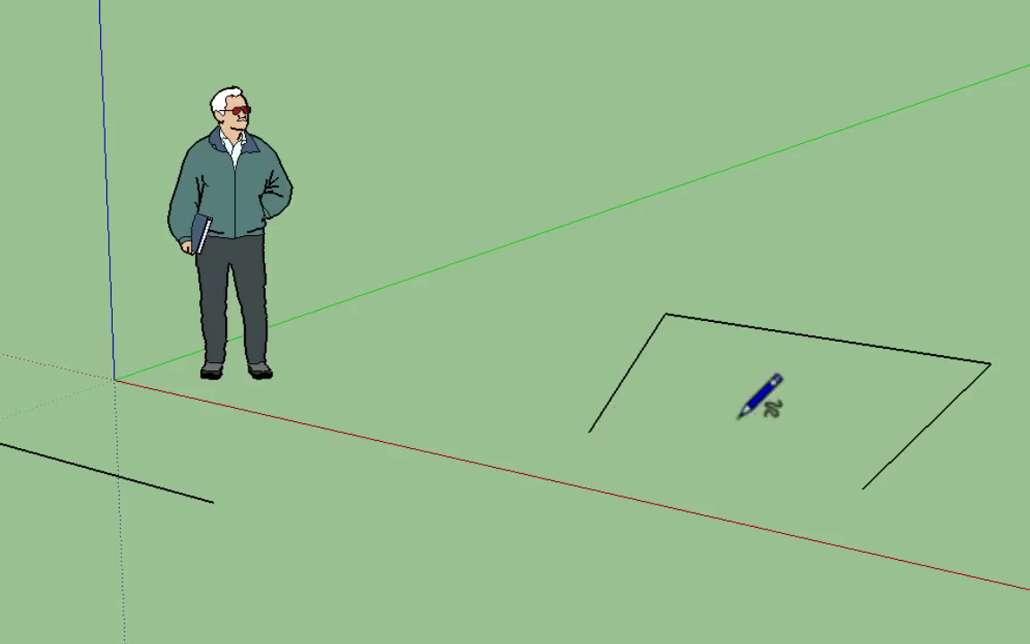
pyautogui.moveTo(623, 461)
pyautogui.mouseDown()
pyautogui.moveTo(704, 434)
pyautogui.moveTo(744, 507)
pyautogui.moveTo(786, 535)
pyautogui.moveTo(809, 509)
pyautogui.moveTo(864, 486)
pyautogui.mouseUp()
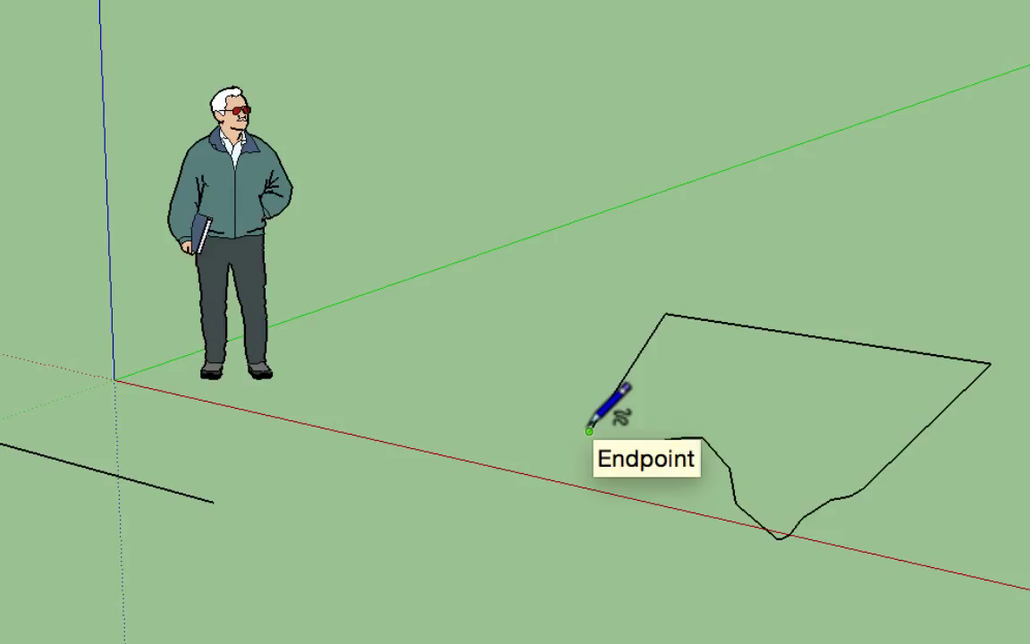
pyautogui.moveTo(590, 431)
pyautogui.mouseDown()
pyautogui.moveTo(582, 442)
pyautogui.moveTo(645, 444)
pyautogui.moveTo(704, 527)
pyautogui.mouseUp()
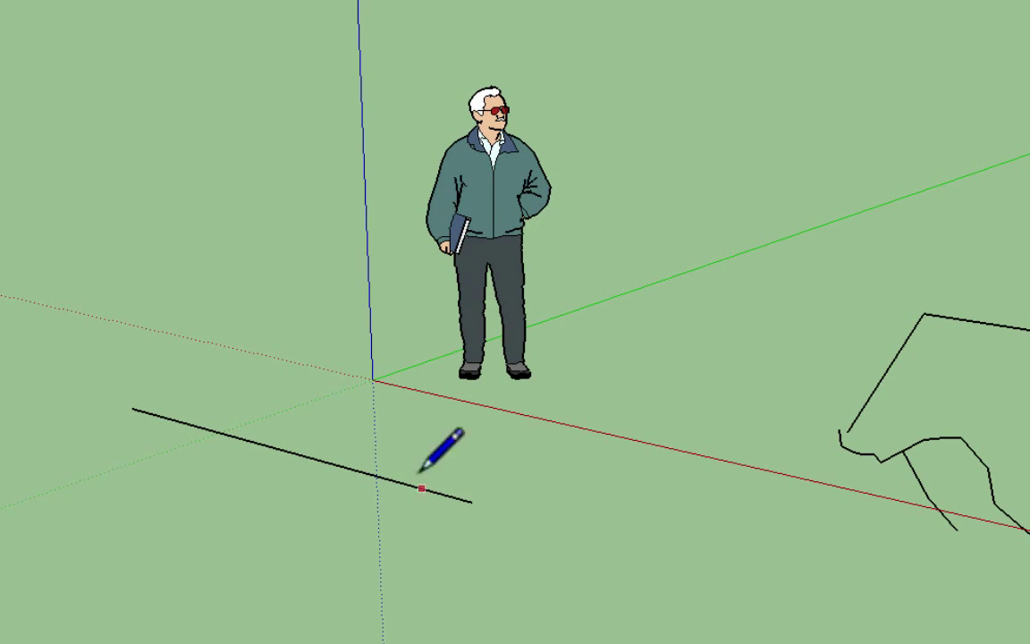
# Draw a line crossing the 8' line in front of the figure, then select the segments on either side of the intersection
pyautogui.click(426, 426)
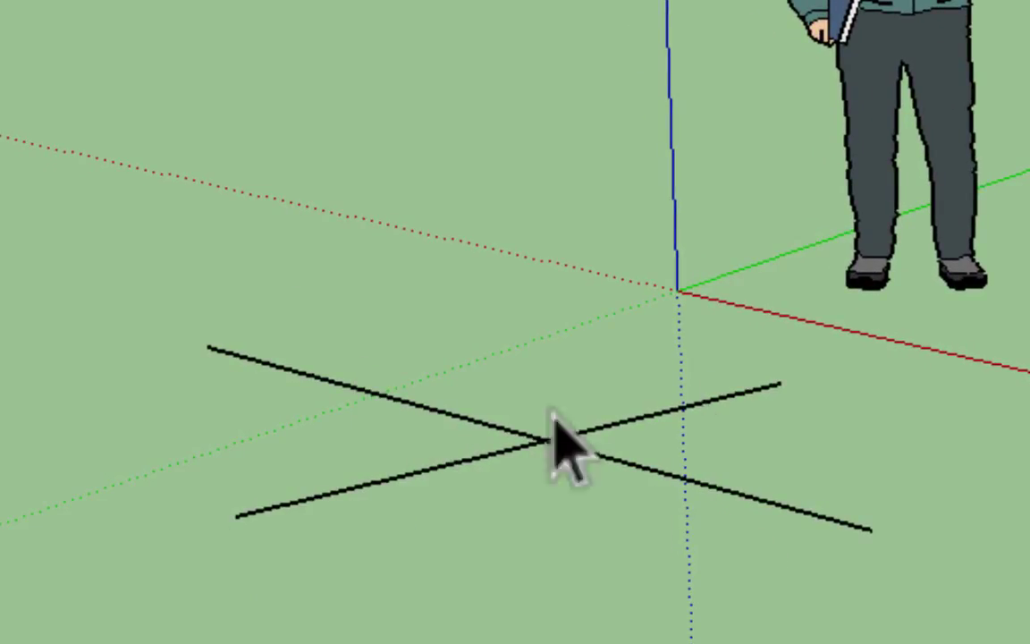
pyautogui.click(322, 377)
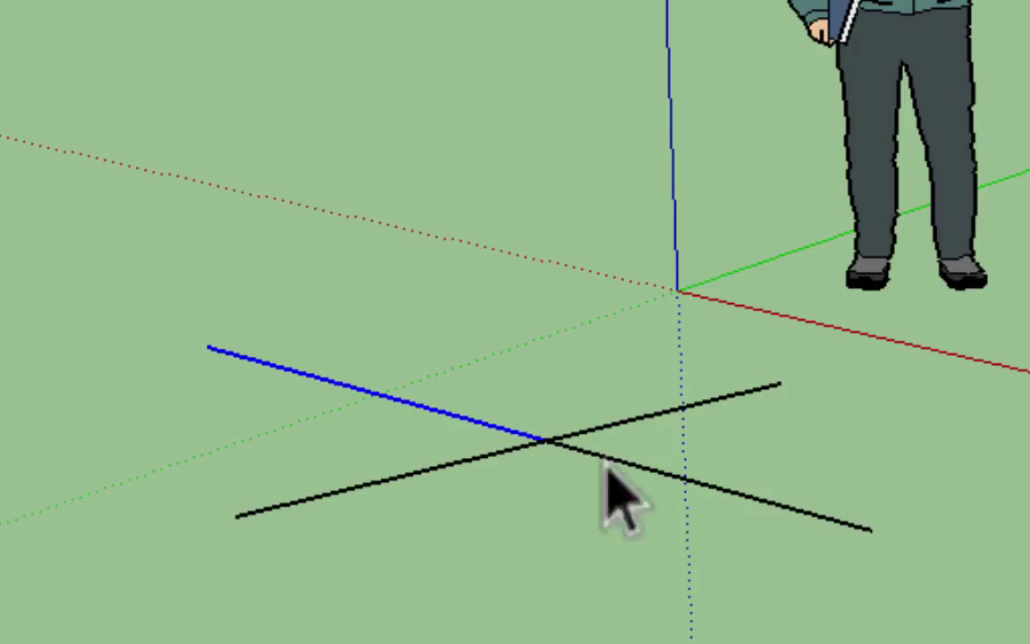
pyautogui.click(709, 494)
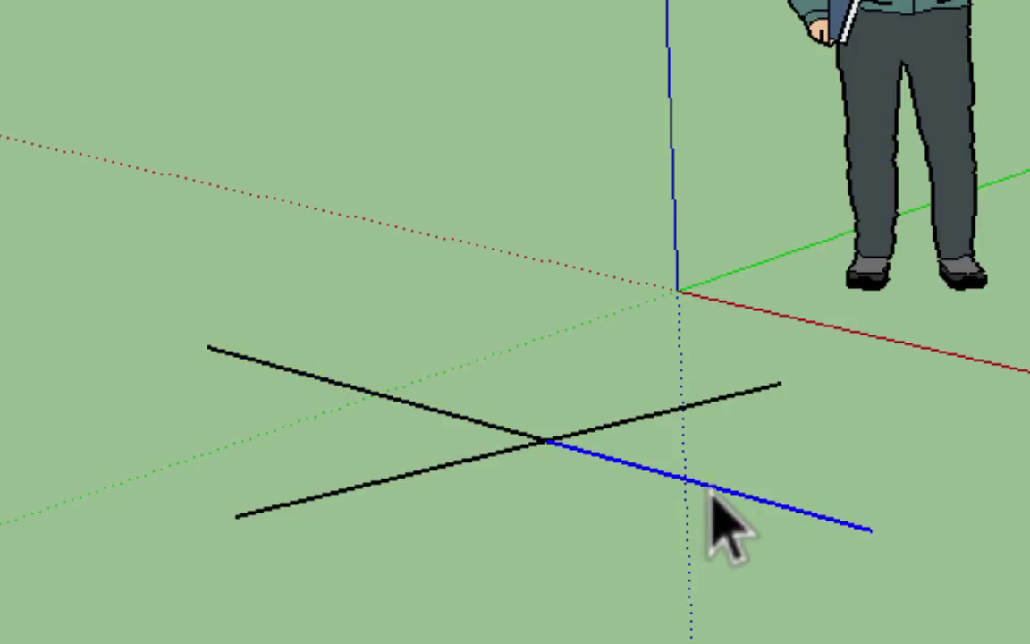
pyautogui.click(690, 409)
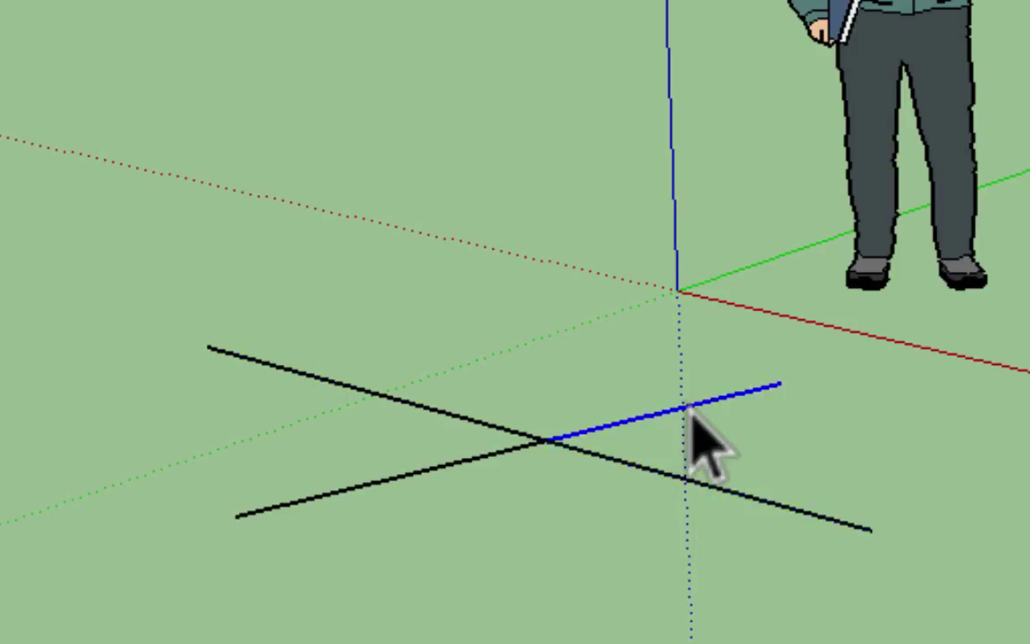
pyautogui.click(424, 488)
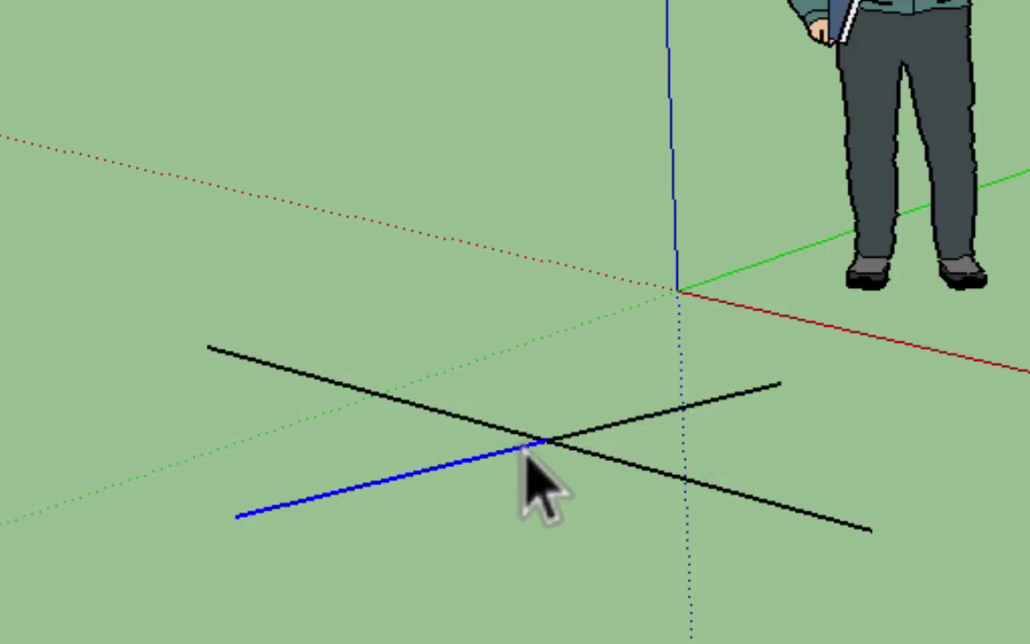
pyautogui.click(573, 436)
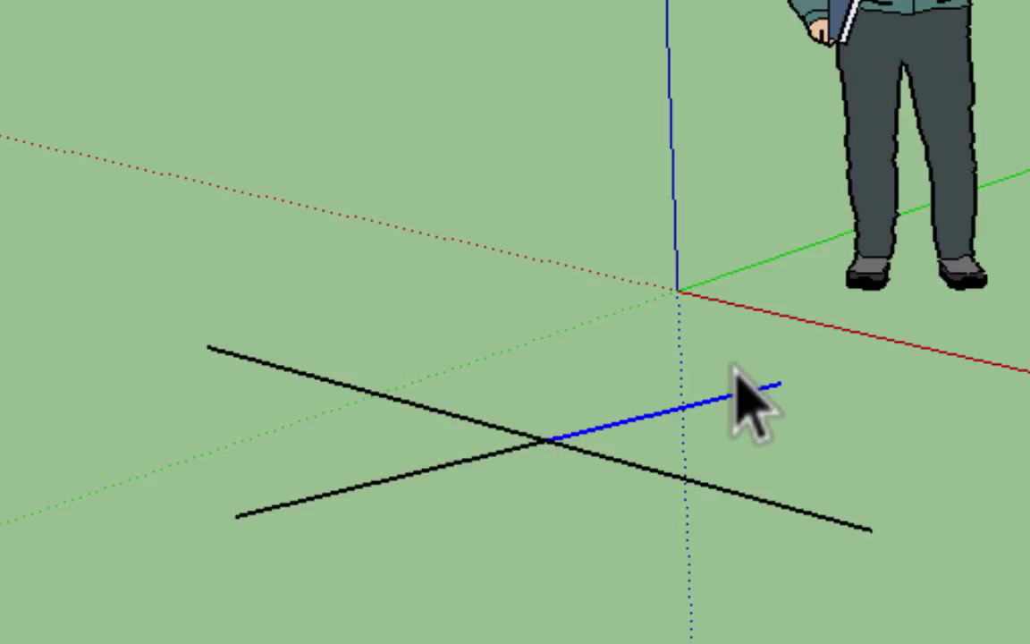
# Undo the line drawn across the 8' line
pyautogui.press('super+z')
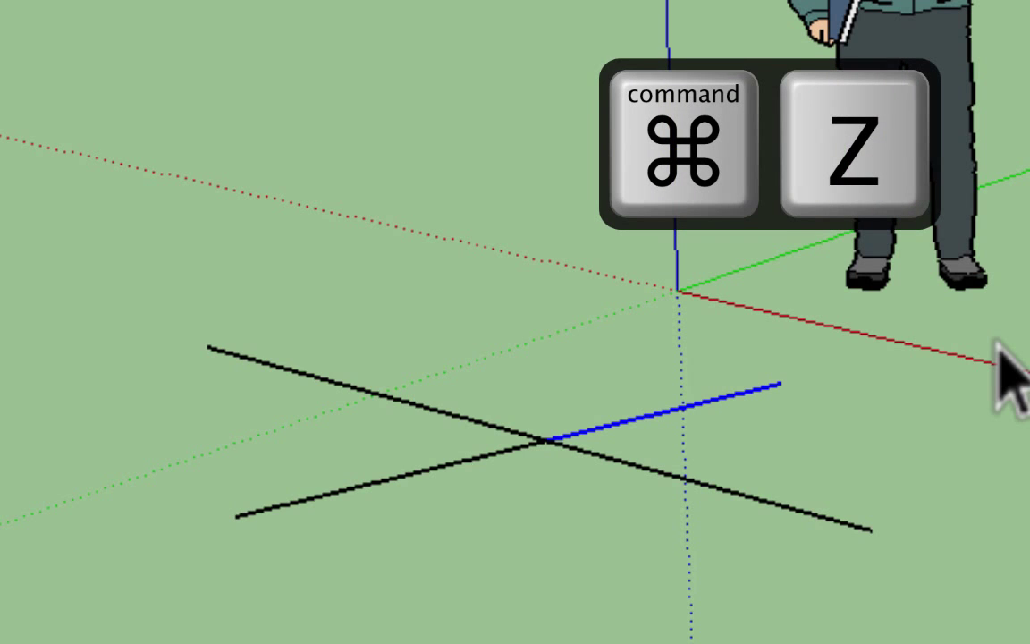
pyautogui.press('super+z')
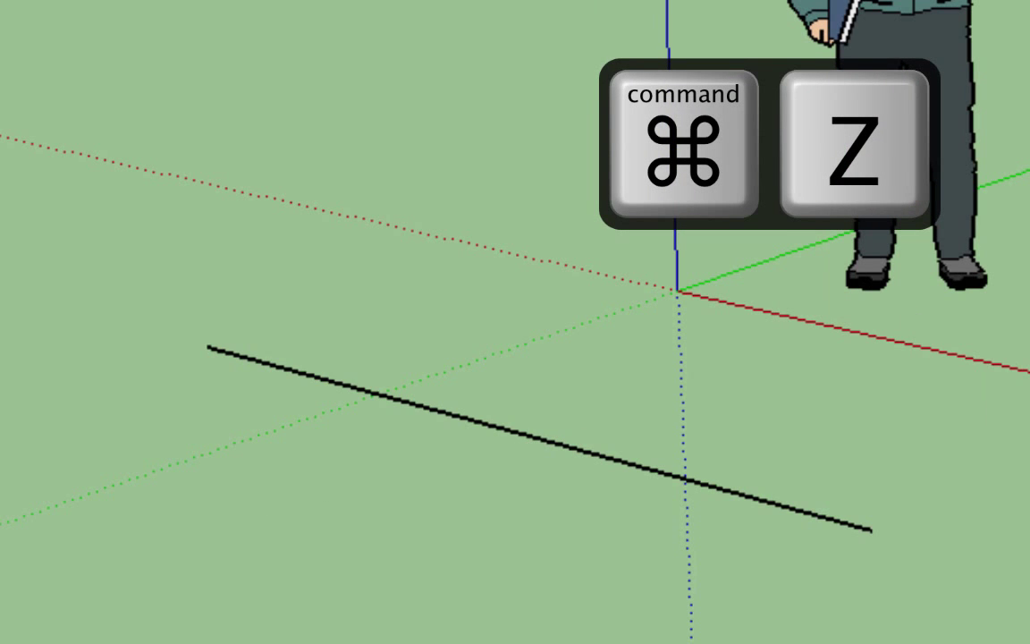
# Turn the 8' line into a group and check the editing commands available for it
pyautogui.click(505, 428)
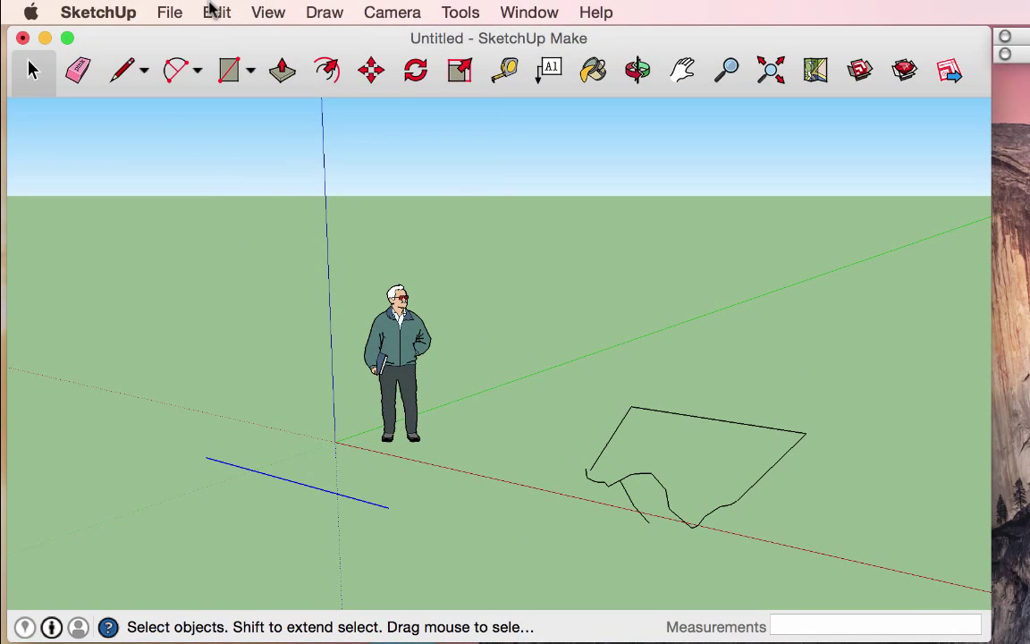
pyautogui.click(213, 11)
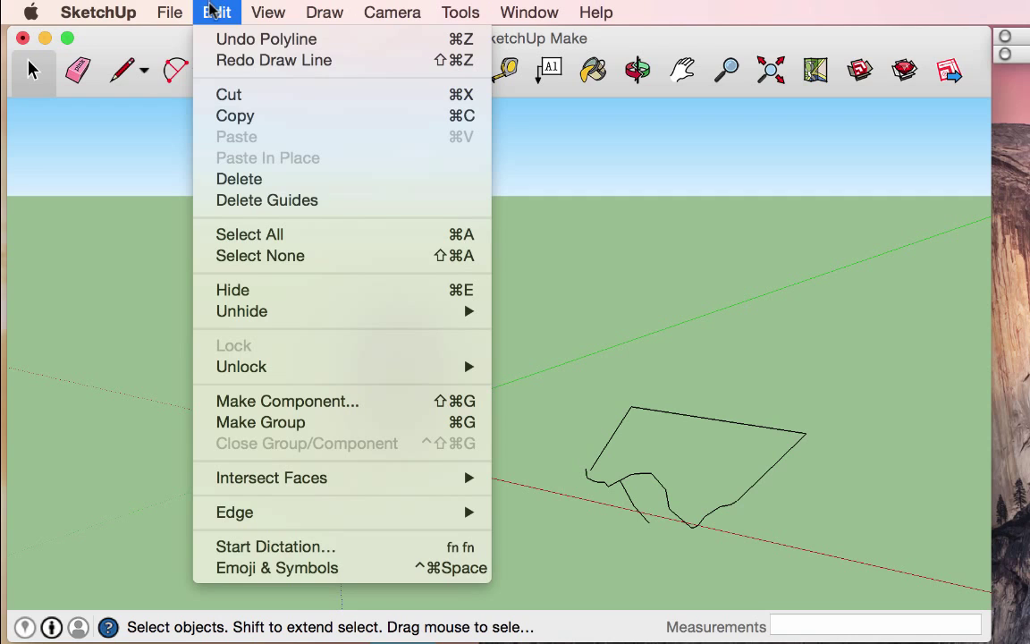
pyautogui.click(274, 424)
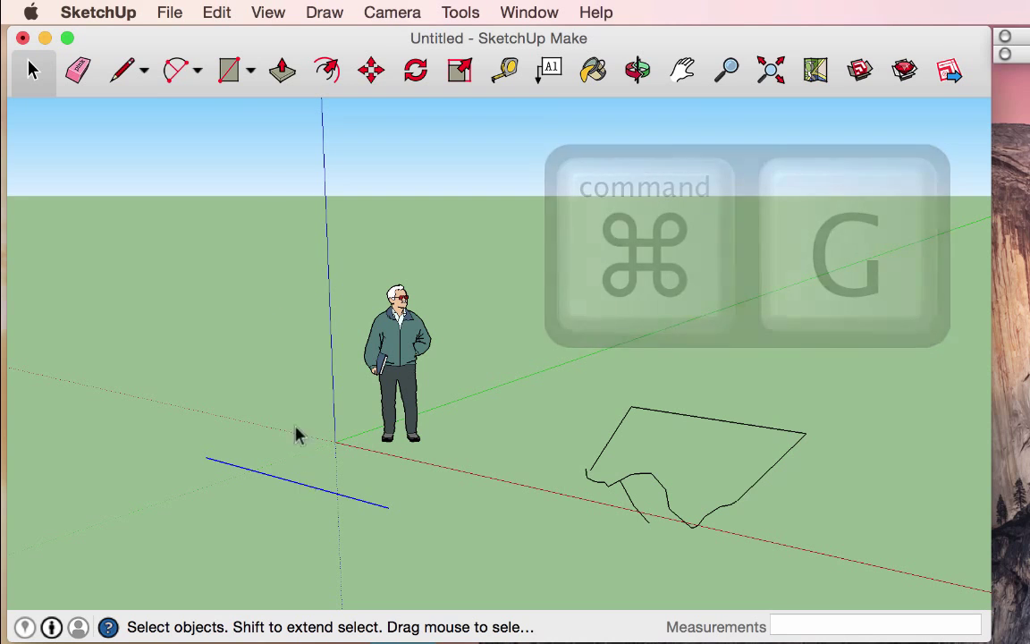
pyautogui.click(216, 11)
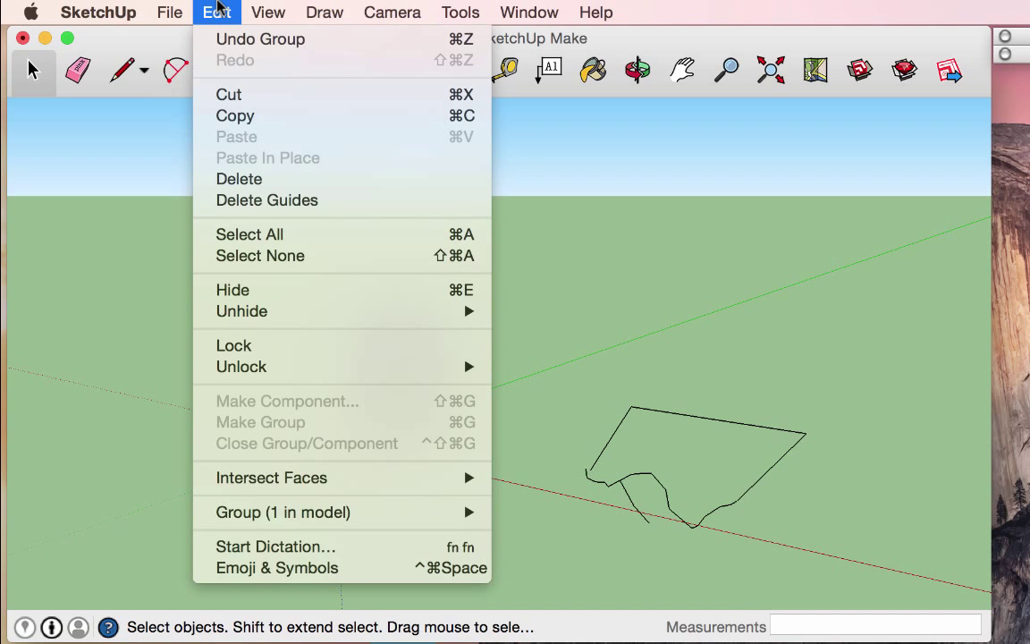
pyautogui.click(217, 11)
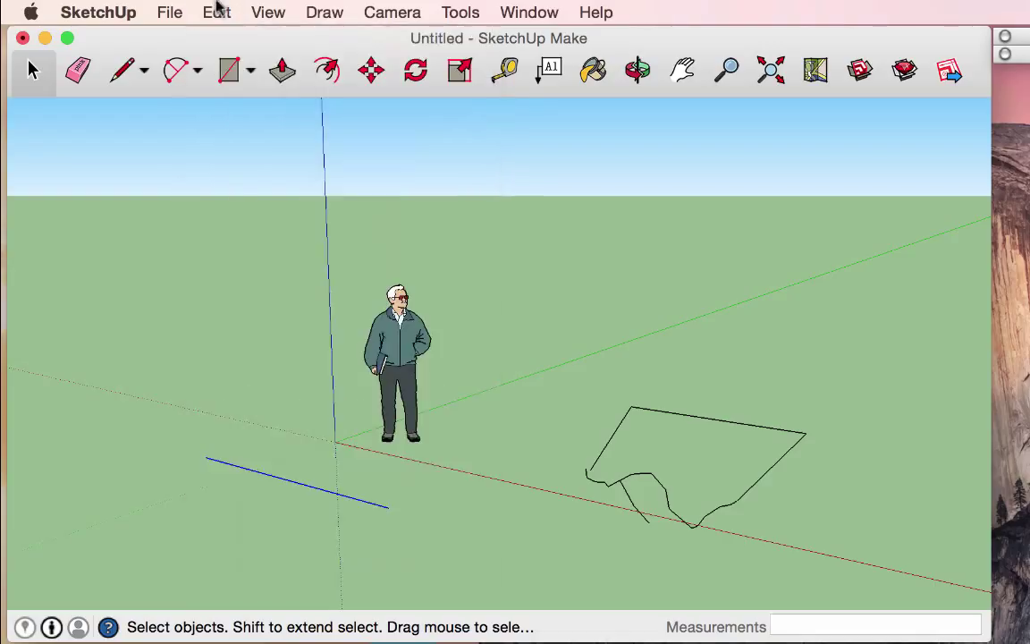
# Open the line group for editing, then exit it
pyautogui.click(297, 498)
pyautogui.doubleClick(296, 489)
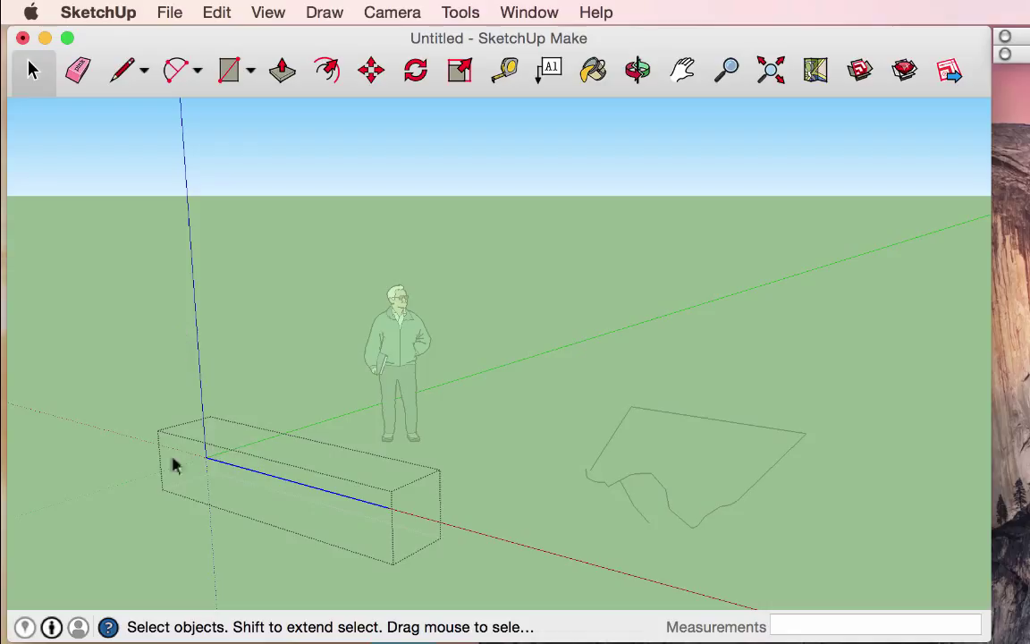
pyautogui.click(197, 362)
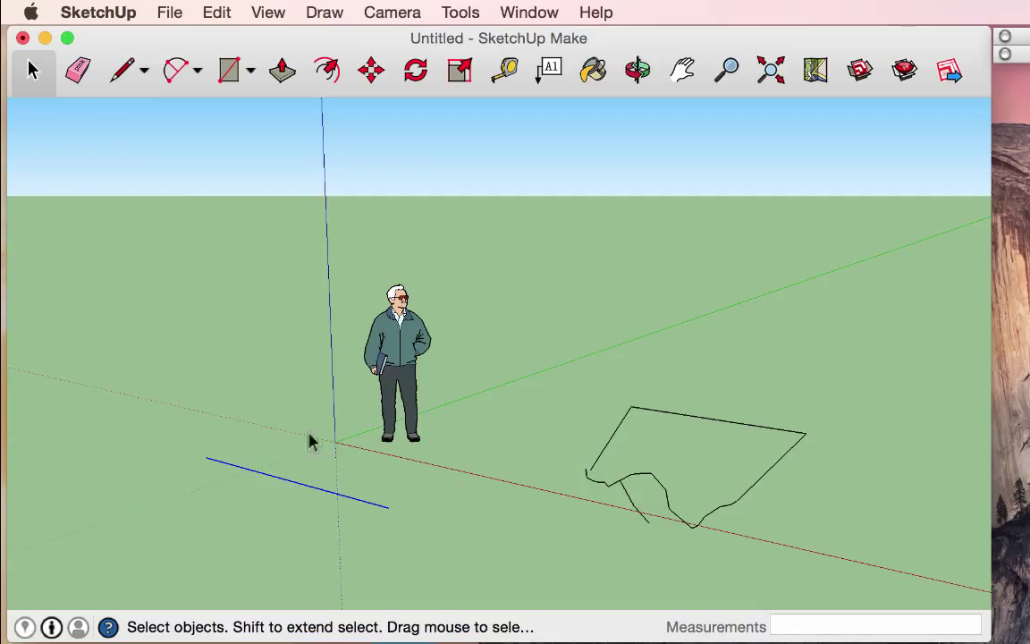
# Open the line group for editing, draw a line crossing the existing line inside it, and end the chain
pyautogui.doubleClick(286, 485)
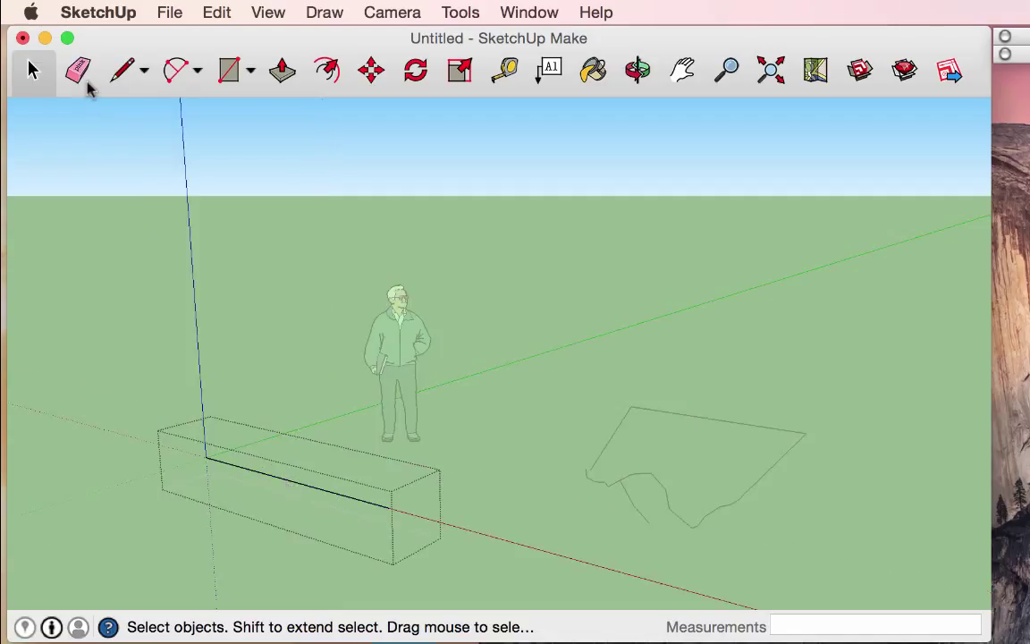
pyautogui.click(126, 79)
pyautogui.click(401, 457)
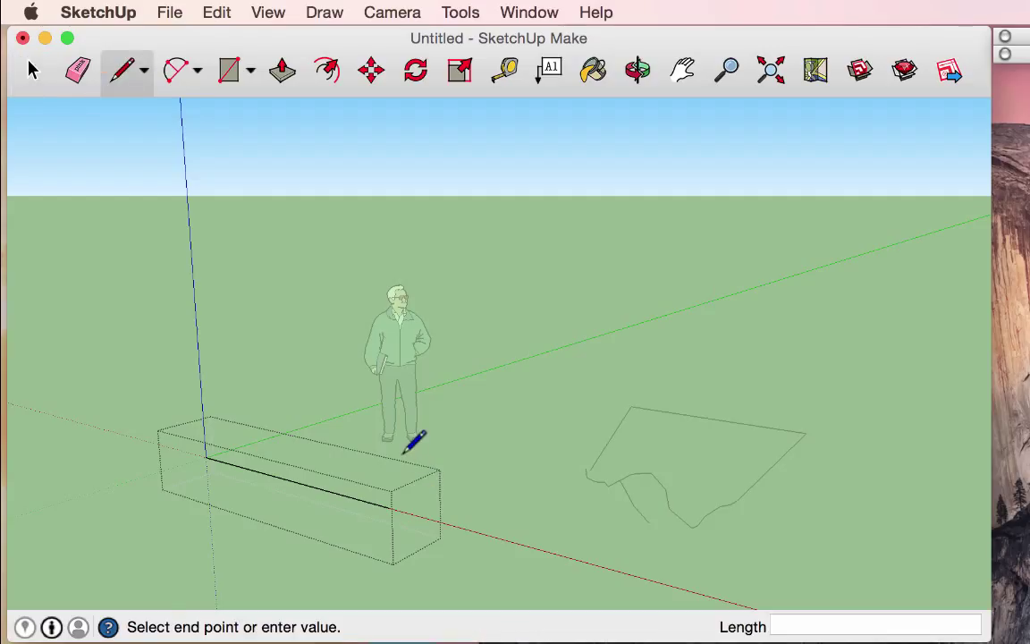
pyautogui.click(220, 508)
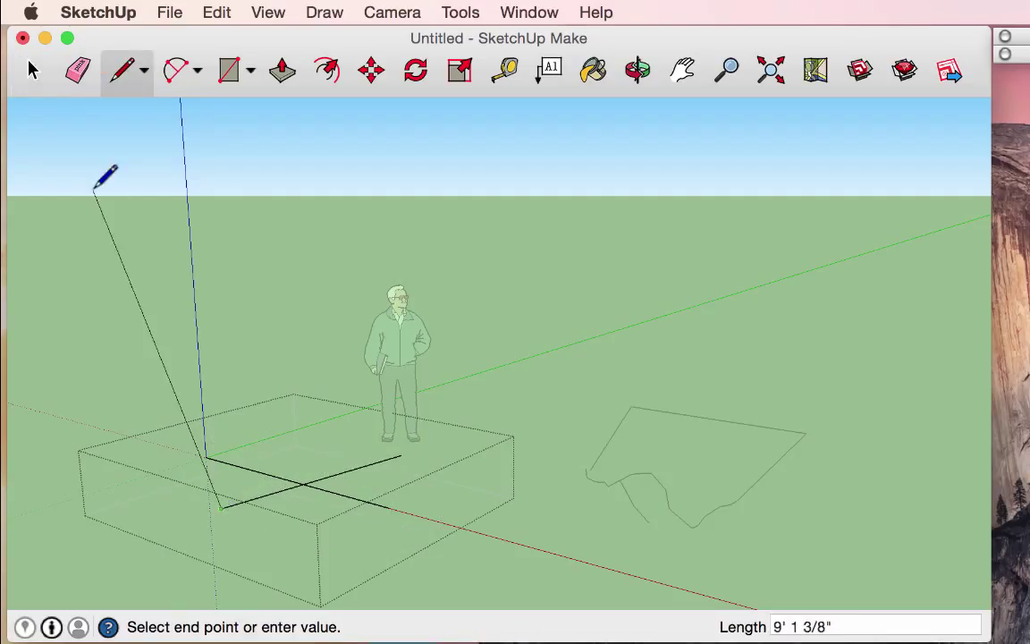
pyautogui.press('Escape')
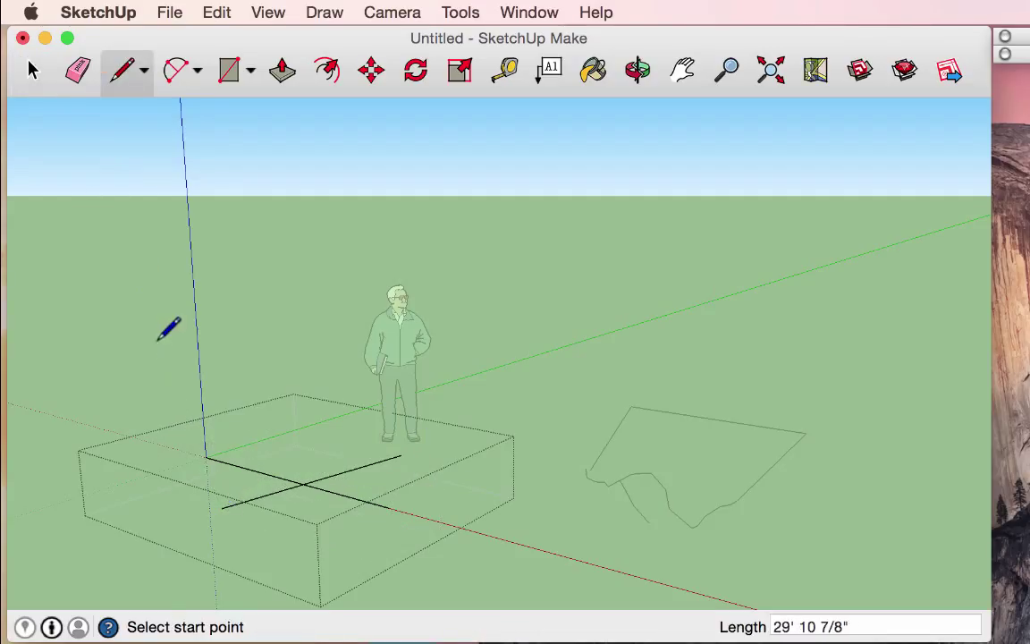
# Check the editing commands for the split line segments inside the open group, then exit the group
pyautogui.click(32, 70)
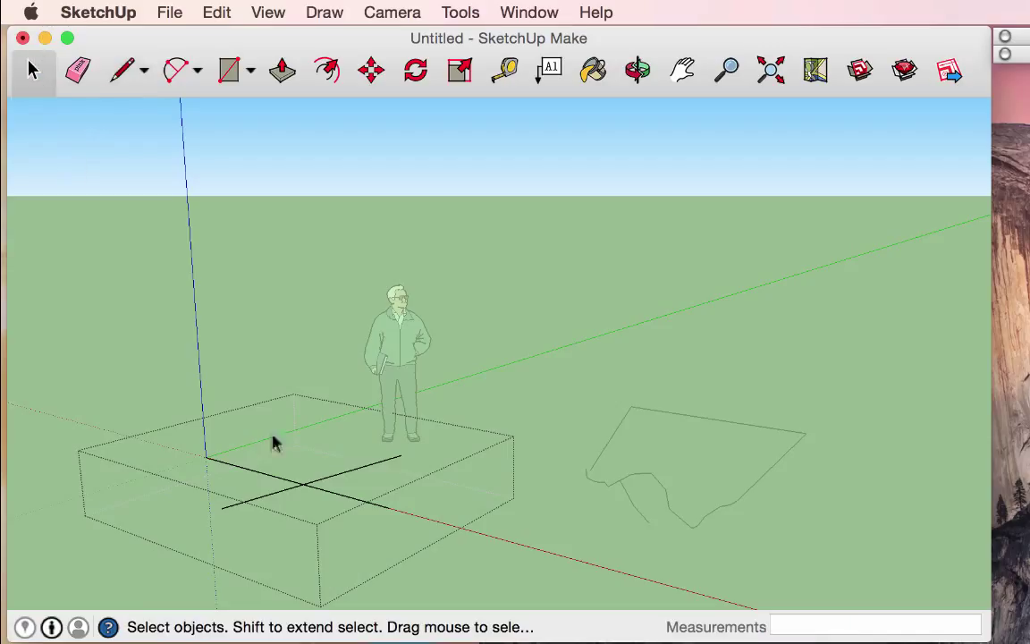
pyautogui.rightClick(271, 481)
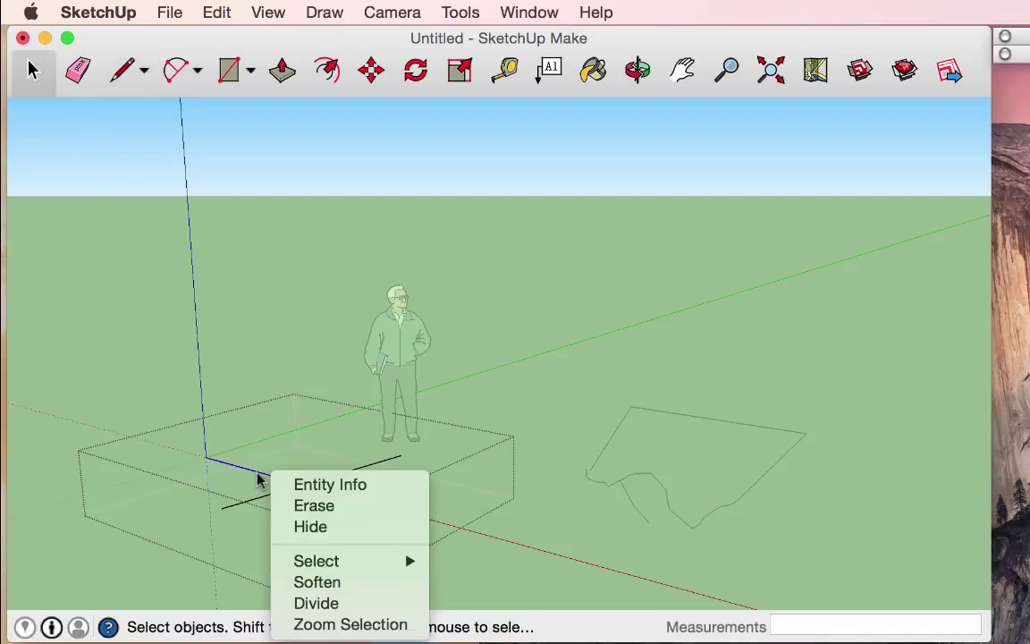
pyautogui.click(279, 463)
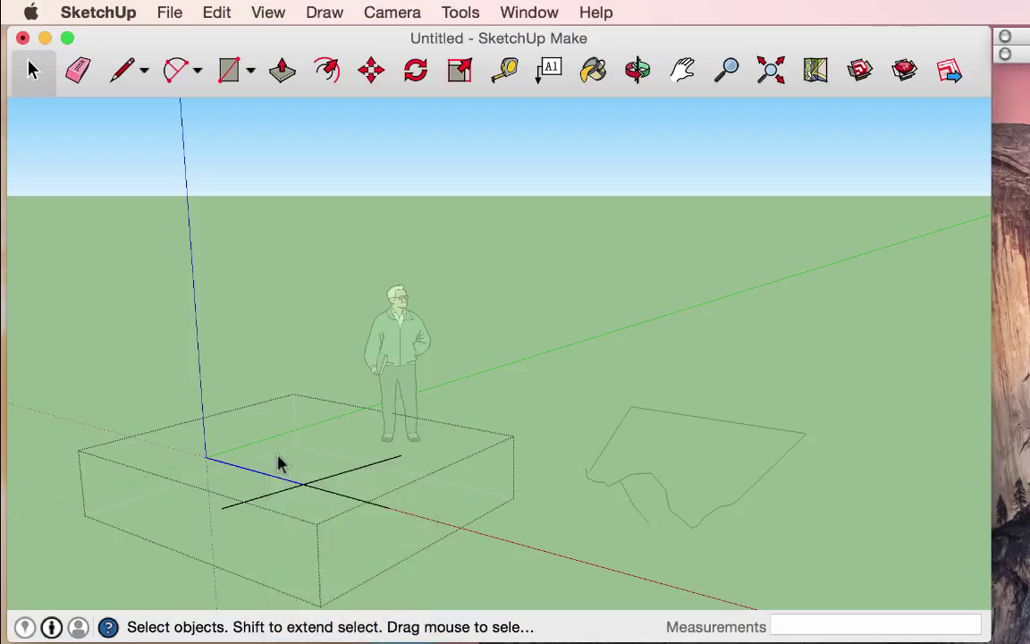
pyautogui.rightClick(286, 502)
pyautogui.click(274, 506)
pyautogui.click(271, 351)
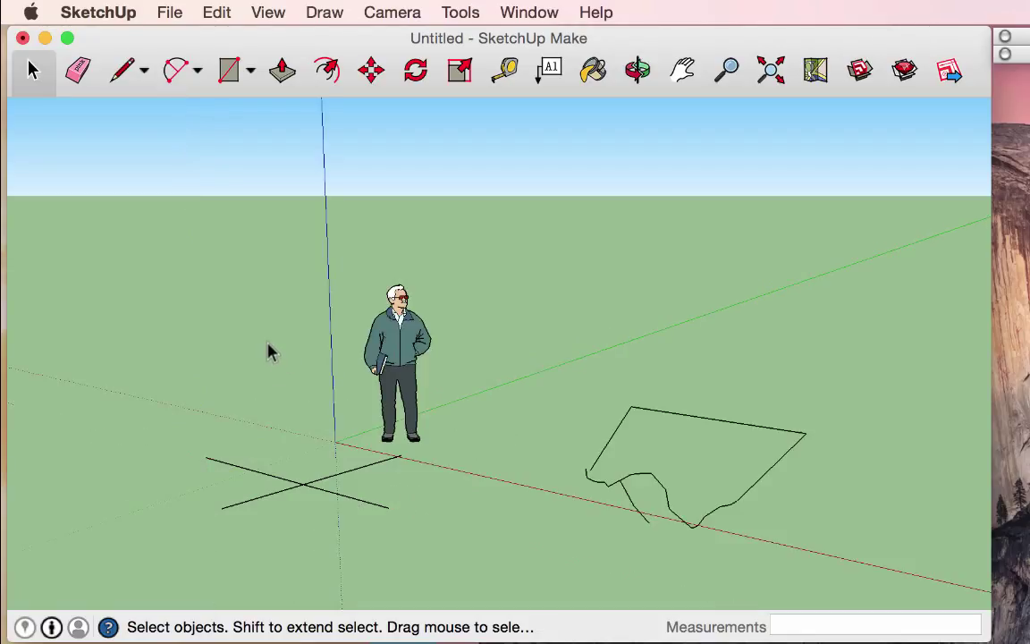
# Select the group of crossed lines, draw a separate line across it from outside the group, and select that line
pyautogui.click(298, 491)
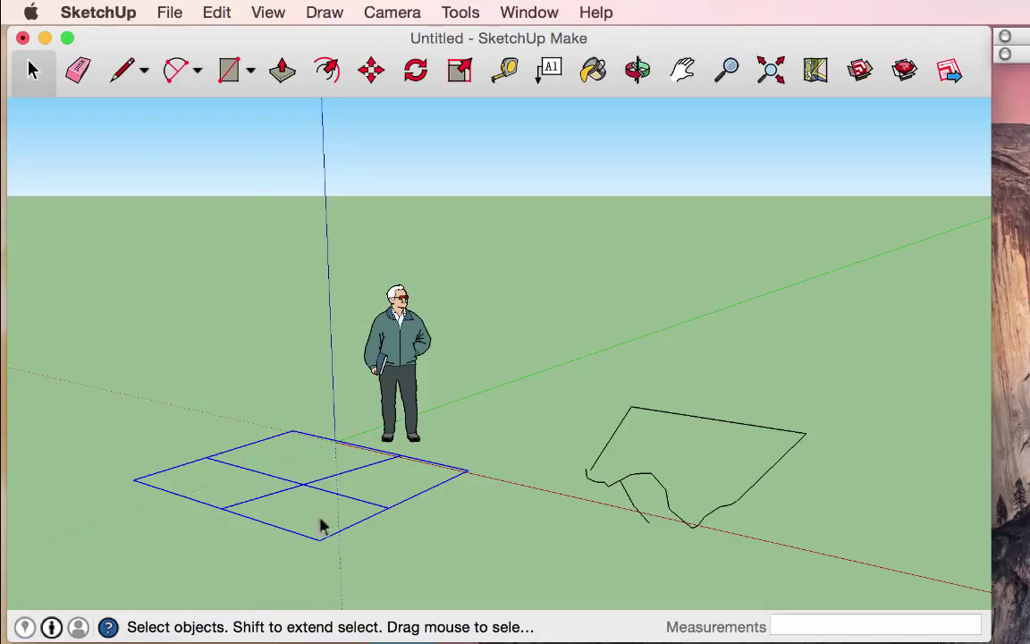
pyautogui.click(116, 67)
pyautogui.click(247, 420)
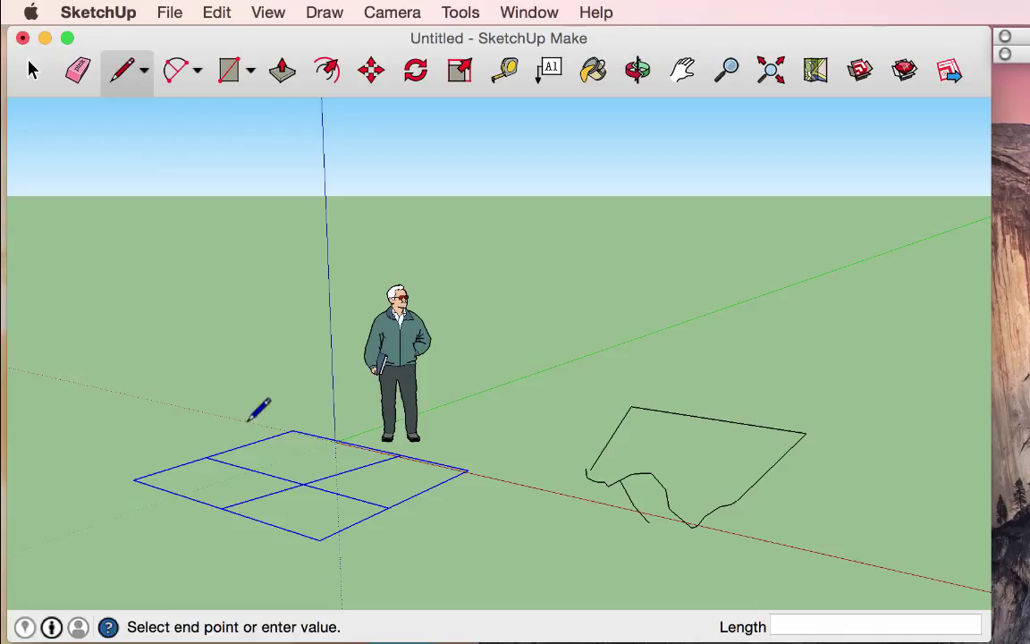
pyautogui.click(388, 491)
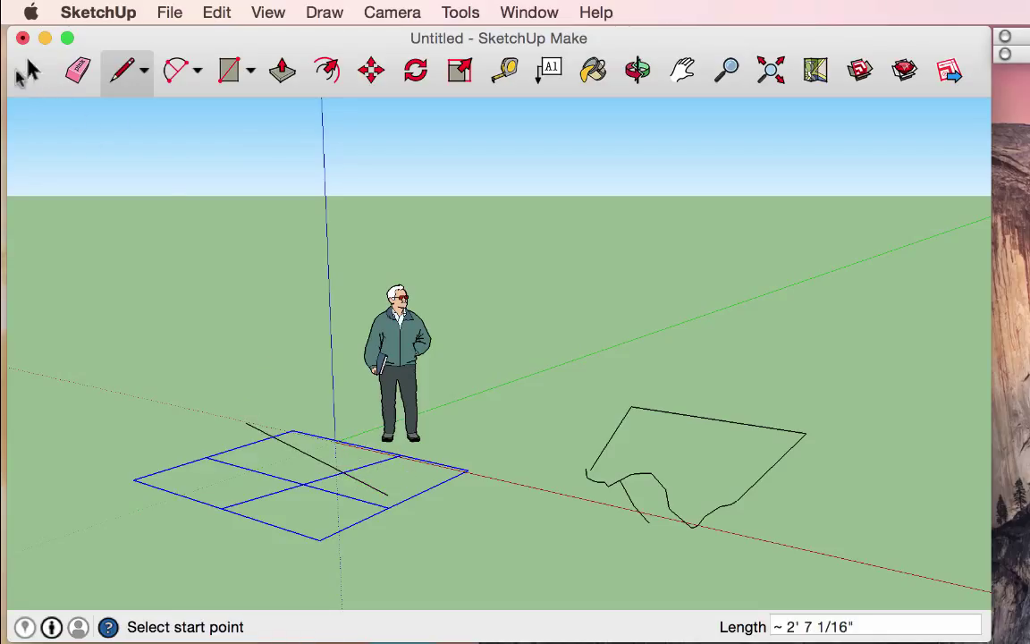
pyautogui.click(29, 72)
pyautogui.click(356, 480)
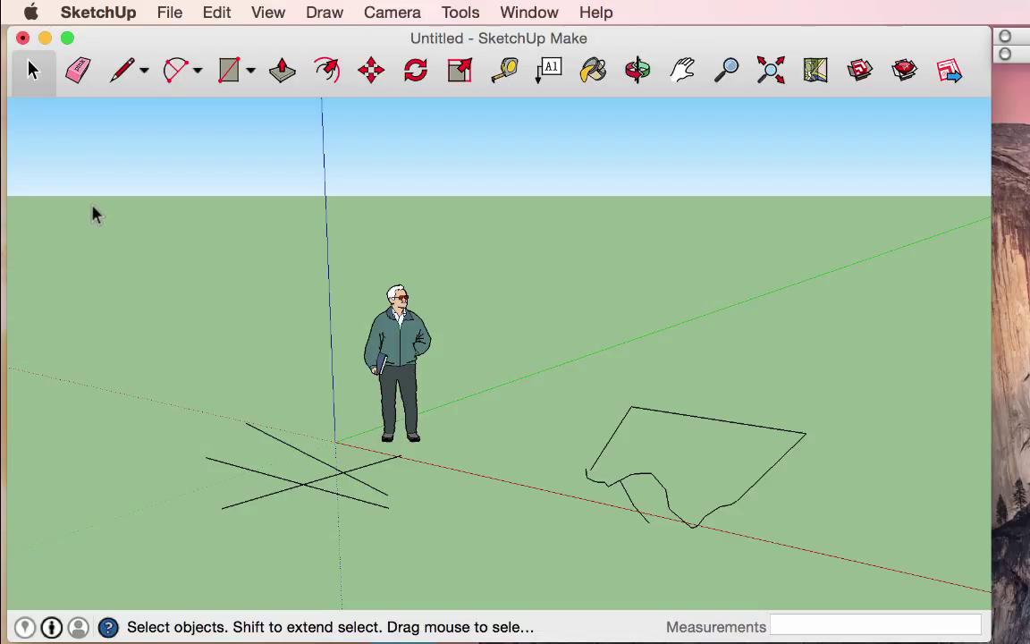
# Select everything in the model except the human figure and delete it
pyautogui.moveTo(126, 266)
pyautogui.mouseDown()
pyautogui.moveTo(233, 359)
pyautogui.moveTo(536, 520)
pyautogui.moveTo(821, 586)
pyautogui.moveTo(891, 588)
pyautogui.mouseUp()
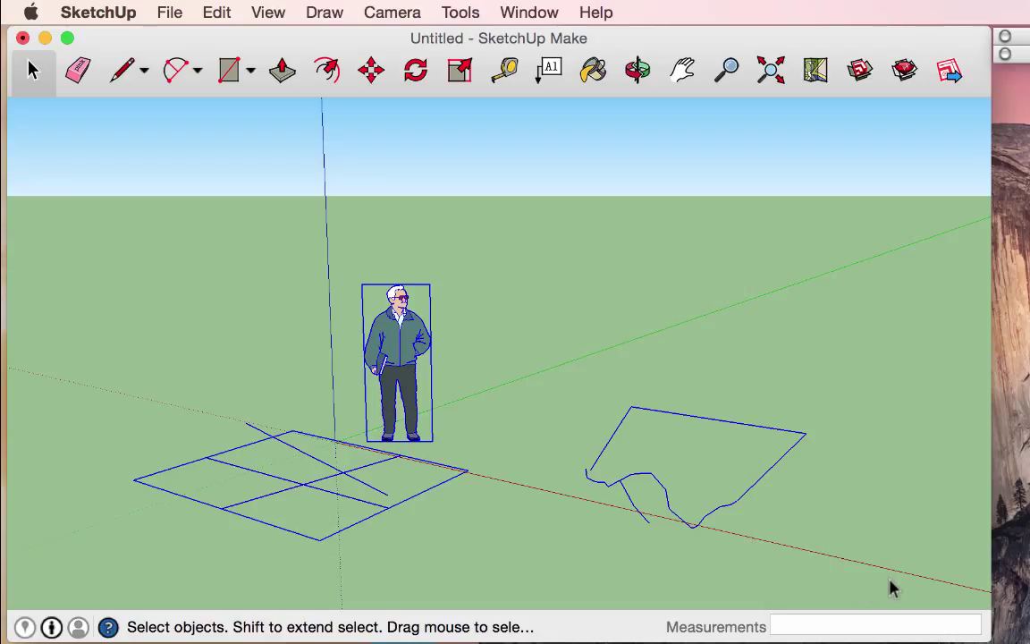
pyautogui.keyDown('shift'); pyautogui.click(393, 349); pyautogui.keyUp('shift')
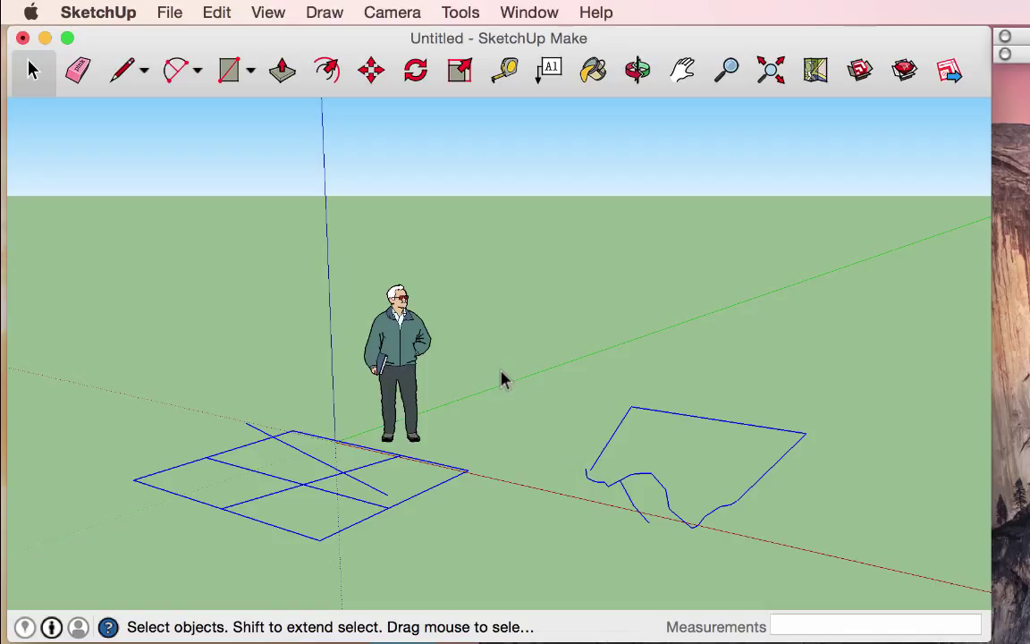
pyautogui.press('BackSpace')
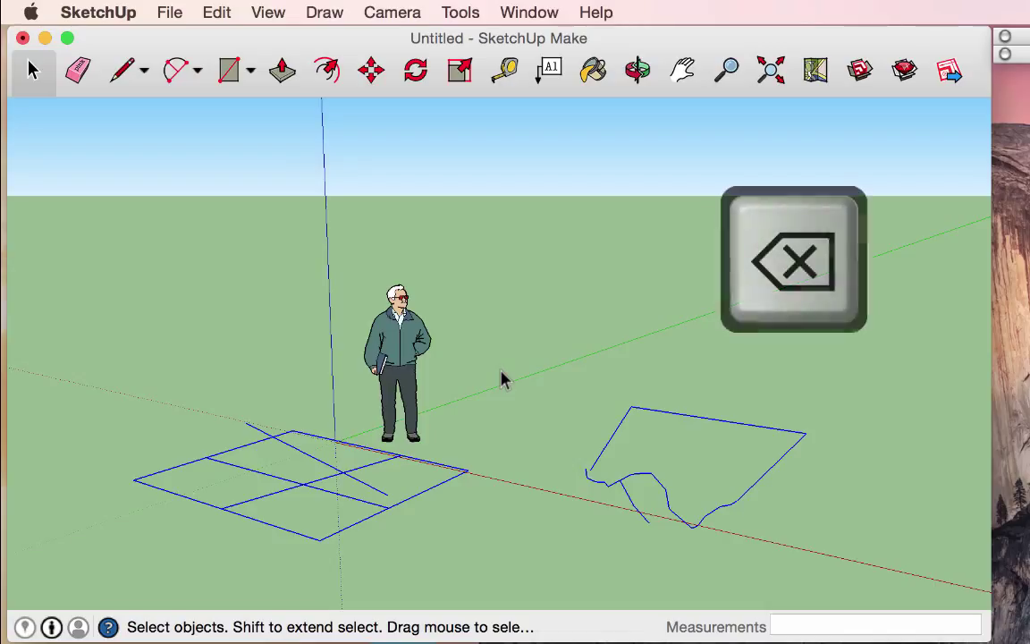
pyautogui.press('BackSpace')
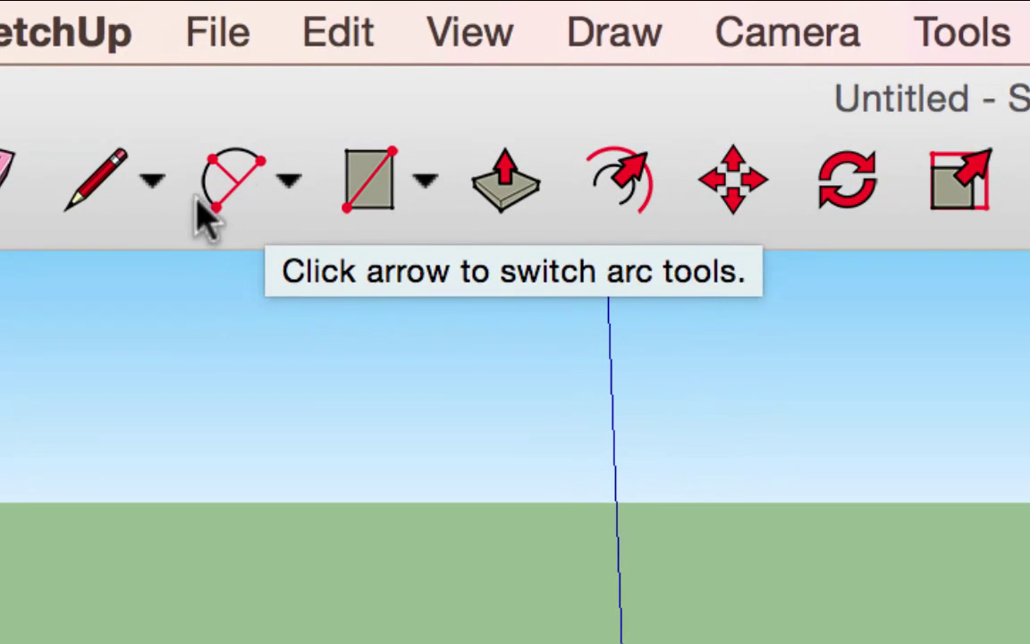
# Draw a 2 Point Arc on the ground in front of the figure with a 5' bulge
pyautogui.click(284, 193)
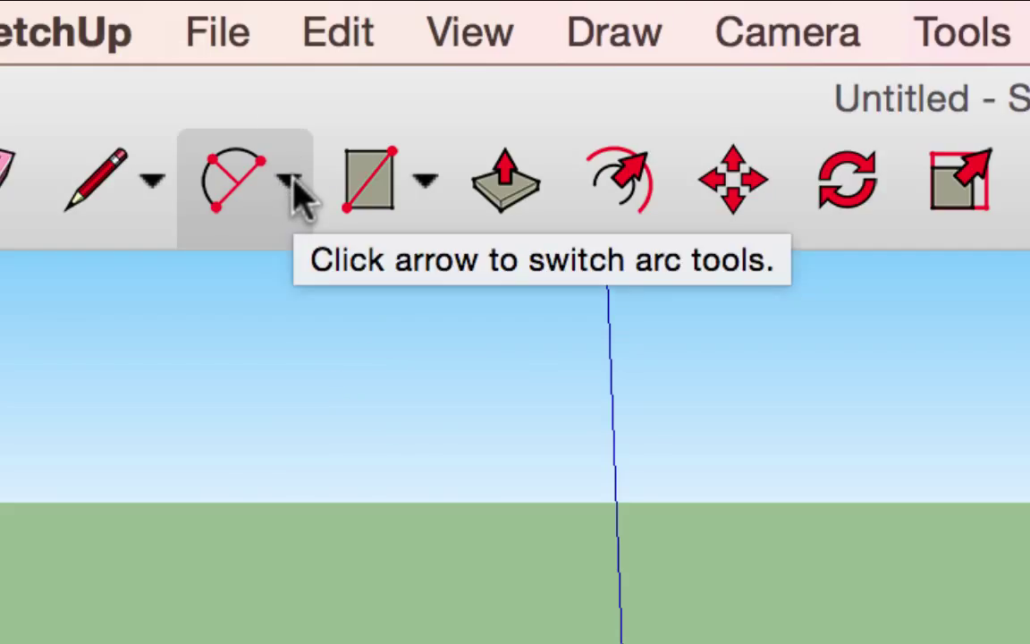
pyautogui.click(288, 182)
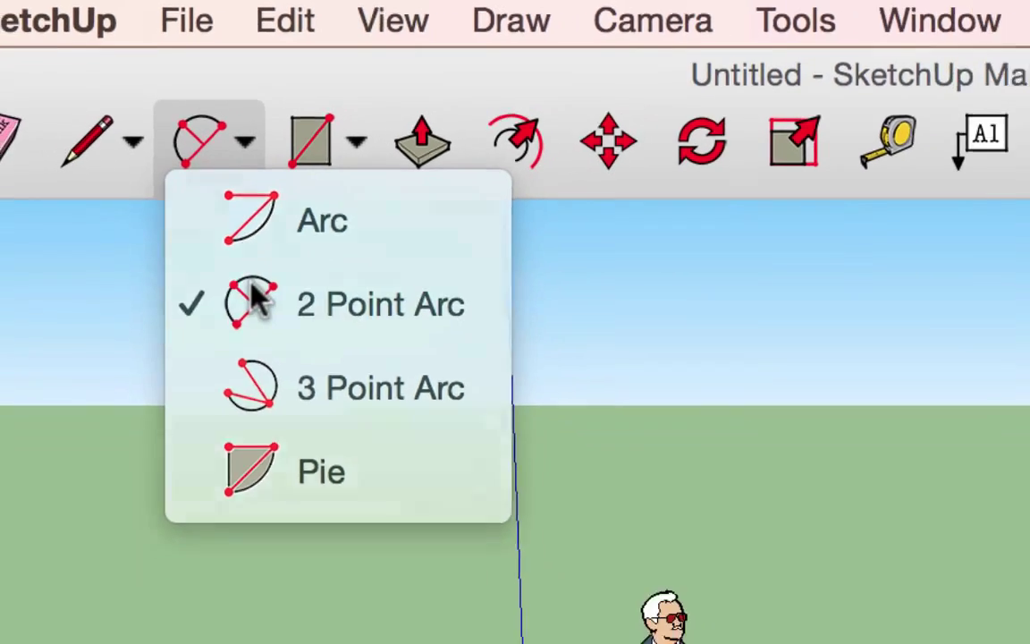
pyautogui.click(277, 351)
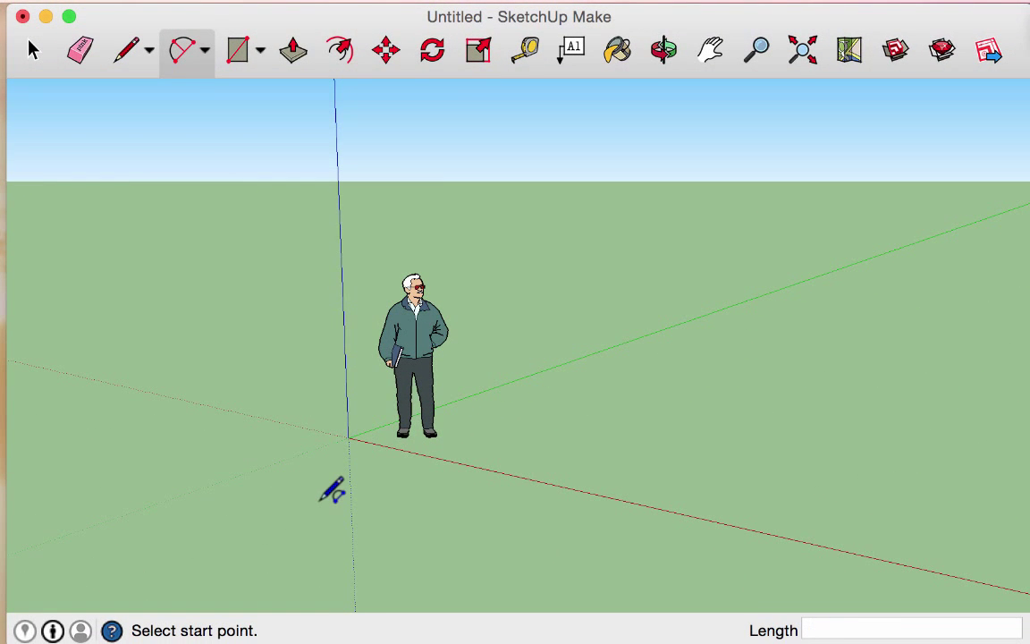
pyautogui.click(321, 500)
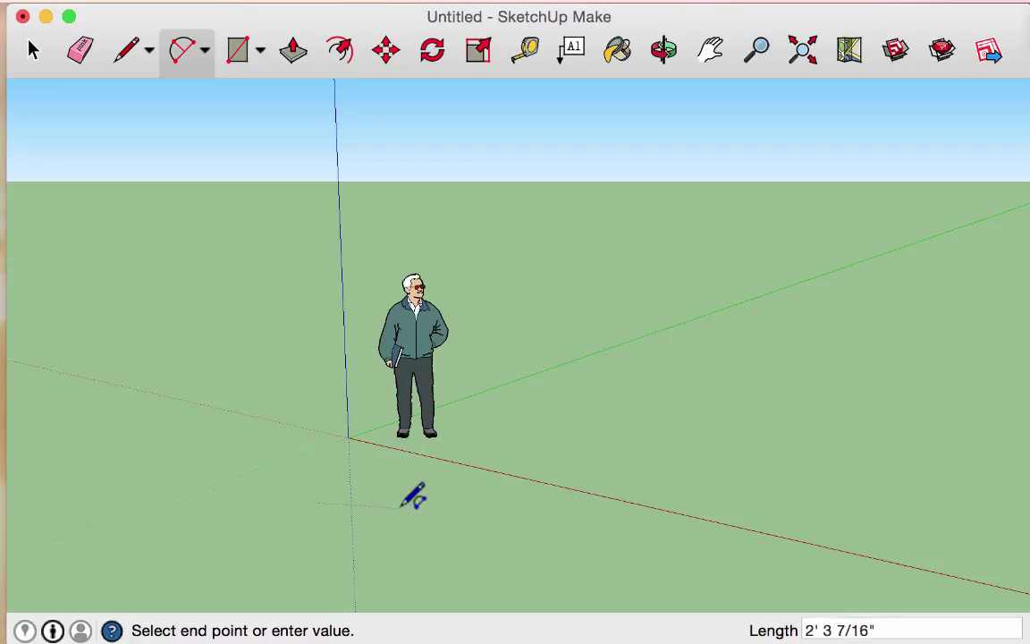
pyautogui.click(582, 508)
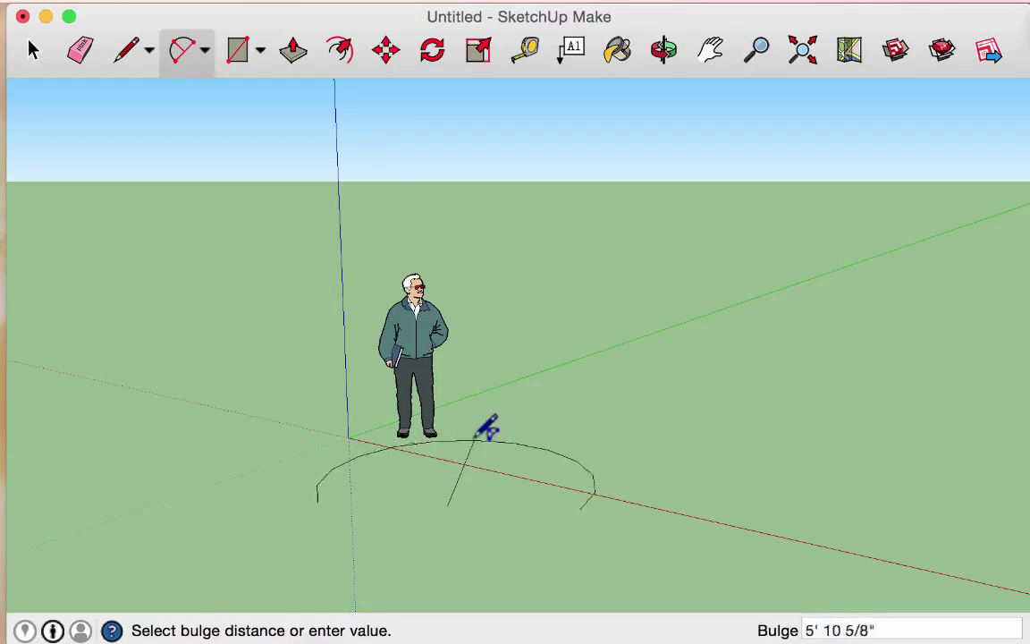
pyautogui.write("5'")
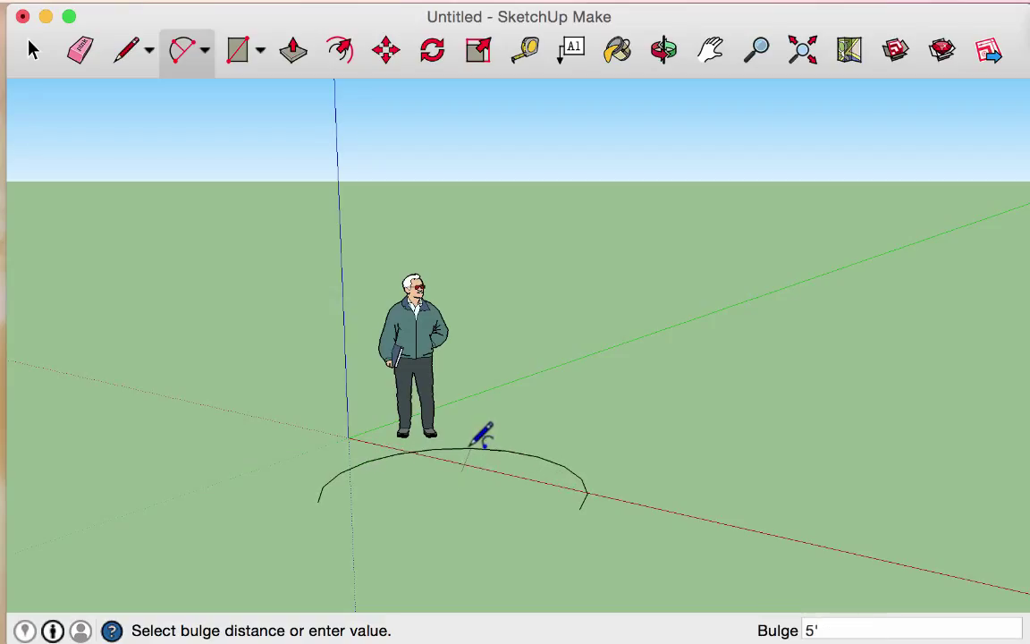
pyautogui.press('Return')
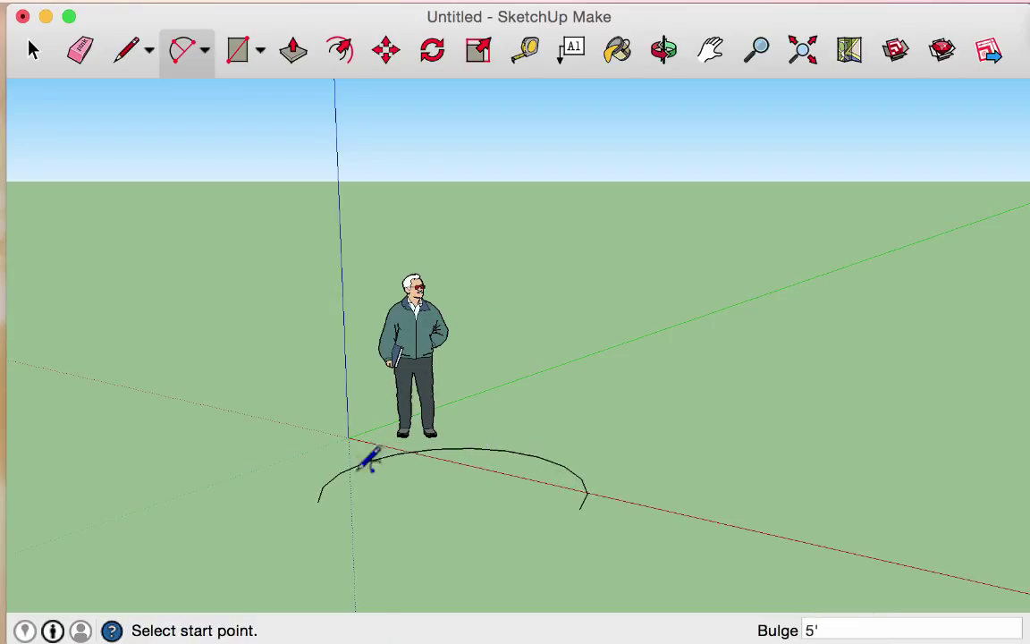
# Draw a 3 Point Arc spanning about 51° on the ground, beyond the first arc along the red axis
pyautogui.click(201, 54)
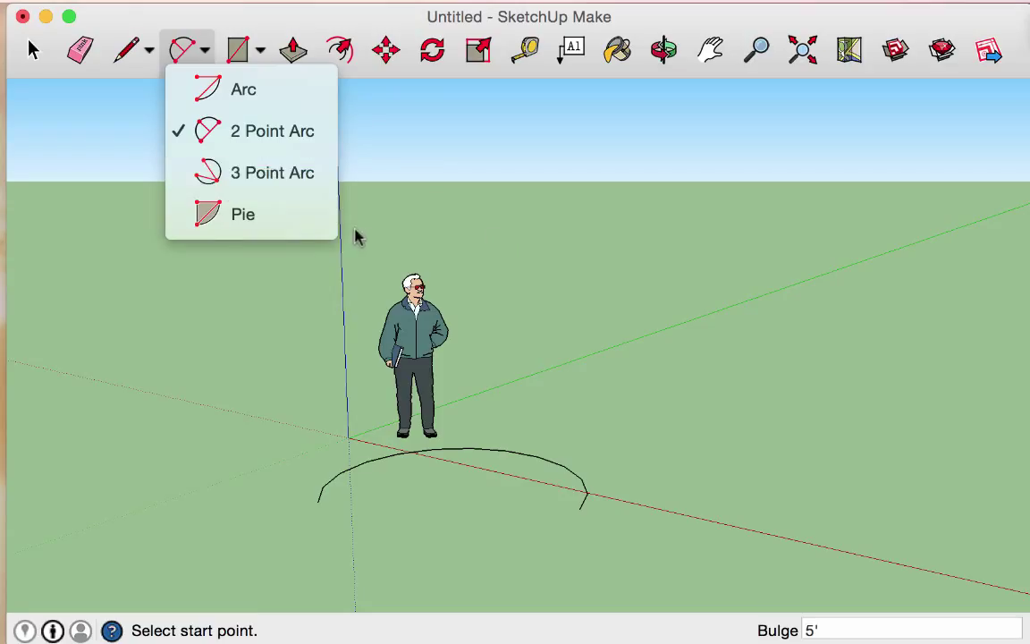
pyautogui.click(301, 178)
pyautogui.click(720, 489)
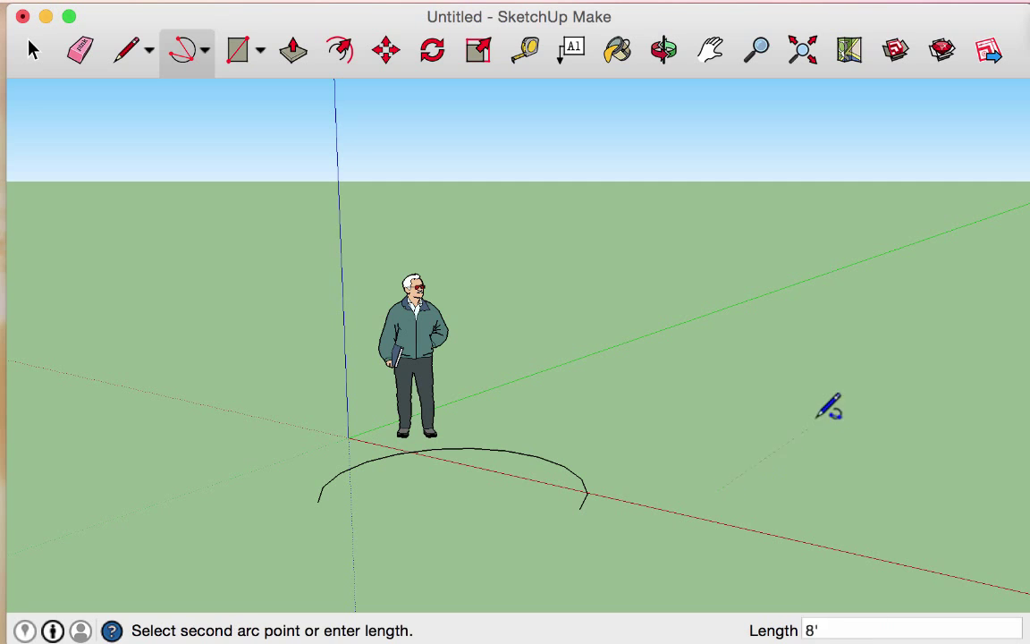
pyautogui.click(759, 353)
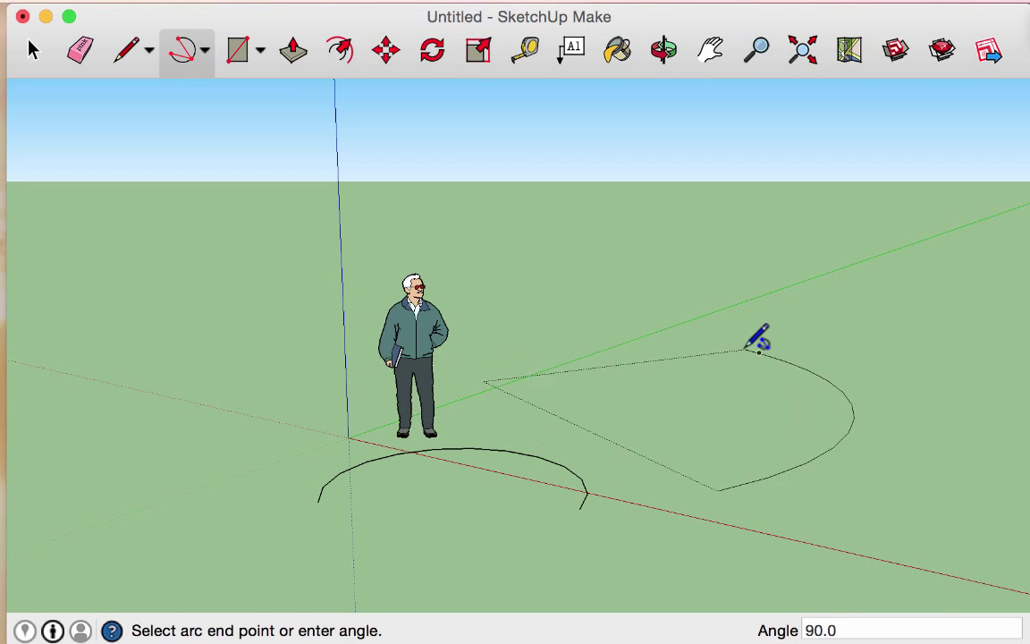
pyautogui.click(745, 345)
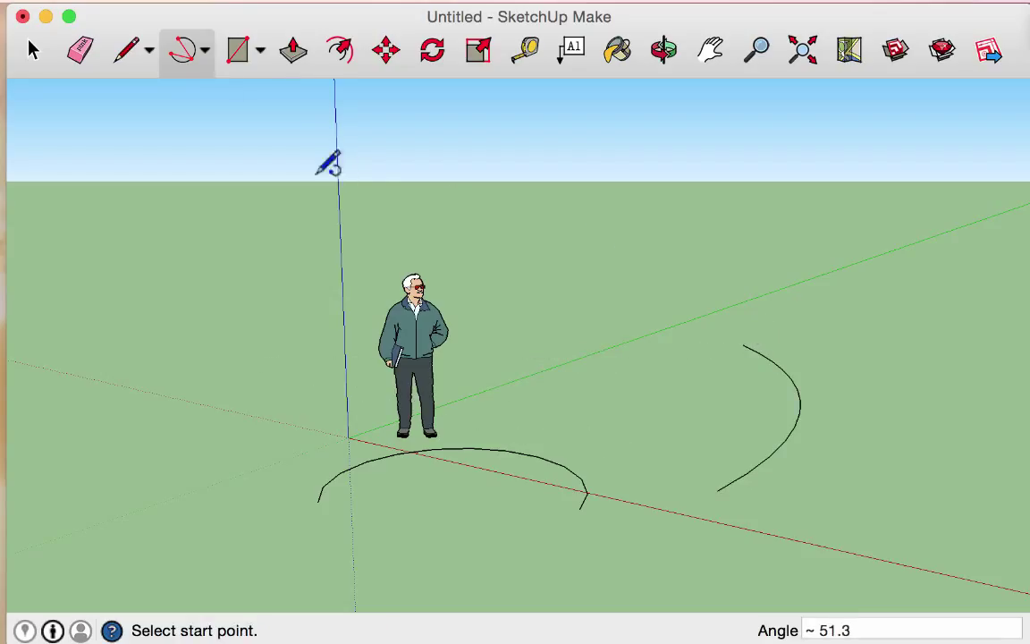
# Draw a center-based Arc of about 93° between the green axis and the 3 Point Arc
pyautogui.click(205, 53)
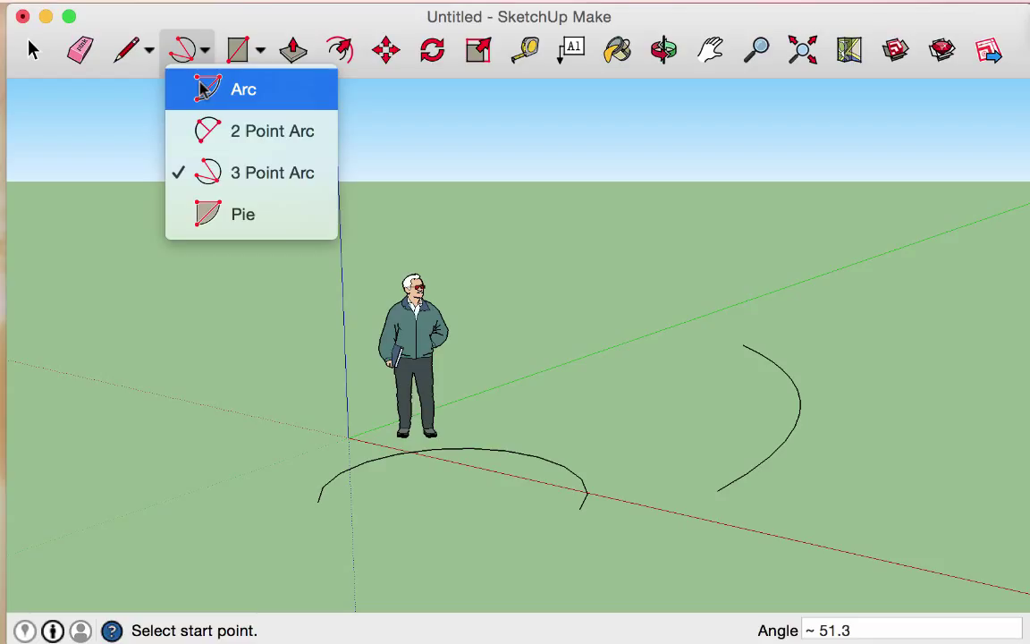
pyautogui.click(203, 90)
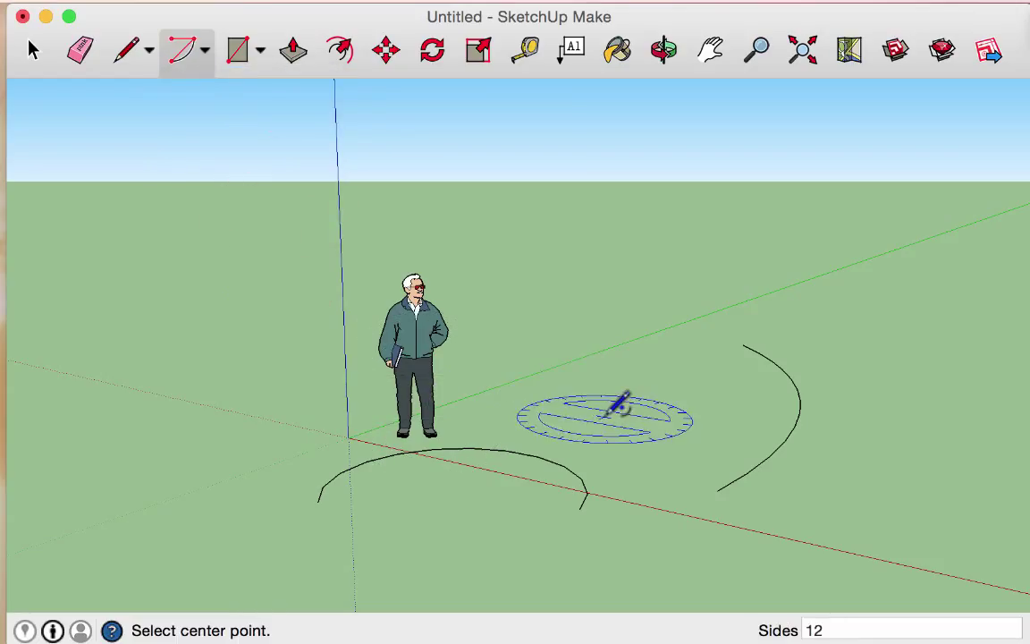
pyautogui.click(601, 416)
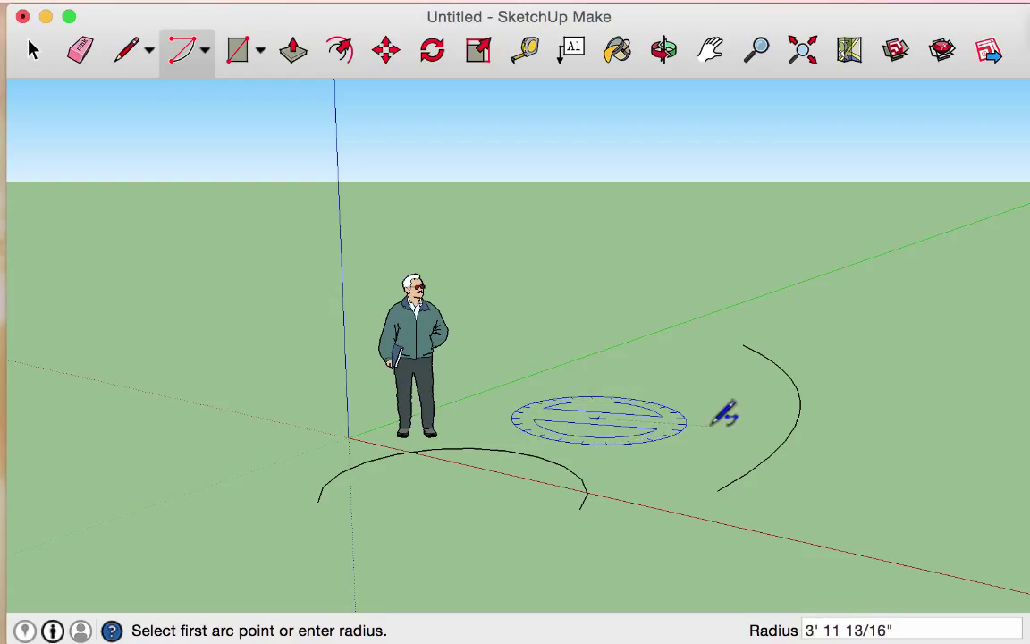
pyautogui.click(735, 425)
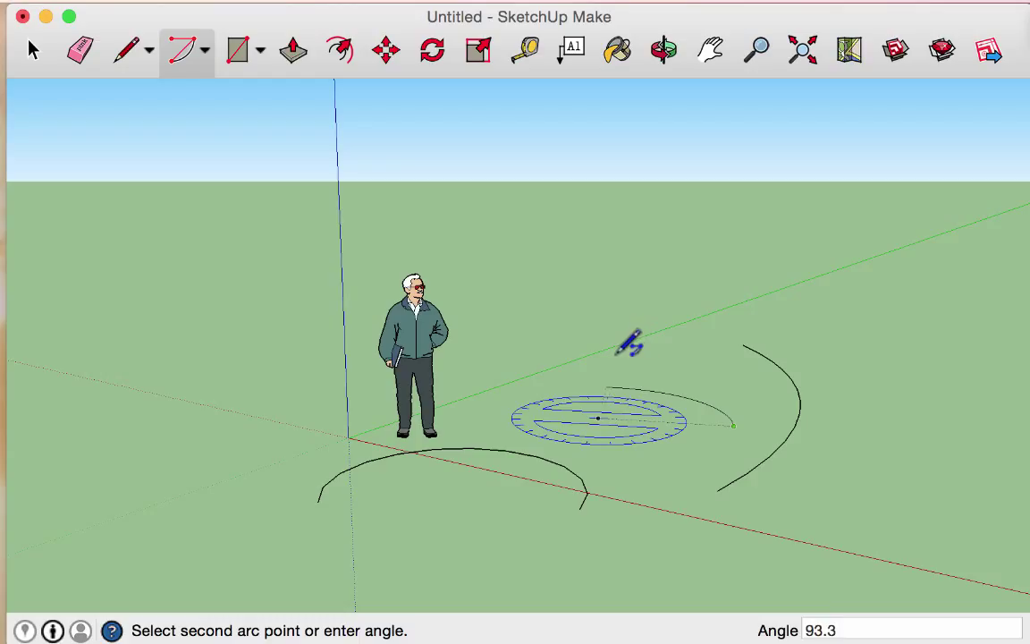
pyautogui.click(618, 352)
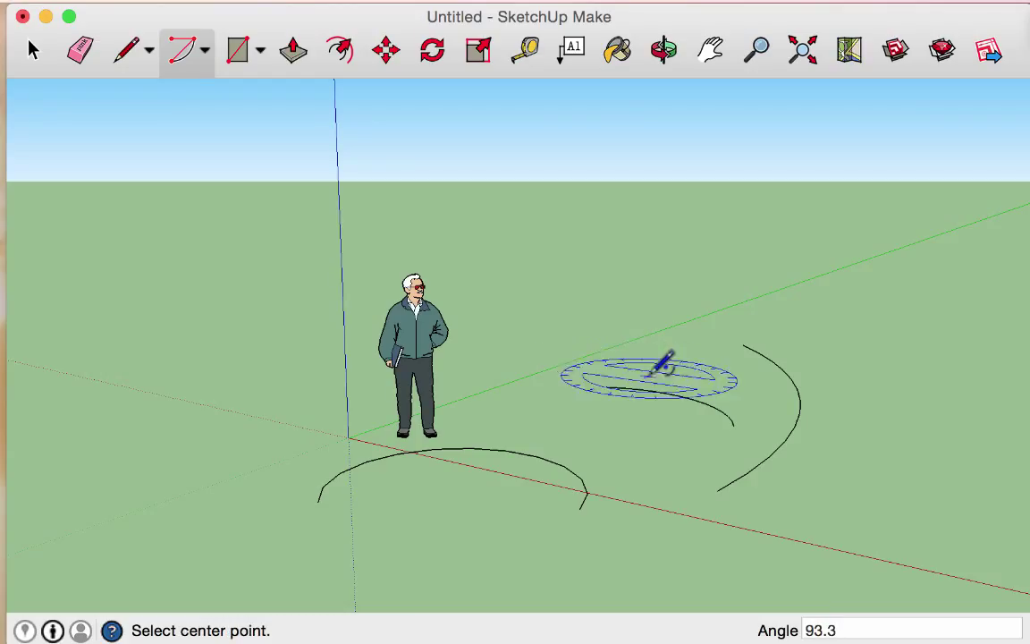
# Draw another center-based arc with a radius of about 5' 9" and an angle of 105°, crossing the 3 Point Arc
pyautogui.click(663, 511)
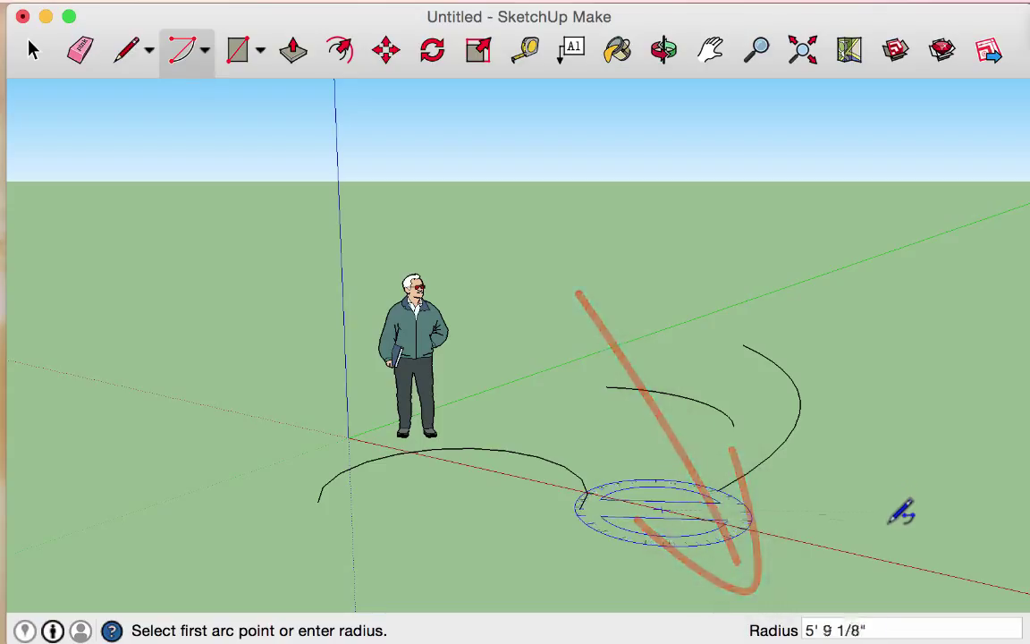
pyautogui.click(887, 516)
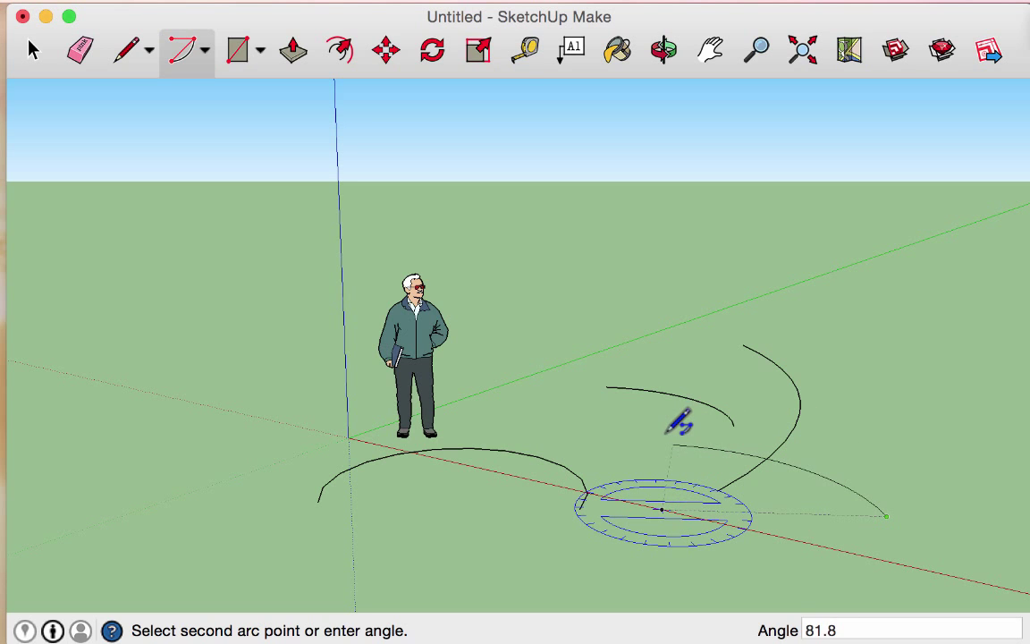
pyautogui.click(605, 442)
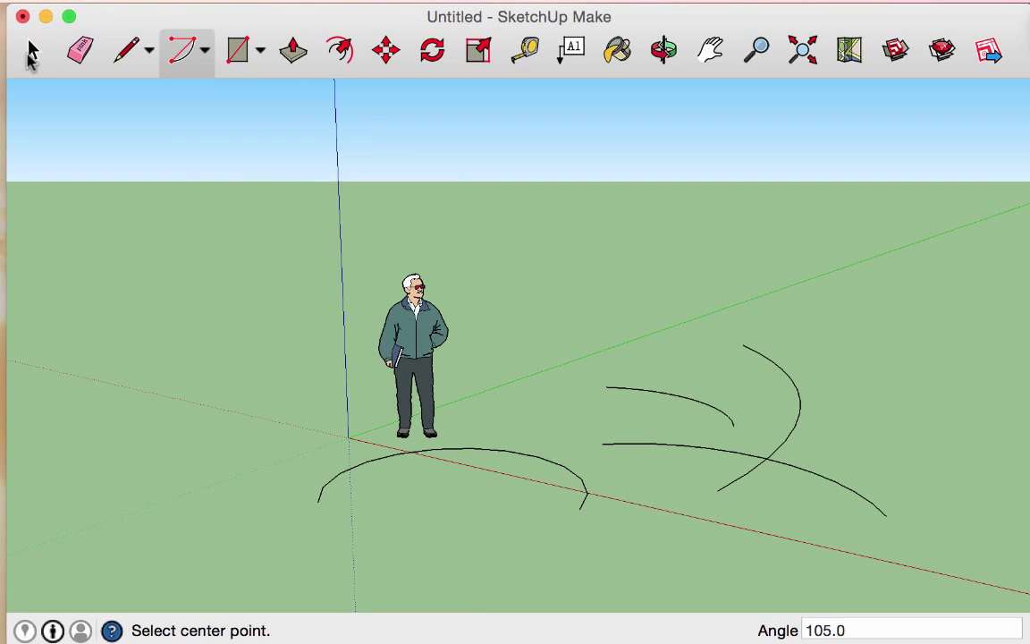
# Select the arc pieces on either side of the crossing and check the editing commands for the long arc's piece nearest the figure
pyautogui.click(31, 52)
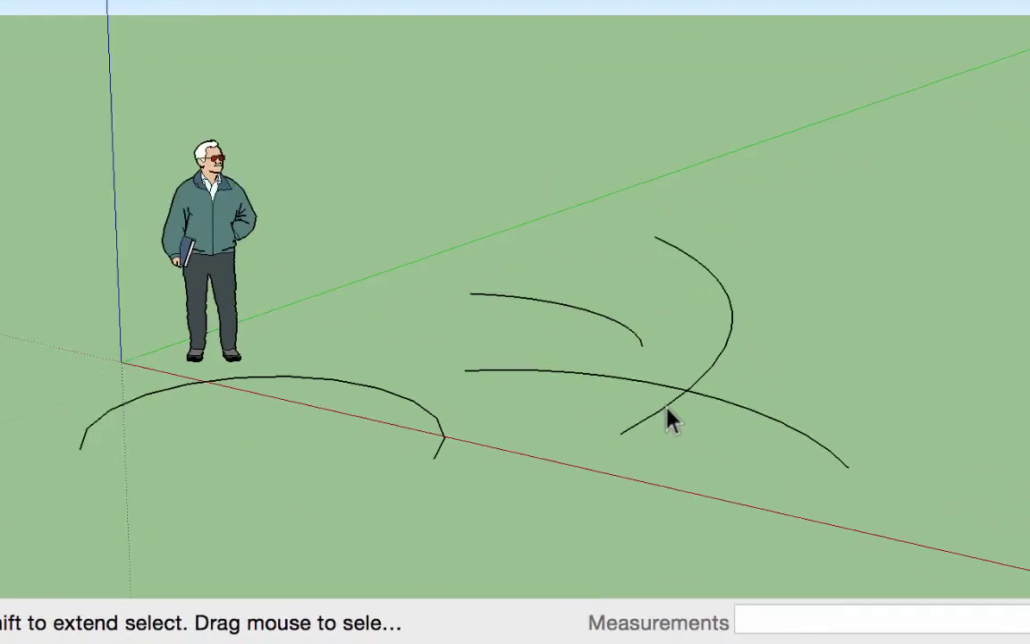
pyautogui.click(752, 469)
pyautogui.click(574, 318)
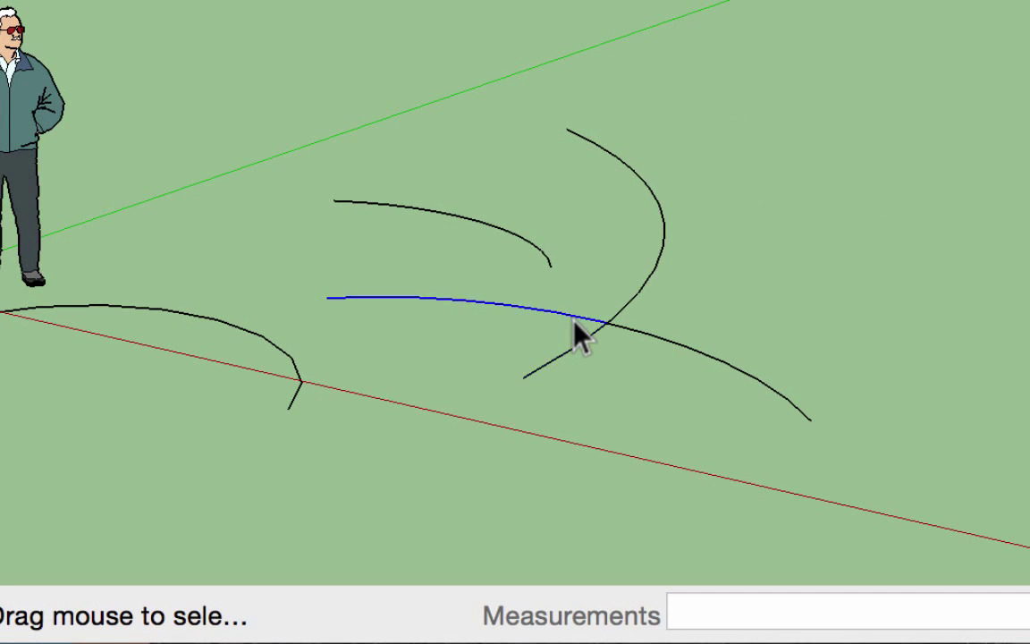
pyautogui.click(655, 345)
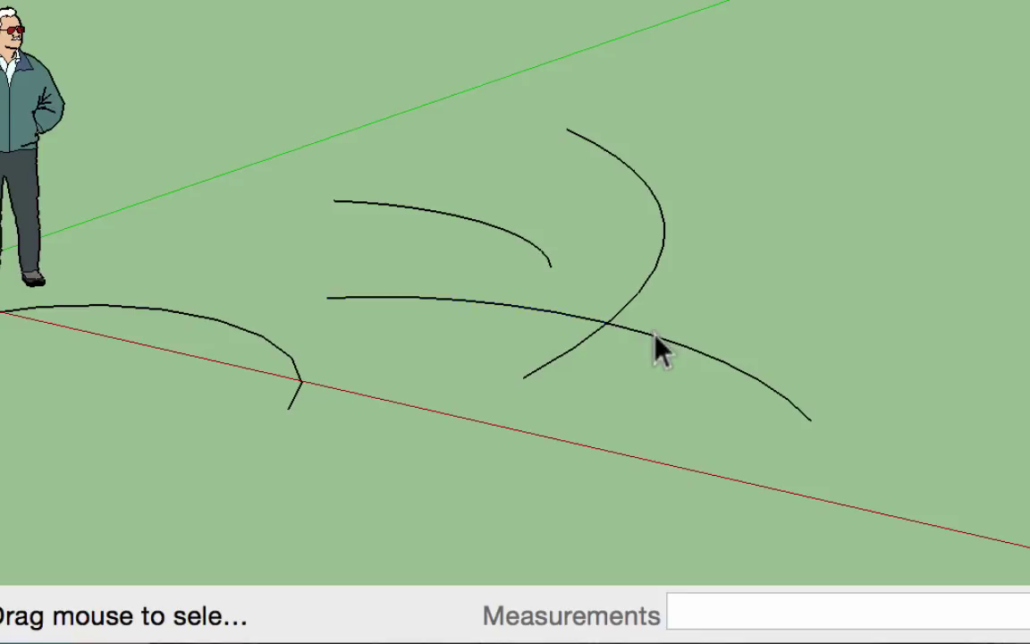
pyautogui.click(577, 341)
pyautogui.rightClick(546, 310)
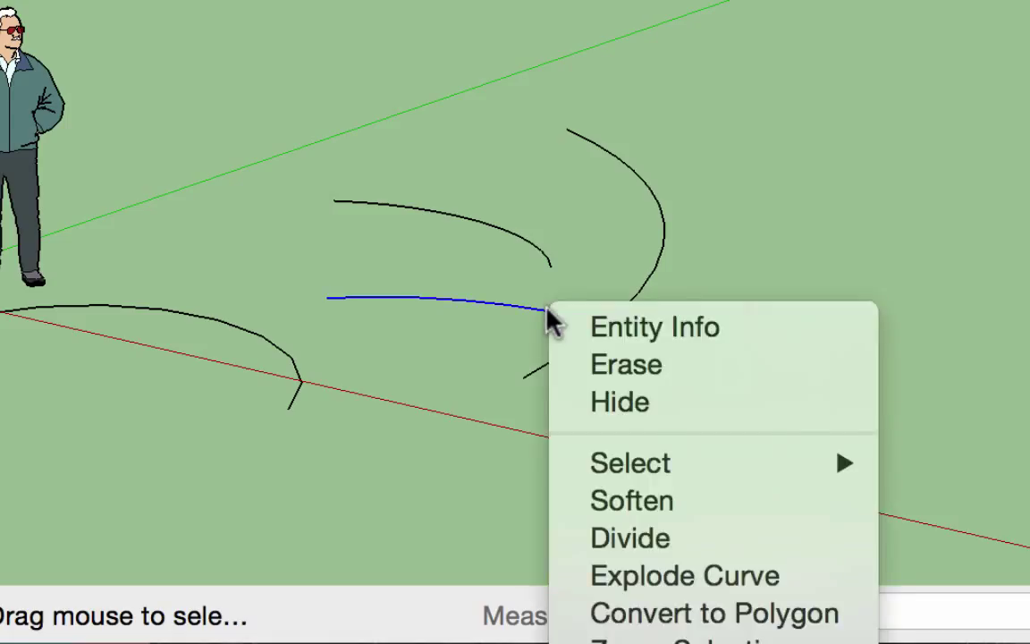
# Select all the arcs drawn on the ground and delete them
pyautogui.press('Escape')
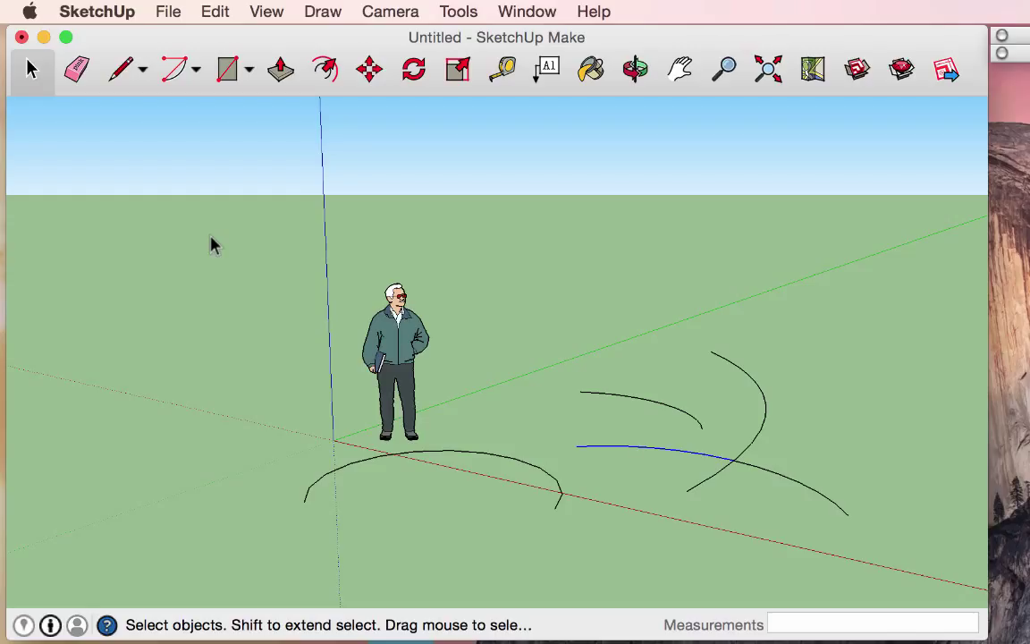
pyautogui.moveTo(212, 242); pyautogui.dragTo(897, 561)
pyautogui.press('Delete')
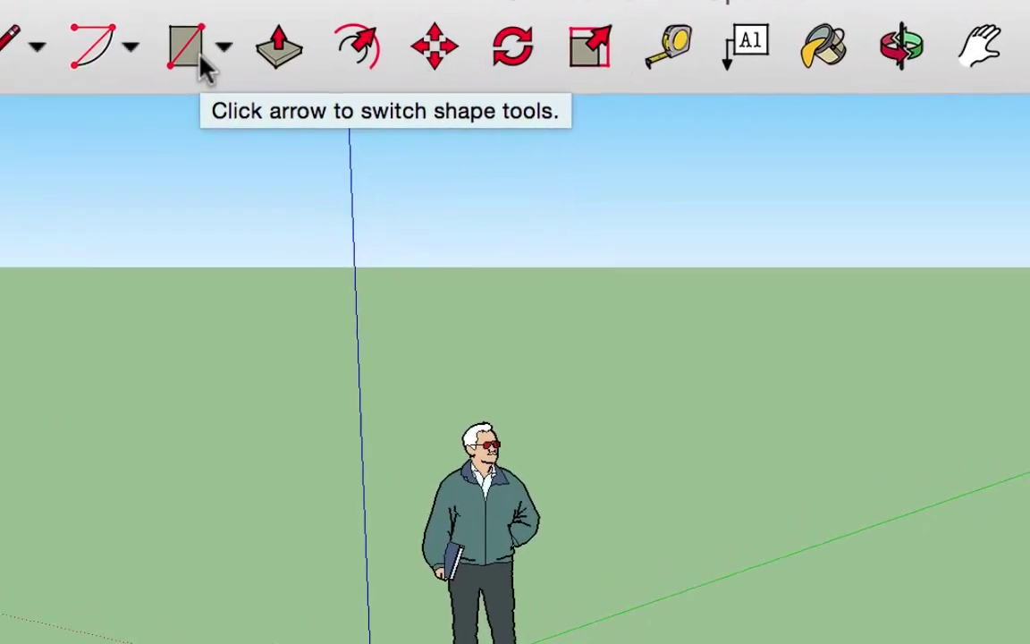
# Draw a 4' by 8' rectangle on the ground with the Rectangle tool, starting beside the origin and crossing the red axis
pyautogui.click(188, 49)
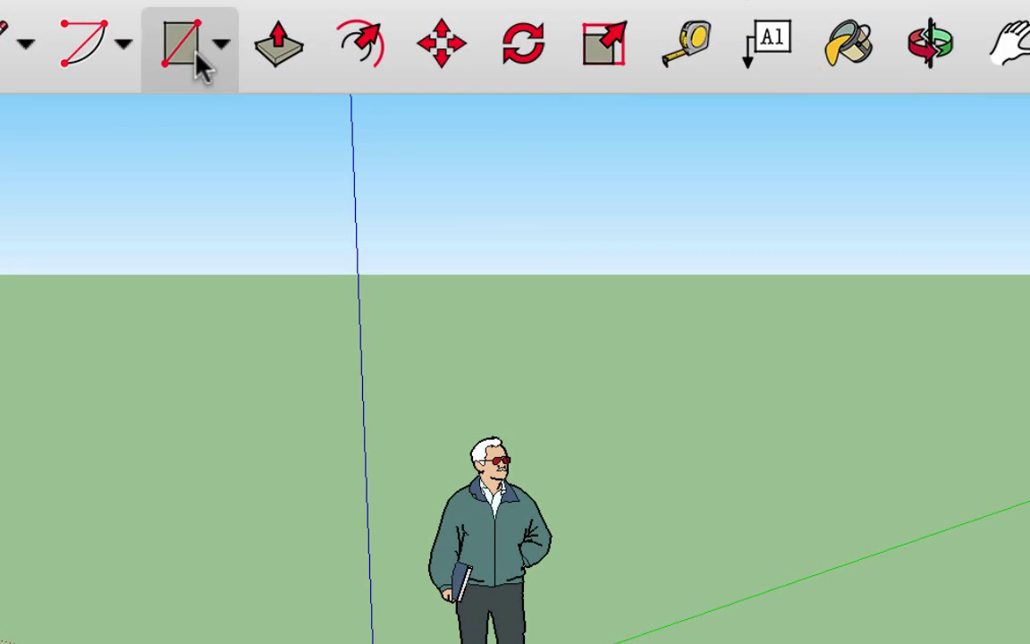
pyautogui.click(220, 44)
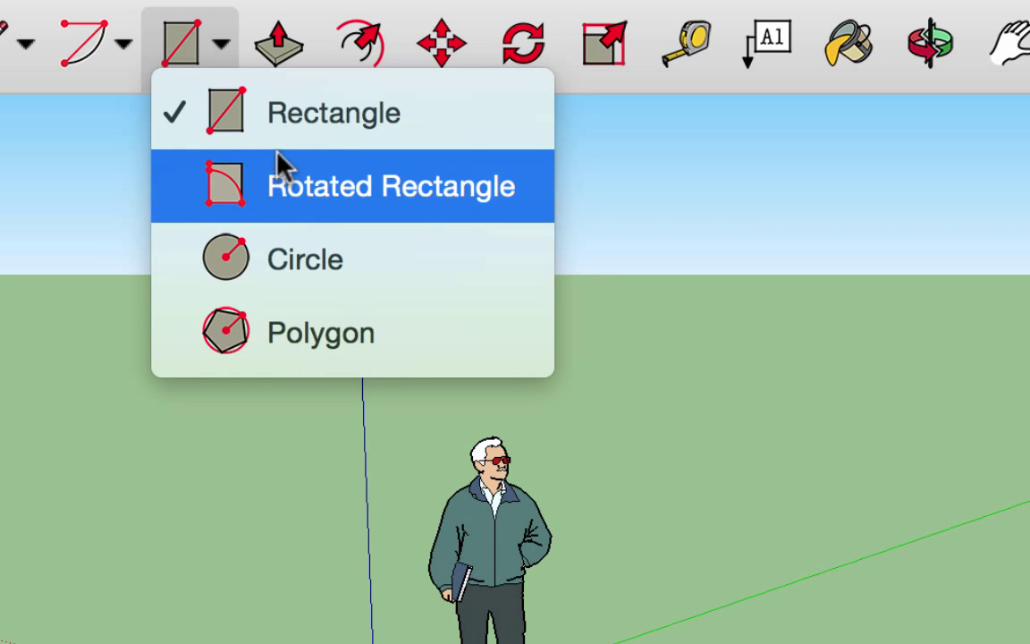
pyautogui.click(281, 134)
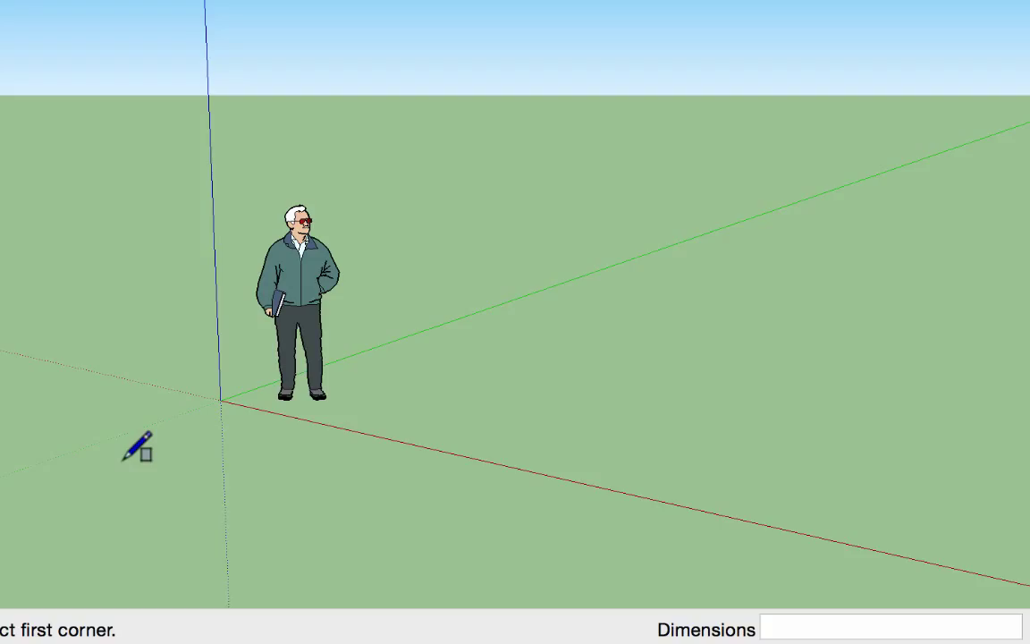
pyautogui.click(124, 460)
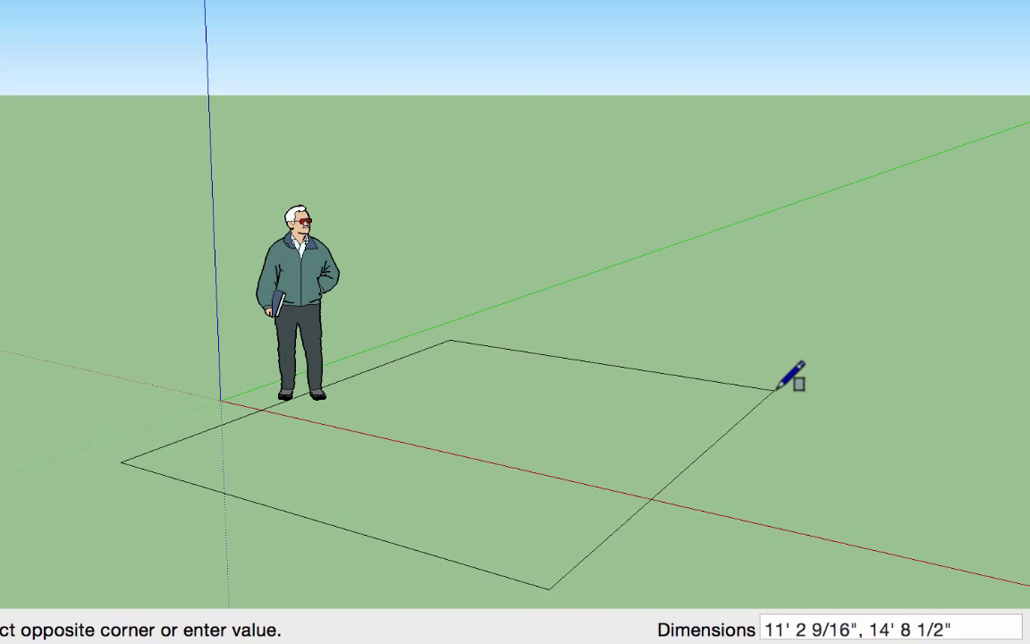
pyautogui.press('Tab')
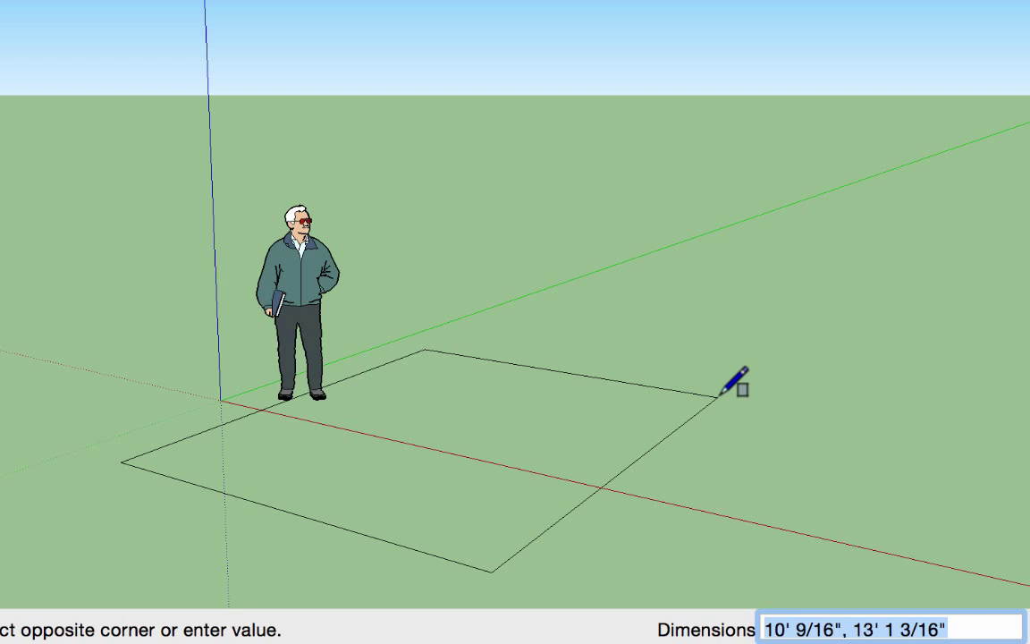
pyautogui.write("4',8'")
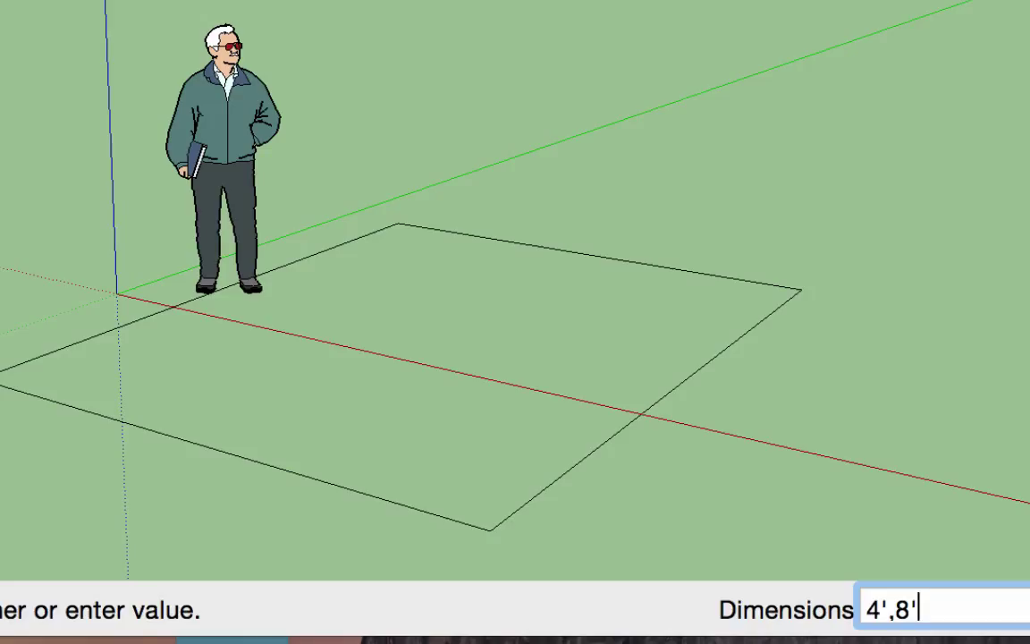
pyautogui.press('Return')
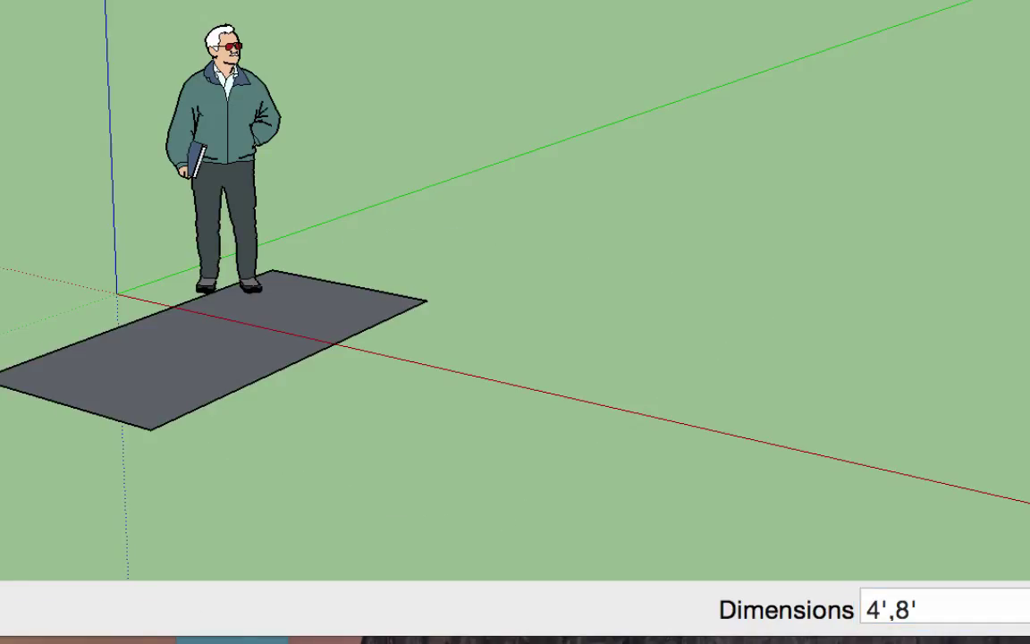
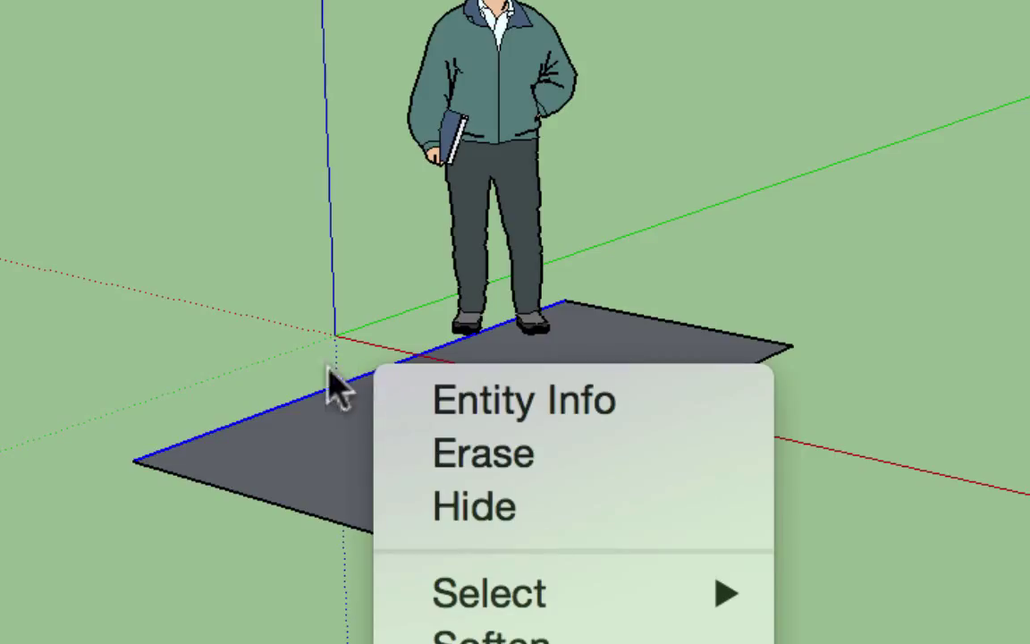
# Select the rectangle's edges one at a time, delete the far short edge, and undo the deletion
pyautogui.click(277, 520)
pyautogui.click(281, 503)
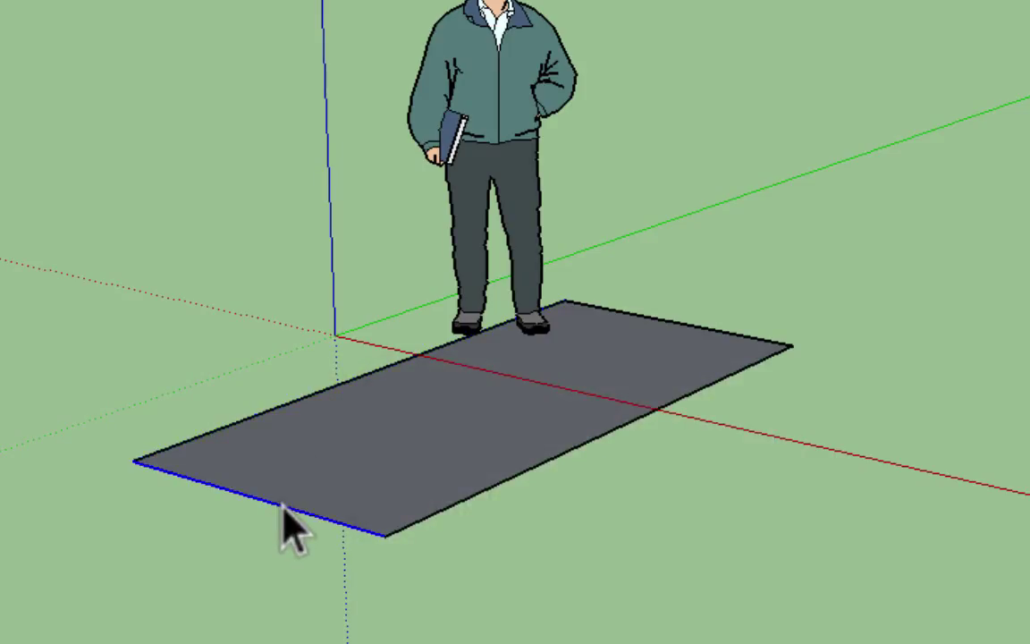
pyautogui.click(490, 488)
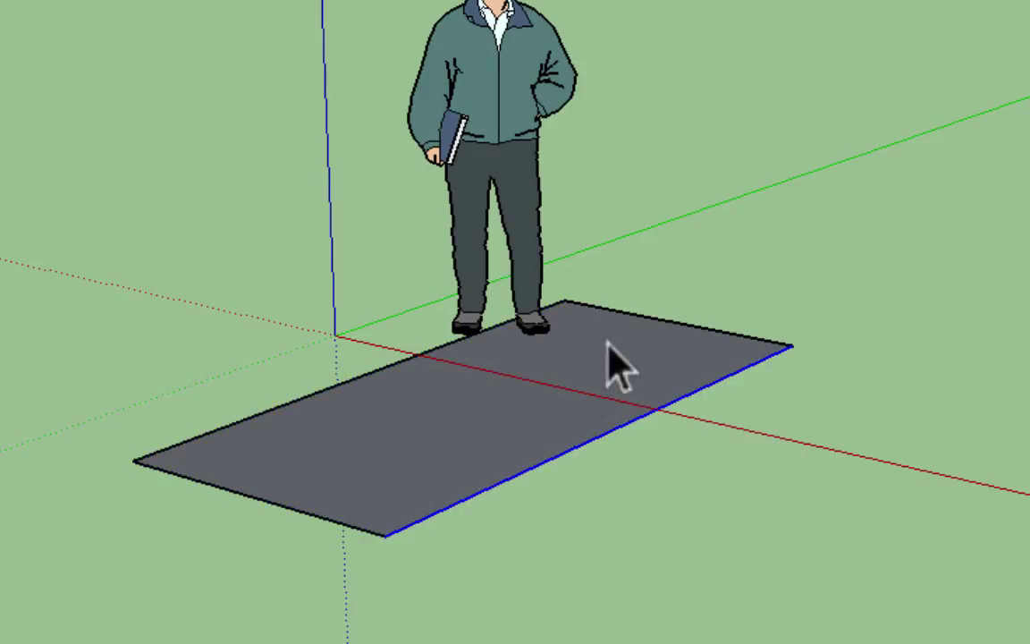
pyautogui.click(655, 351)
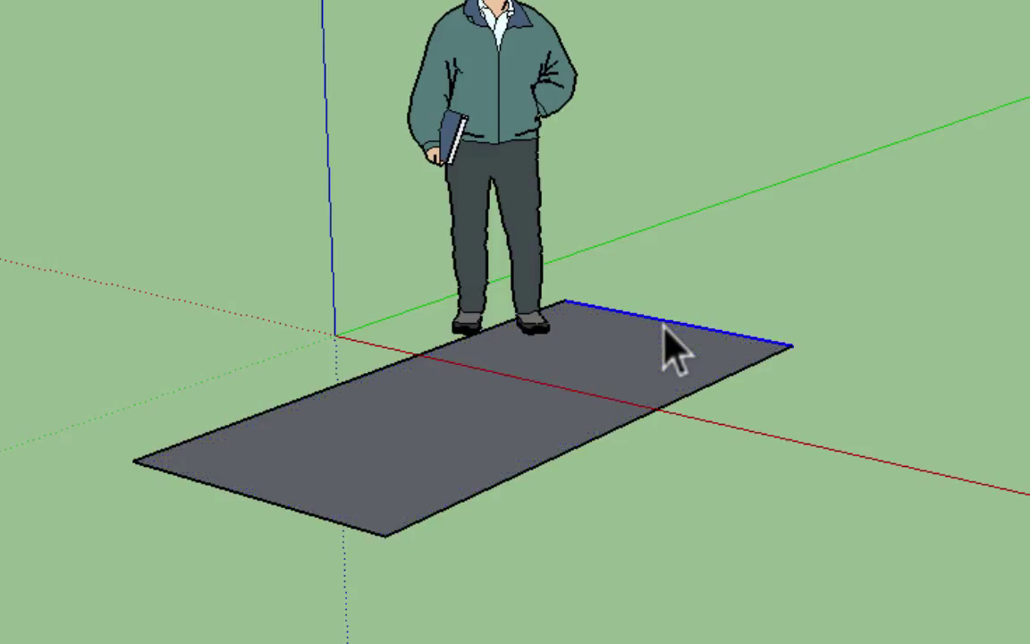
pyautogui.press('Delete')
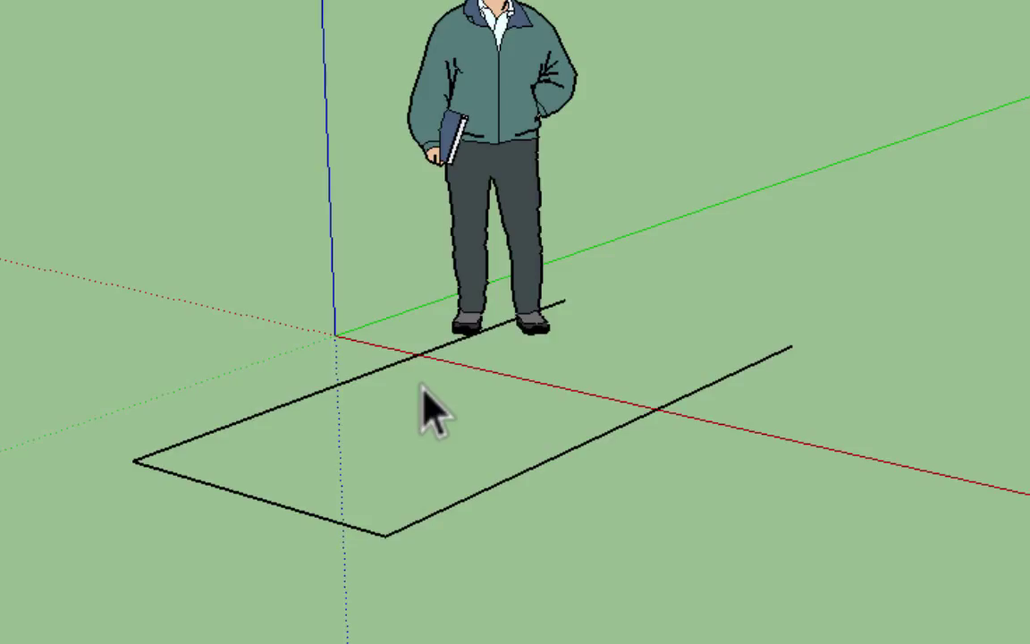
pyautogui.press('super+z')
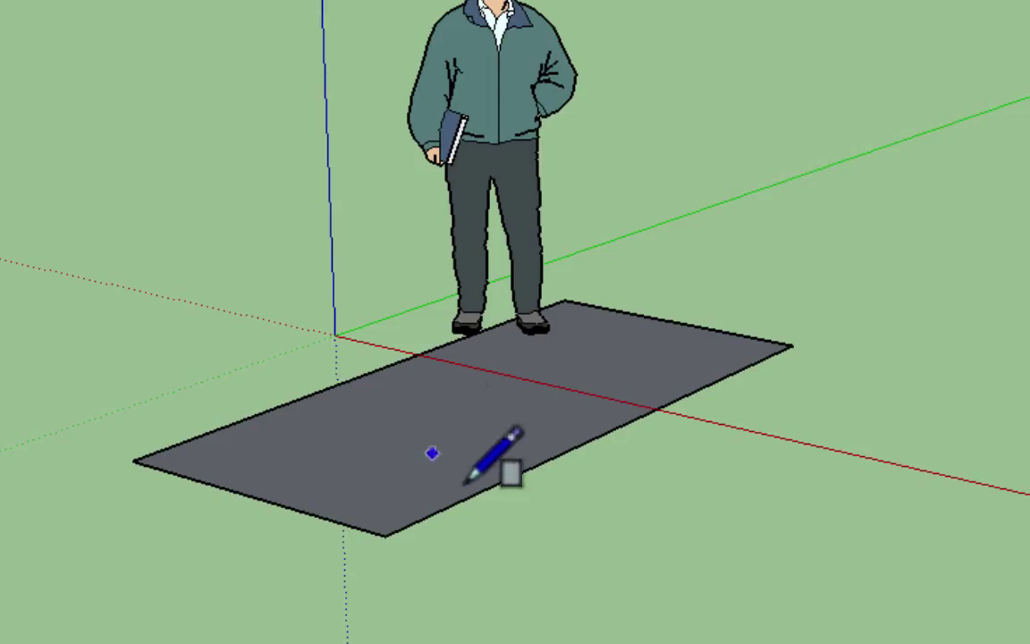
# Draw a second rectangle overlapping the long edge of the 4' by 8' rectangle, select the divided pieces, and undo the second rectangle
pyautogui.click(674, 546)
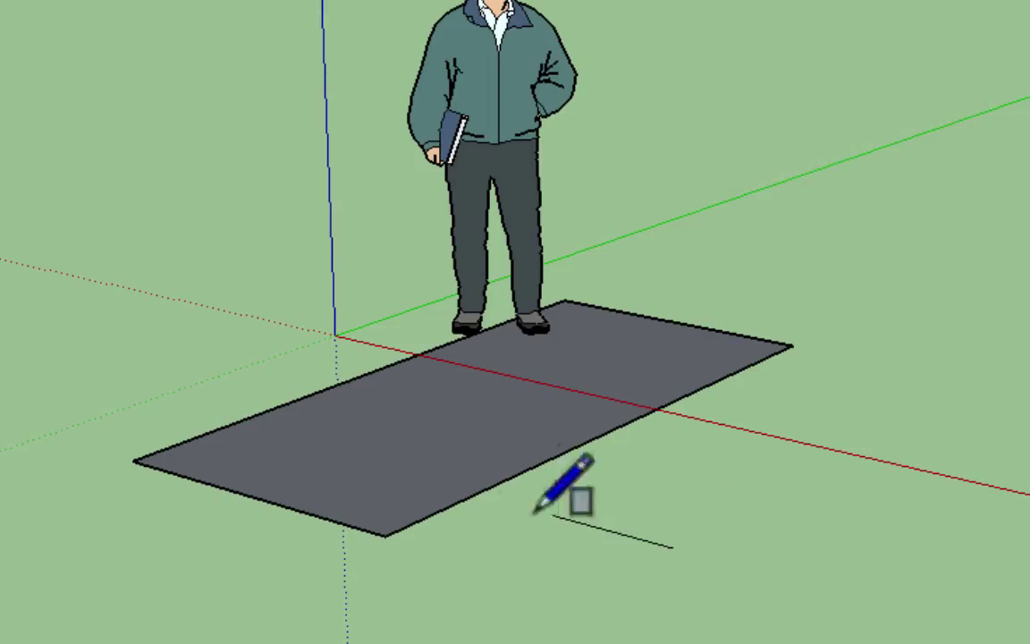
pyautogui.click(532, 394)
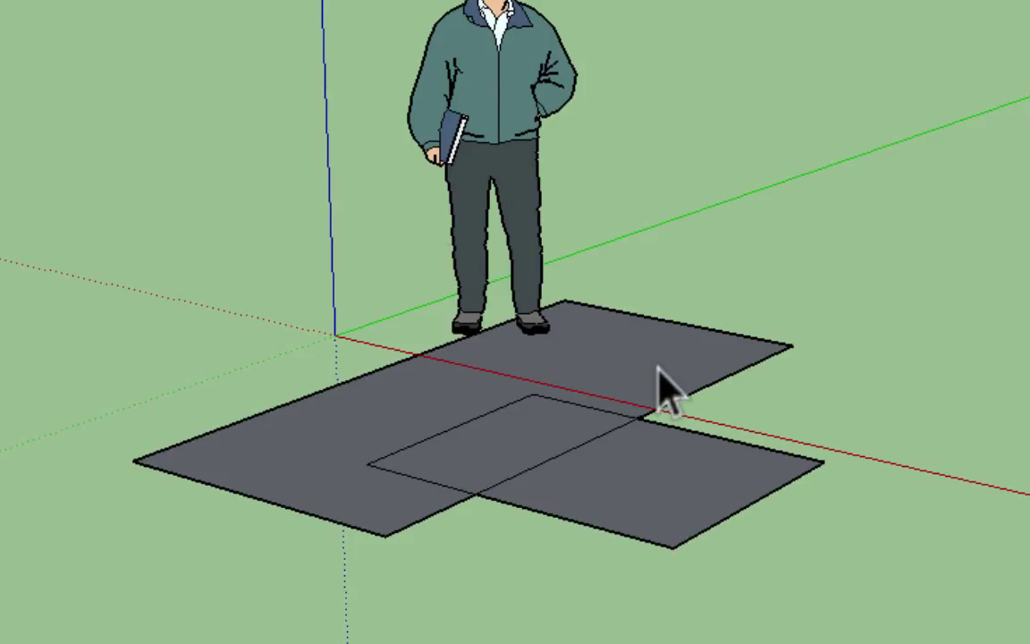
pyautogui.click(515, 456)
pyautogui.click(570, 445)
pyautogui.click(677, 389)
pyautogui.hotkey('ctrl', 'z')
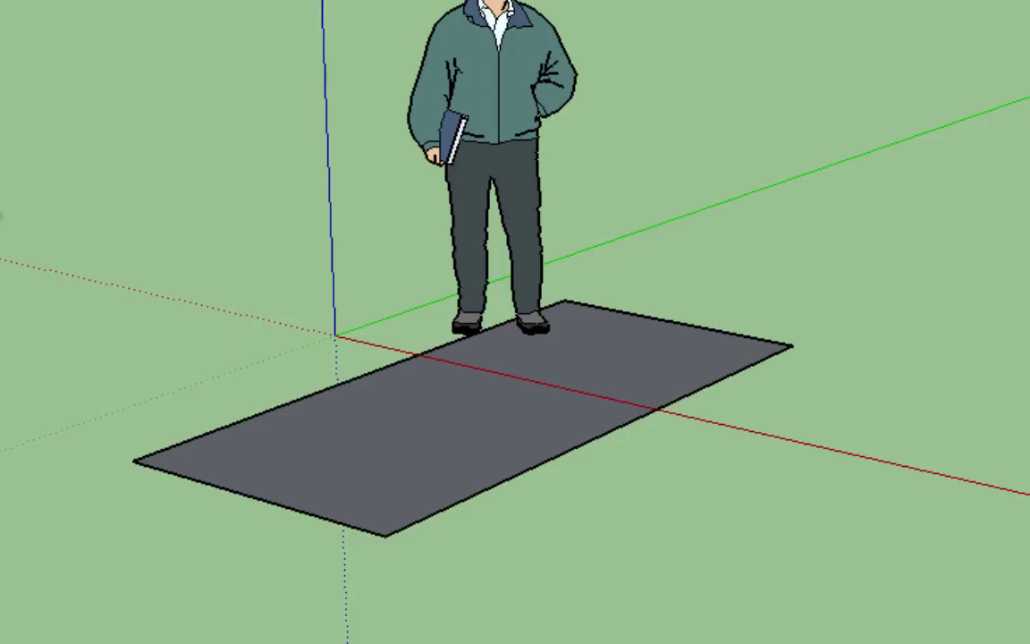
# Group the 4' by 8' rectangle with its edges and draw a second, ungrouped rectangle overlapping its long edge
pyautogui.moveTo(2, 165); pyautogui.dragTo(1027, 619)
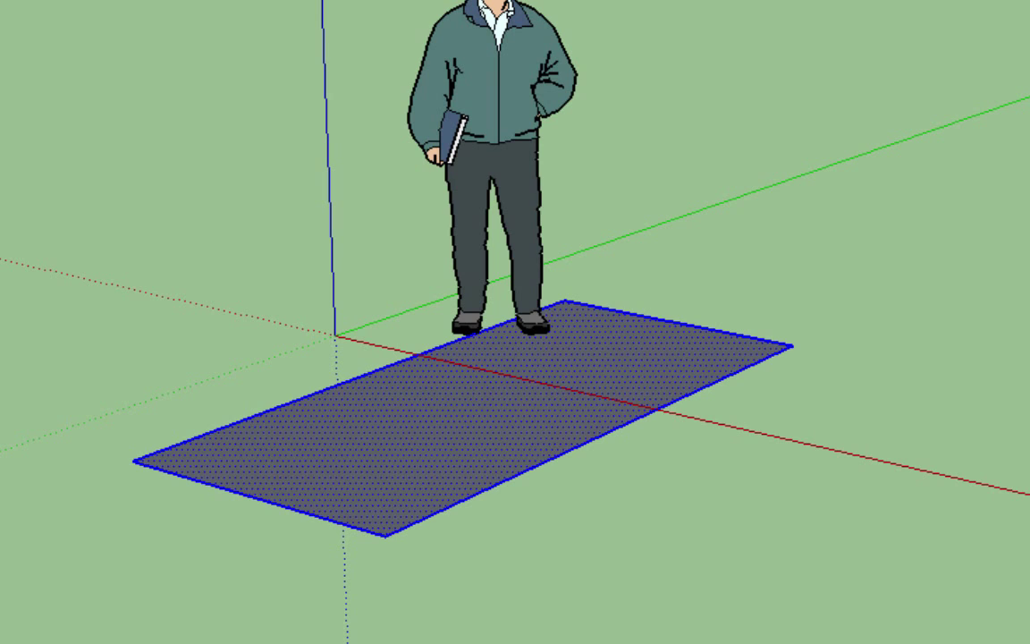
pyautogui.press('super+g')
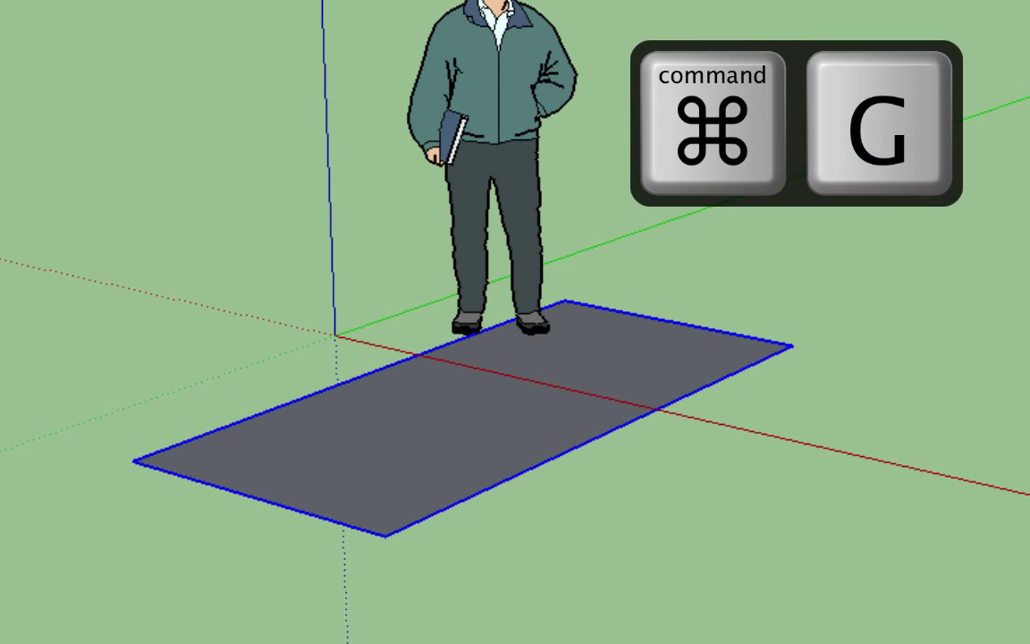
pyautogui.click(795, 566)
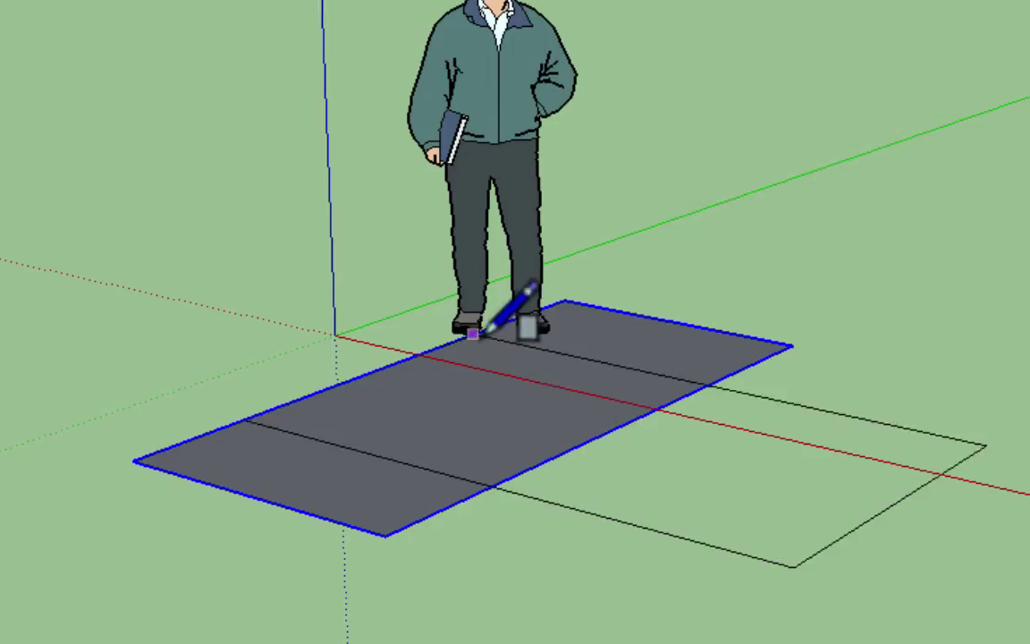
pyautogui.click(522, 394)
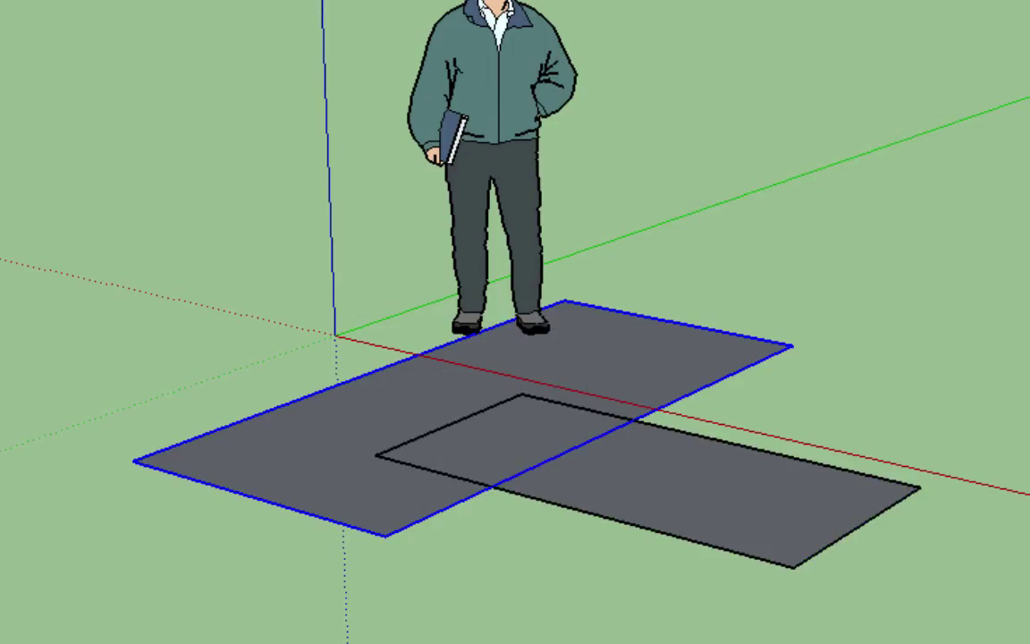
# Select the overlapping rectangle's face and the grouped rectangle alternately to check whether they are separate
pyautogui.click(708, 483)
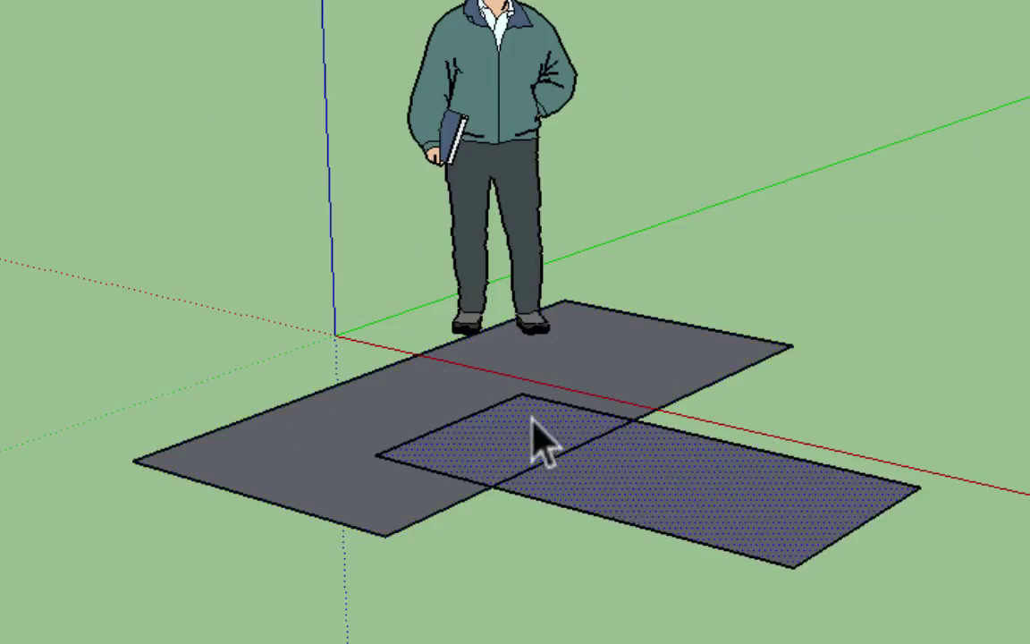
pyautogui.click(616, 363)
pyautogui.click(651, 517)
pyautogui.click(621, 386)
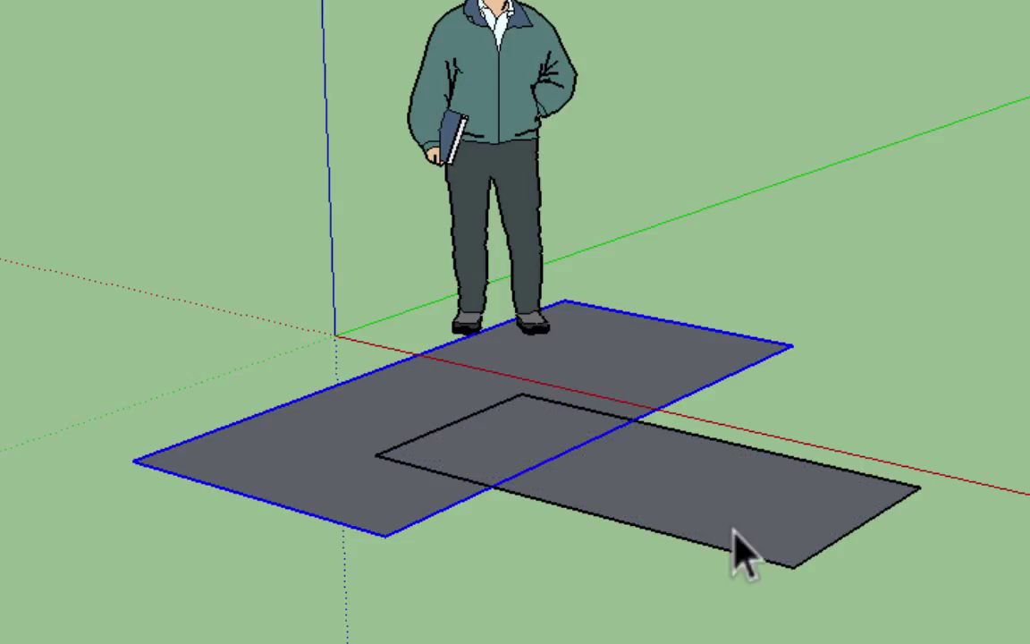
pyautogui.click(733, 546)
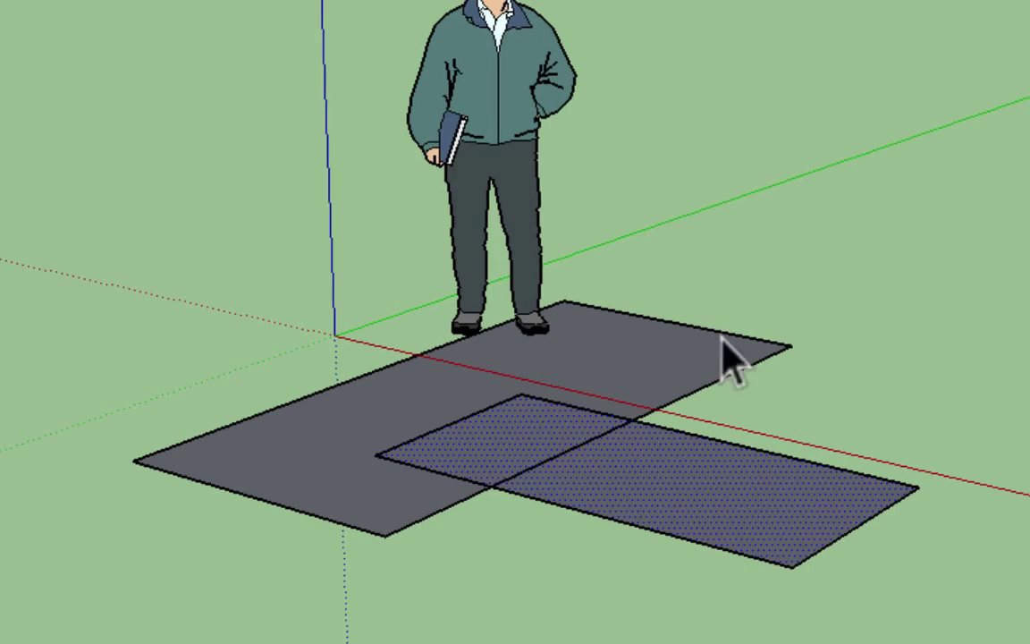
# Draw a trial Rotated Rectangle with its baseline parallel to the red axis, beyond the two rectangles, and undo it
pyautogui.click(225, 48)
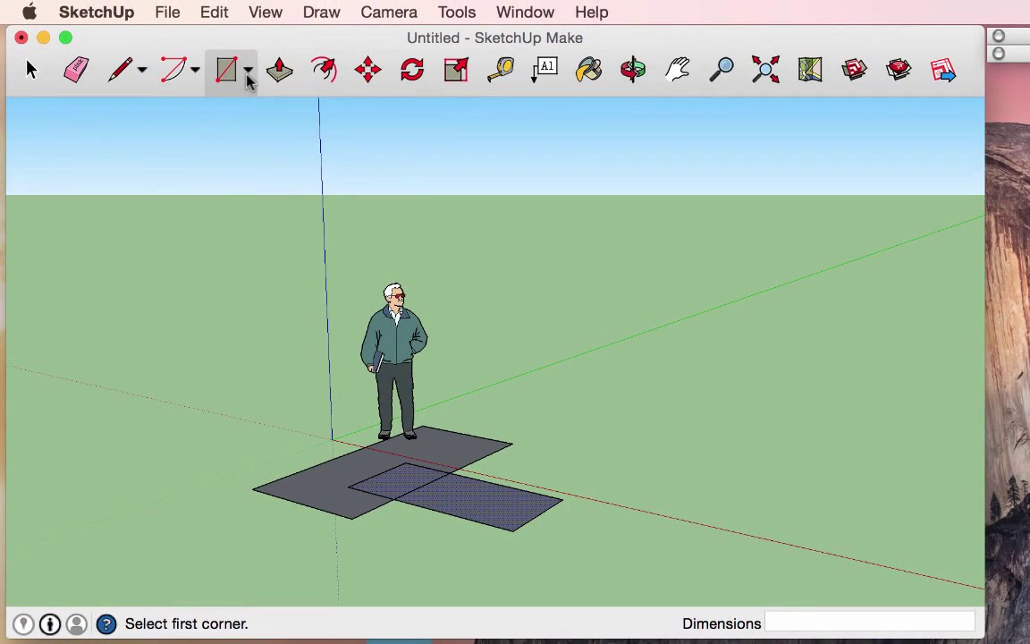
pyautogui.click(249, 79)
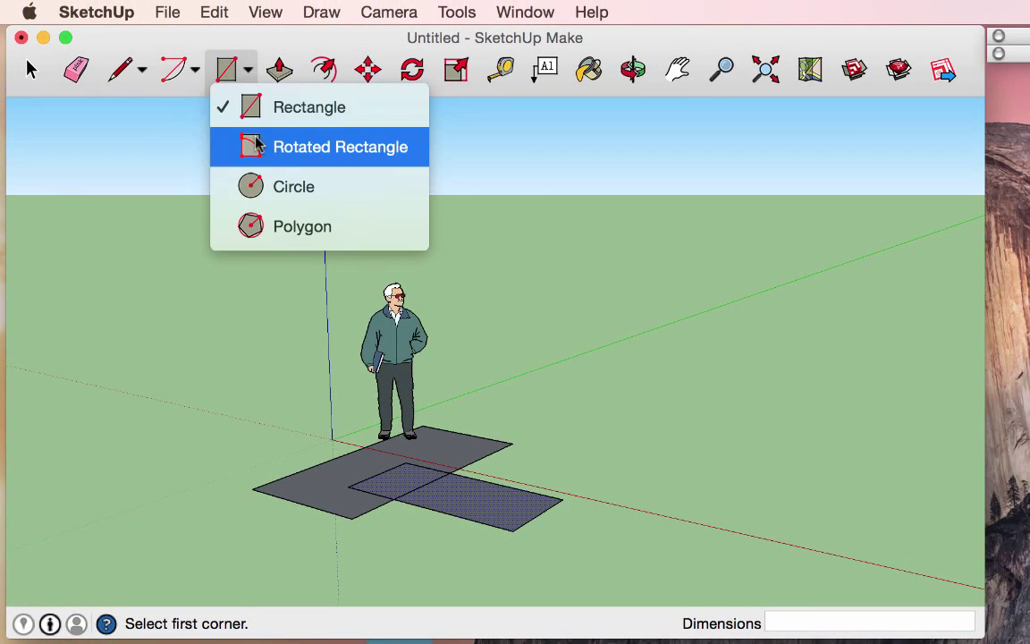
pyautogui.click(284, 145)
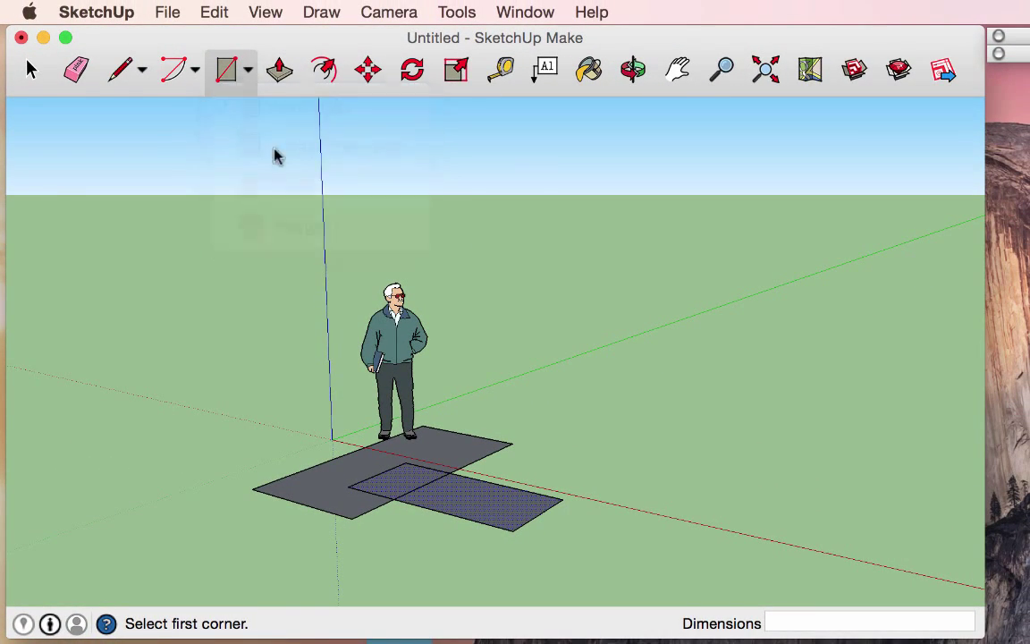
pyautogui.click(585, 440)
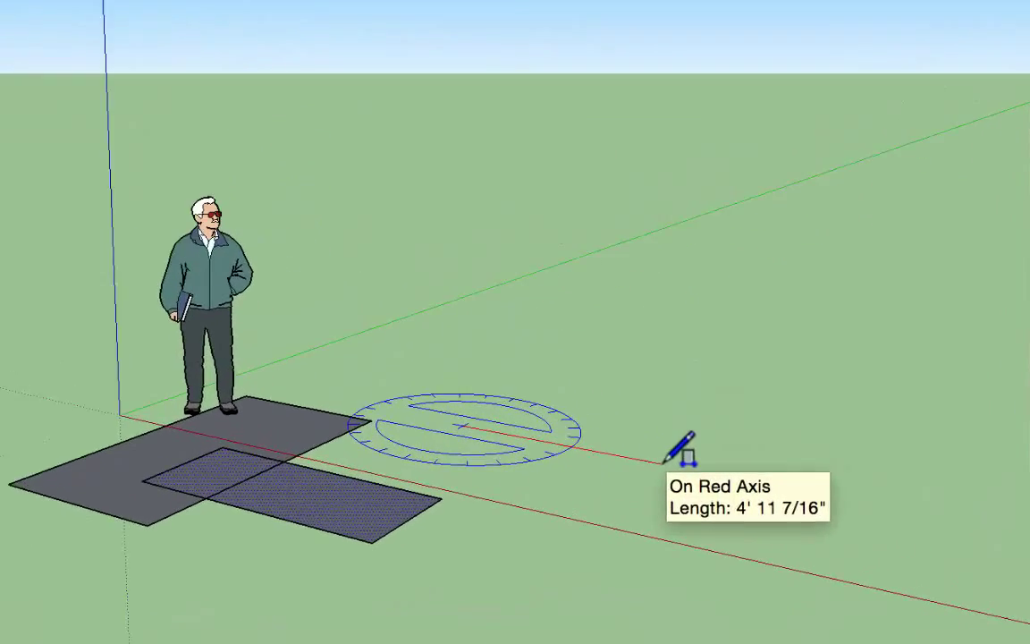
pyautogui.click(721, 472)
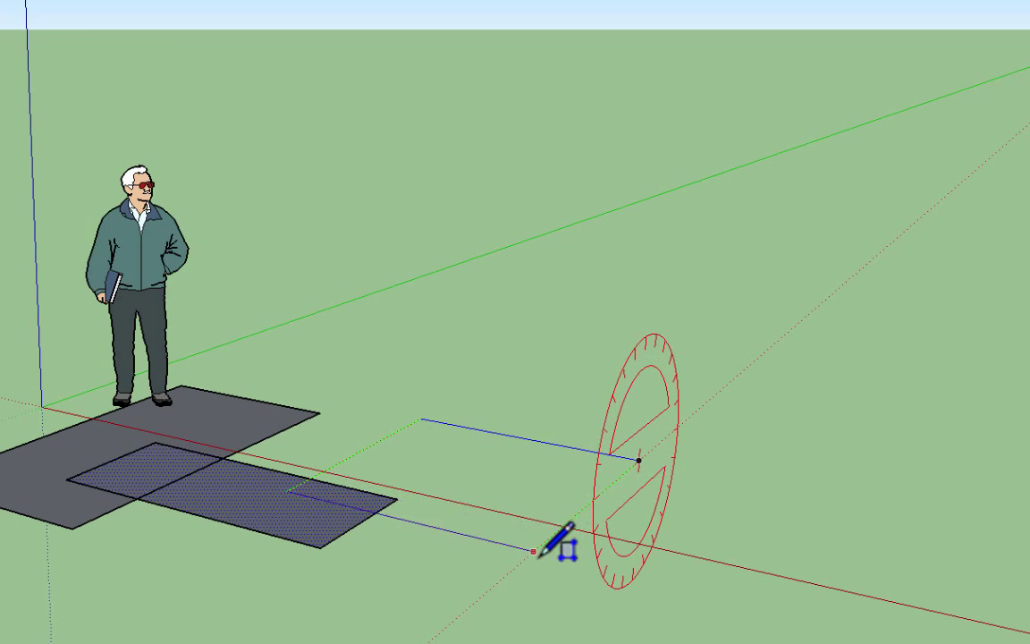
pyautogui.click(554, 465)
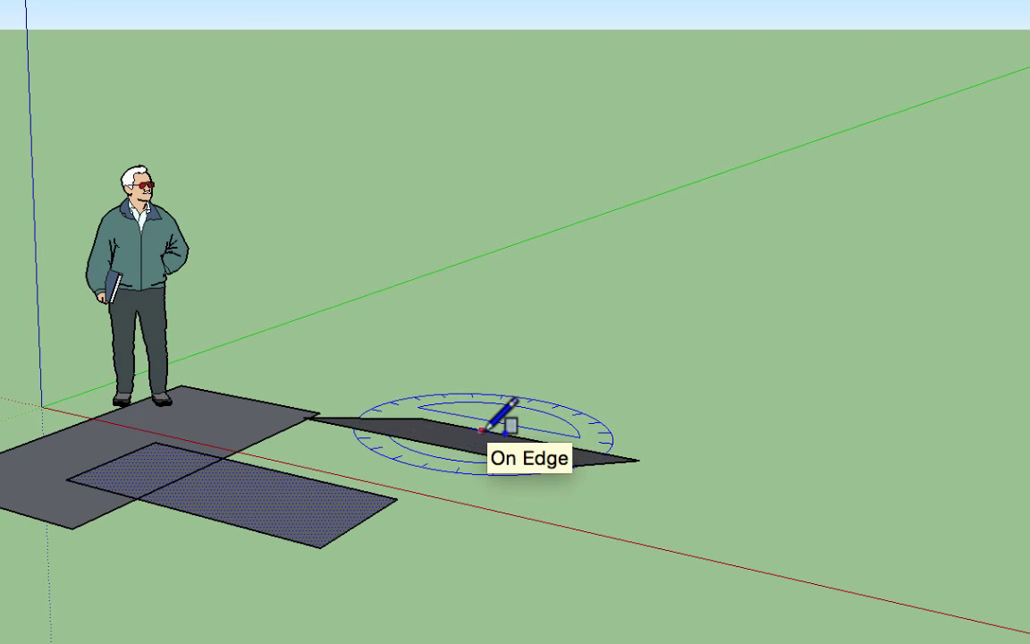
pyautogui.hotkey('ctrl', 'z')
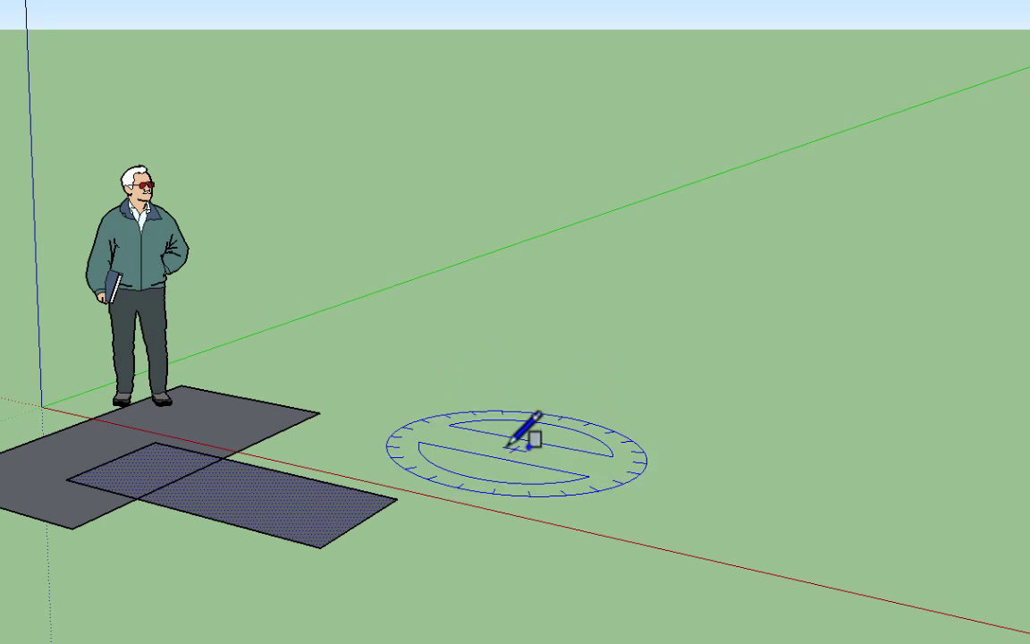
# Draw an upright Rotated Rectangle about 16' 2" long and 2' 9" high at 90°, beyond the flat rectangles near the green axis
pyautogui.click(391, 381)
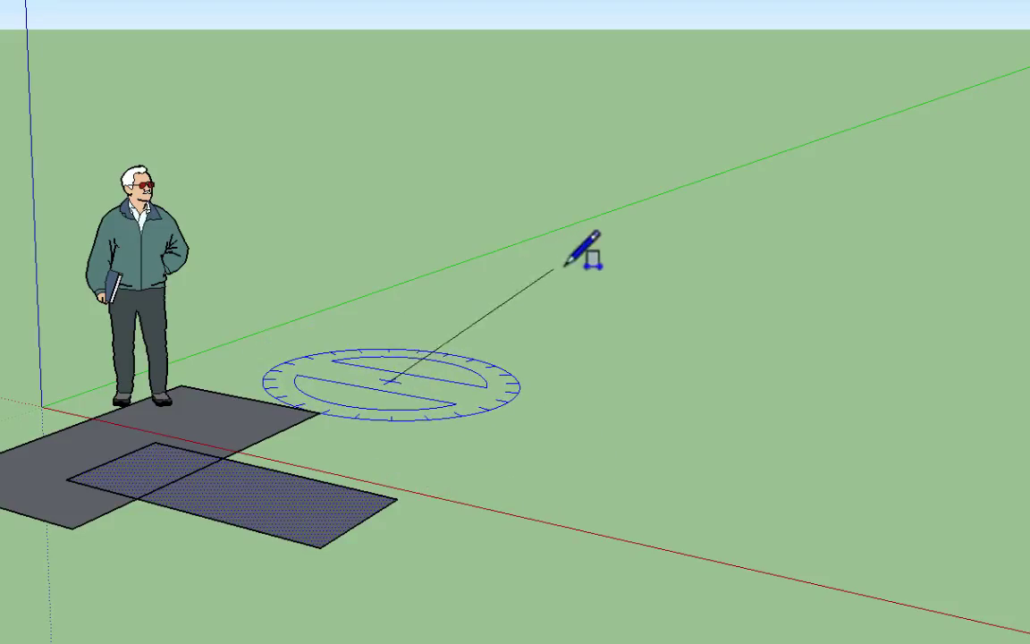
pyautogui.click(617, 277)
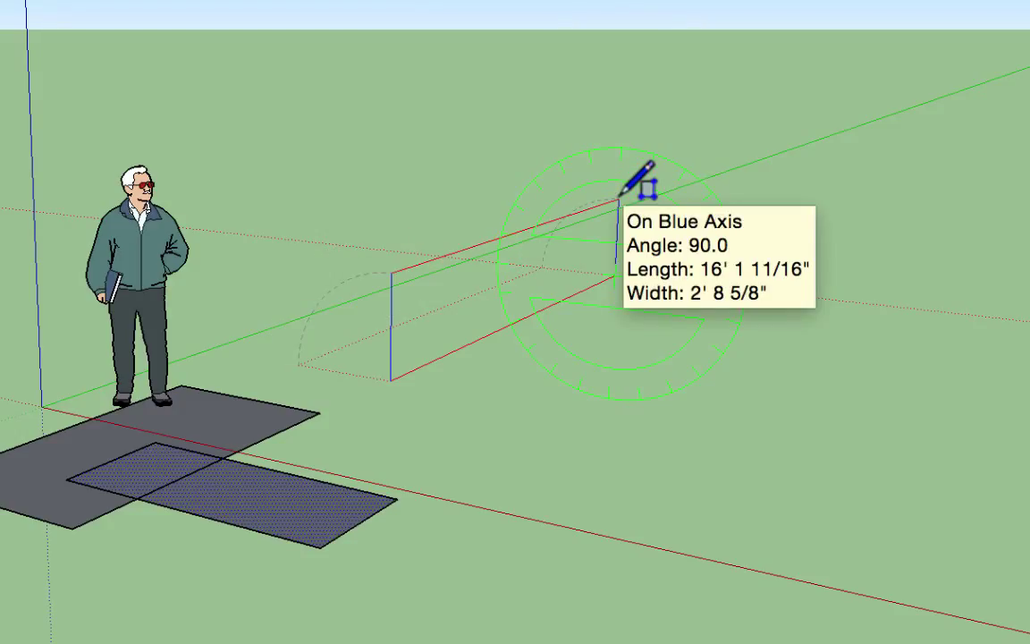
pyautogui.click(620, 193)
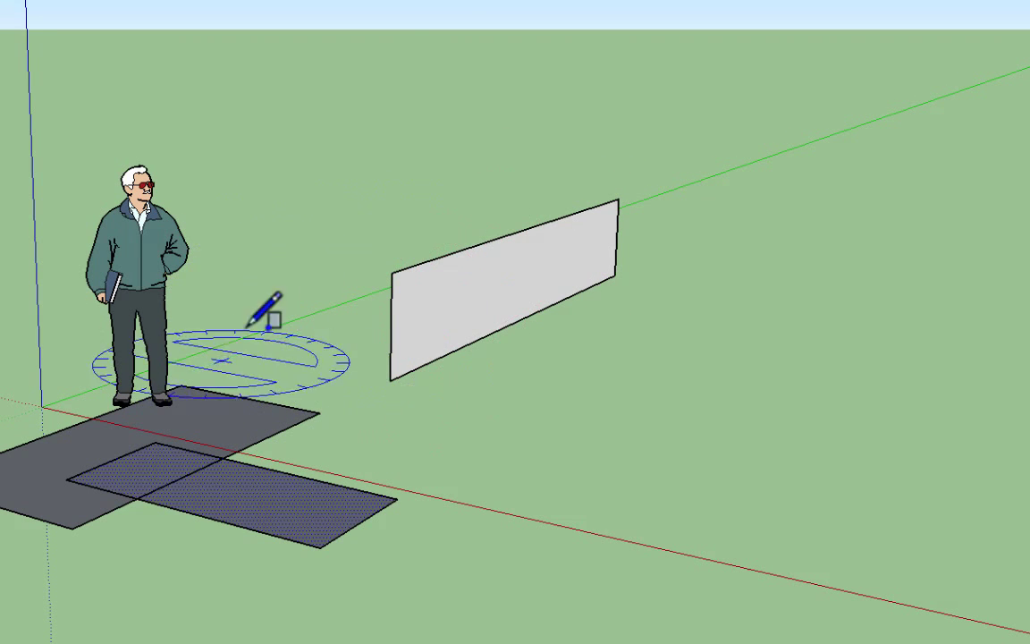
# Draw a flat circle with a radius of about 3' 10" on the ground in front of the upright rectangle
pyautogui.click(390, 380)
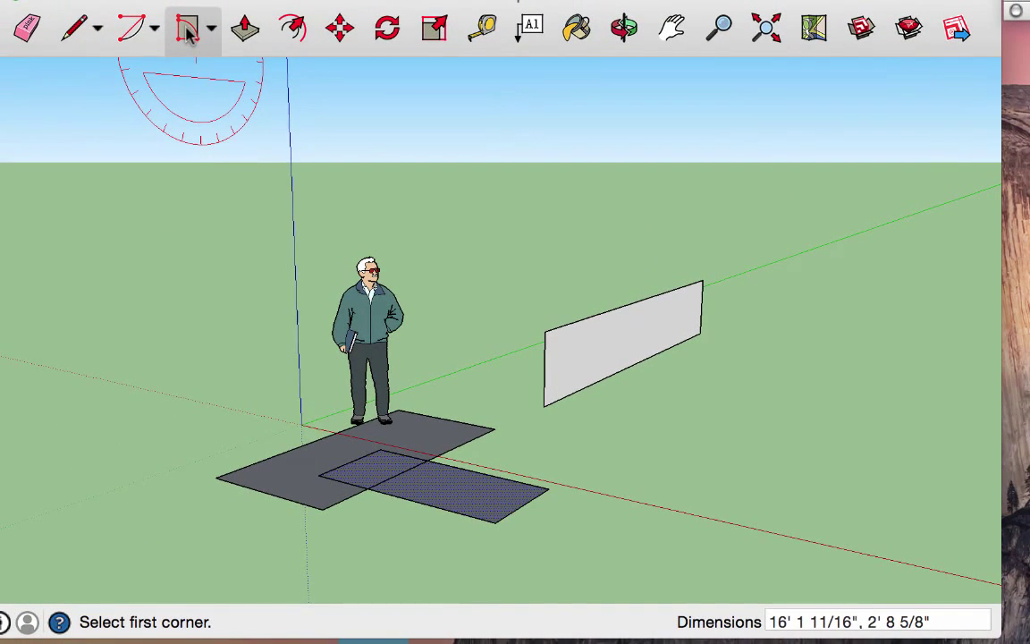
pyautogui.click(212, 34)
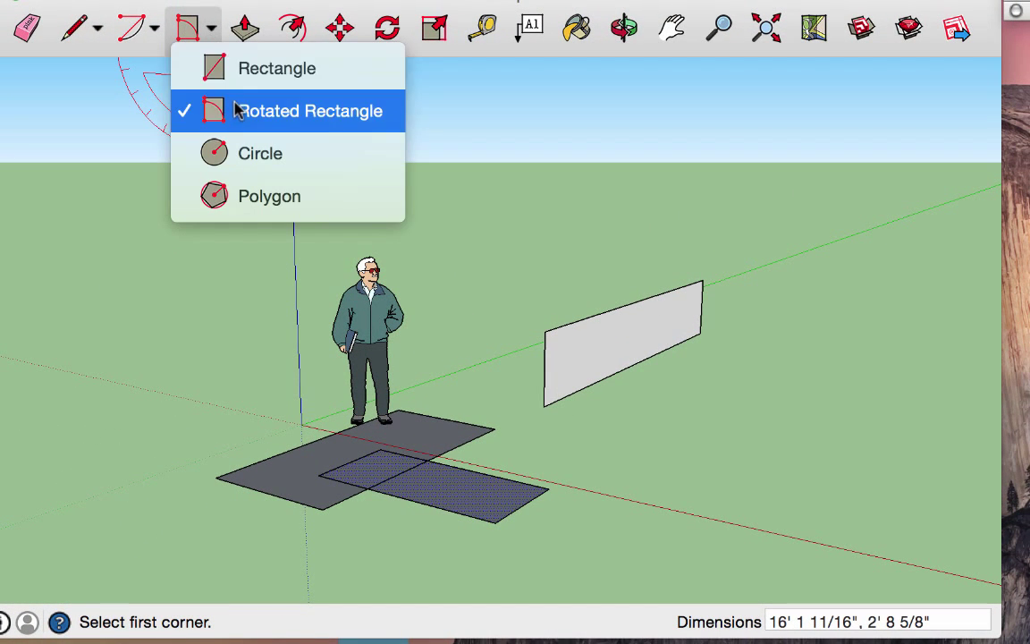
pyautogui.click(246, 152)
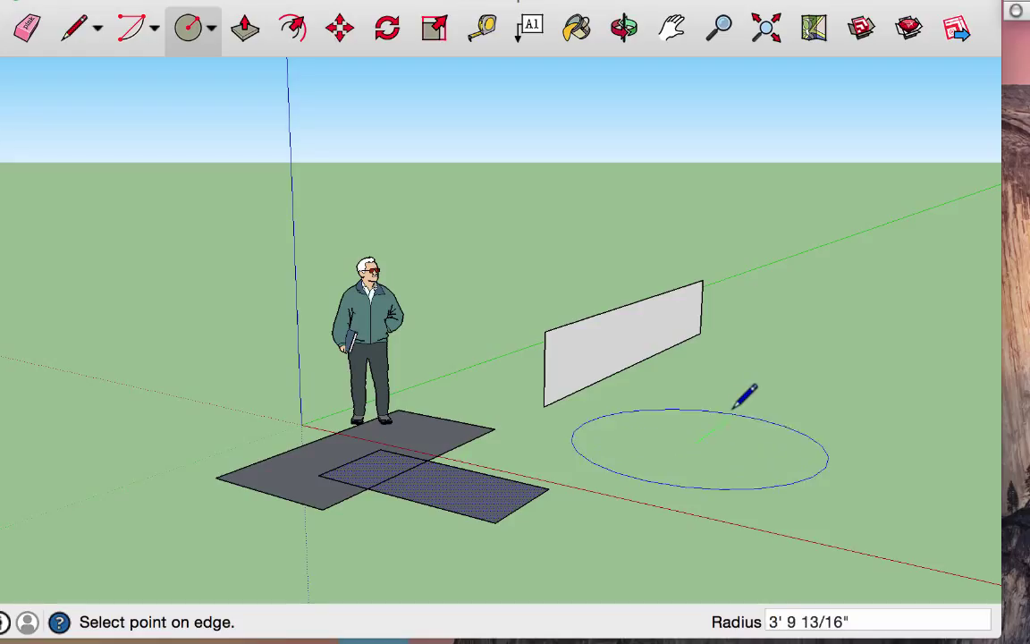
pyautogui.click(733, 409)
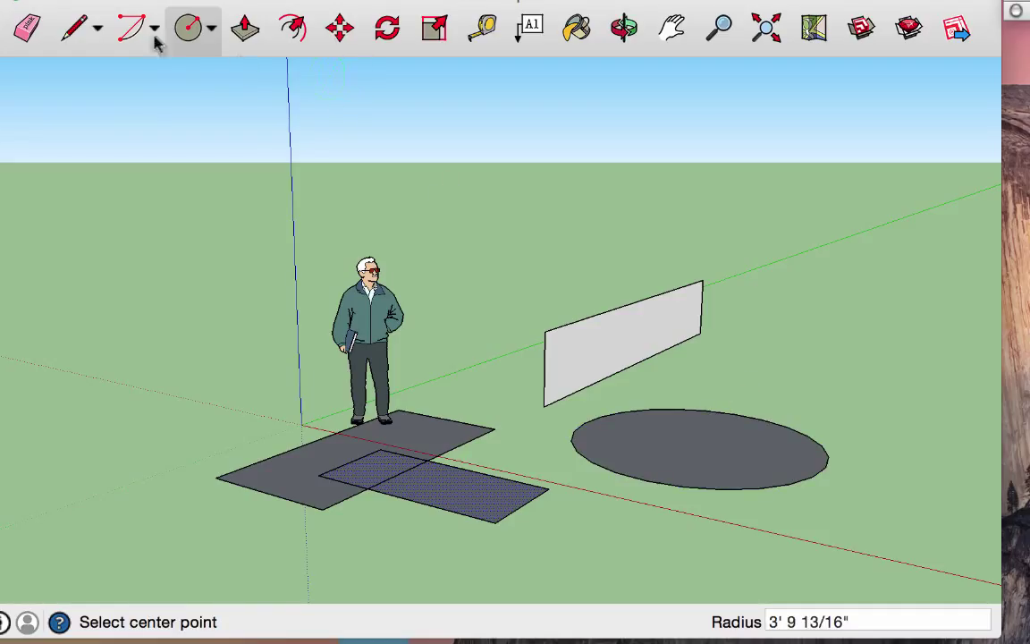
# Draw a flat six-sided polygon with an inscribed radius of about 4' 8", overlapping the circle's far edge
pyautogui.click(213, 32)
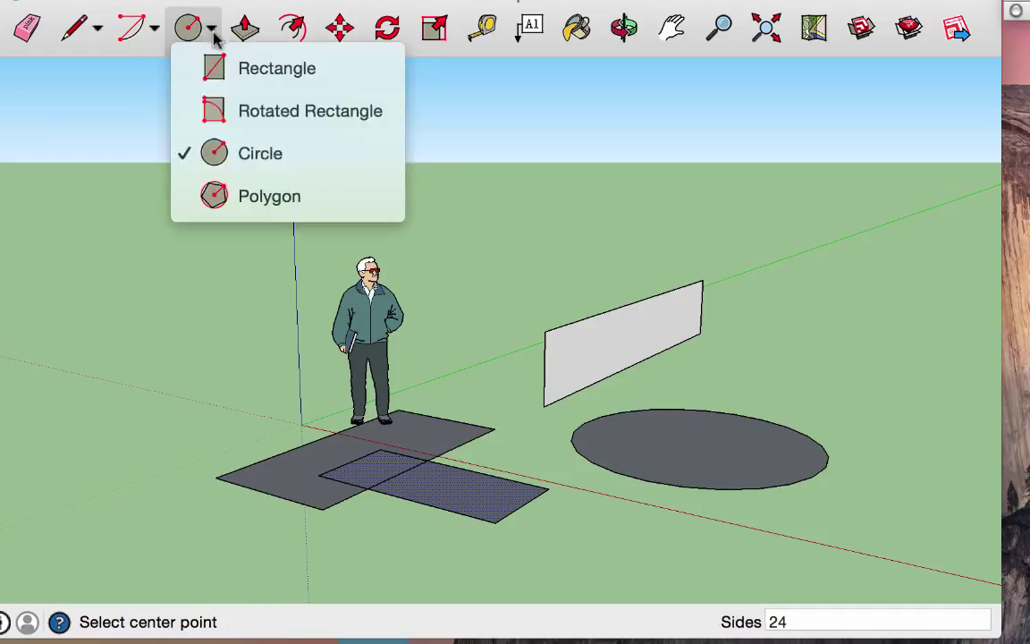
pyautogui.click(243, 196)
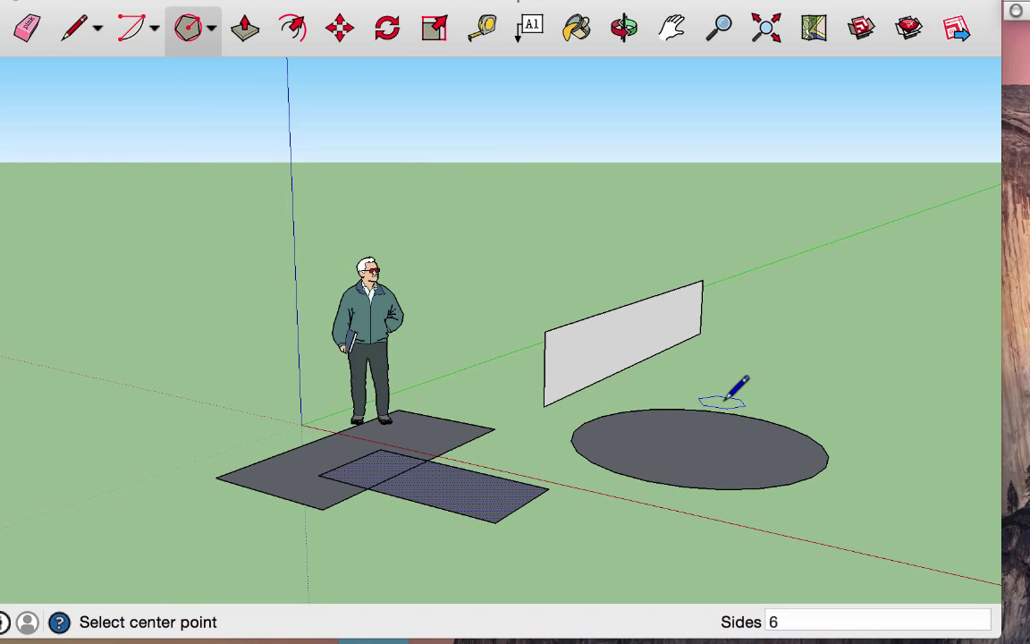
pyautogui.click(816, 402)
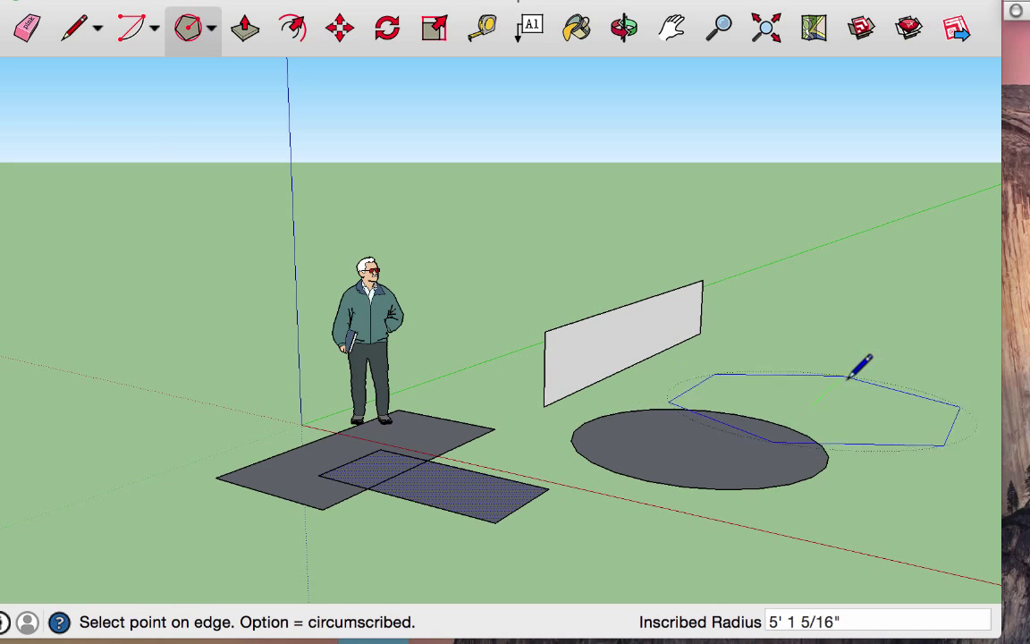
pyautogui.click(848, 379)
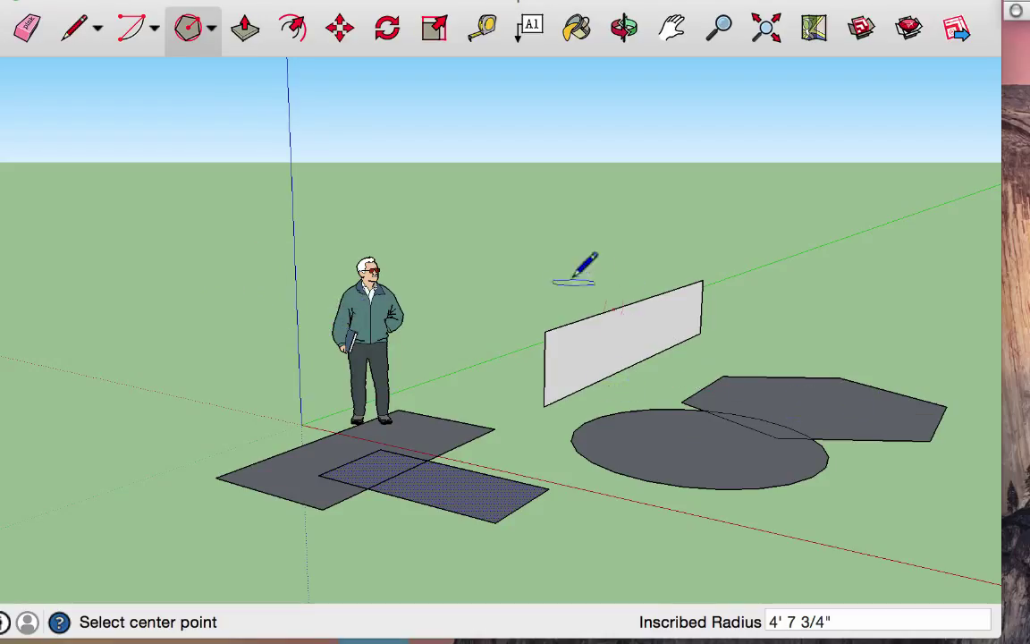
# Draw a three-sided polygon with an inscribed radius of about 9' 5" on the ground, overlapping the circle and the flat rectangle
pyautogui.click(190, 43)
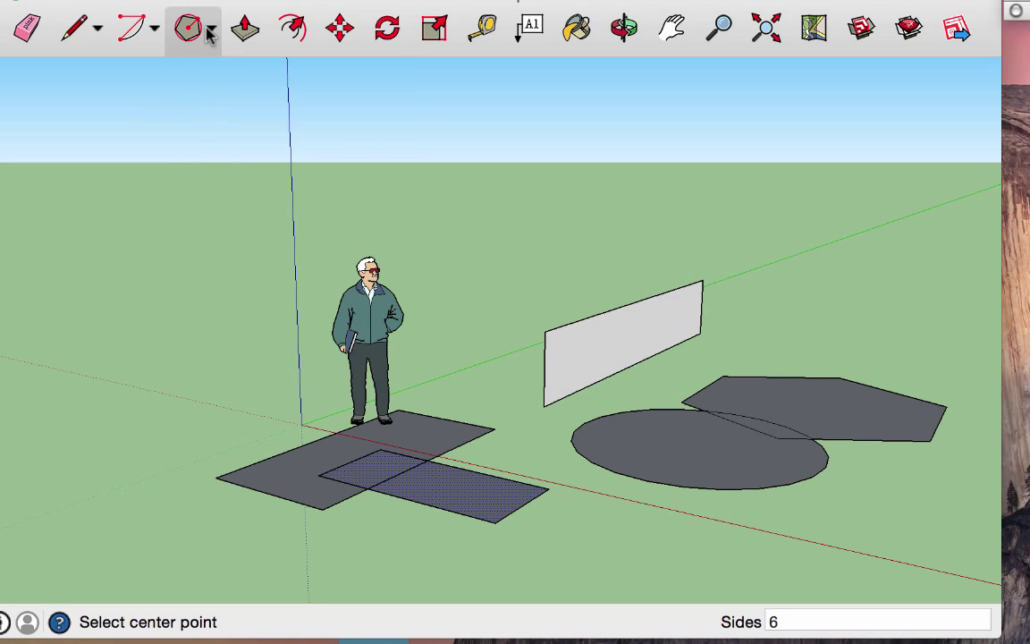
pyautogui.click(209, 32)
pyautogui.click(215, 152)
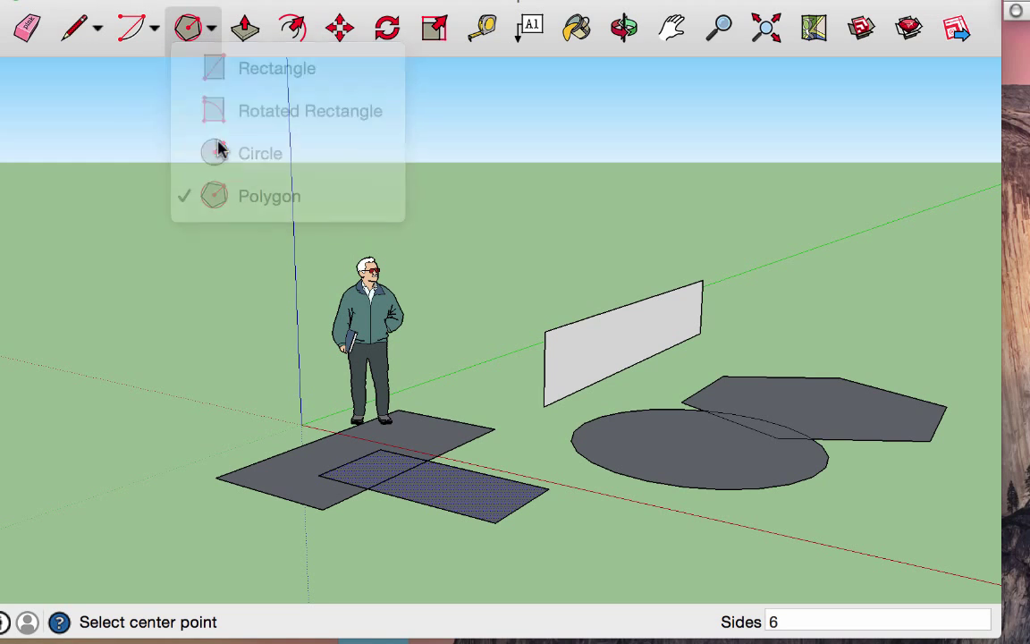
pyautogui.click(211, 29)
pyautogui.click(221, 194)
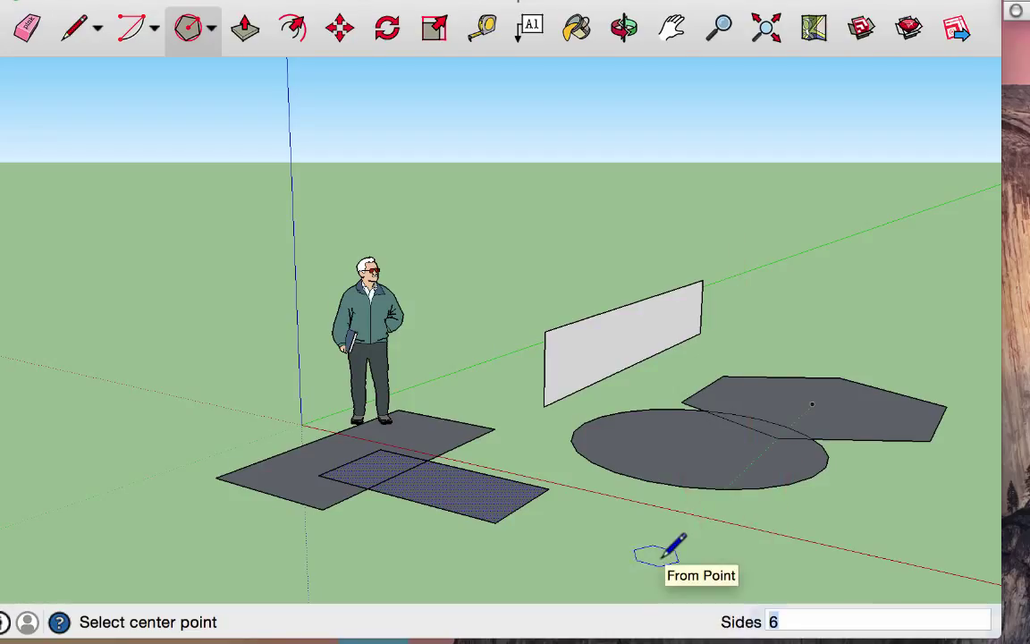
pyautogui.press('Tab')
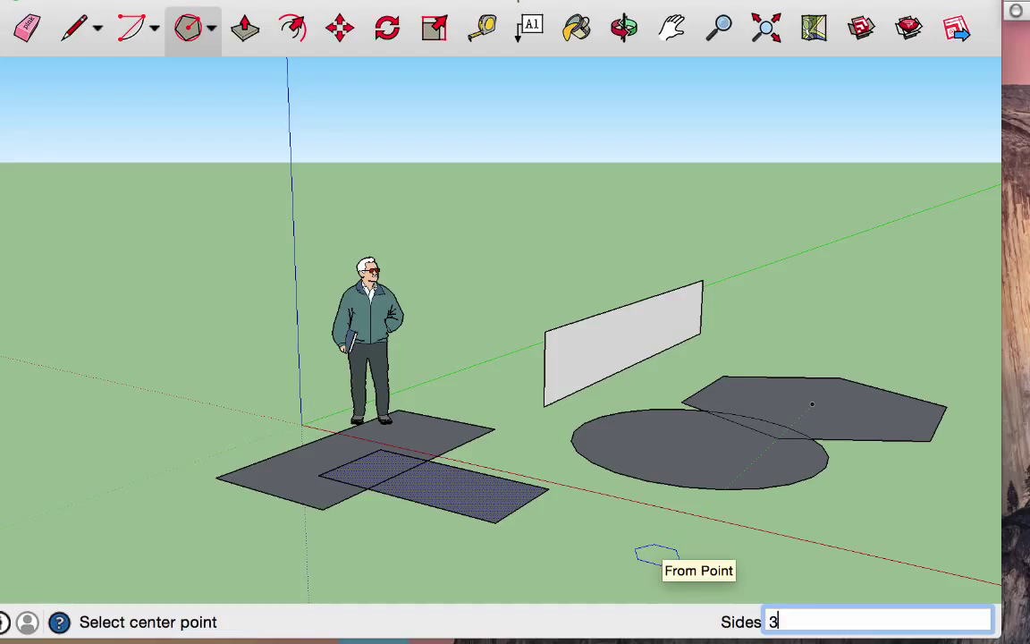
pyautogui.press('Return')
pyautogui.click(608, 561)
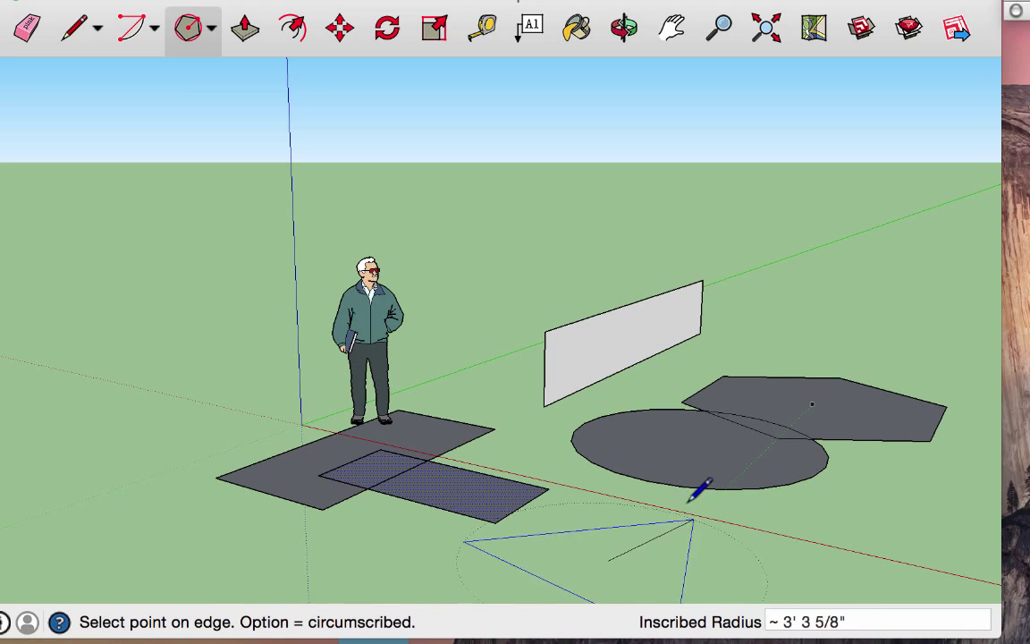
pyautogui.click(690, 437)
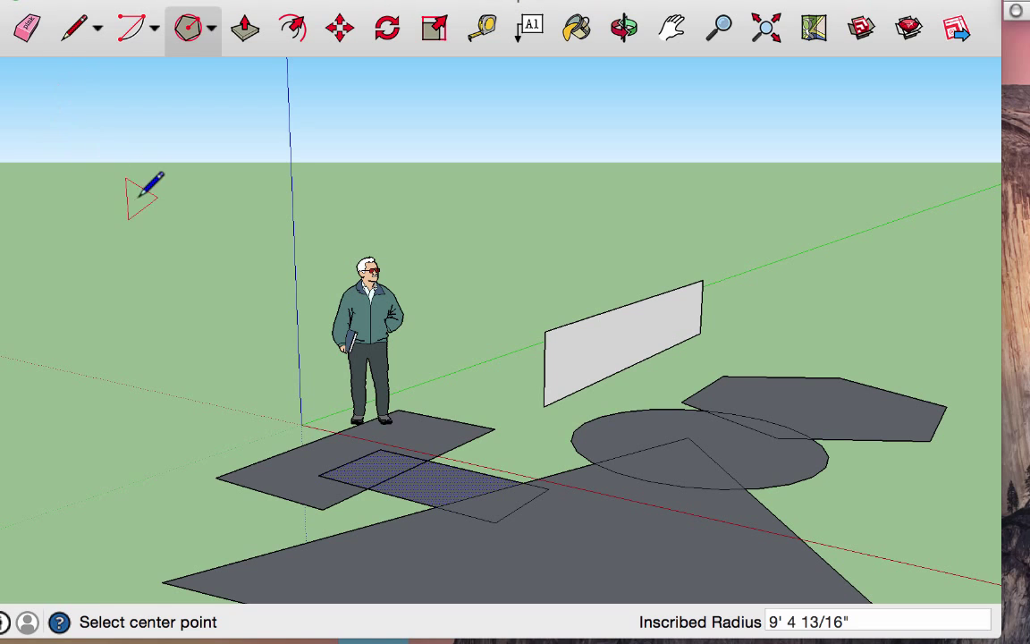
# Select all the drawn rectangles, circle and polygons together and delete them
pyautogui.press('space')
pyautogui.moveTo(17, 182); pyautogui.dragTo(858, 535)
pyautogui.press('Delete')
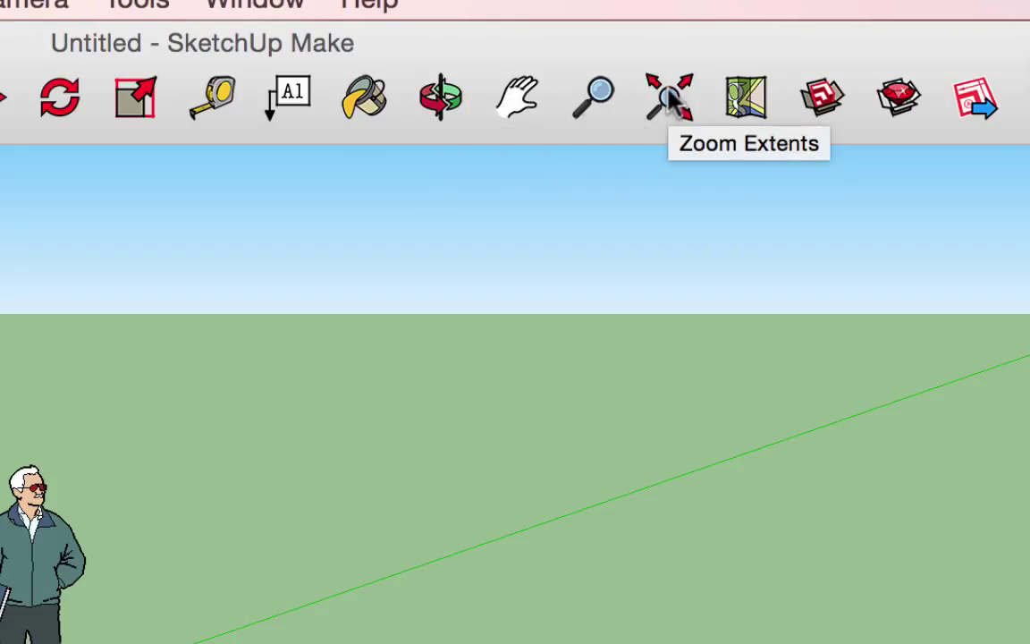
# Draw an upright Rotated Rectangle 8' long and about 3' 3" high at 90°, crossing the green axis beside the figure
pyautogui.click(447, 98)
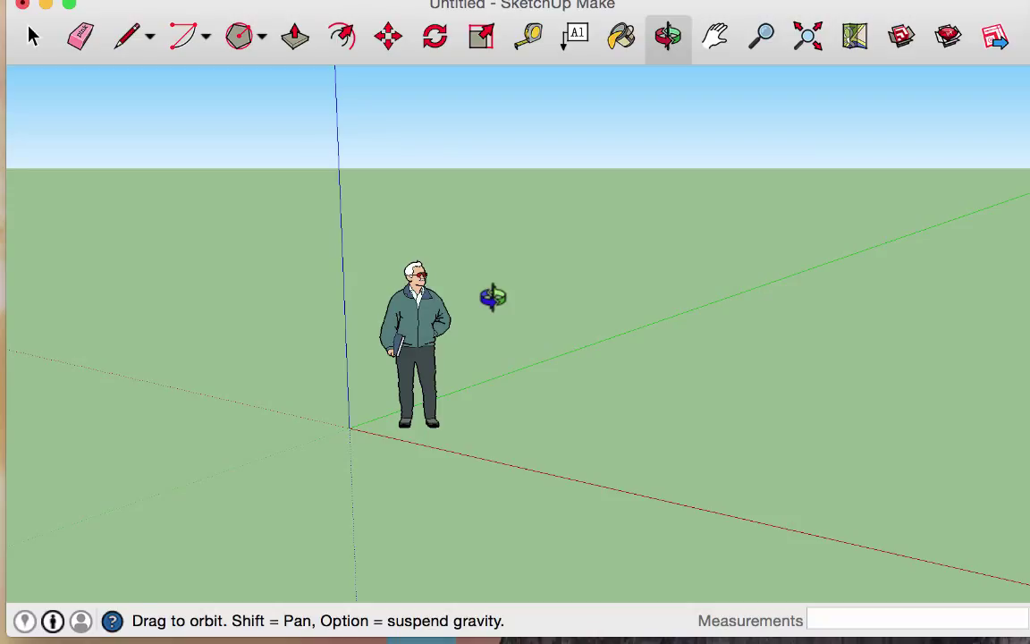
pyautogui.moveTo(493, 297); pyautogui.dragTo(111, 290)
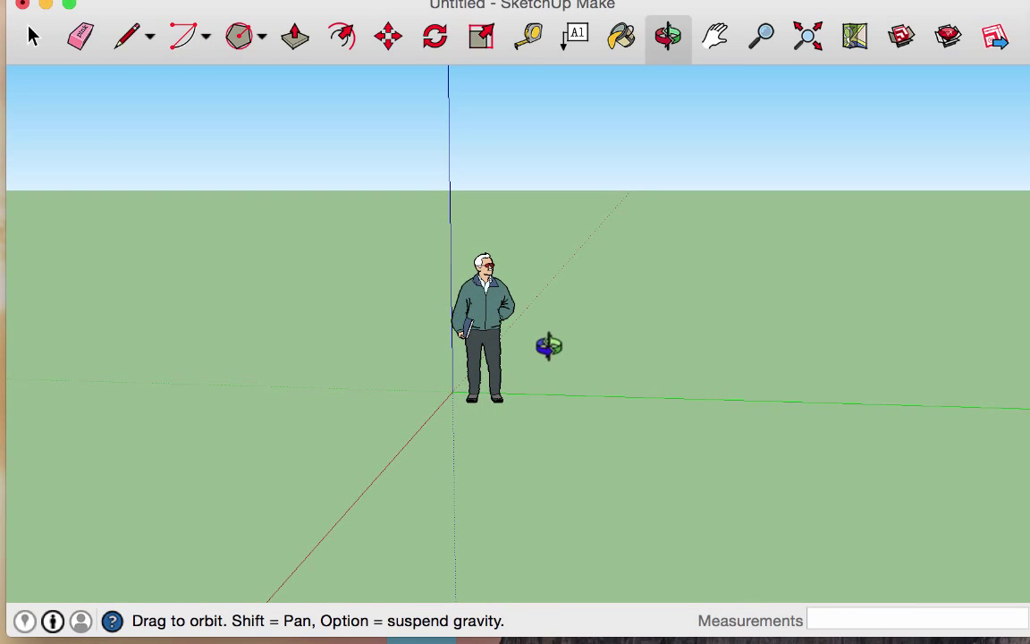
pyautogui.moveTo(549, 346); pyautogui.dragTo(255, 373)
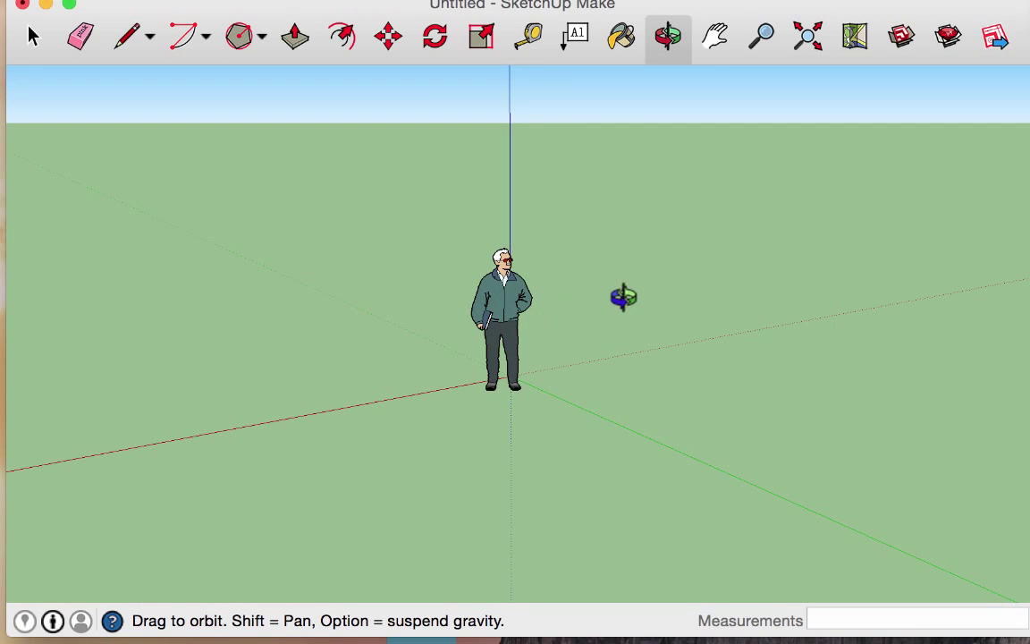
pyautogui.moveTo(623, 297); pyautogui.dragTo(286, 287)
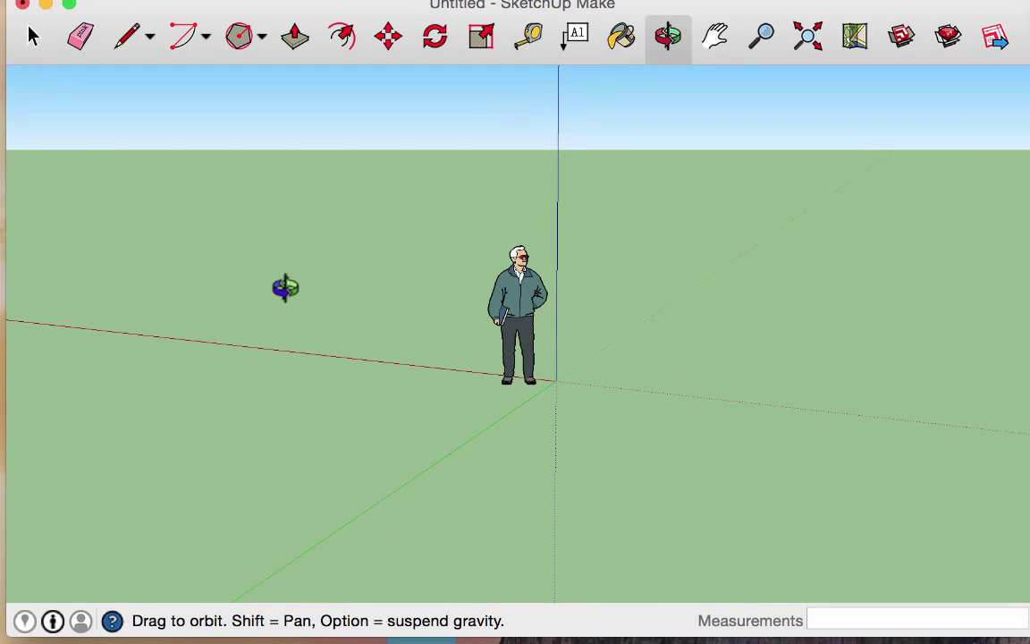
pyautogui.click(261, 39)
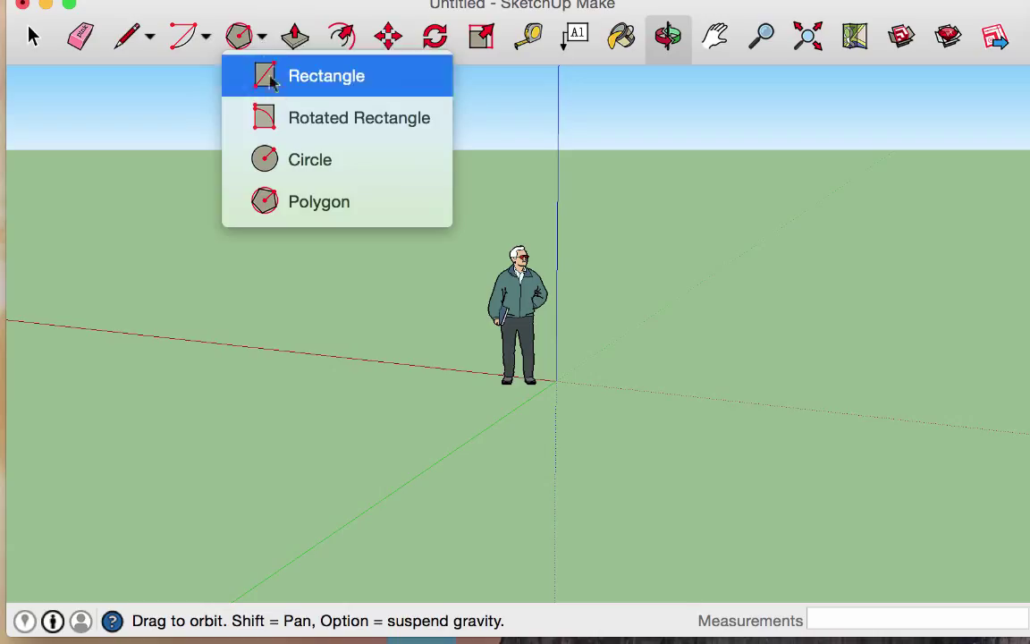
pyautogui.click(286, 122)
pyautogui.click(430, 411)
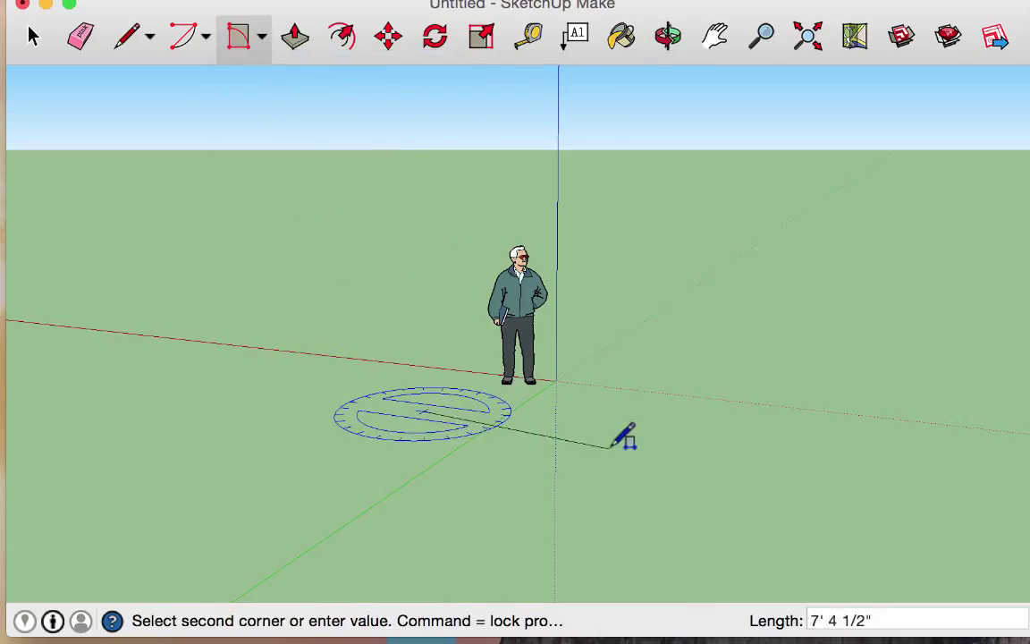
pyautogui.click(640, 439)
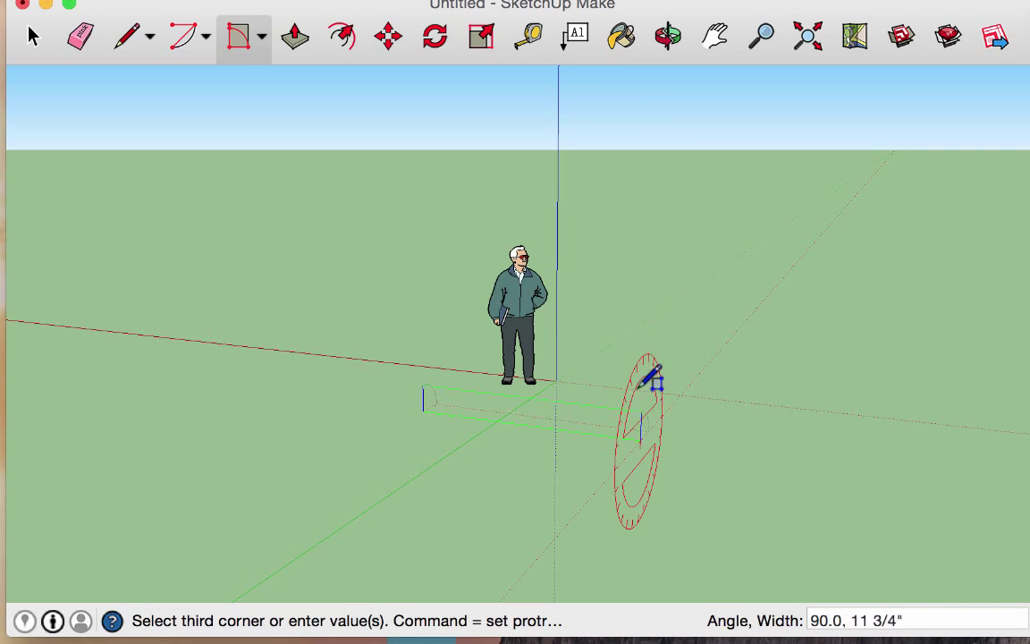
pyautogui.click(644, 340)
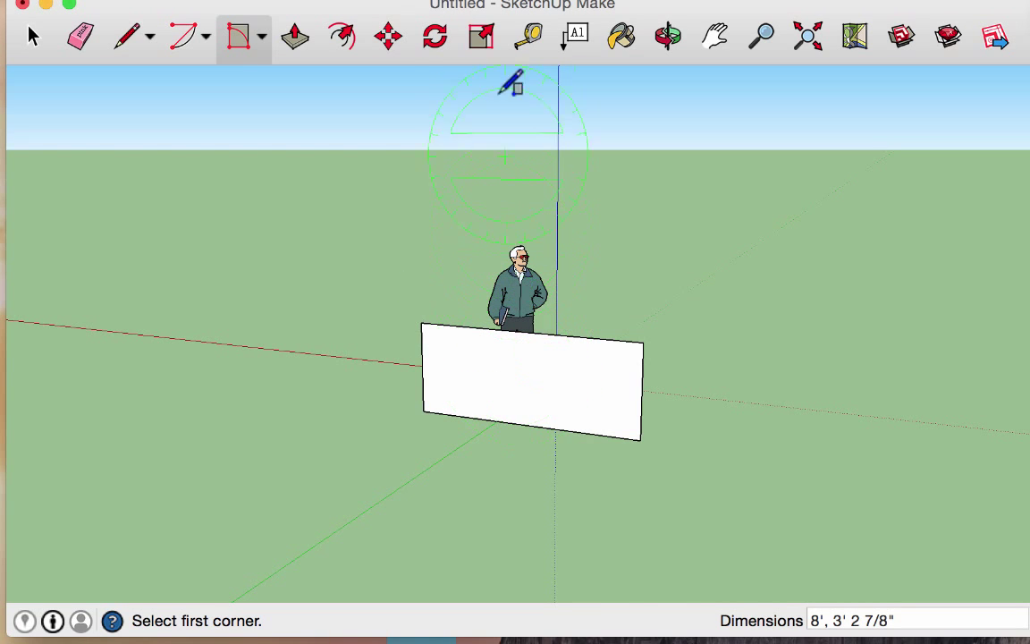
# Orbit around the upright rectangle and figure to examine them from the front, back, above and below ground
pyautogui.click(671, 40)
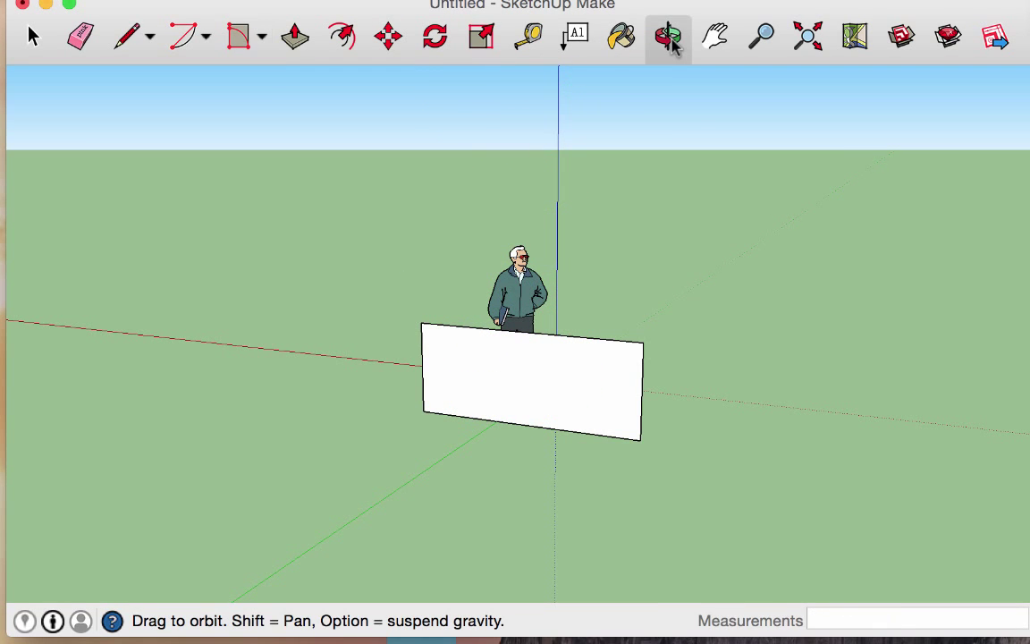
pyautogui.moveTo(651, 287); pyautogui.dragTo(323, 292)
pyautogui.moveTo(720, 306); pyautogui.dragTo(274, 337)
pyautogui.moveTo(671, 315); pyautogui.dragTo(523, 345)
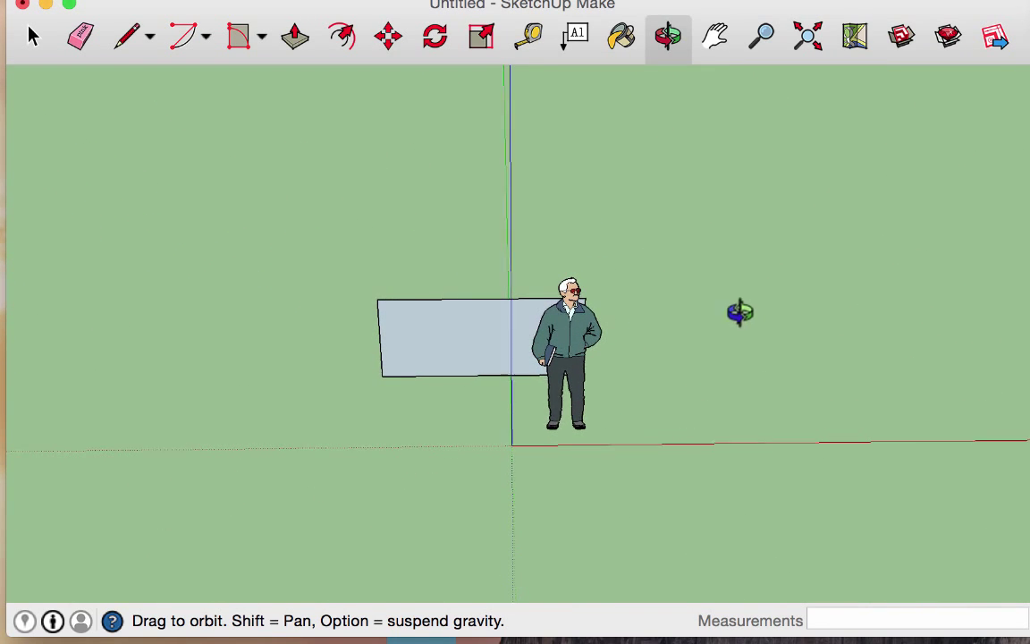
pyautogui.moveTo(738, 313); pyautogui.dragTo(652, 547)
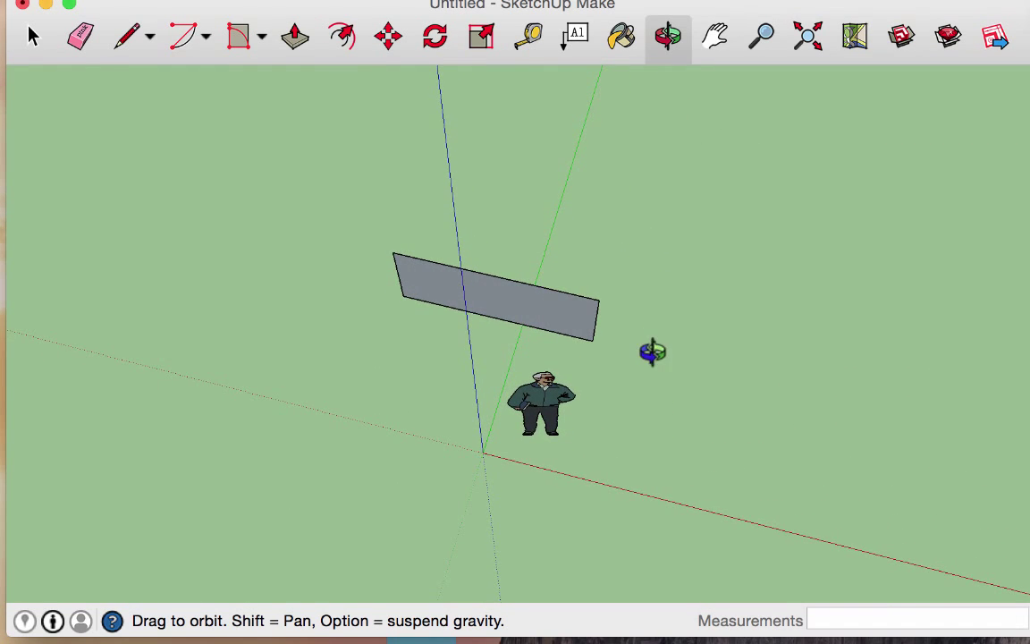
pyautogui.moveTo(653, 352); pyautogui.dragTo(583, 179)
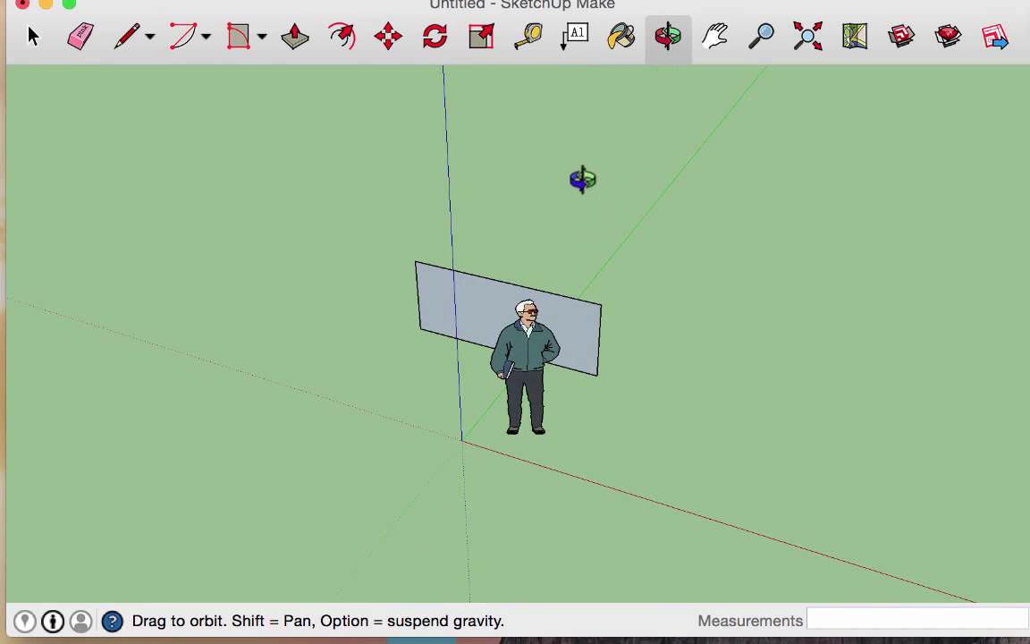
pyautogui.moveTo(630, 376); pyautogui.dragTo(515, 40)
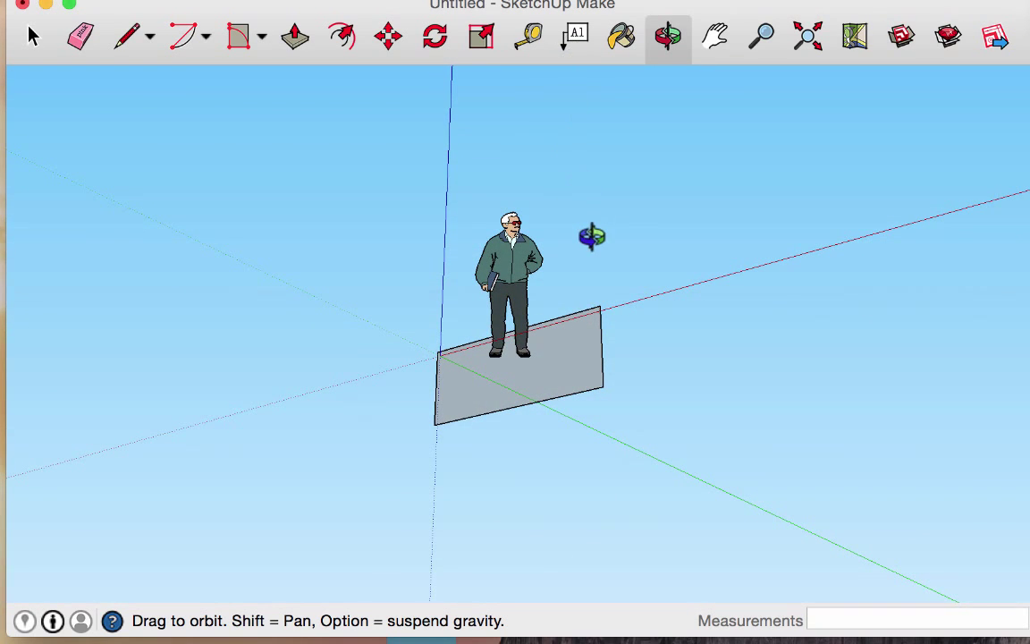
pyautogui.moveTo(591, 234); pyautogui.dragTo(383, 458)
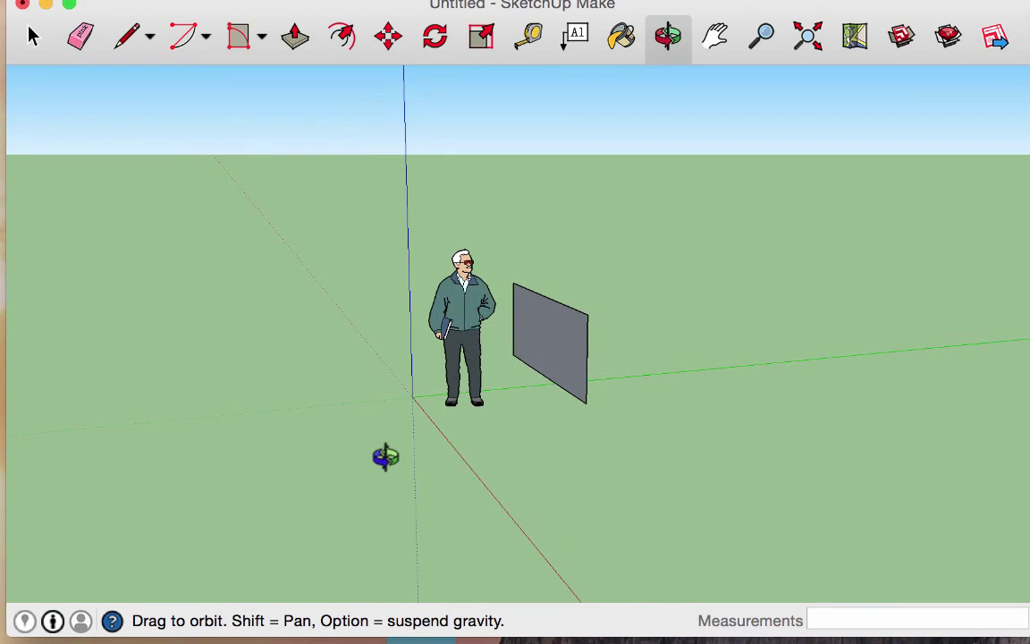
pyautogui.moveTo(423, 241); pyautogui.dragTo(363, 371)
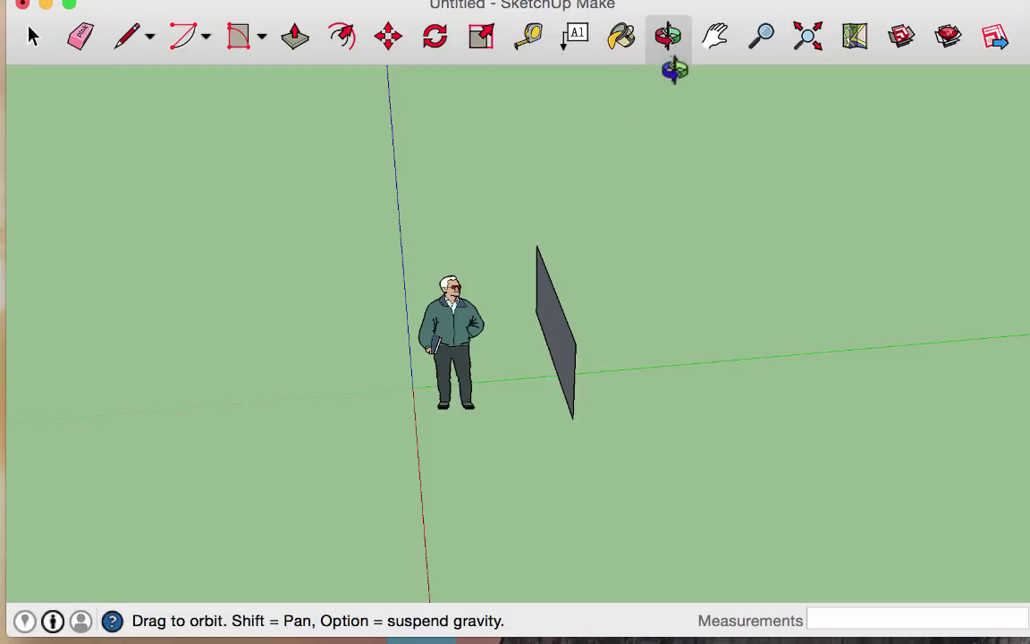
# Pan back and forth across the figure and upright rectangle, and orbit to the rectangle's light side between pans
pyautogui.rightClick(722, 58)
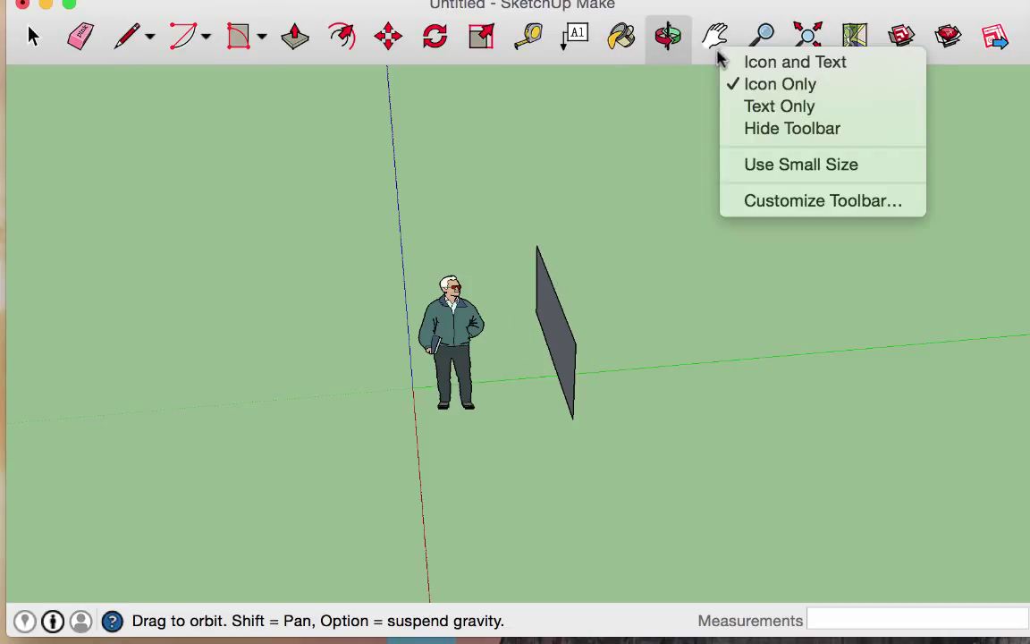
pyautogui.click(648, 50)
pyautogui.click(715, 38)
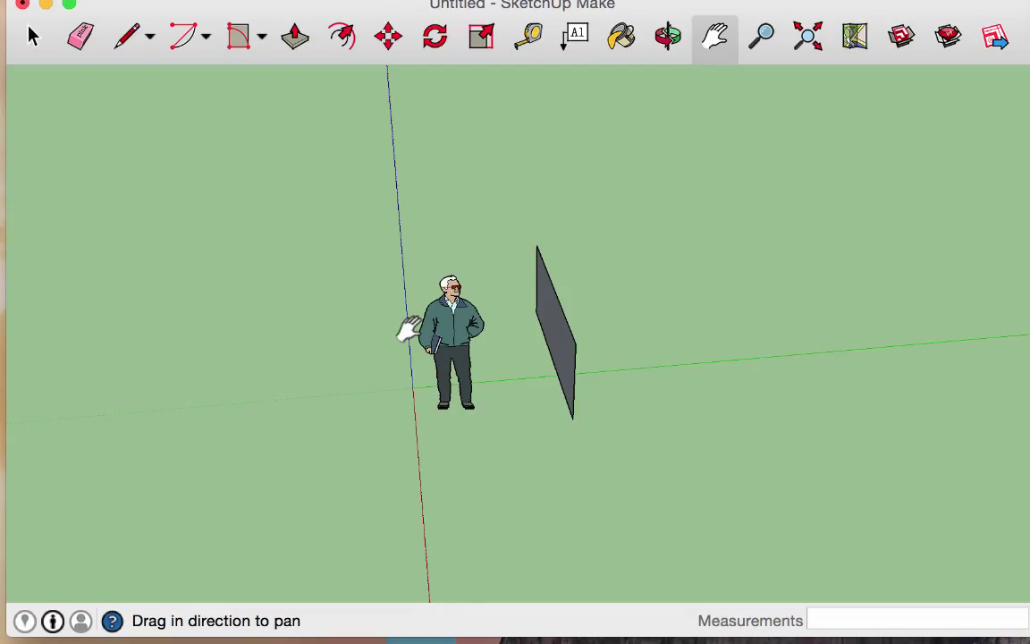
pyautogui.moveTo(410, 329); pyautogui.dragTo(514, 279)
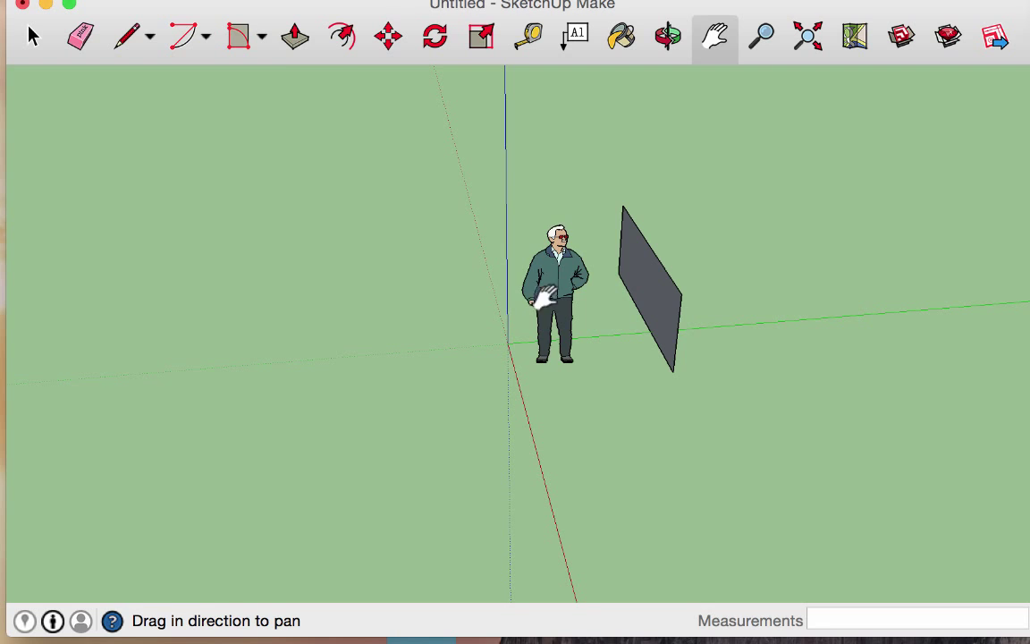
pyautogui.moveTo(565, 304); pyautogui.dragTo(516, 349)
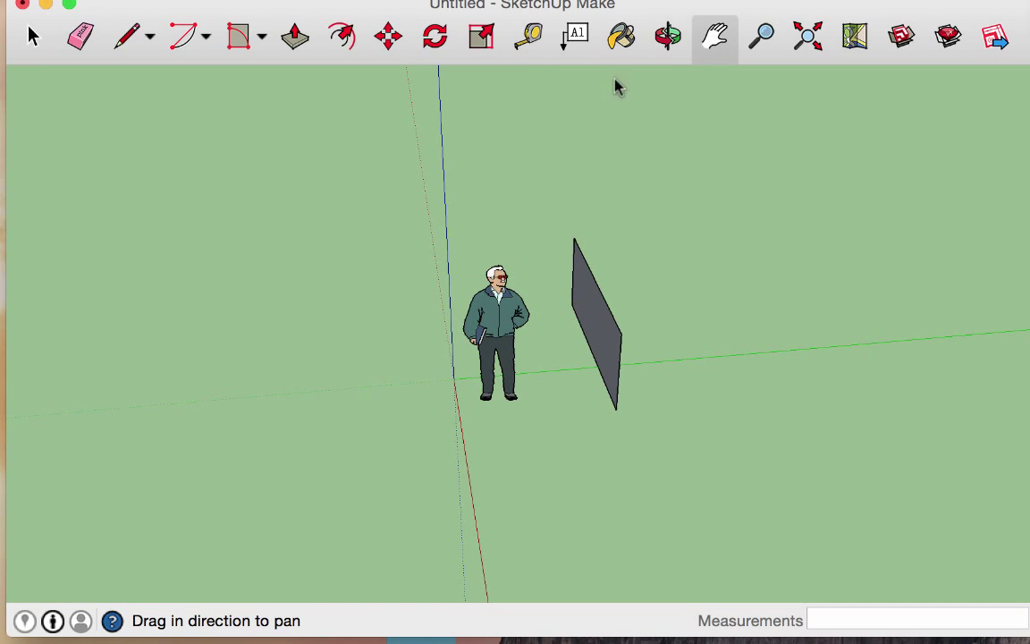
pyautogui.click(671, 40)
pyautogui.moveTo(524, 404); pyautogui.dragTo(272, 356)
pyautogui.click(718, 36)
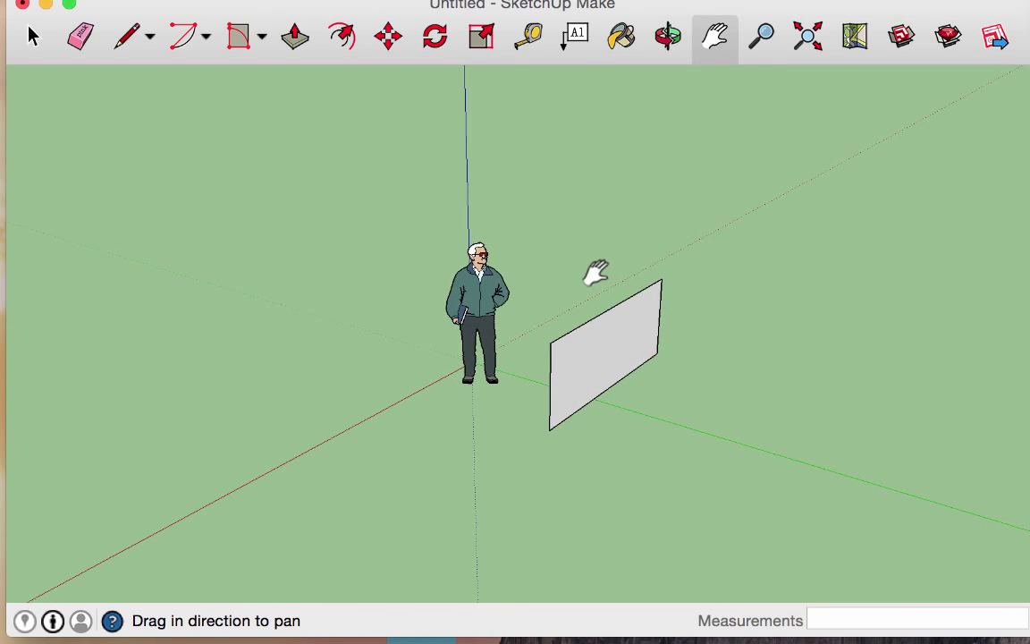
pyautogui.moveTo(598, 271); pyautogui.dragTo(762, 284)
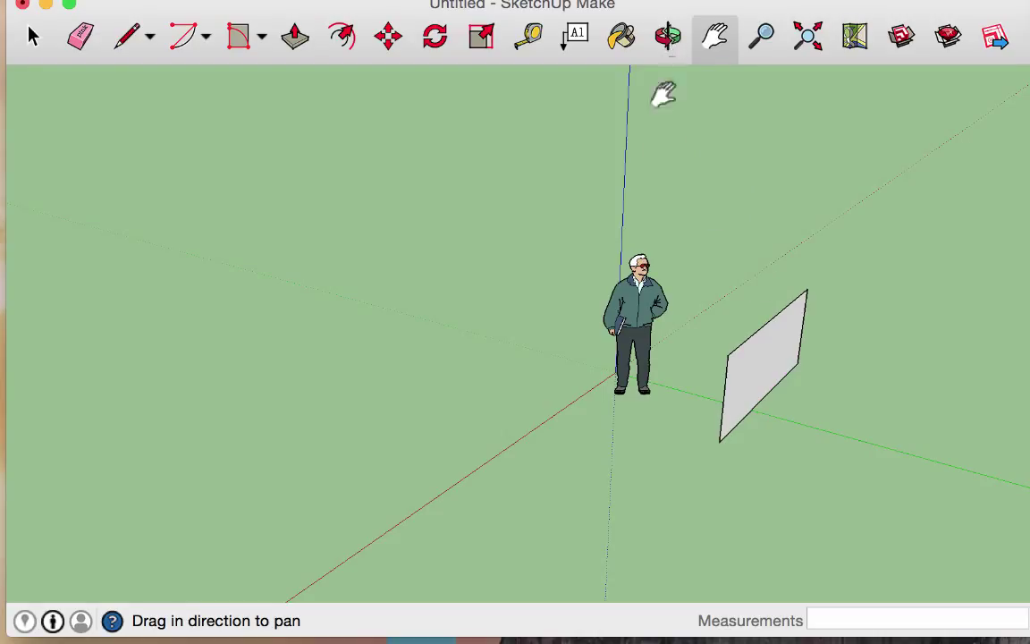
pyautogui.moveTo(653, 335); pyautogui.dragTo(546, 324)
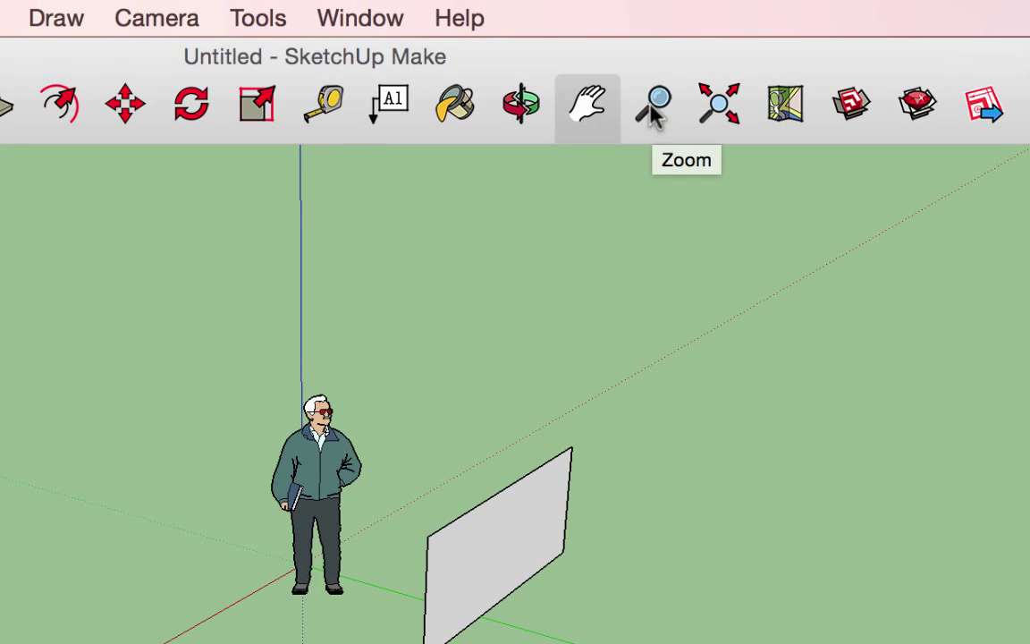
# Zoom in and out on the figure and upright rectangle, and fit both in view with Zoom Extents
pyautogui.click(654, 106)
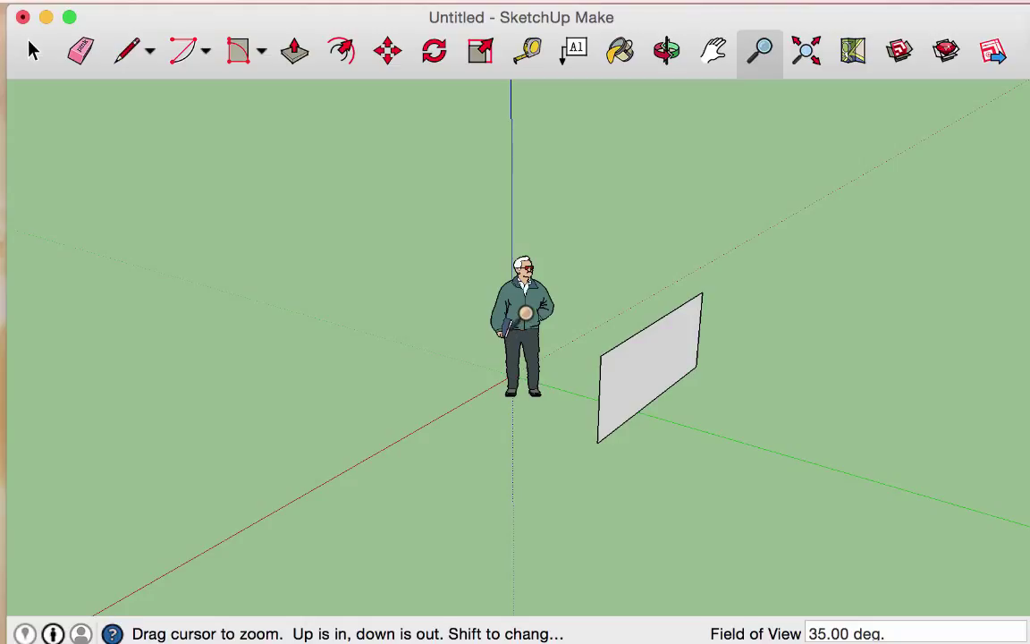
pyautogui.moveTo(526, 313)
pyautogui.mouseDown()
pyautogui.moveTo(520, 120)
pyautogui.moveTo(504, 265)
pyautogui.moveTo(509, 345)
pyautogui.mouseUp()
pyautogui.moveTo(504, 370); pyautogui.dragTo(521, 430)
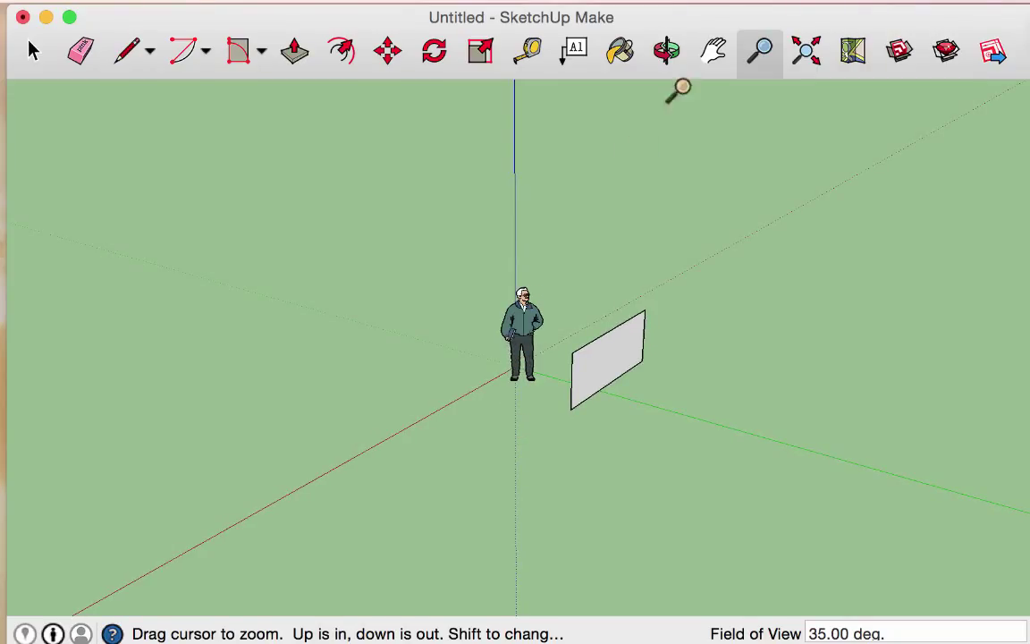
pyautogui.click(712, 53)
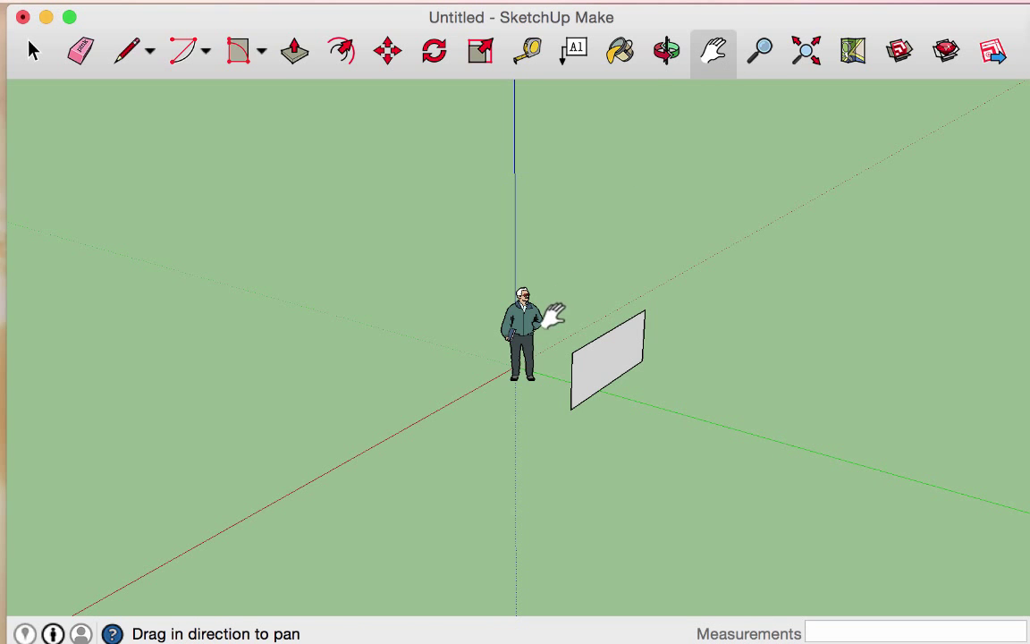
pyautogui.scroll(5, 490, 370)
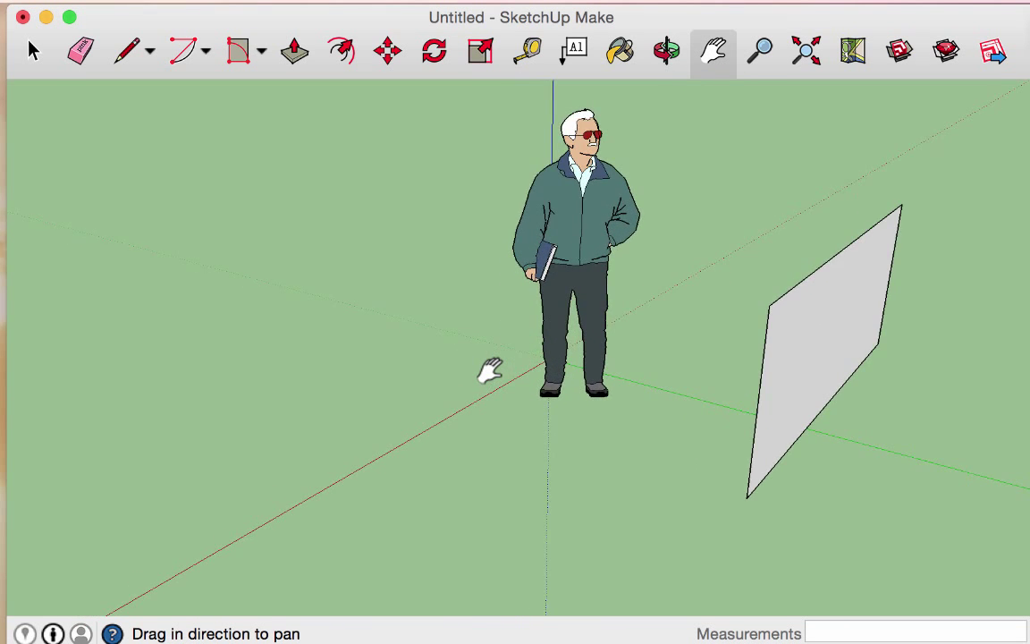
pyautogui.scroll(-6, 490, 370)
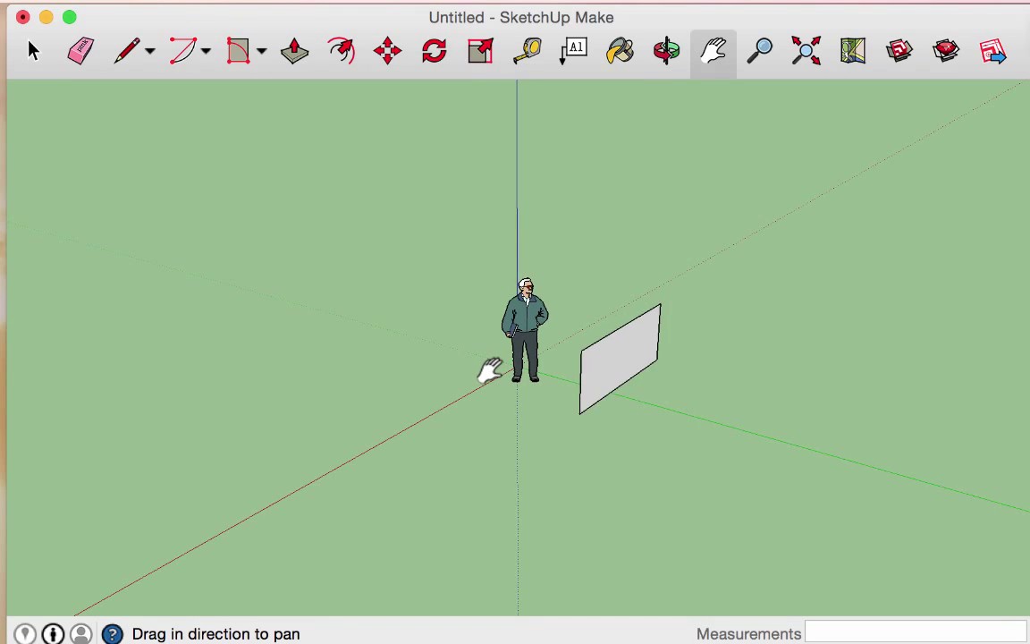
pyautogui.scroll(4, 490, 370)
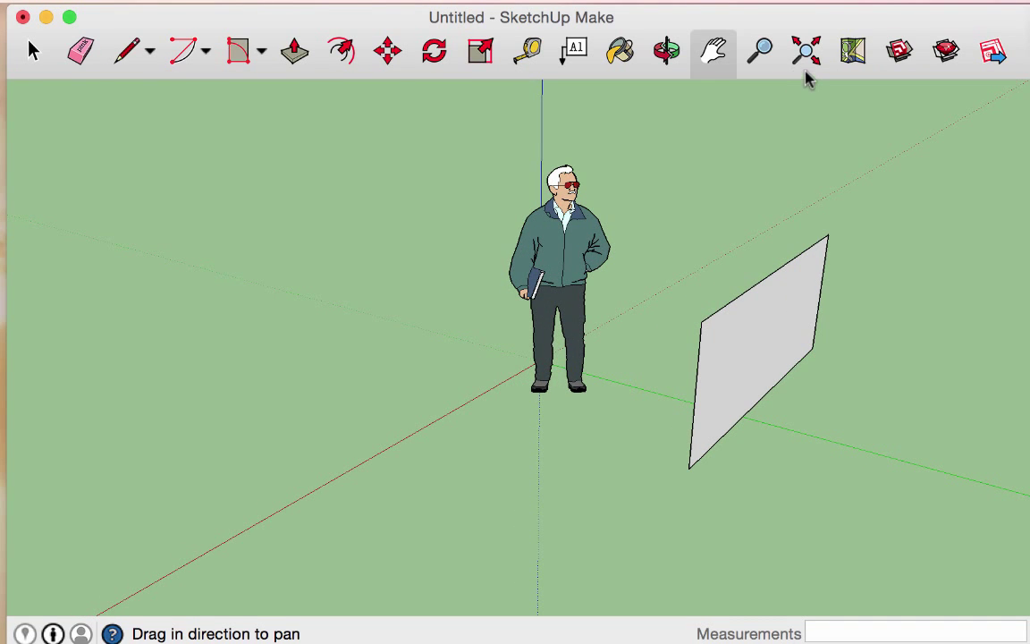
pyautogui.click(806, 56)
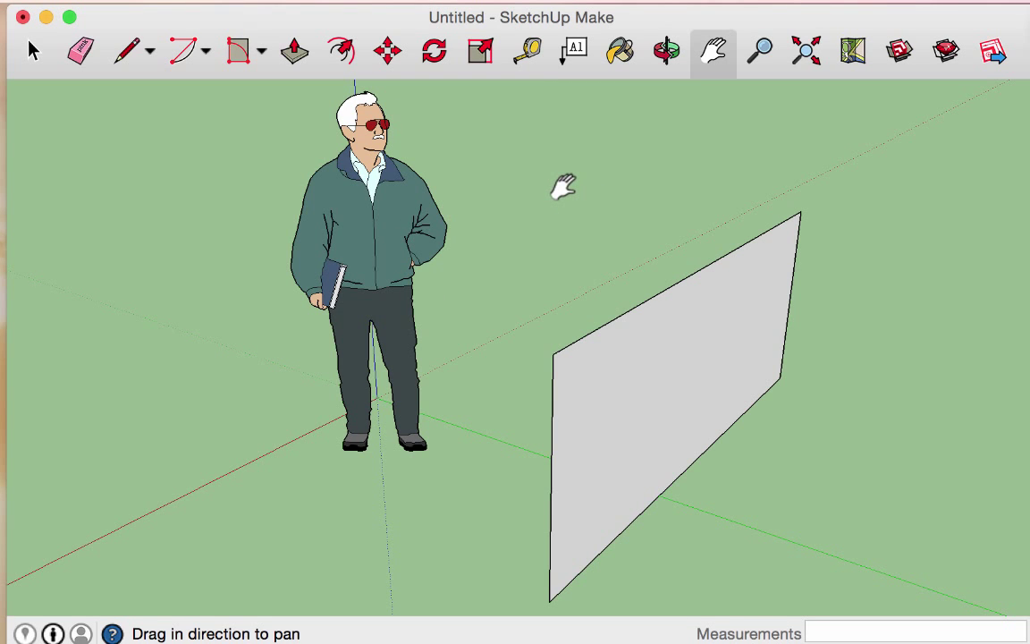
# Draw a flat rectangle about 4' 11" by 3' 1/2" on the ground before the figure and fit the whole model in view
pyautogui.scroll(-10, 563, 186)
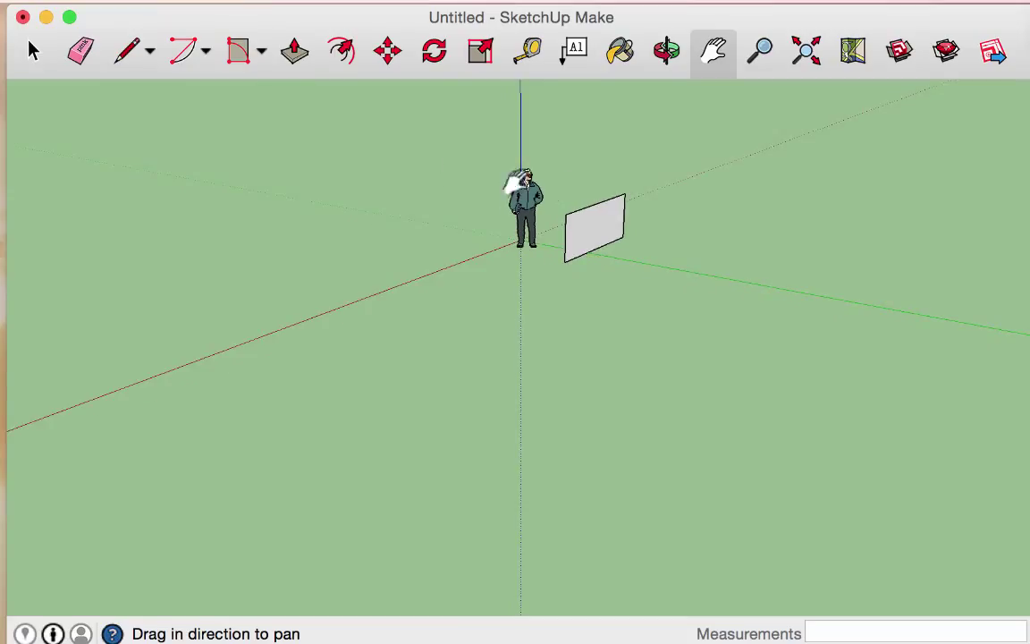
pyautogui.click(239, 51)
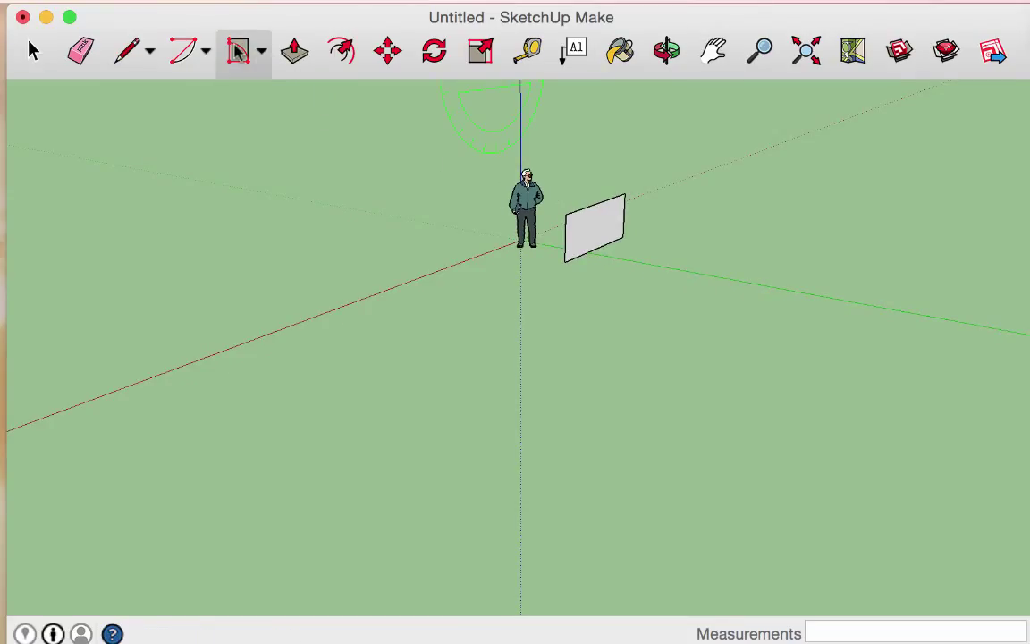
pyautogui.click(239, 51)
pyautogui.click(322, 89)
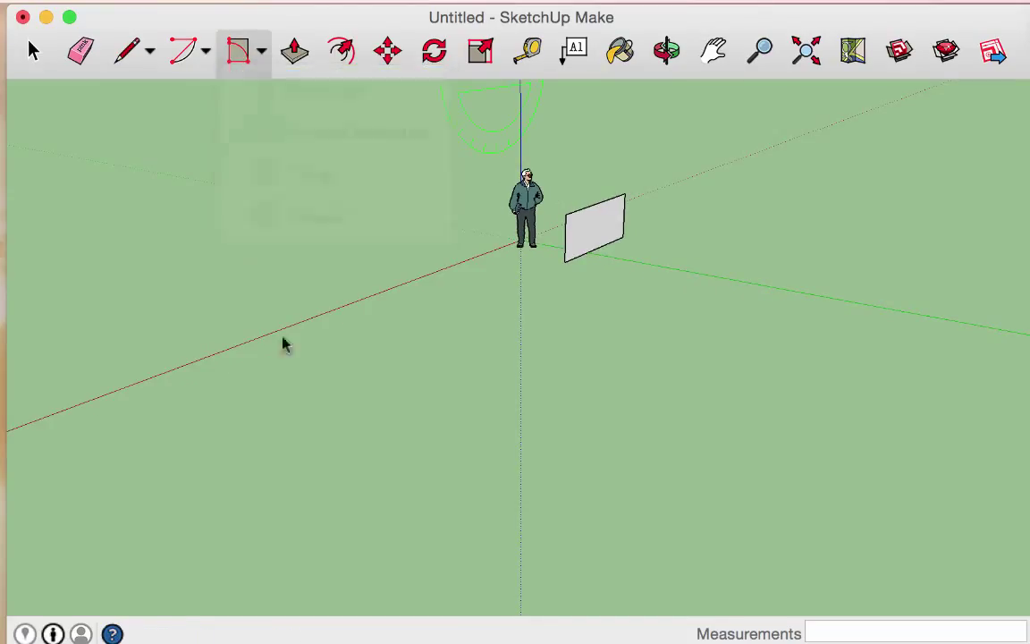
pyautogui.click(355, 567)
pyautogui.click(394, 472)
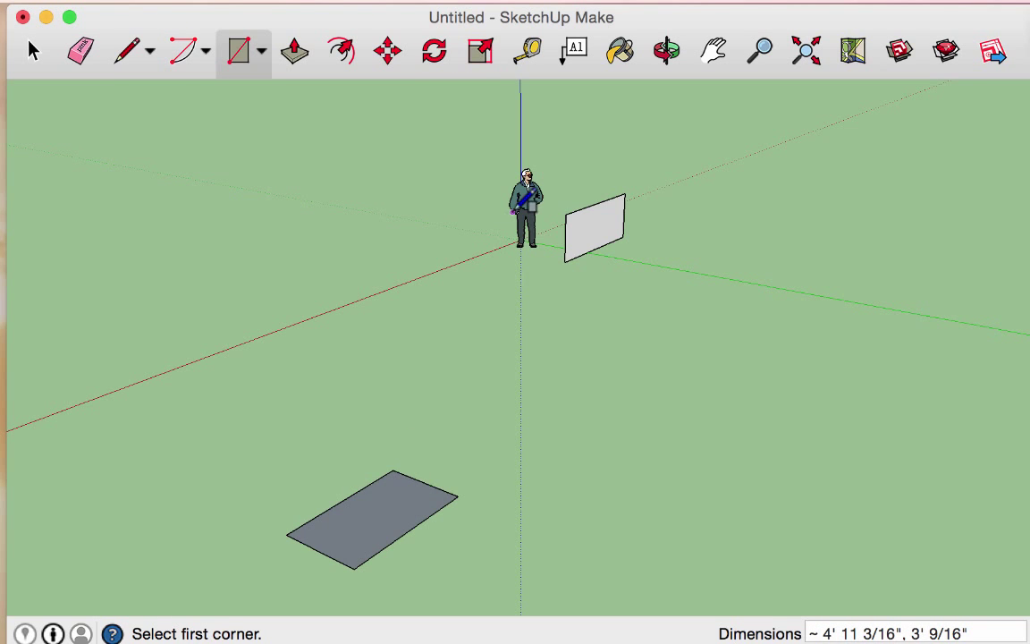
pyautogui.scroll(5, 511, 213)
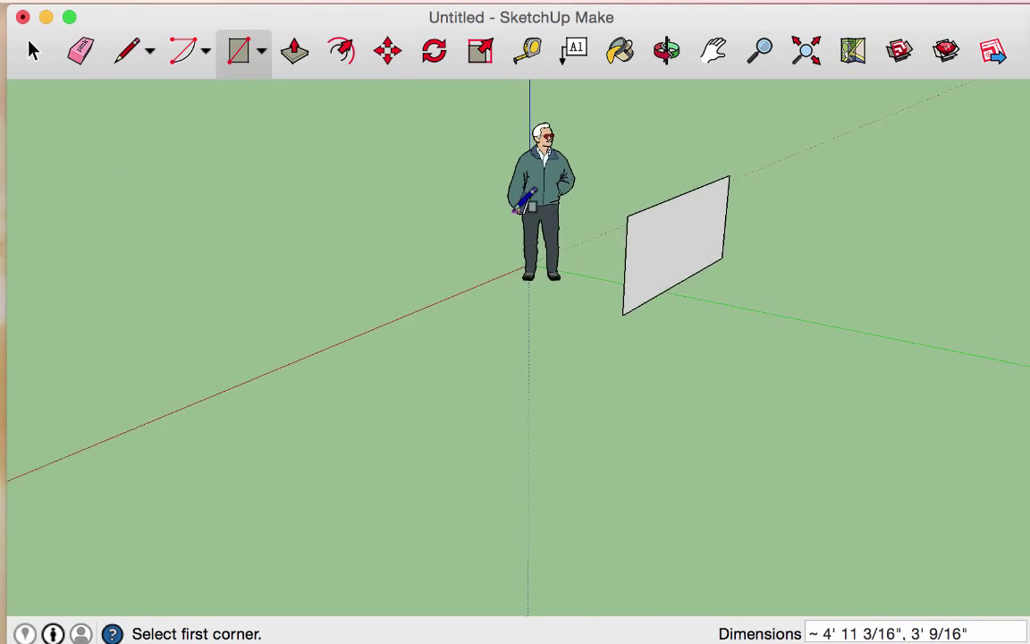
pyautogui.click(804, 63)
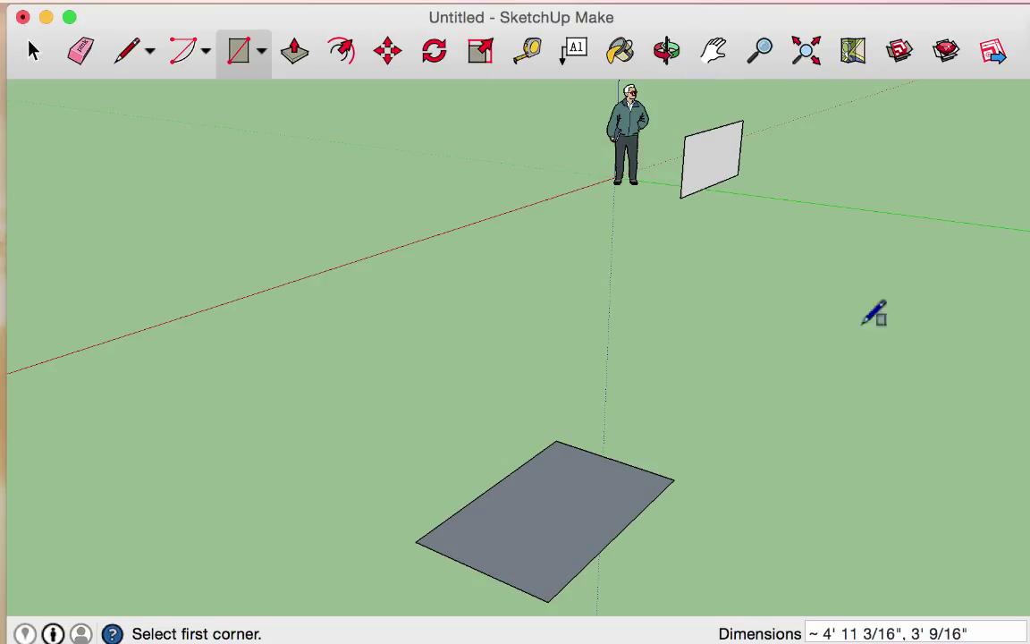
# Delete the flat ground rectangle and fit the figure and upright rectangle in view
pyautogui.click(33, 50)
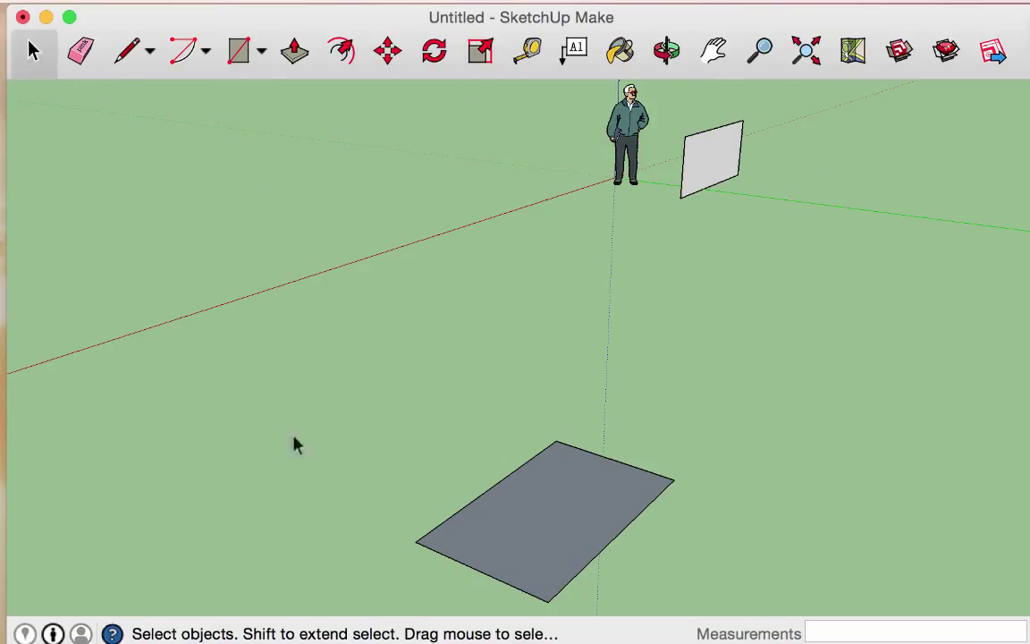
pyautogui.moveTo(346, 363); pyautogui.dragTo(766, 617)
pyautogui.press('Delete')
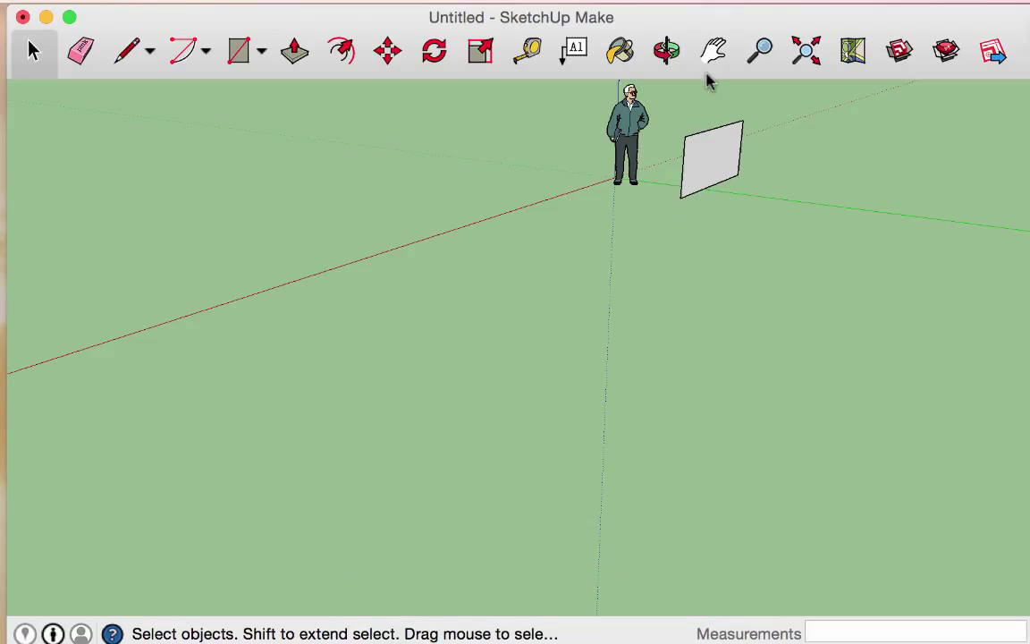
pyautogui.click(809, 51)
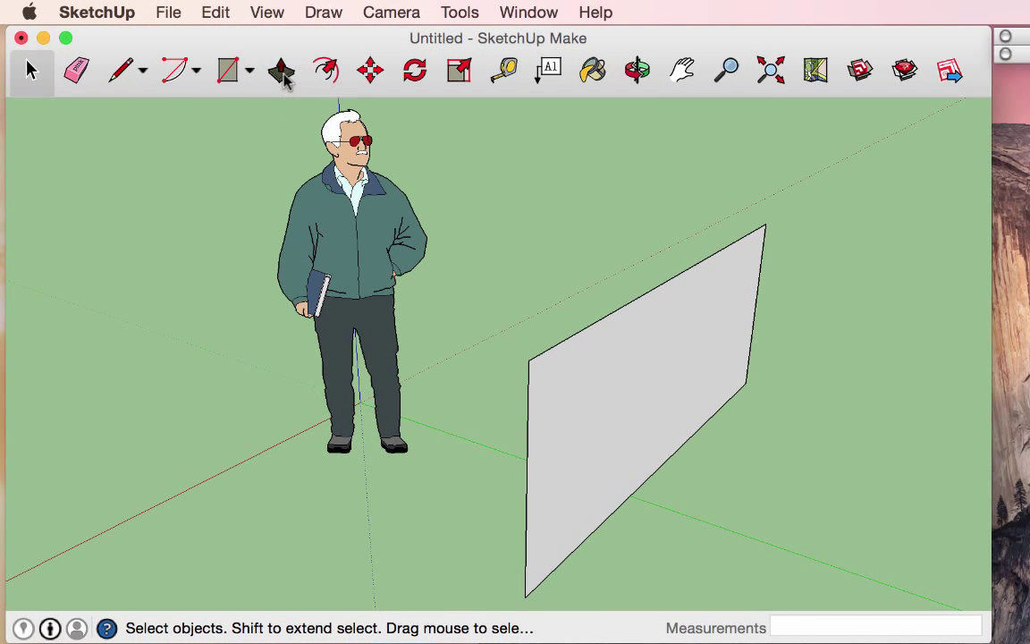
# Push/Pull the upright rectangle 3' toward the figure to turn it into a solid box
pyautogui.click(282, 74)
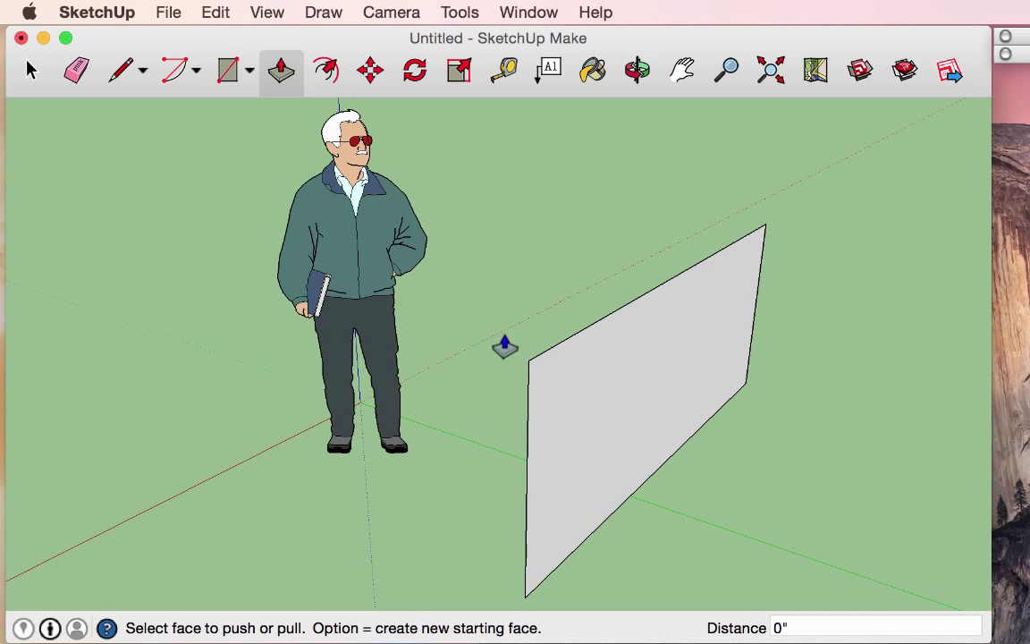
pyautogui.click(587, 396)
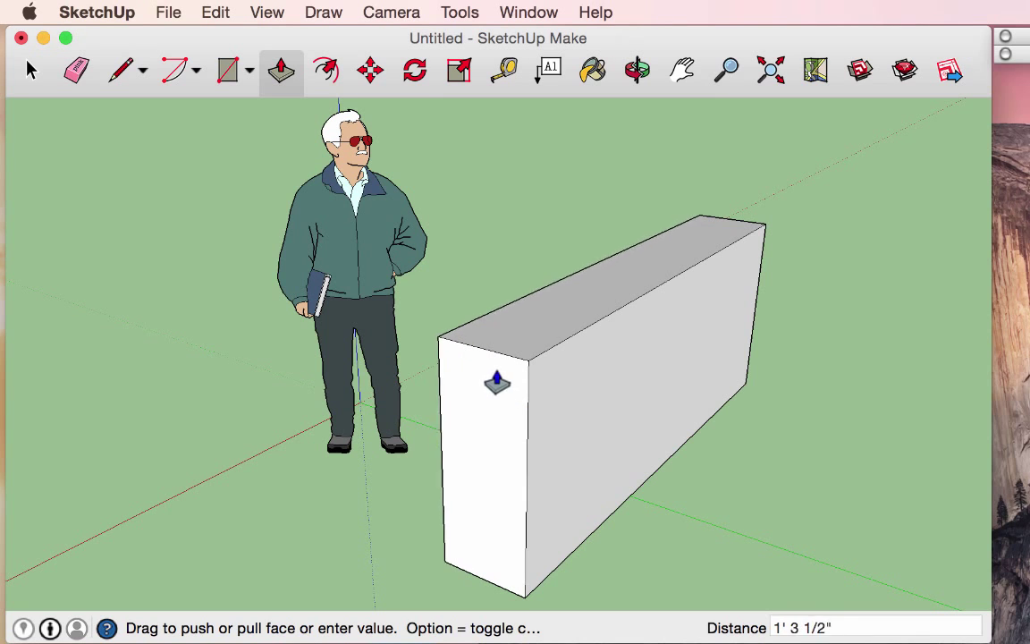
pyautogui.click(626, 416)
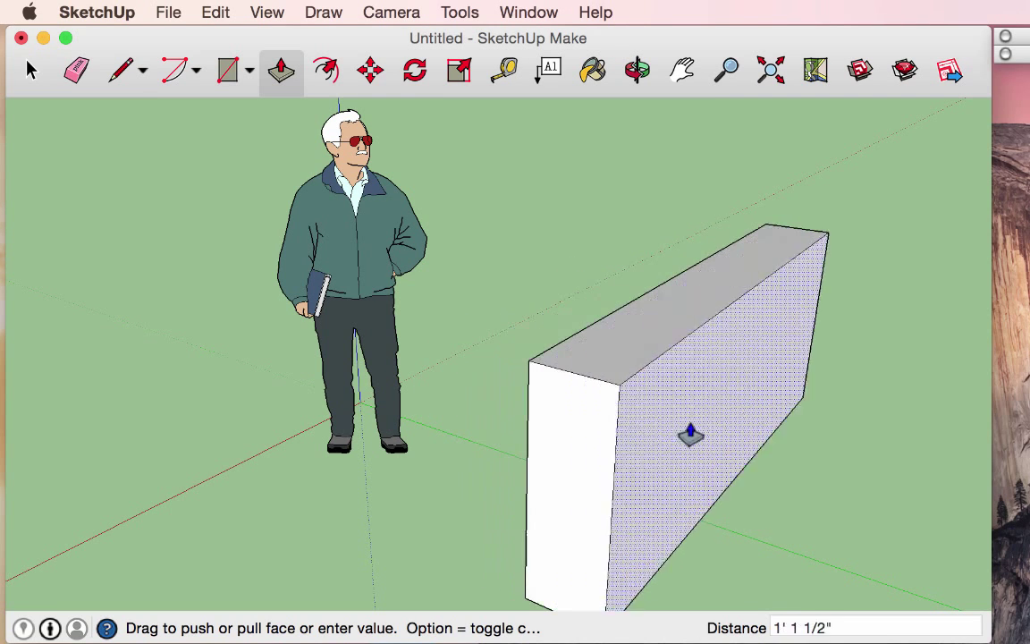
pyautogui.click(691, 433)
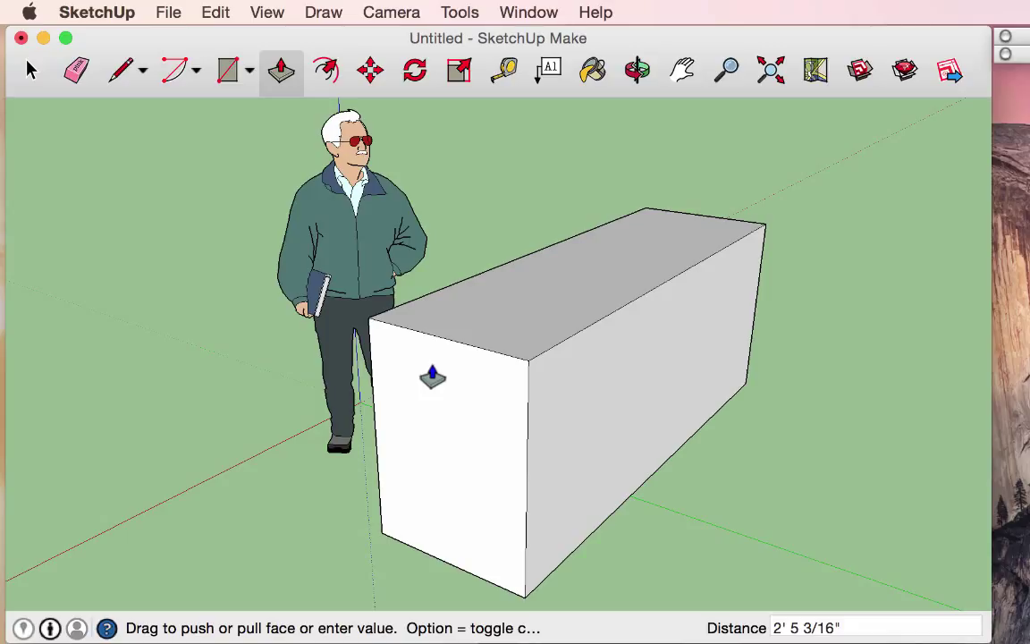
pyautogui.click(433, 376)
pyautogui.write('3')
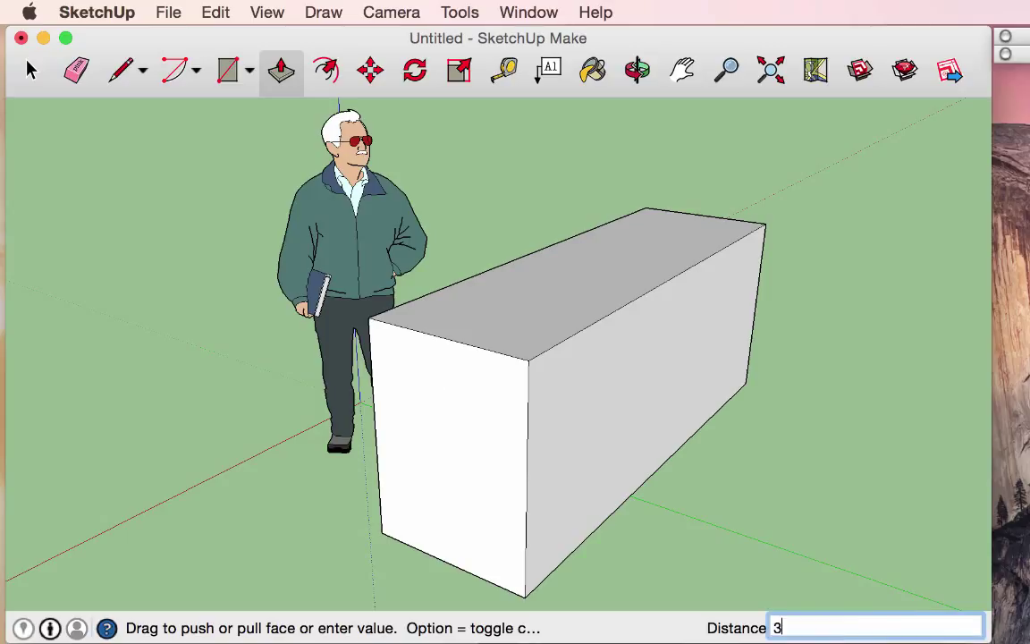
pyautogui.write("'")
pyautogui.press('Return')
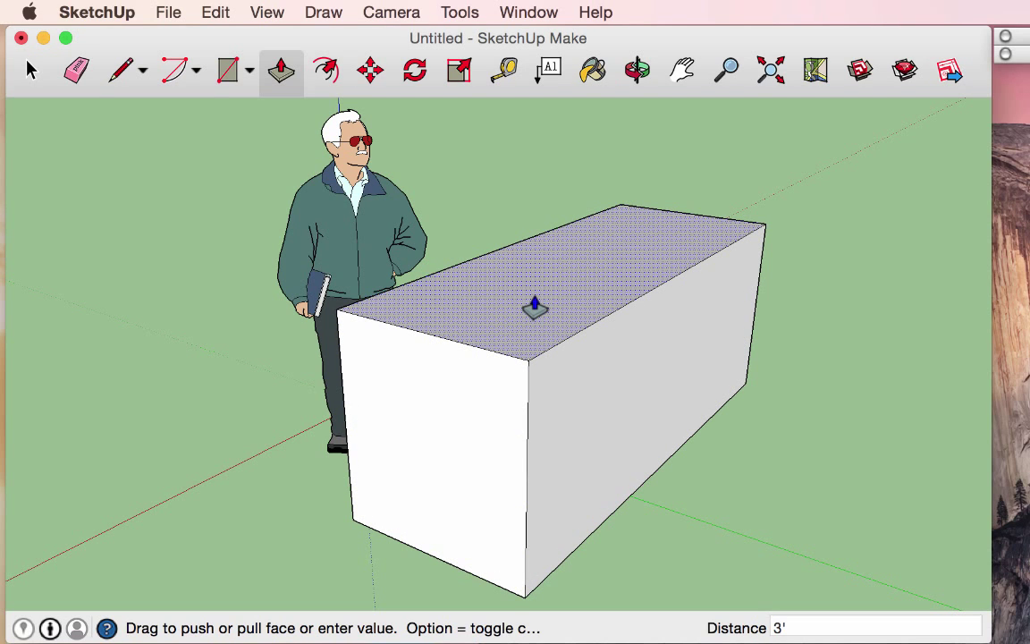
# Push the box's top face down about 1' 3", its long outer side in about 1' 2" and its near end in about 4'
pyautogui.moveTo(535, 307); pyautogui.dragTo(527, 391)
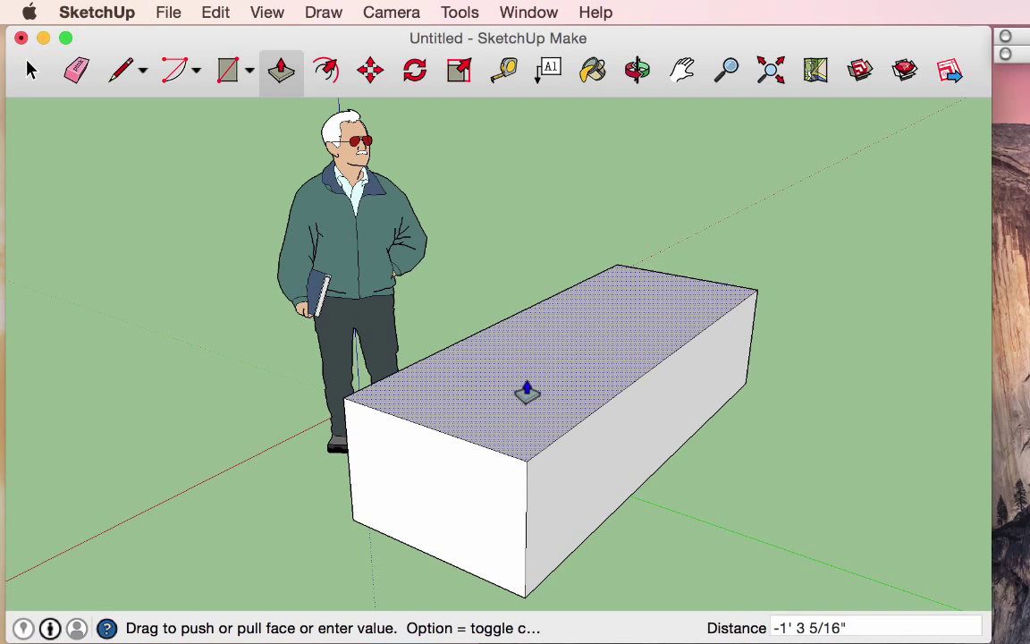
pyautogui.moveTo(527, 391); pyautogui.dragTo(527, 392)
pyautogui.moveTo(679, 395); pyautogui.dragTo(613, 376)
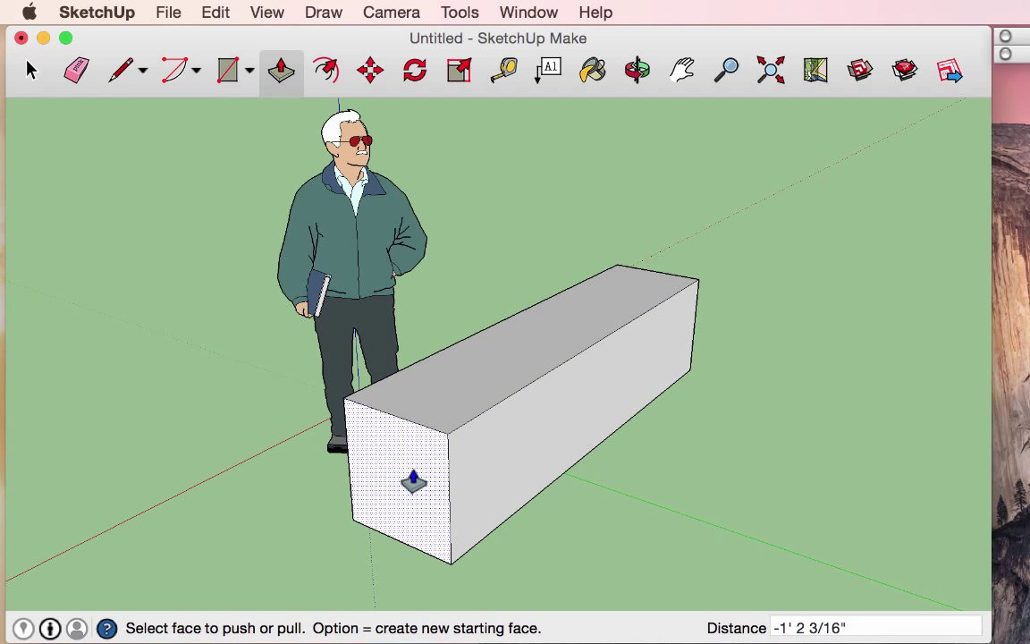
pyautogui.moveTo(413, 481); pyautogui.dragTo(588, 407)
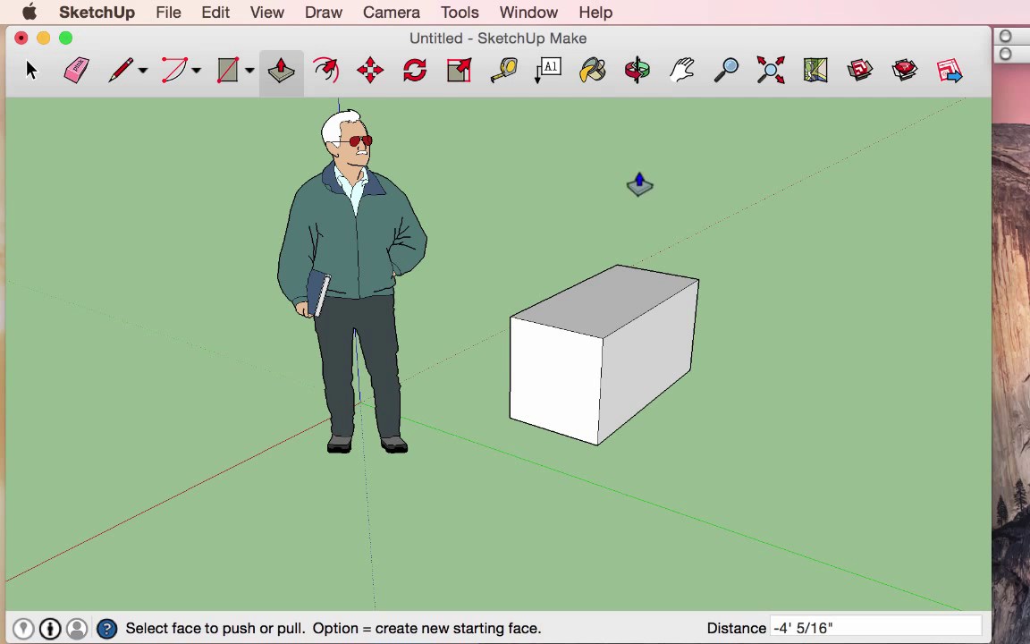
# Orbit to the box's opposite end, push that end inward to shorten the box, and push the long outer side in about 1'
pyautogui.click(637, 70)
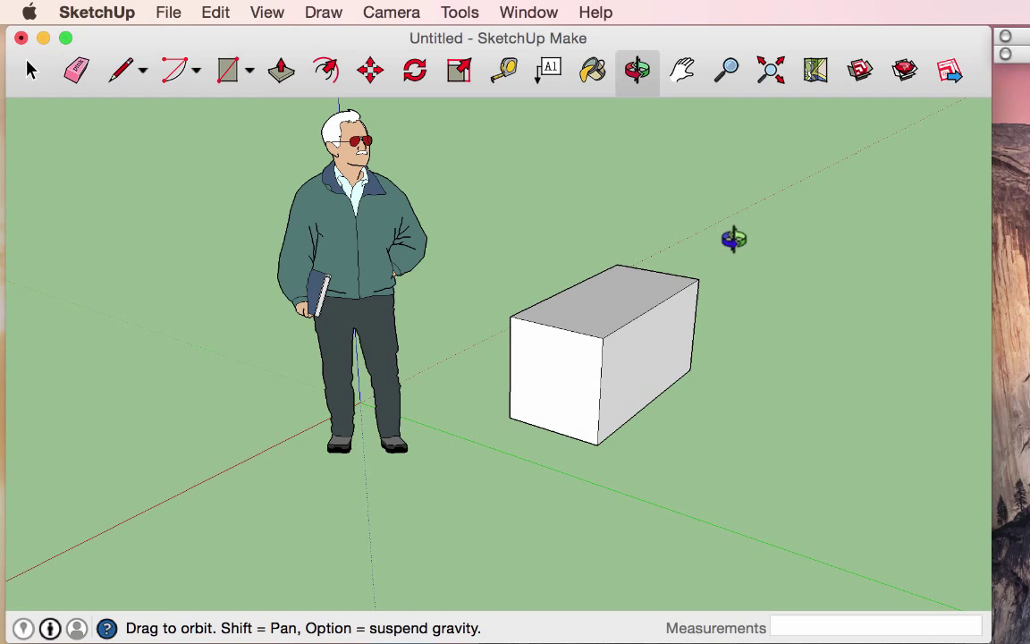
pyautogui.moveTo(780, 254); pyautogui.dragTo(196, 245)
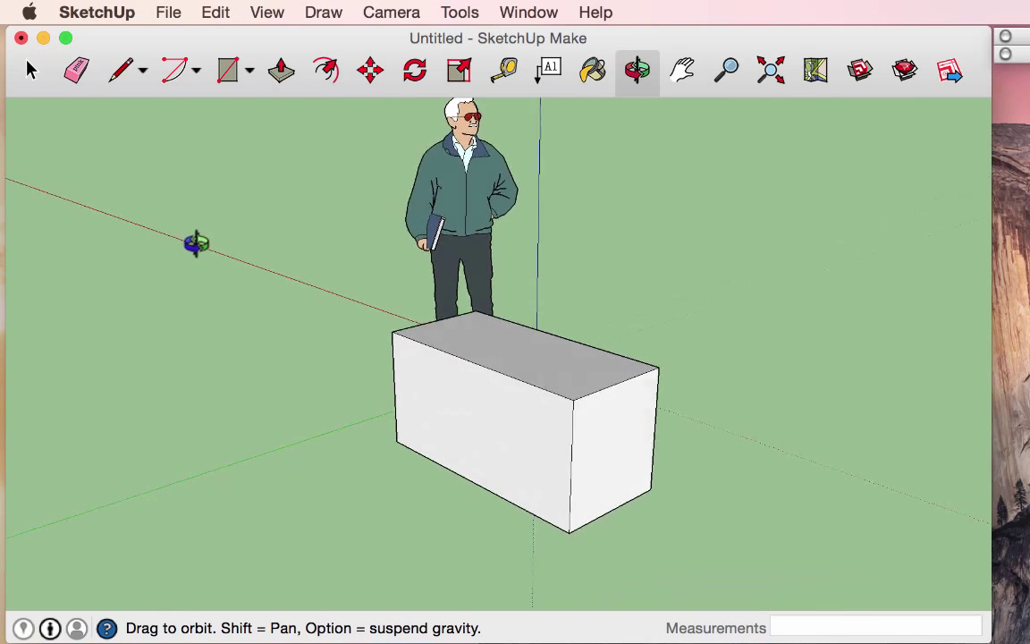
pyautogui.click(280, 73)
pyautogui.moveTo(599, 444); pyautogui.dragTo(508, 411)
pyautogui.moveTo(427, 407); pyautogui.dragTo(488, 407)
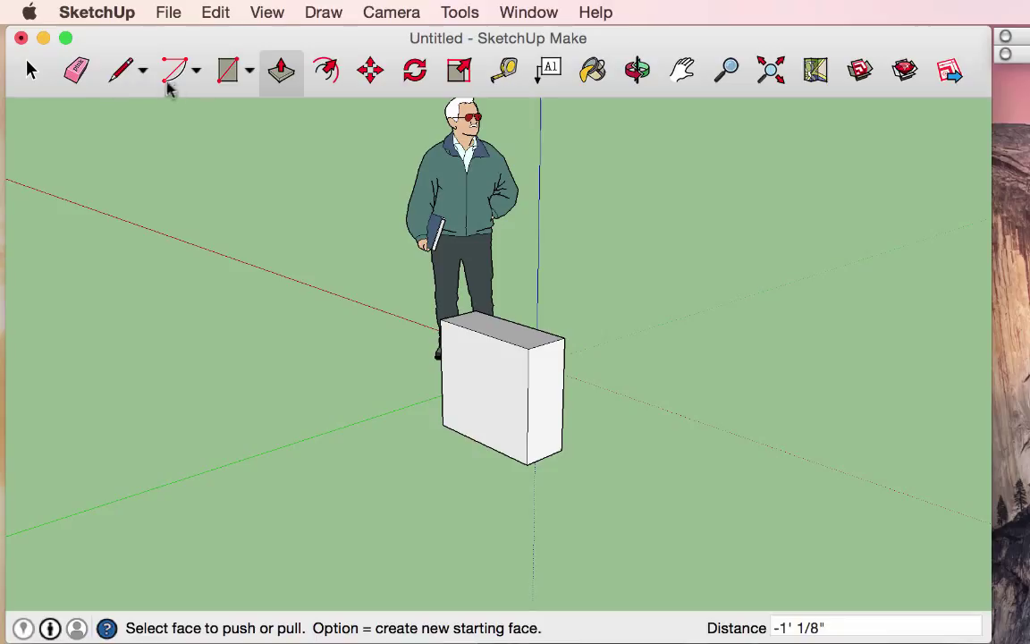
# Draw a loose line on the ground beside the box and Push/Pull the box's long side facing it outward about 1'
pyautogui.click(125, 75)
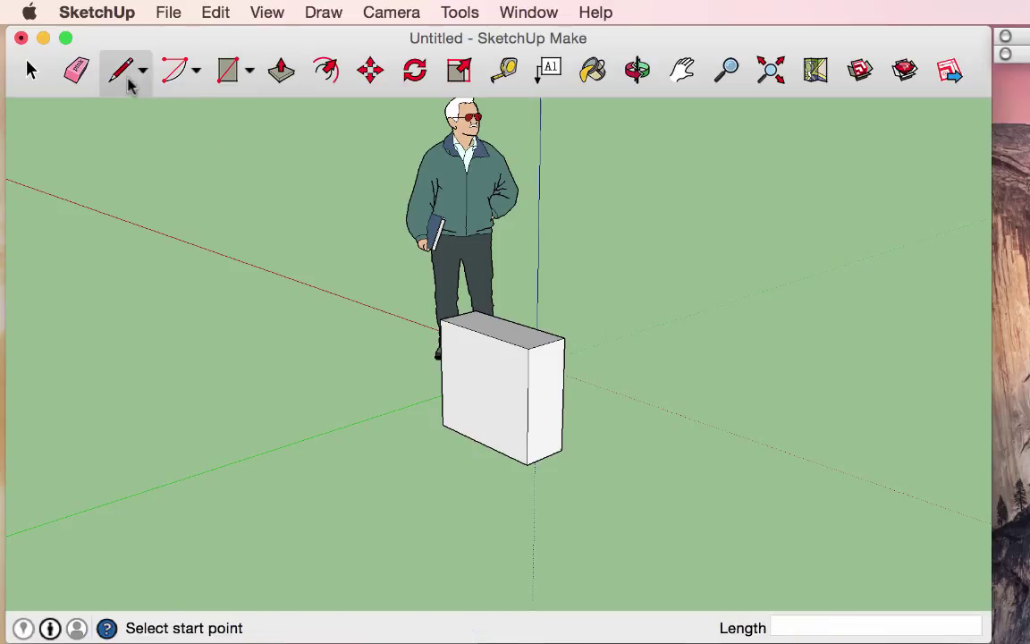
pyautogui.moveTo(235, 419); pyautogui.dragTo(390, 495)
pyautogui.click(279, 71)
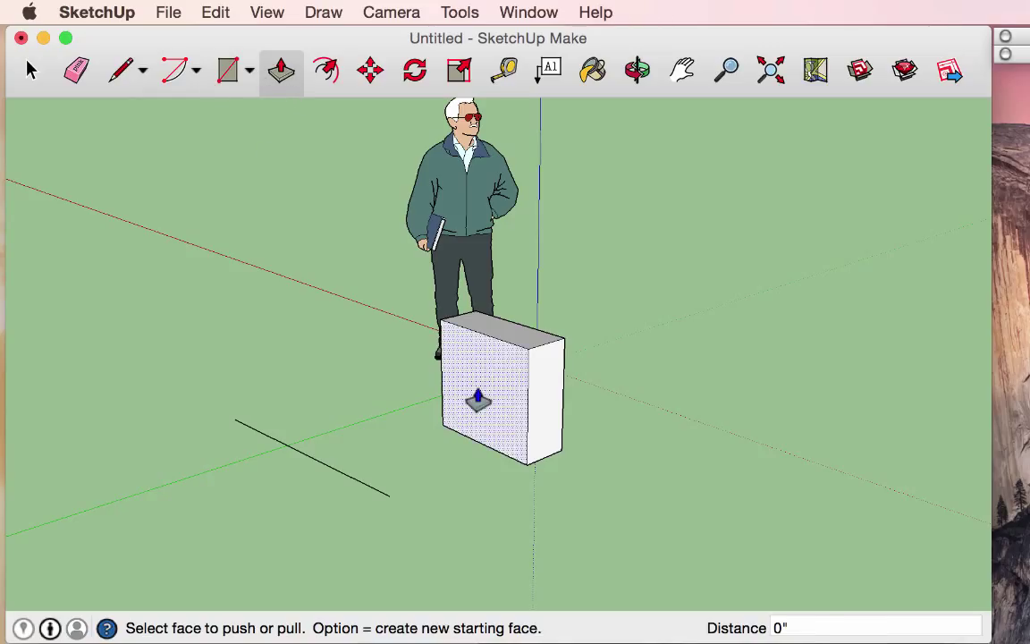
pyautogui.moveTo(476, 400); pyautogui.dragTo(430, 412)
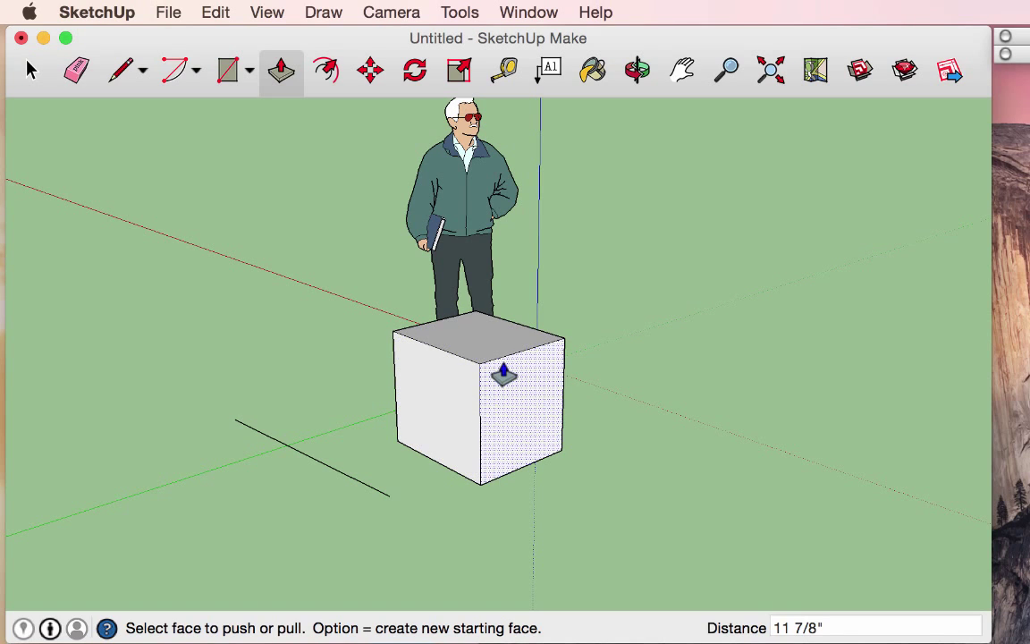
# Draw a flat rectangle on the ground on the box's other side and Push/Pull it up into a smaller second box
pyautogui.click(227, 70)
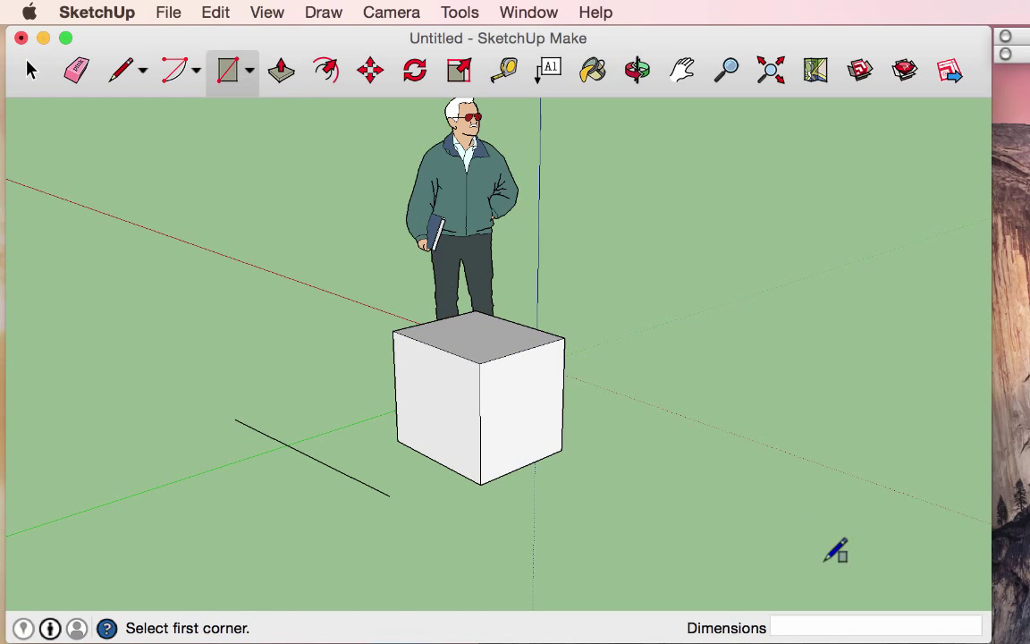
pyautogui.click(637, 461)
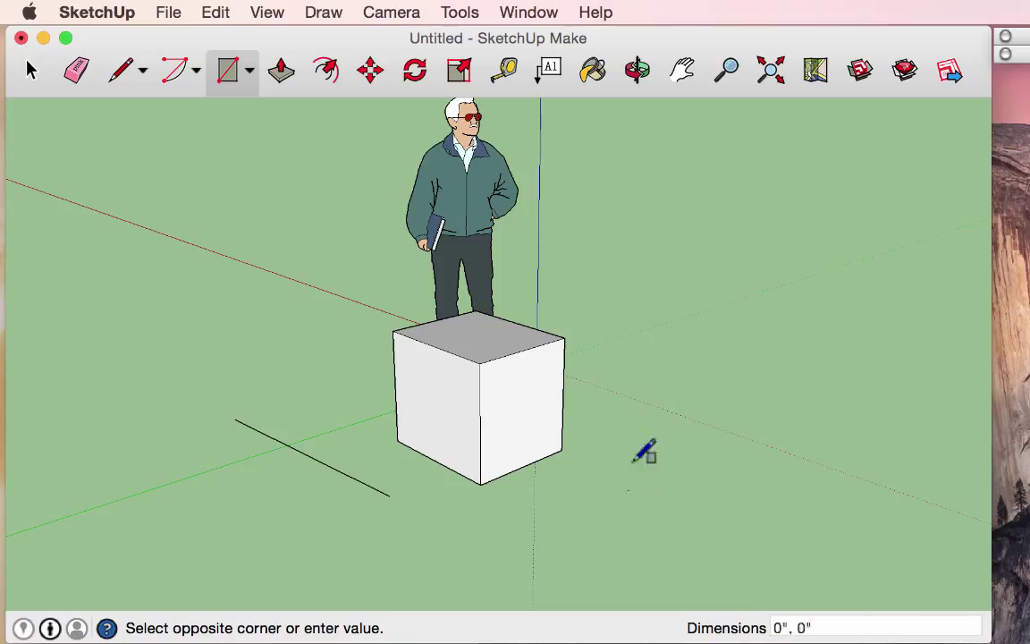
pyautogui.click(778, 467)
pyautogui.click(281, 72)
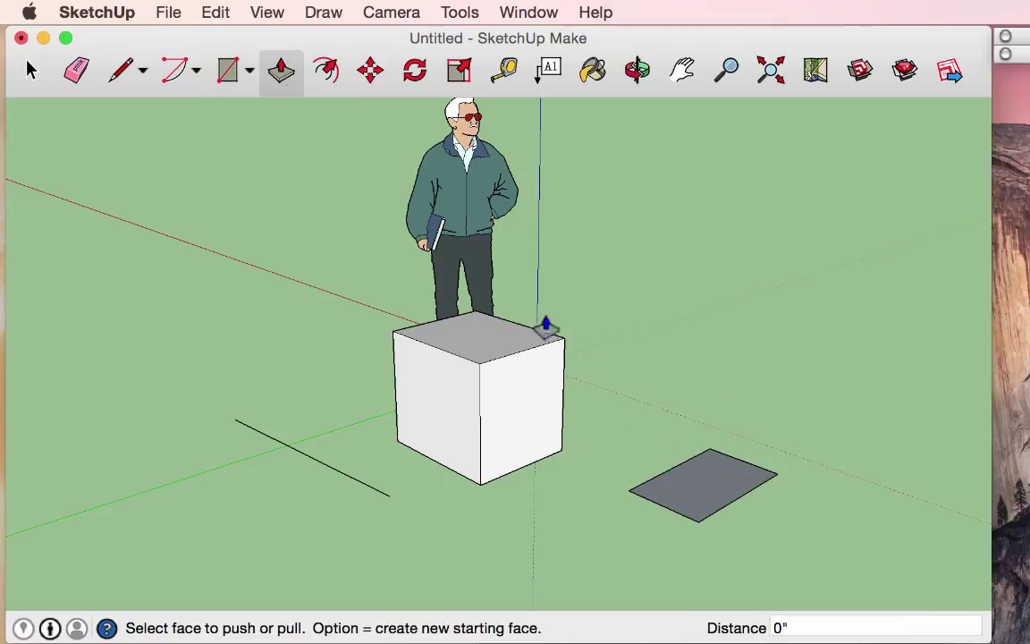
pyautogui.moveTo(722, 481); pyautogui.dragTo(691, 410)
pyautogui.click(692, 410)
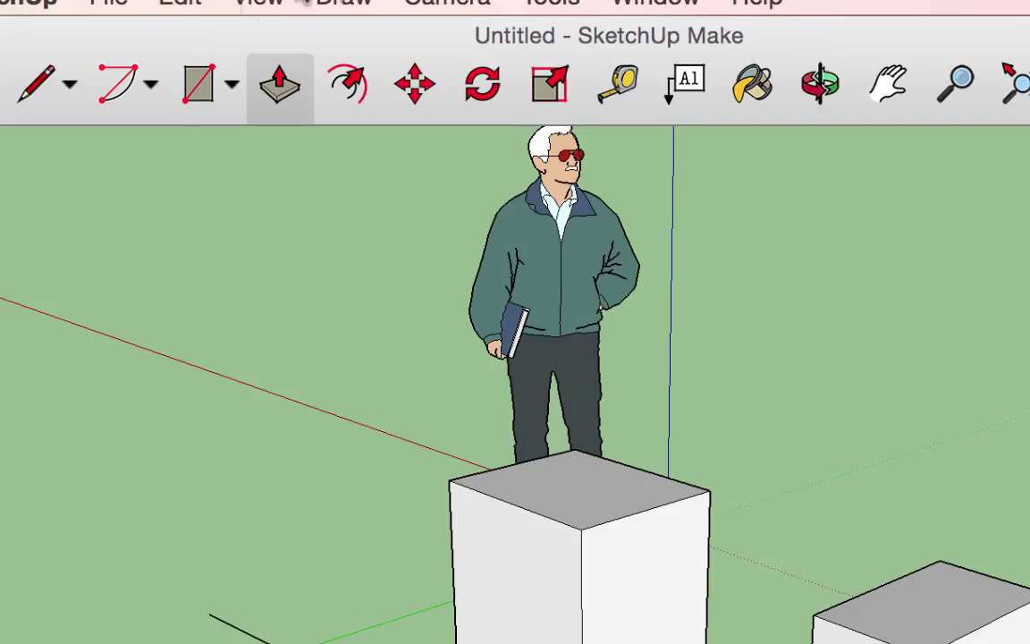
# Offset the edges of the larger box's top face inward by 2"
pyautogui.click(347, 87)
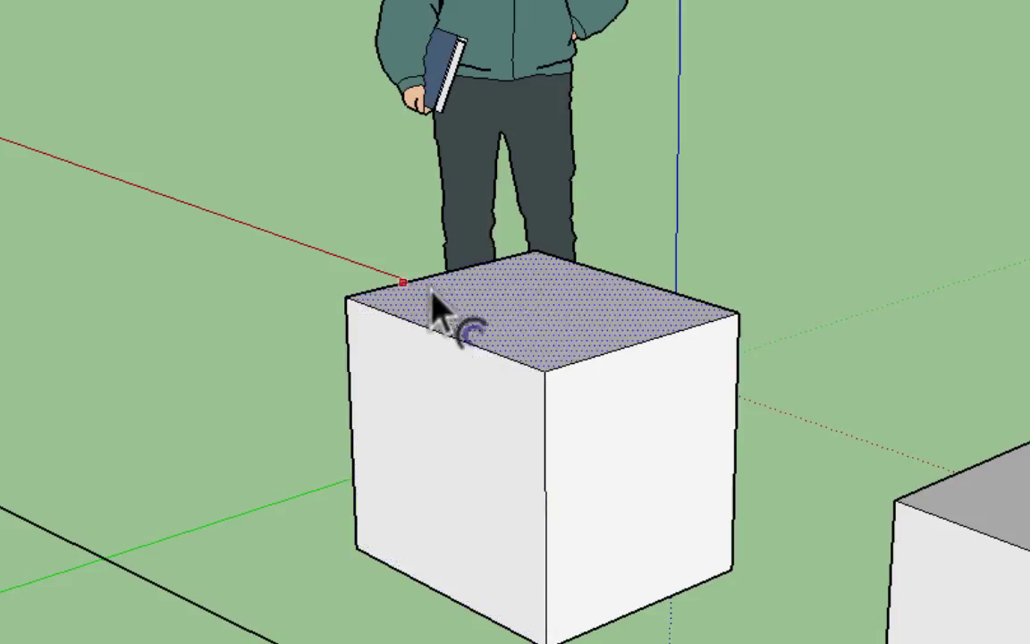
pyautogui.click(551, 322)
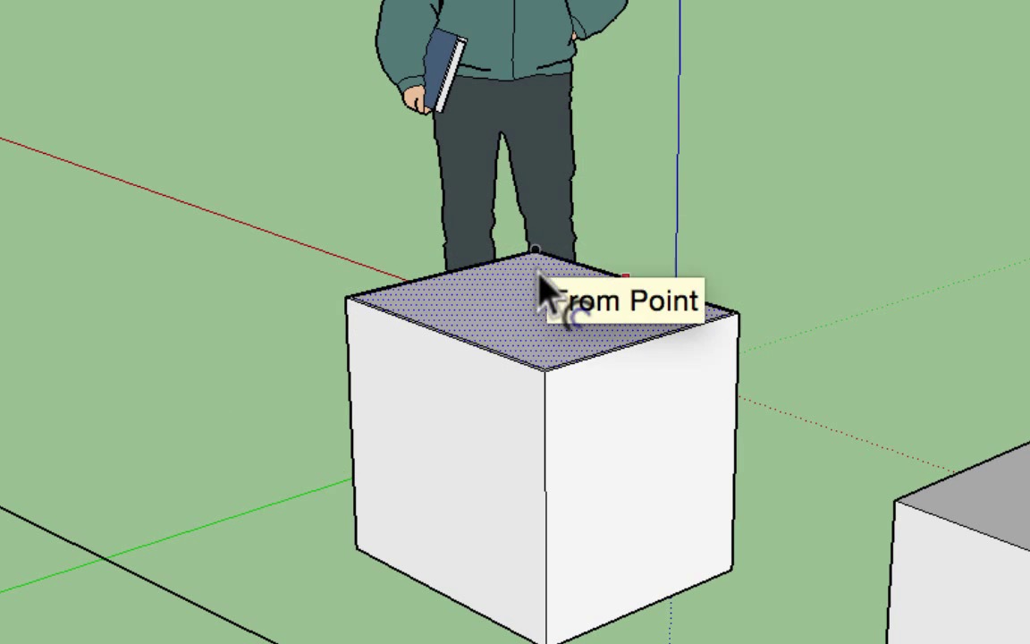
pyautogui.scroll(-3, 533, 279)
pyautogui.scroll(5, 376, 165)
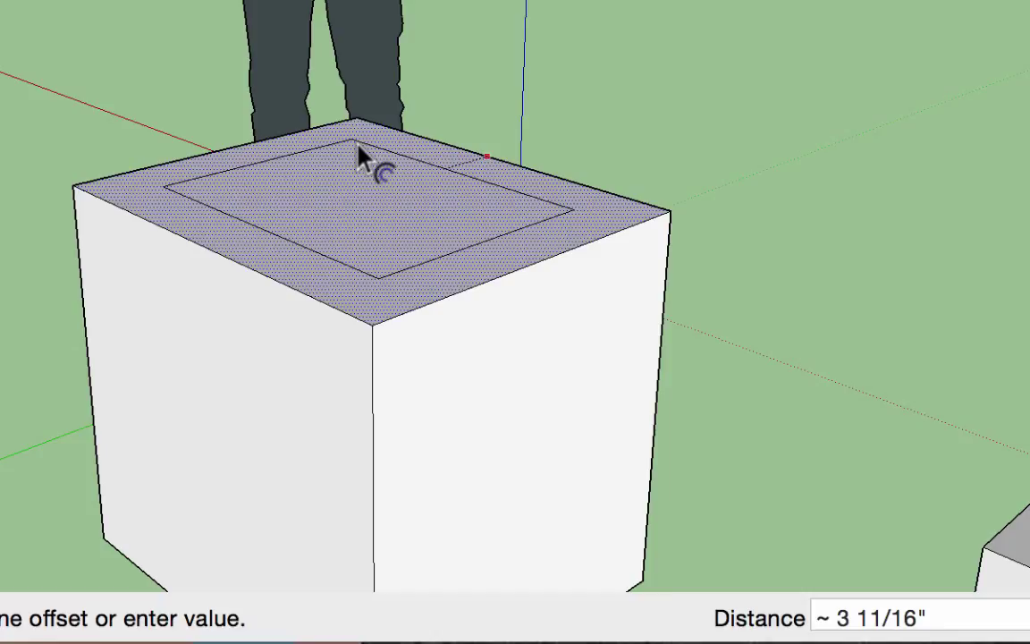
pyautogui.press('Tab')
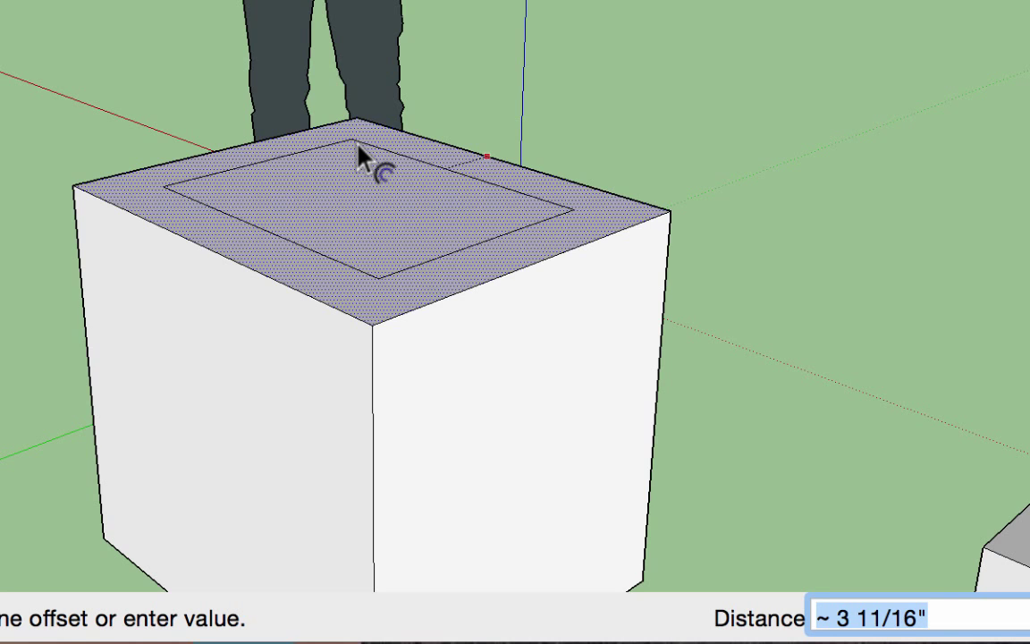
pyautogui.write('2')
pyautogui.press('Return')
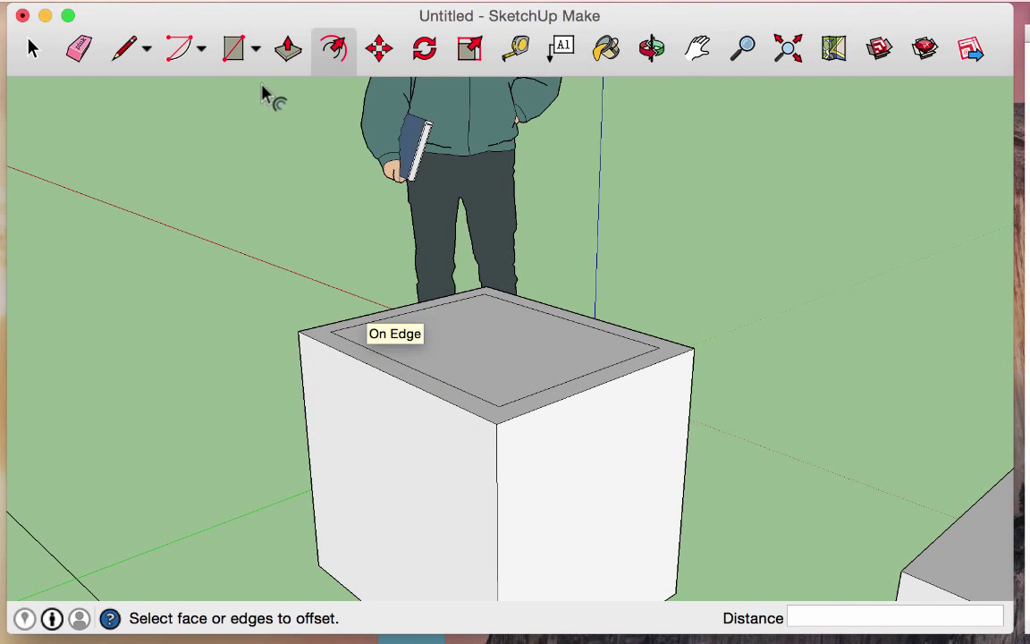
# Push the inner top face down about 1' 11 1/2" to the box's bottom edge, inspect the opening from above, and undo the push
pyautogui.click(288, 50)
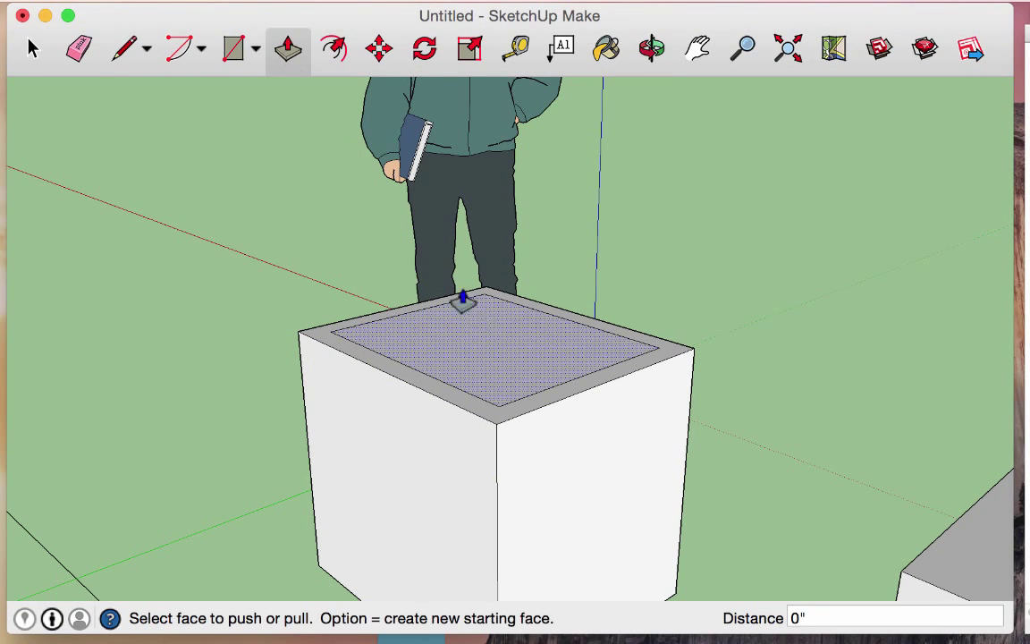
pyautogui.moveTo(481, 322); pyautogui.dragTo(329, 589)
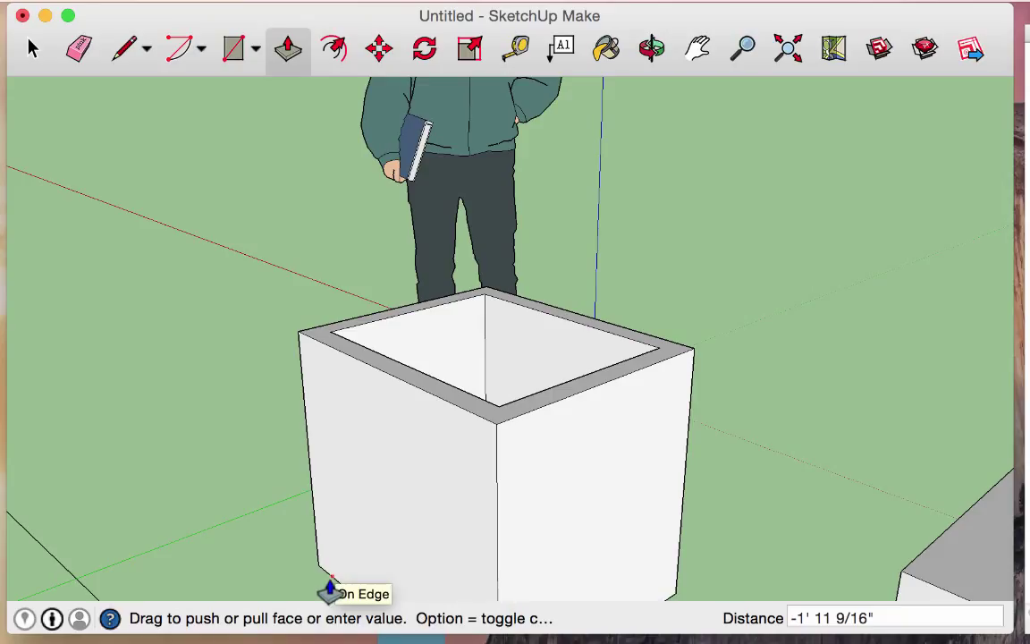
pyautogui.moveTo(329, 586)
pyautogui.mouseDown()
pyautogui.moveTo(389, 347)
pyautogui.moveTo(353, 164)
pyautogui.moveTo(347, 421)
pyautogui.moveTo(371, 360)
pyautogui.moveTo(379, 249)
pyautogui.moveTo(388, 426)
pyautogui.moveTo(380, 229)
pyautogui.moveTo(388, 502)
pyautogui.moveTo(357, 564)
pyautogui.moveTo(318, 575)
pyautogui.mouseUp()
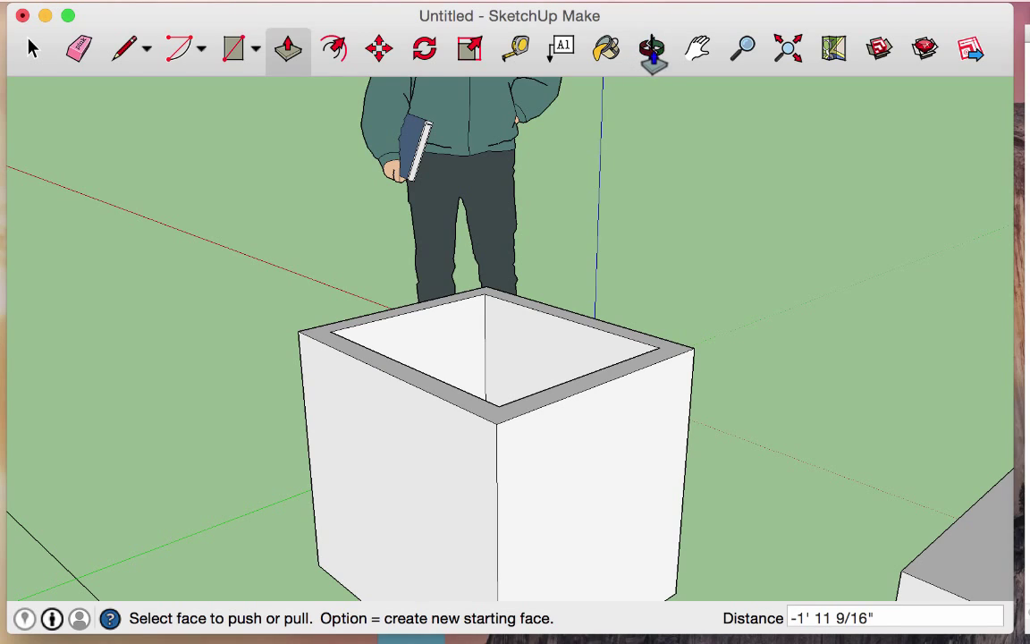
pyautogui.click(652, 49)
pyautogui.moveTo(668, 287); pyautogui.dragTo(301, 506)
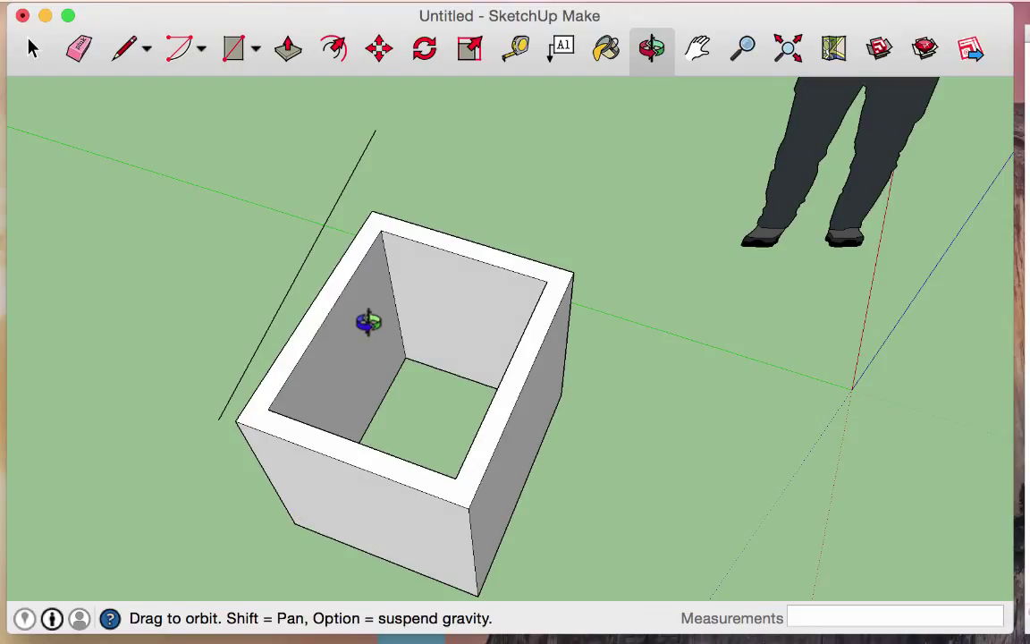
pyautogui.press('super+z')
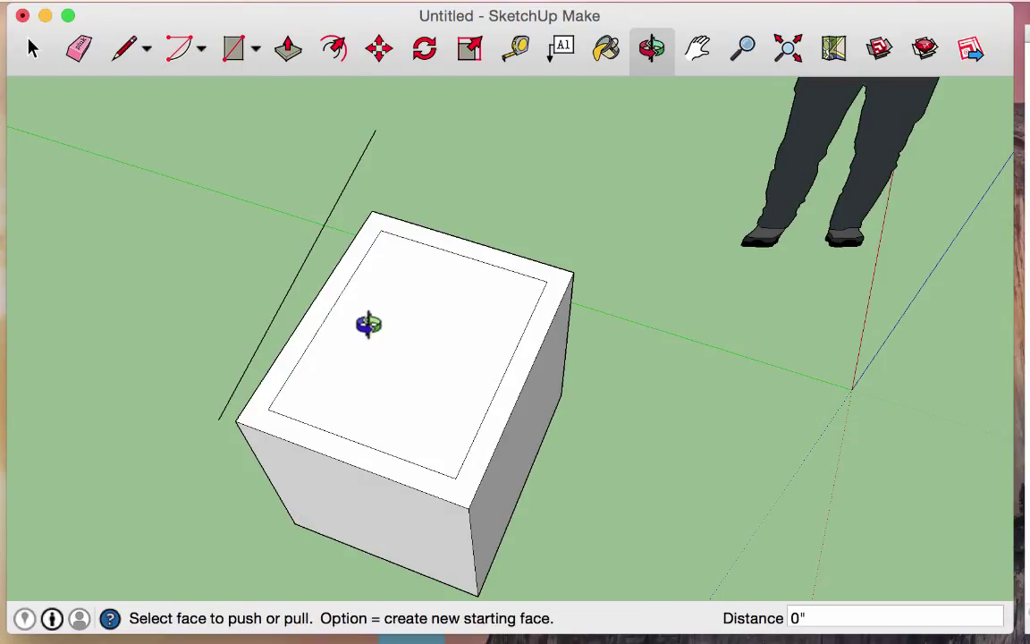
# Push the inner top face down to the box's bottom a second time and undo it
pyautogui.click(288, 49)
pyautogui.moveTo(380, 345); pyautogui.dragTo(508, 543)
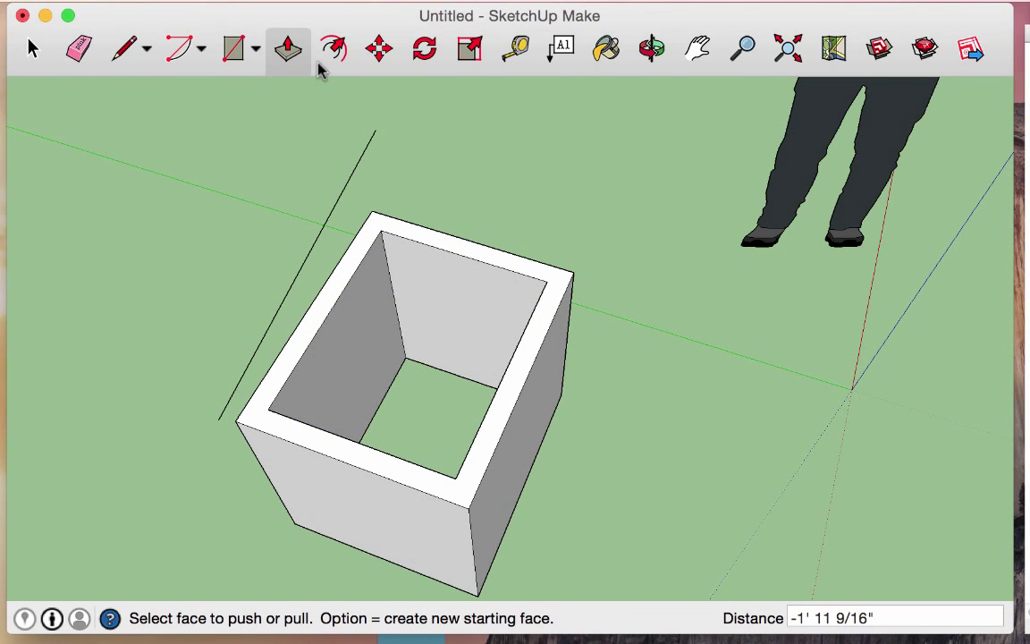
pyautogui.press('super+z')
# Push the inner top face down about 4' 5", past the box's base, view it from another angle, and undo the push
pyautogui.moveTo(367, 358); pyautogui.dragTo(520, 589)
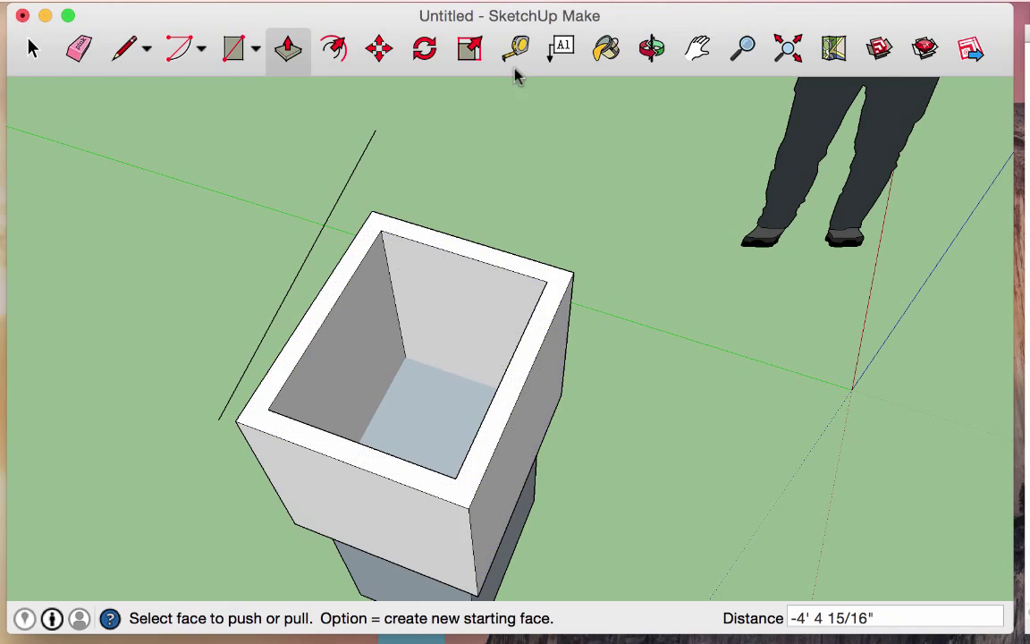
pyautogui.click(651, 48)
pyautogui.moveTo(550, 322); pyautogui.dragTo(576, 474)
pyautogui.press('super+z')
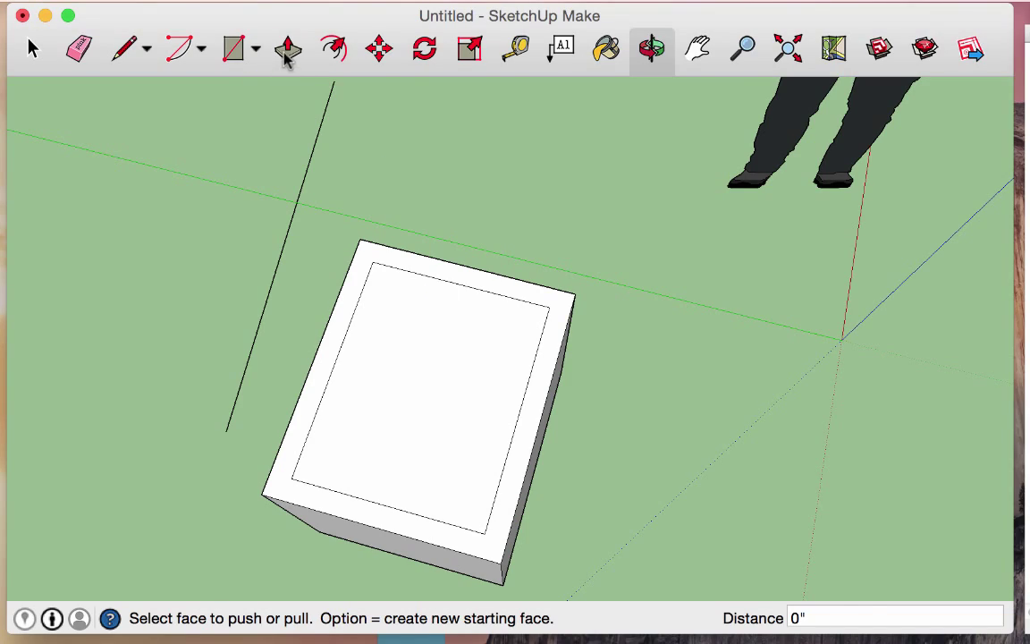
# Push the inner top face down to the box's bottom edge, about 1' 11 1/2", to cut a hole right through the box
pyautogui.click(410, 414)
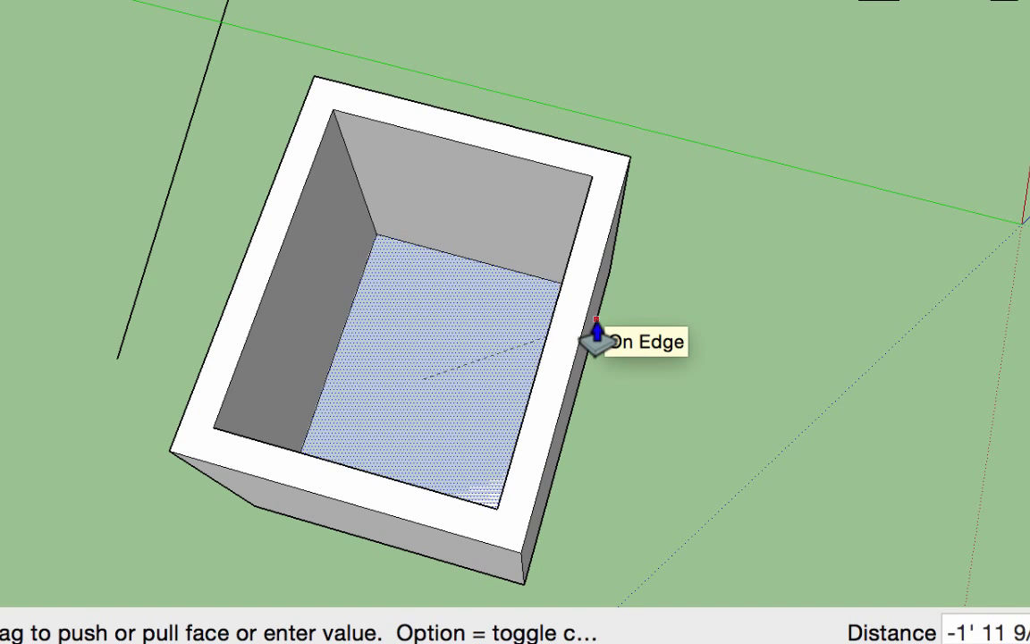
pyautogui.click(597, 338)
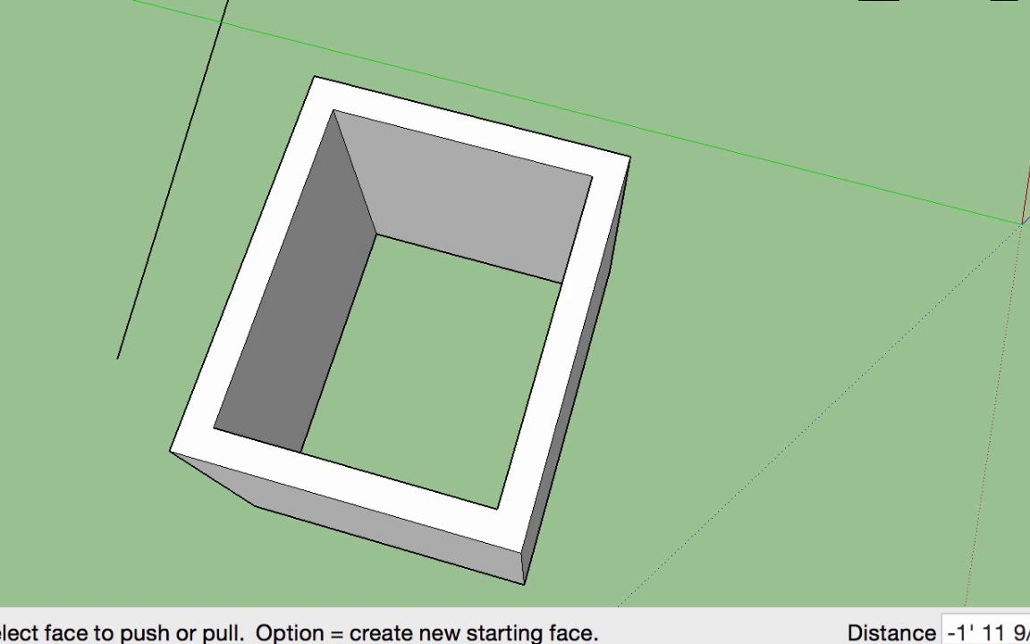
pyautogui.press('o')
pyautogui.moveTo(740, 126)
pyautogui.mouseDown()
pyautogui.moveTo(605, 7)
pyautogui.moveTo(512, 4)
pyautogui.moveTo(656, 61)
pyautogui.mouseUp()
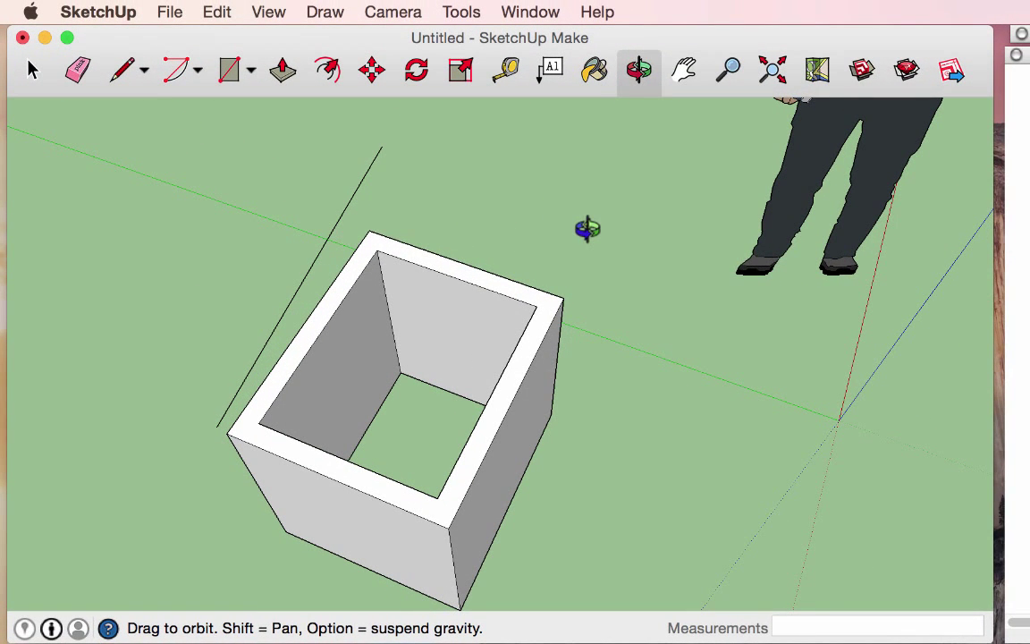
# Try to move the hollow box by picking only its top rim face, shifting it about 1' 7", and undo the move
pyautogui.click(368, 77)
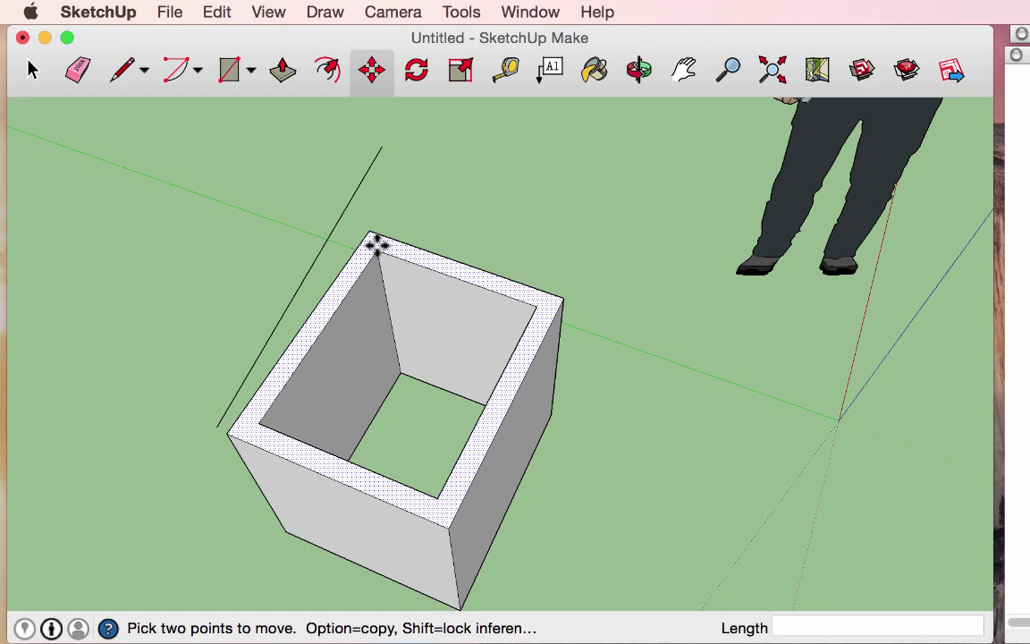
pyautogui.click(377, 244)
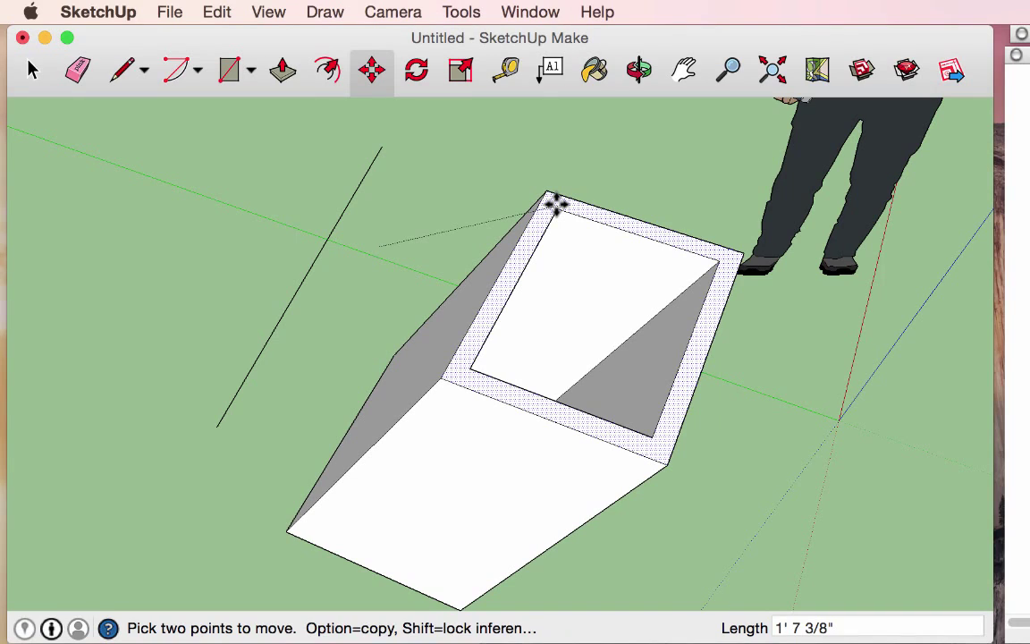
pyautogui.click(555, 204)
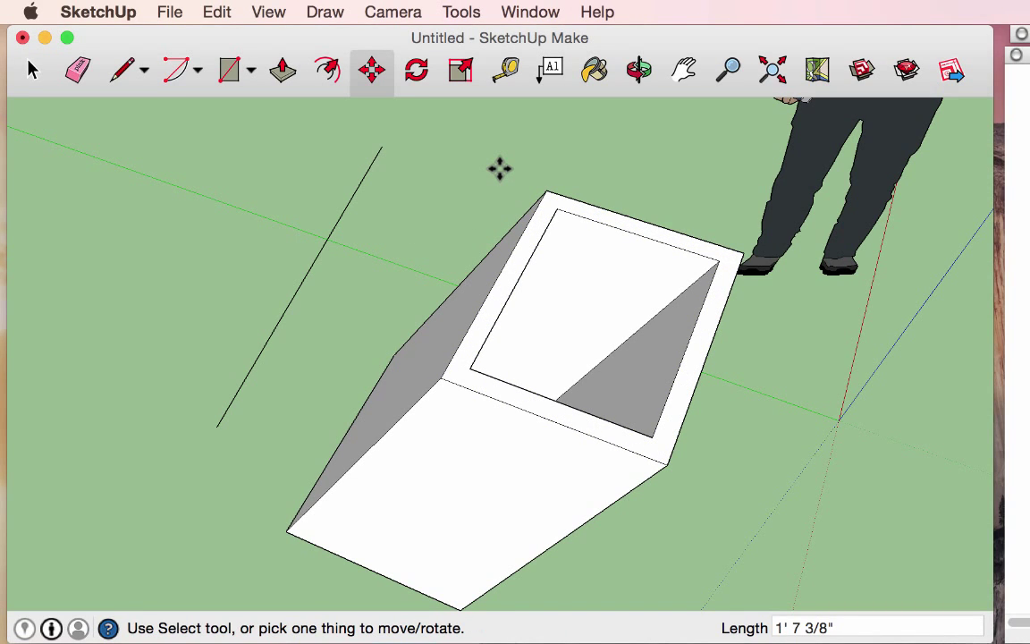
pyautogui.press('super+z')
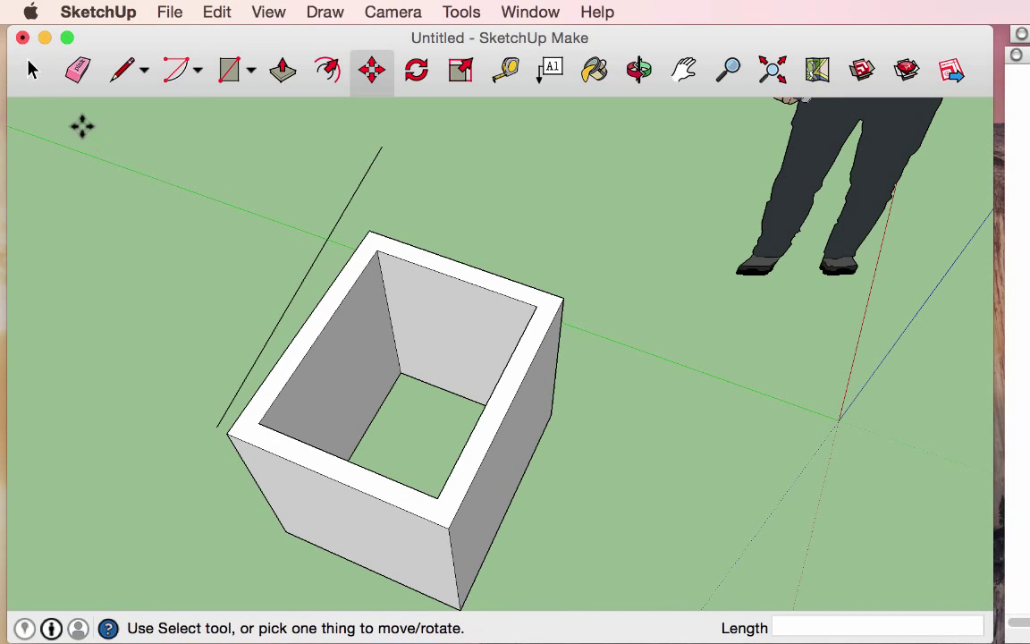
# Window-select the upper part of the hollow box, try to move that selection about 1' 2", and cancel the move
pyautogui.click(32, 71)
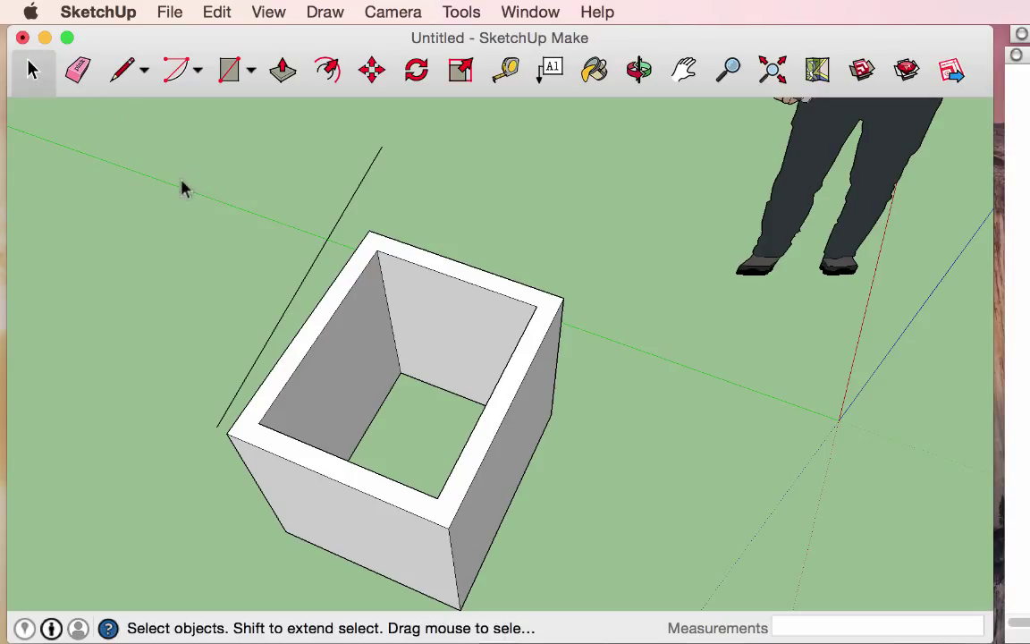
pyautogui.moveTo(180, 177); pyautogui.dragTo(605, 619)
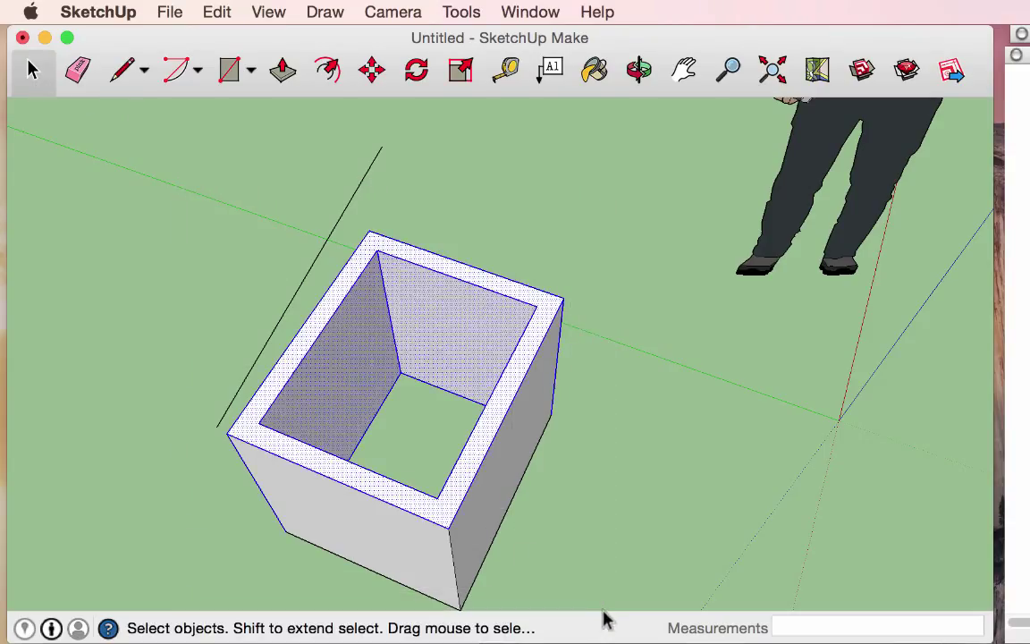
pyautogui.click(373, 72)
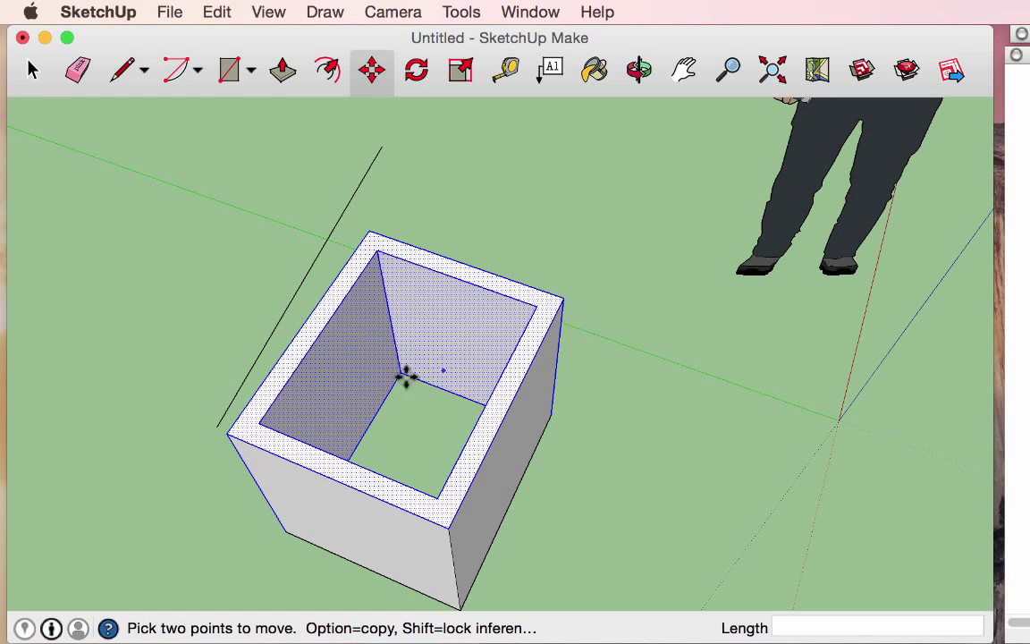
pyautogui.click(371, 242)
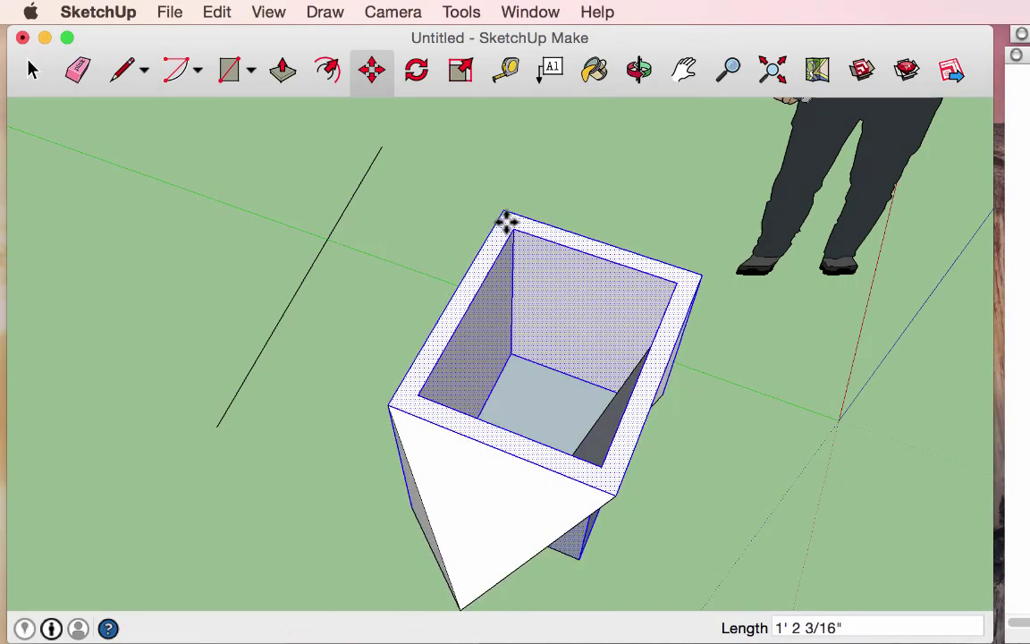
pyautogui.press('Escape')
# Window-select the entire hollow box, try moving it about 2' 2", and undo the move
pyautogui.scroll(-4, 506, 221)
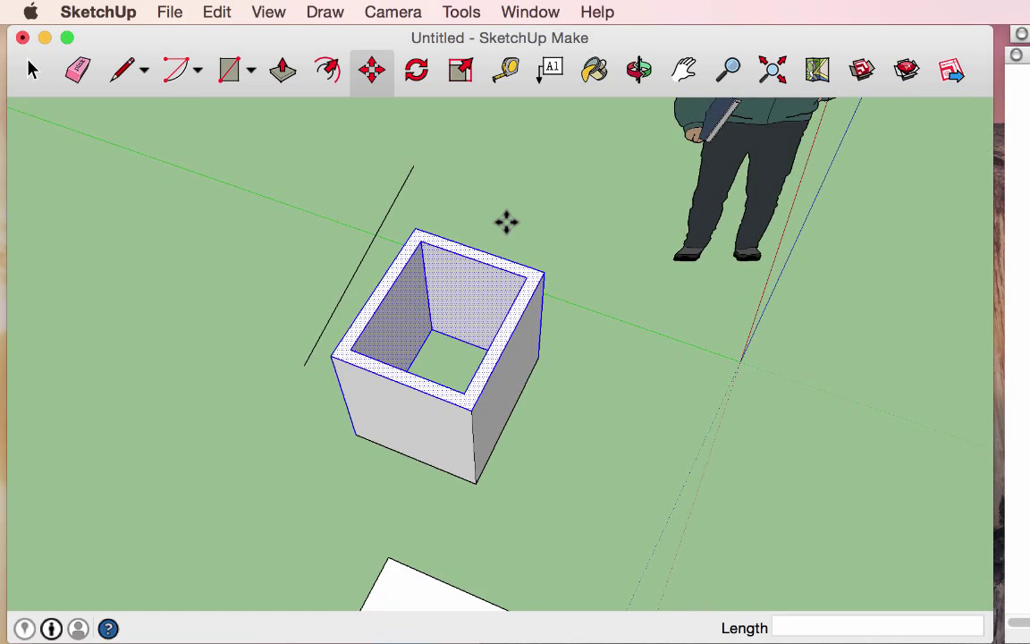
pyautogui.press('space')
pyautogui.moveTo(271, 181); pyautogui.dragTo(646, 507)
pyautogui.press('m')
pyautogui.click(479, 223)
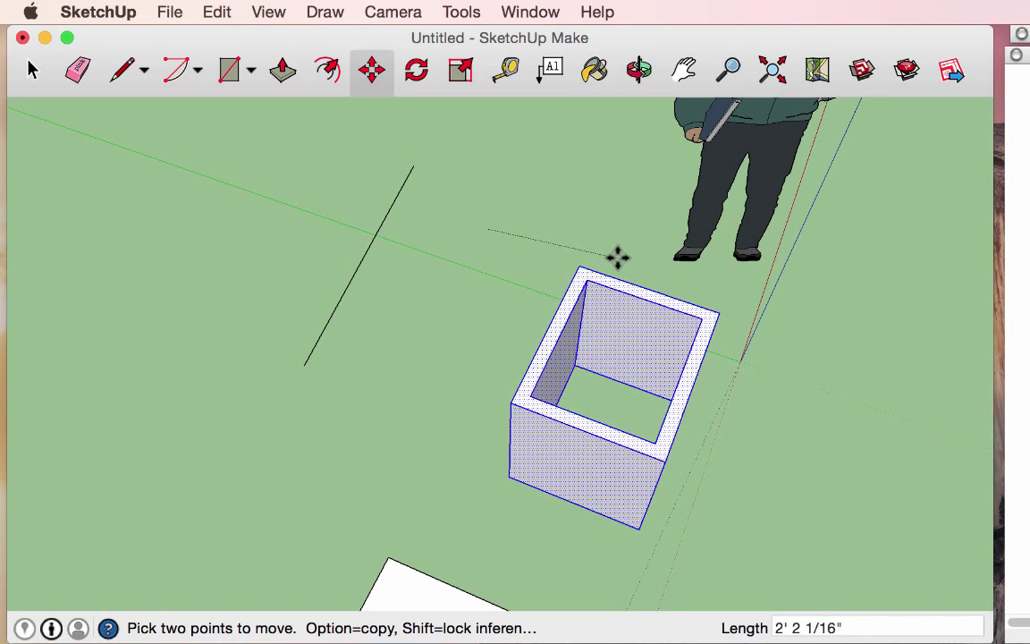
pyautogui.press('super+z')
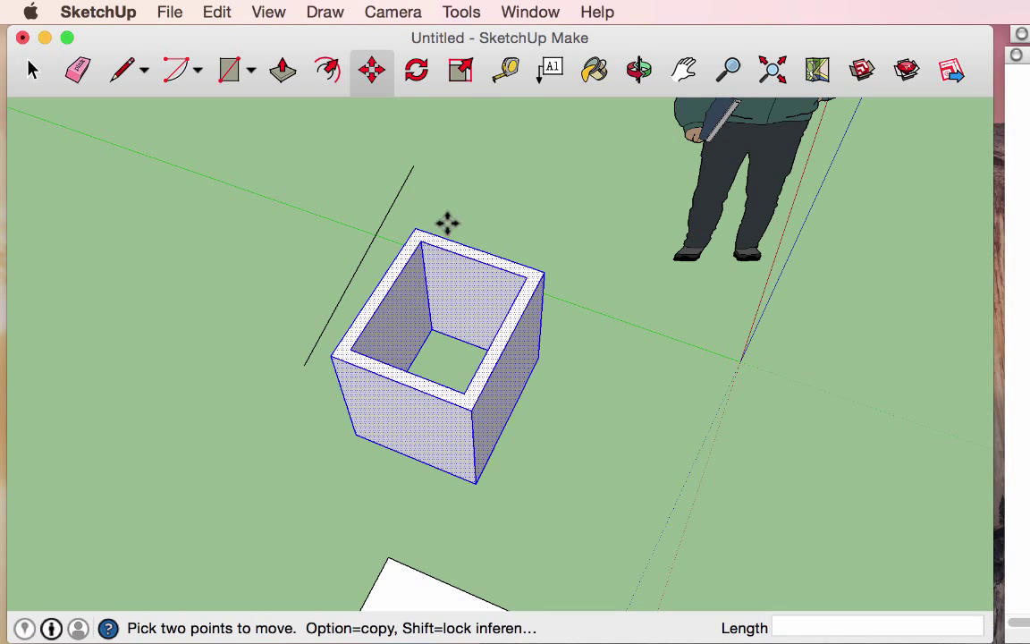
# Move the selected hollow box about 10" away from the free line, then about 2' 8" more, over the origin
pyautogui.click(458, 404)
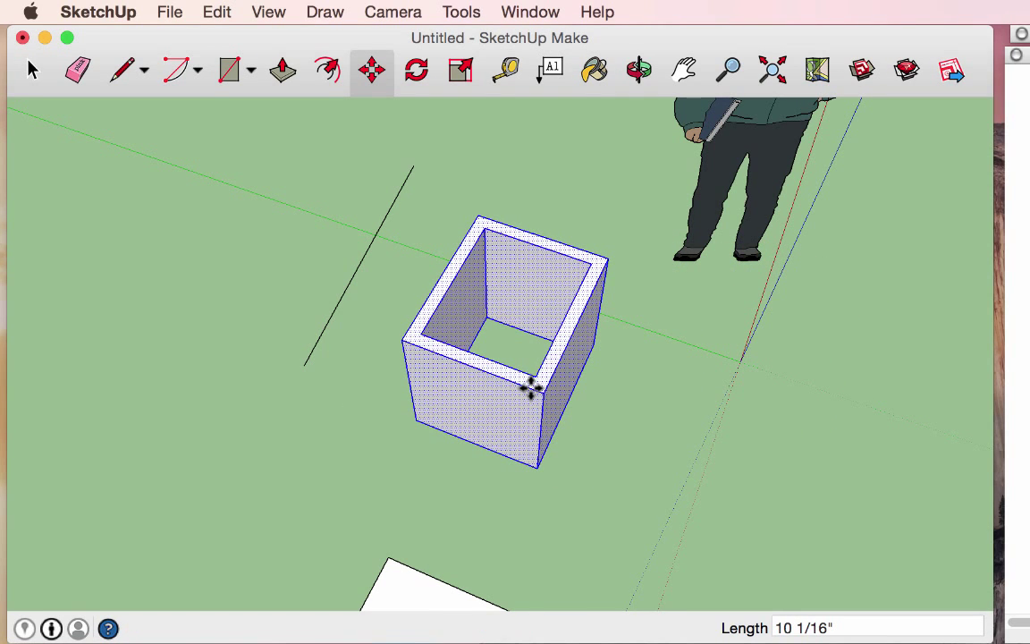
pyautogui.click(531, 386)
pyautogui.click(307, 498)
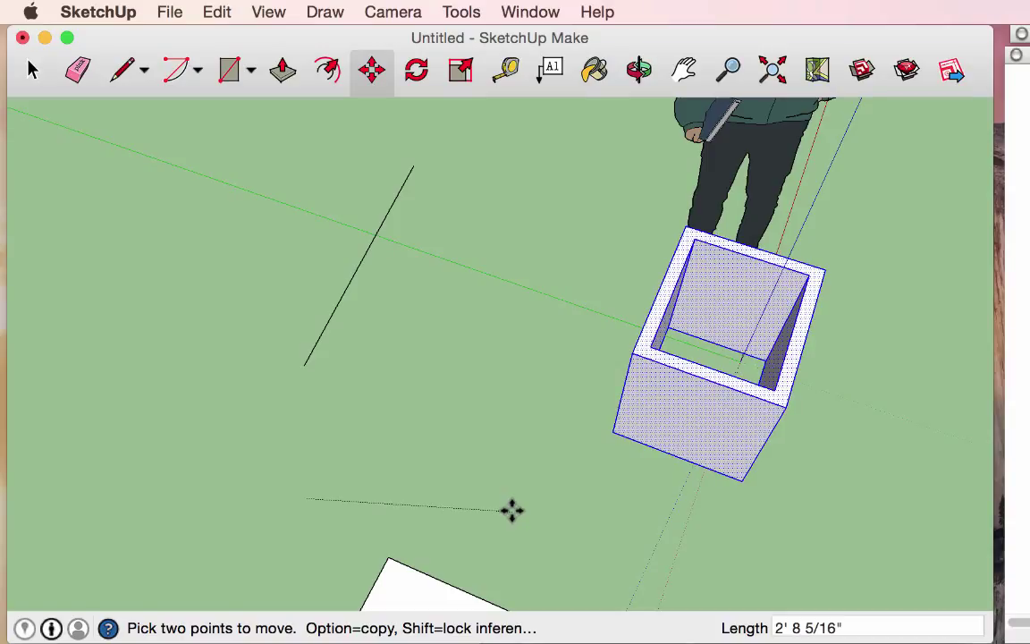
pyautogui.click(512, 510)
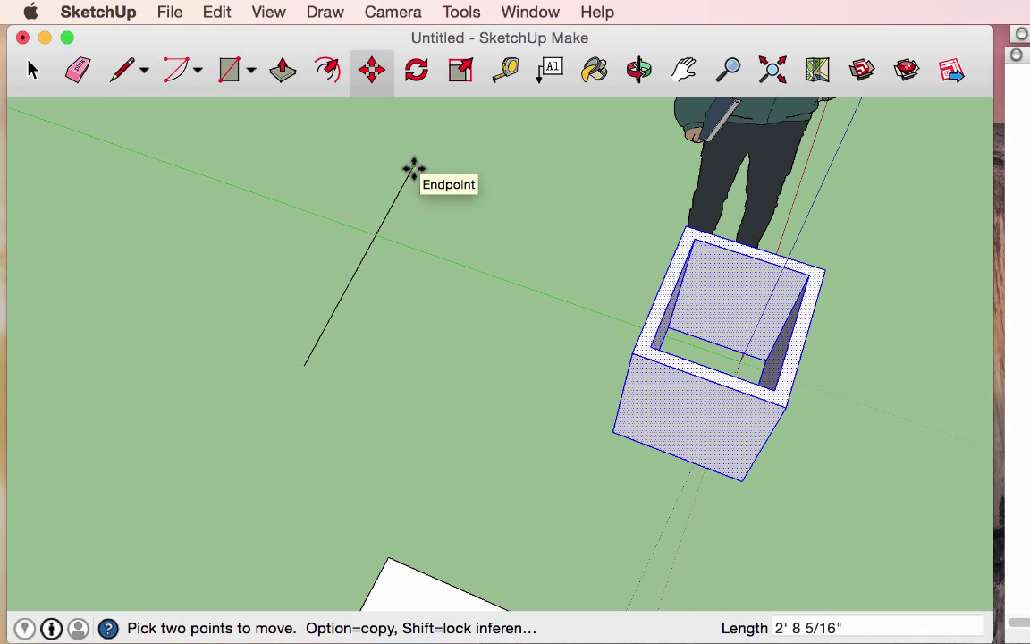
# Move the hollow box about 4' 3" using the free line's upper and lower endpoints as reference, then about 3' 4" freehand
pyautogui.click(413, 168)
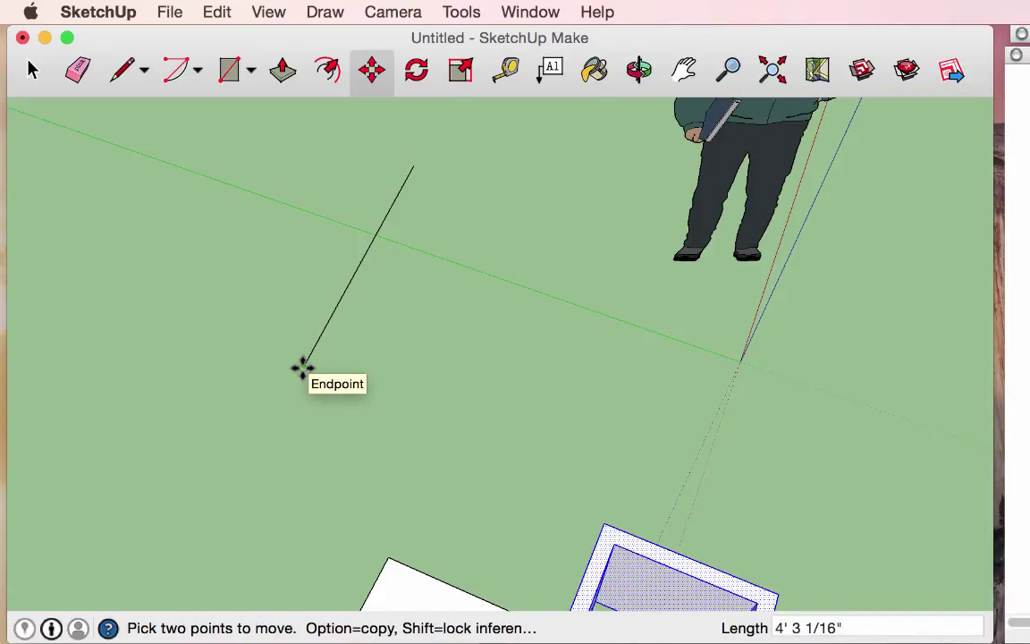
pyautogui.click(303, 367)
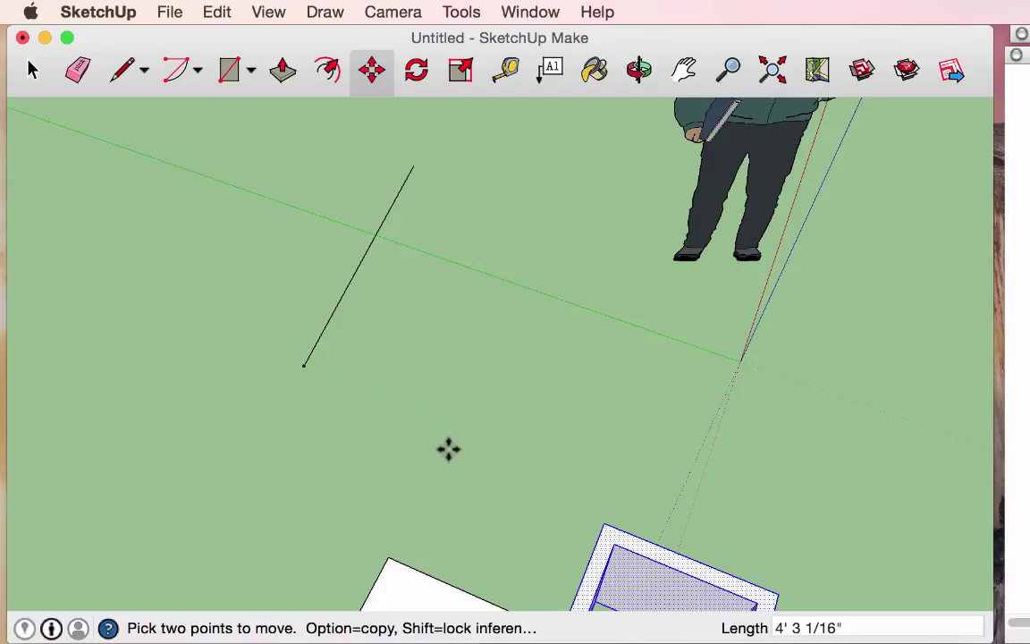
pyautogui.click(341, 469)
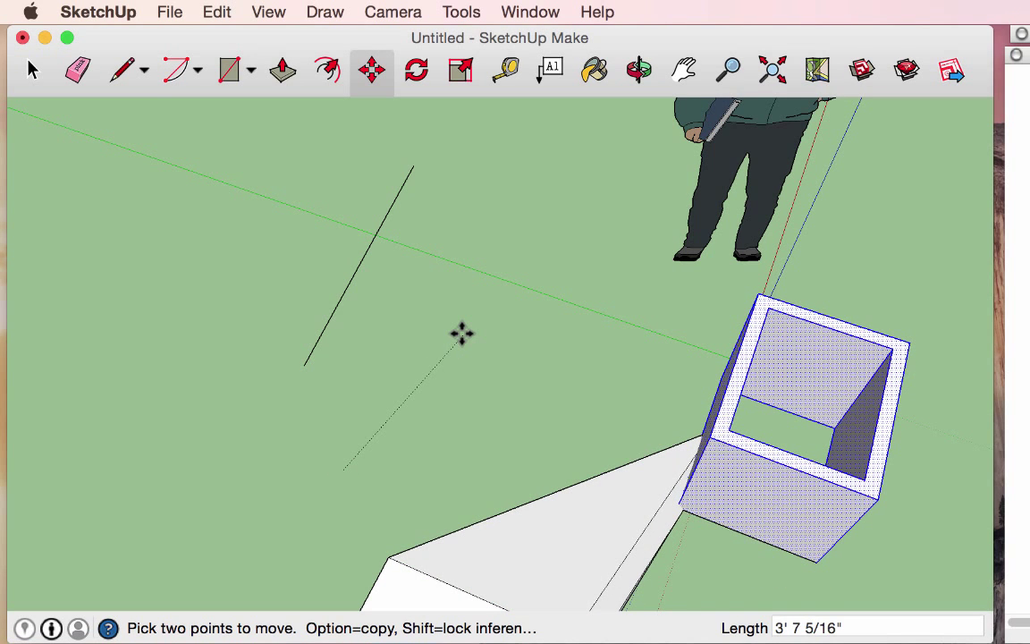
pyautogui.scroll(-5, 461, 333)
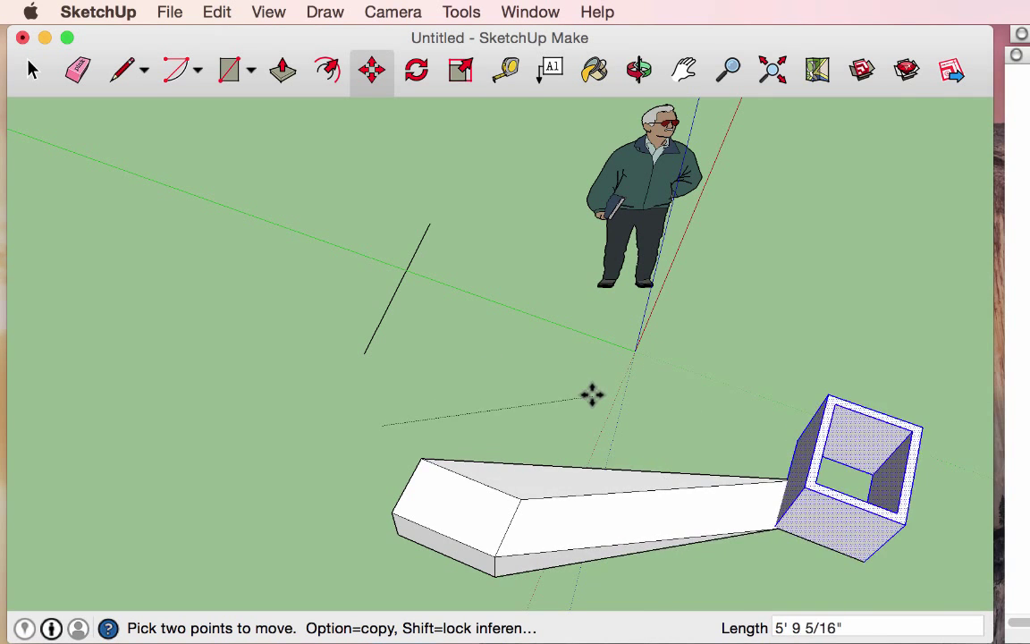
pyautogui.click(495, 379)
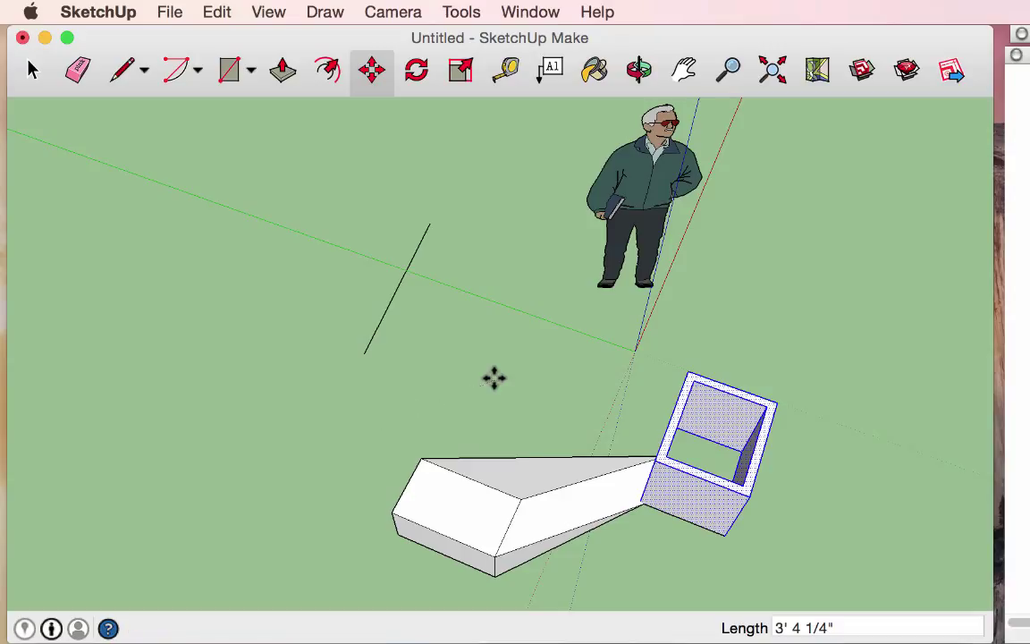
# Draw a line parallel to the green axis across the free line, and select the free line's upper segment beyond the crossing
pyautogui.click(125, 71)
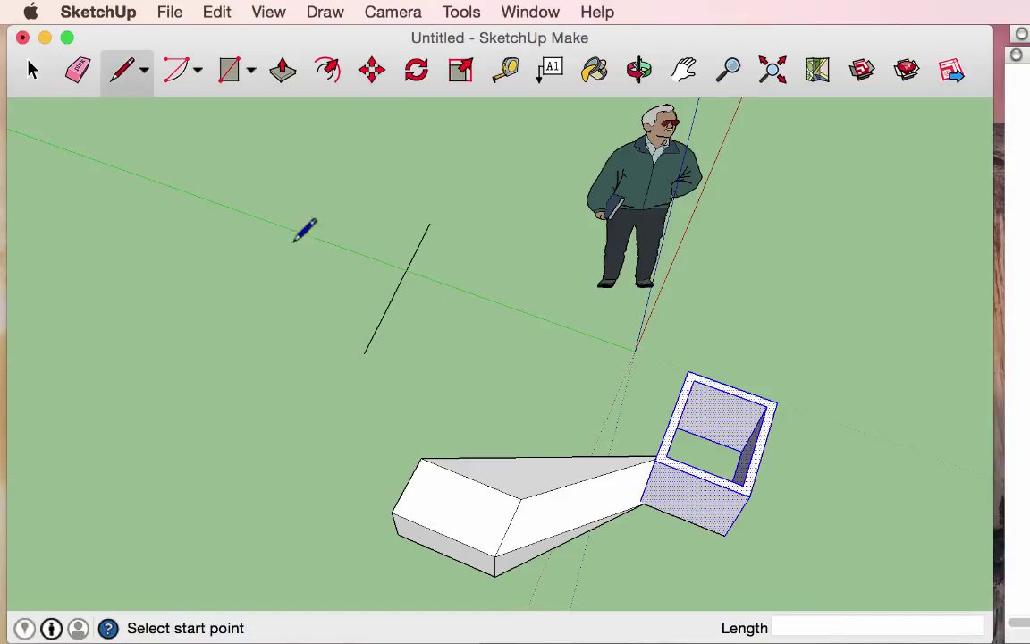
pyautogui.click(326, 255)
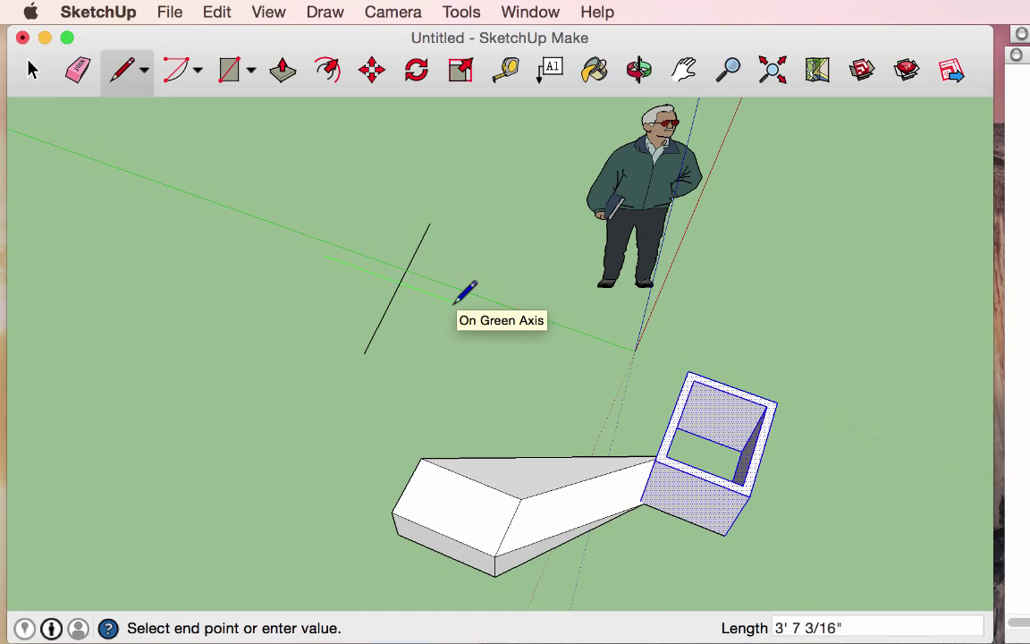
pyautogui.click(467, 307)
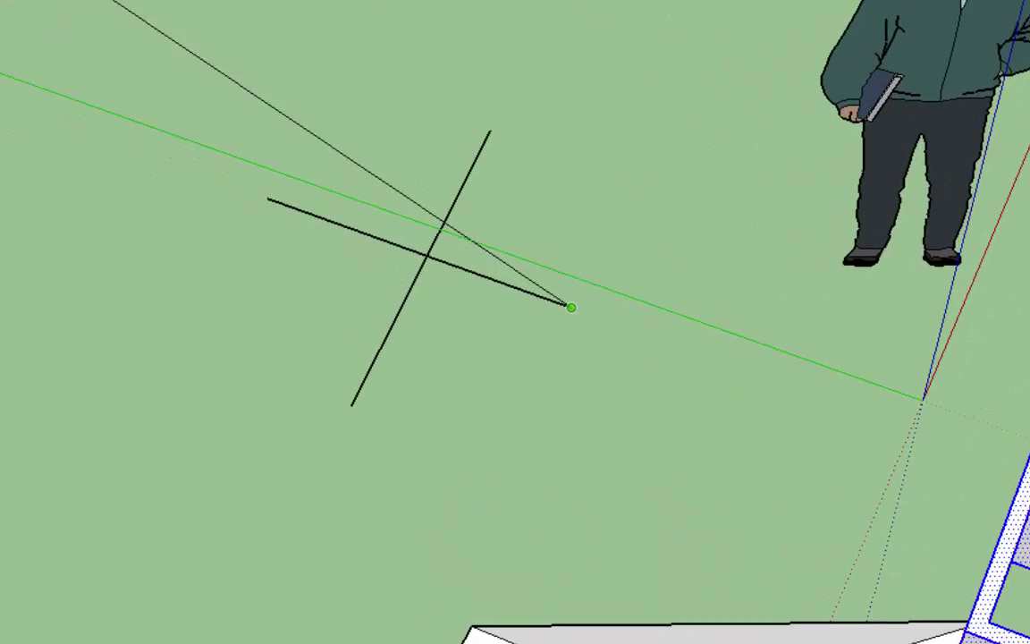
pyautogui.press('Escape')
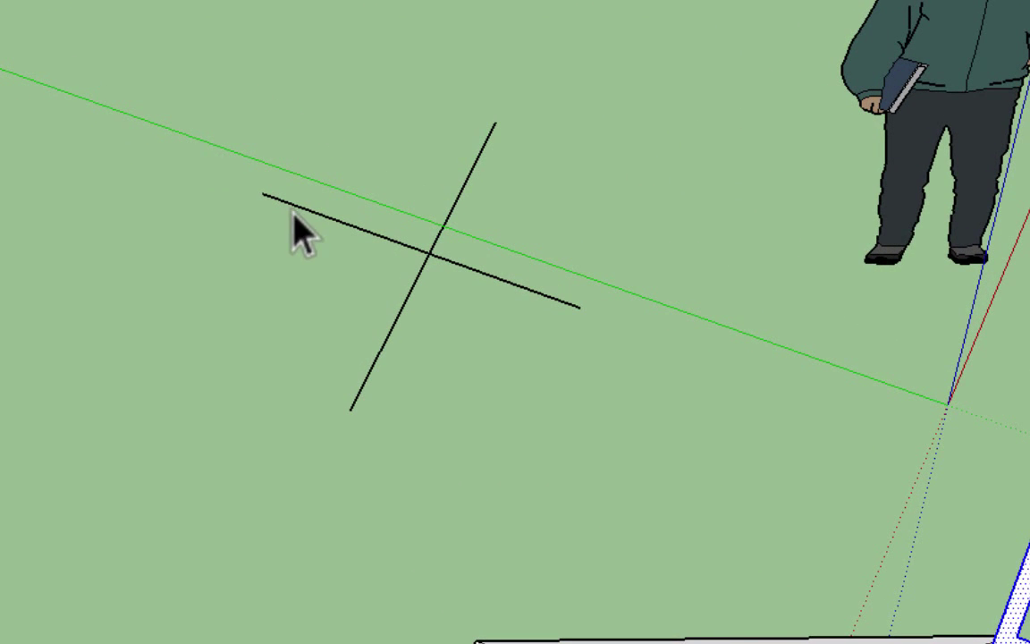
pyautogui.click(443, 271)
pyautogui.click(447, 224)
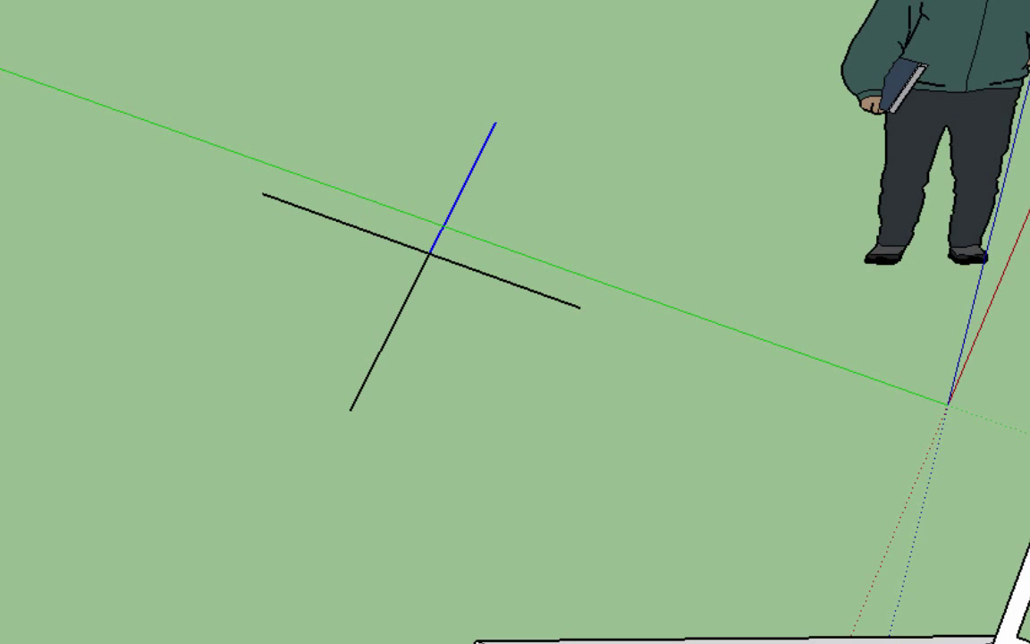
pyautogui.moveTo(472, 184); pyautogui.dragTo(907, 439)
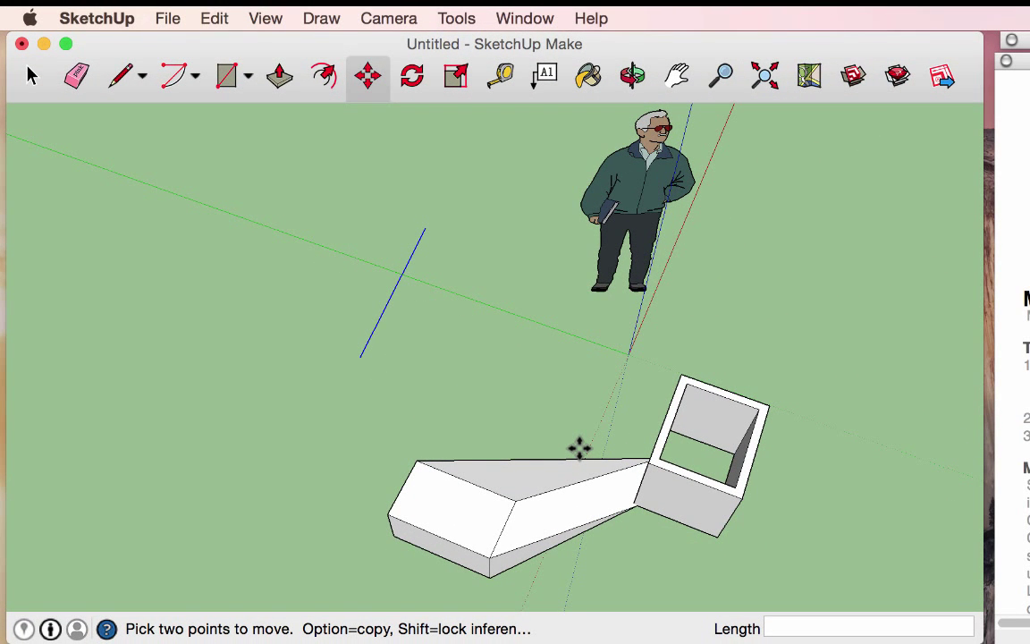
# Undo the last two moves of the hollow box
pyautogui.press('super+z')
pyautogui.press('super+z')
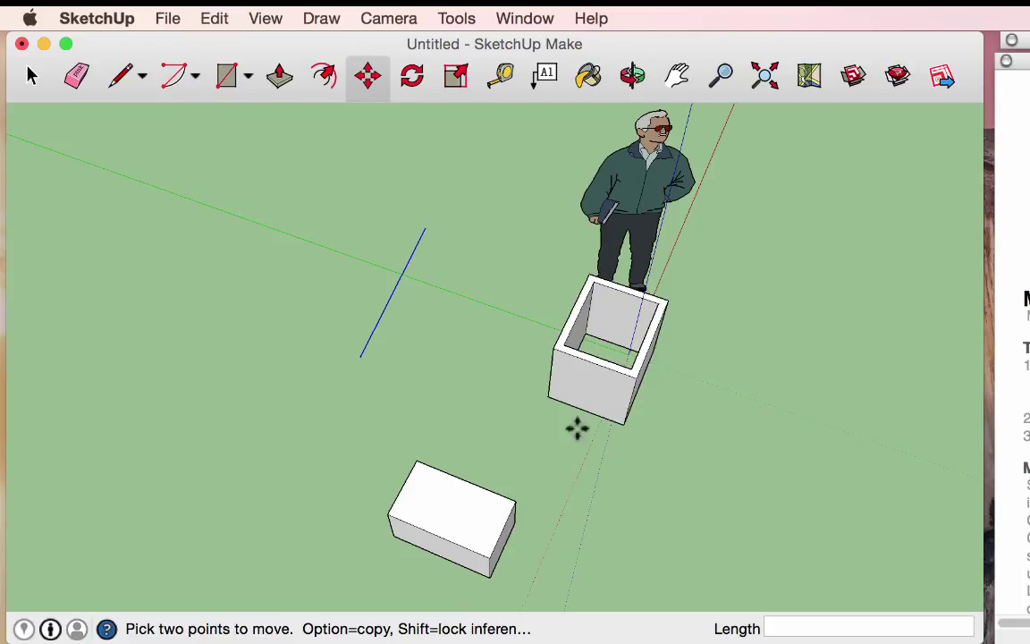
# Window-select the whole hollow box, group it, and move the group about 4' to the clear side of the solid box
pyautogui.click(30, 79)
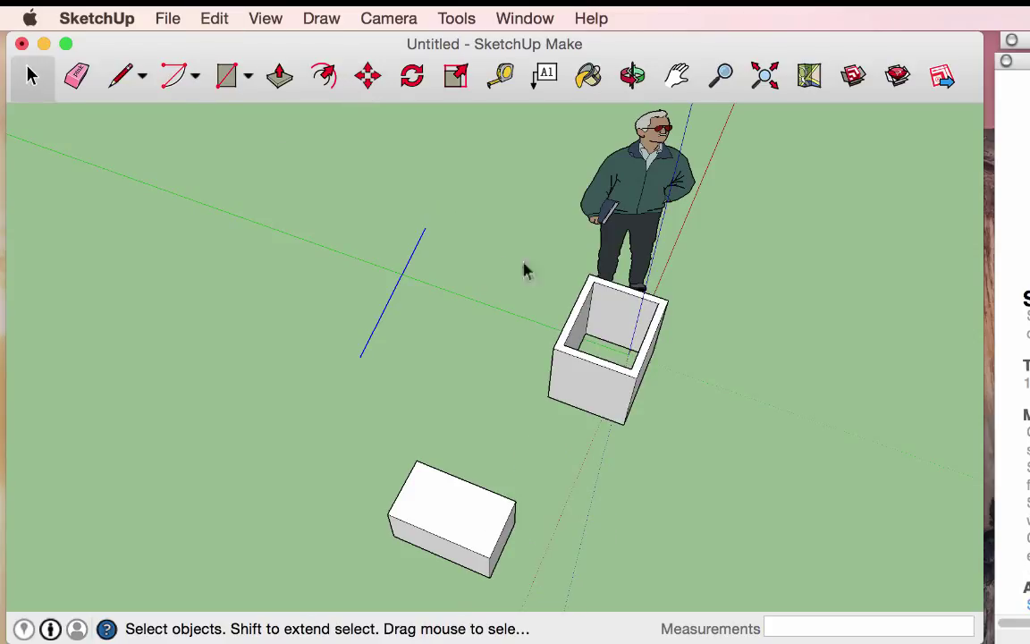
pyautogui.moveTo(493, 253); pyautogui.dragTo(707, 460)
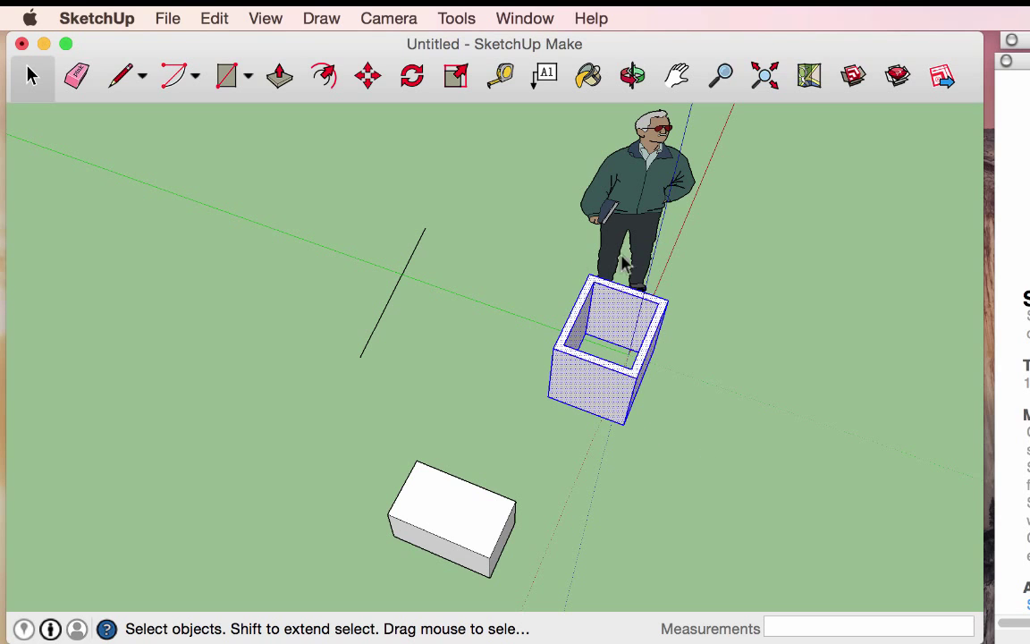
pyautogui.press('super+g')
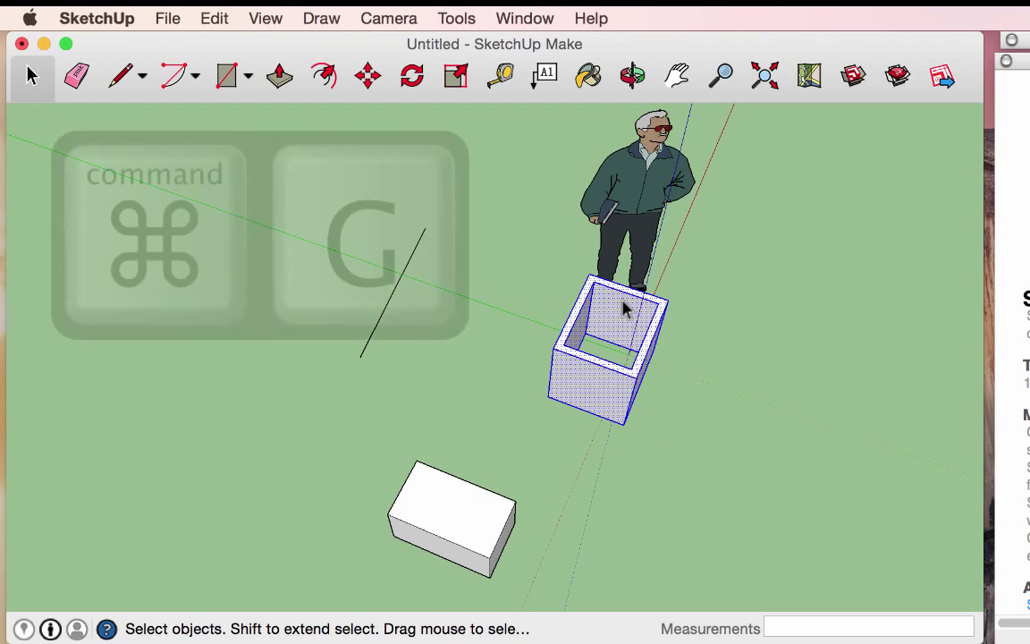
pyautogui.click(367, 76)
pyautogui.click(552, 290)
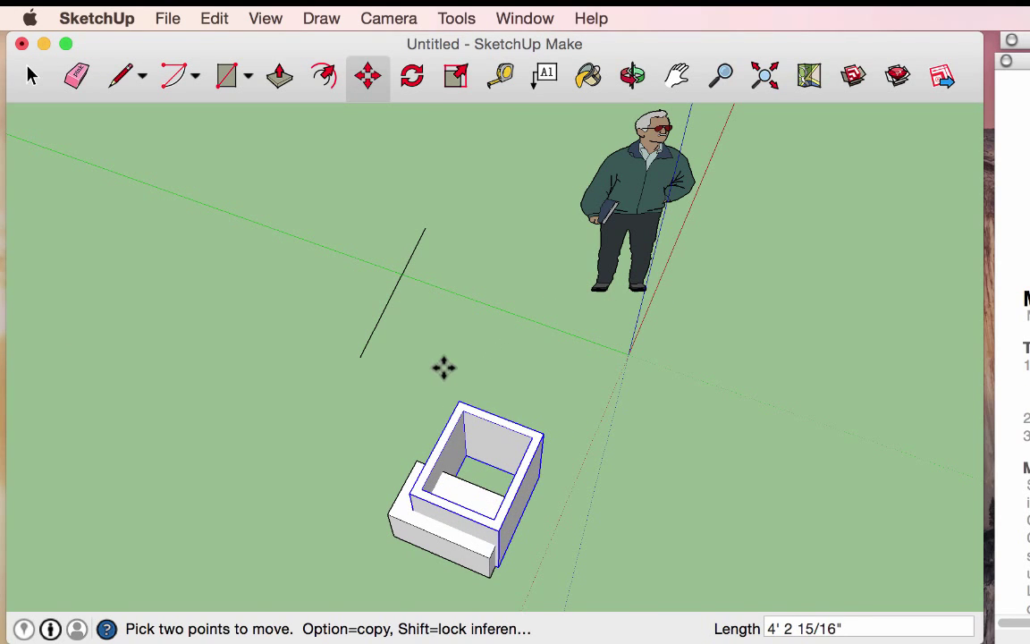
pyautogui.click(616, 363)
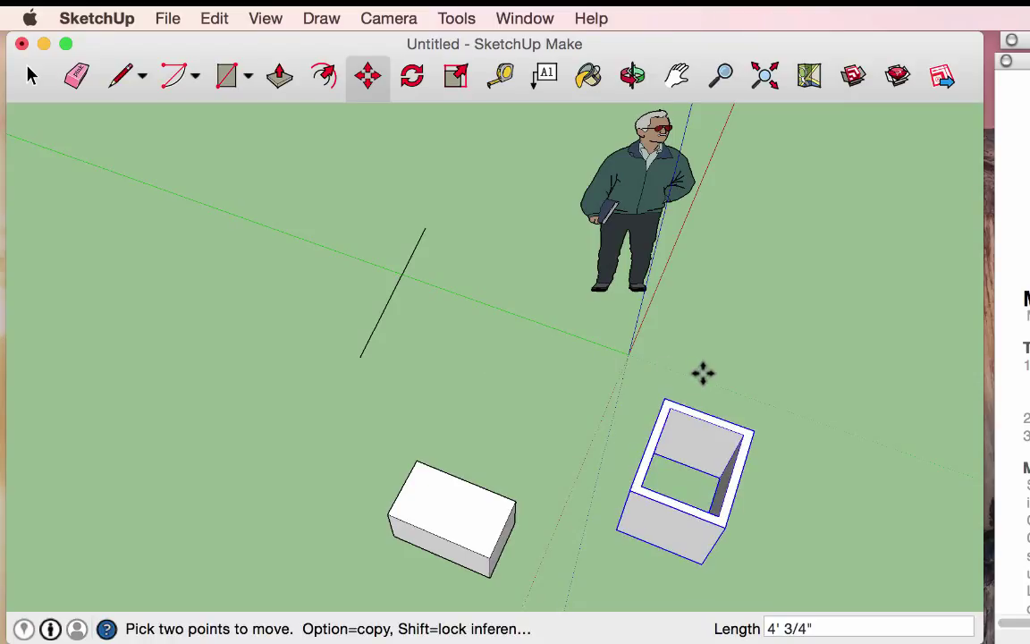
# Undo the moves of the grouped hollow box and the grouping itself
pyautogui.press('super+z')
pyautogui.press('super+z')
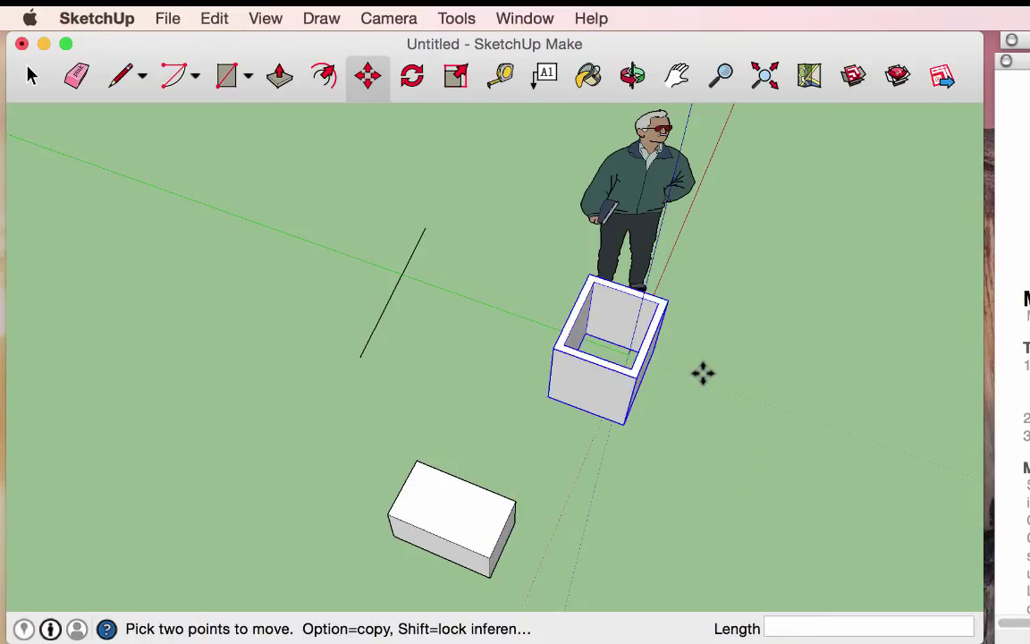
pyautogui.press('super+z')
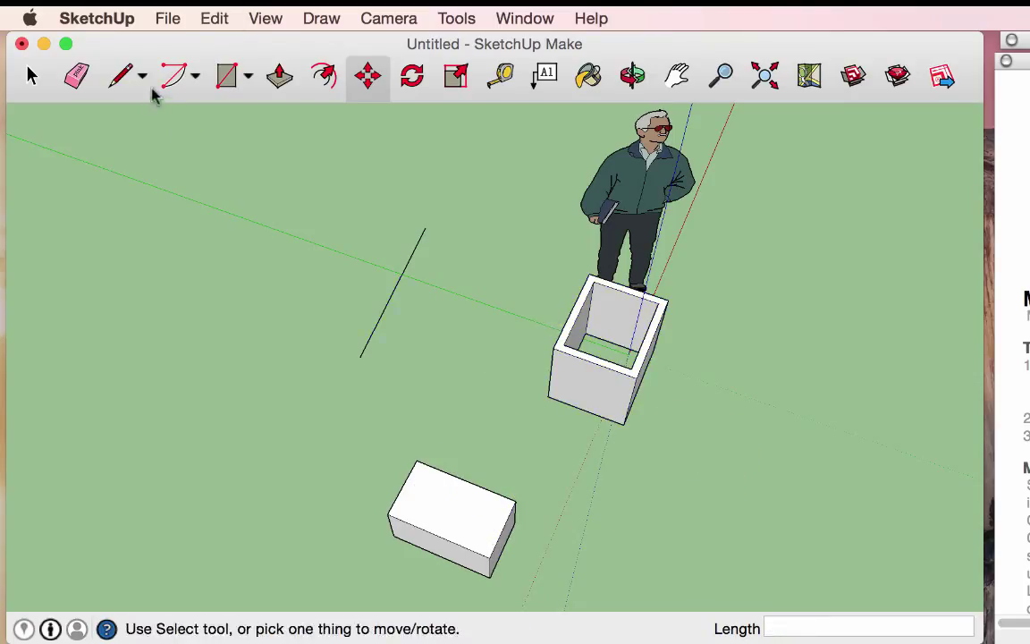
# Window-select the ungrouped hollow box, try moving it about 2' 5" towards the solid box, and undo the move
pyautogui.click(34, 77)
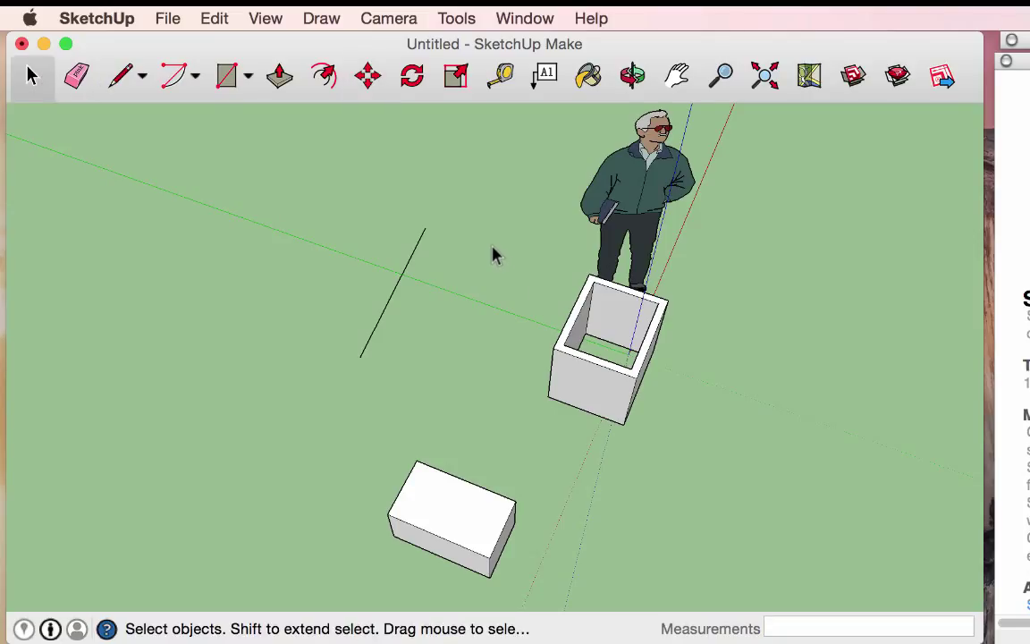
pyautogui.moveTo(623, 376); pyautogui.dragTo(713, 451)
pyautogui.click(367, 75)
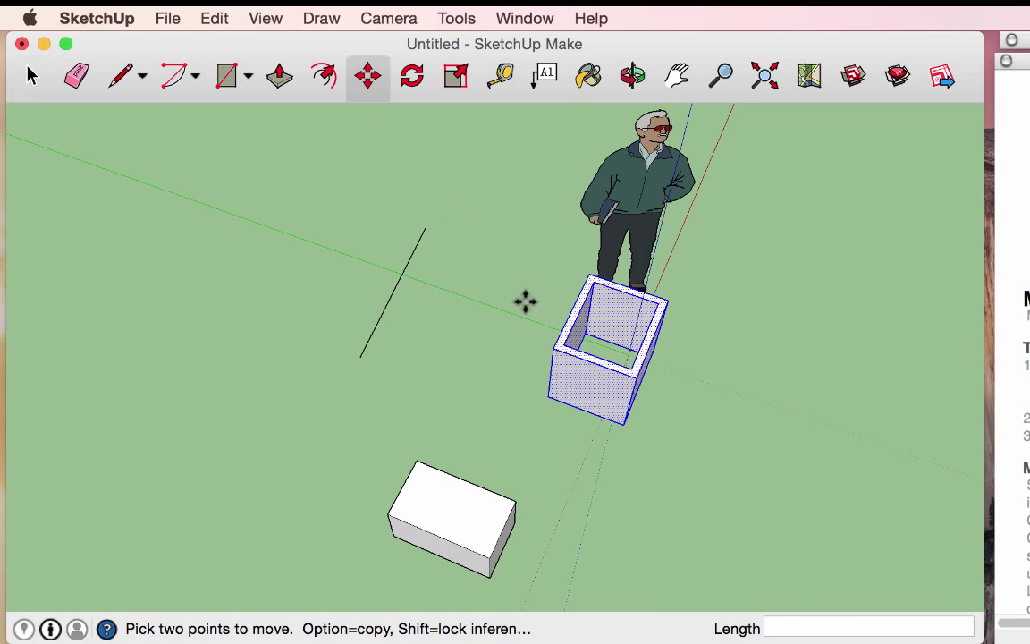
pyautogui.moveTo(520, 294); pyautogui.dragTo(504, 359)
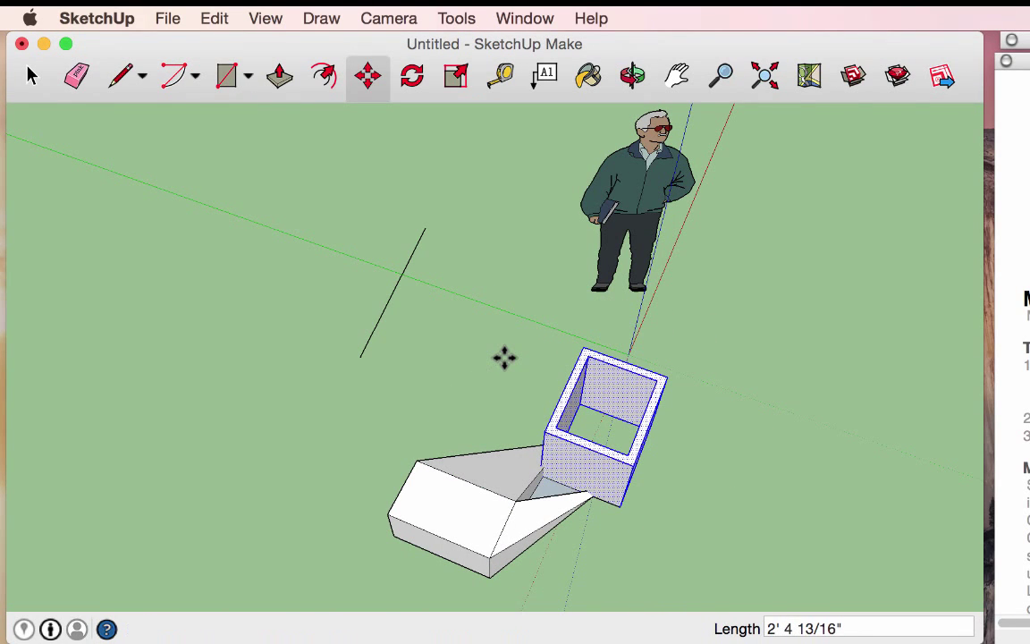
pyautogui.press('super+z')
pyautogui.press('super+shift+z')
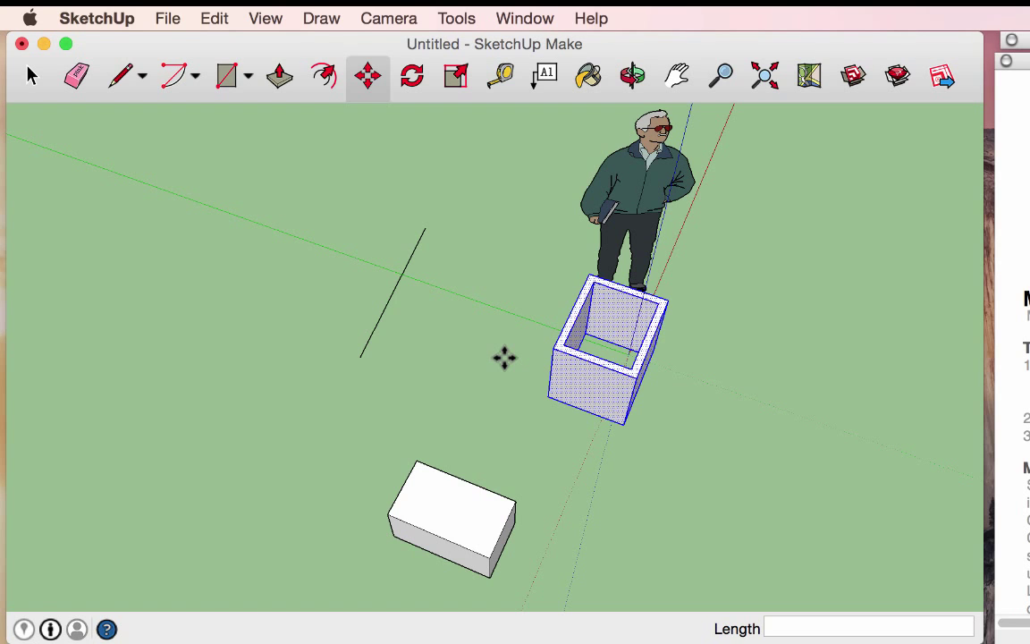
# Group the selected hollow box and move the group up to the solid box, then away from it
pyautogui.press('super+shift+a')
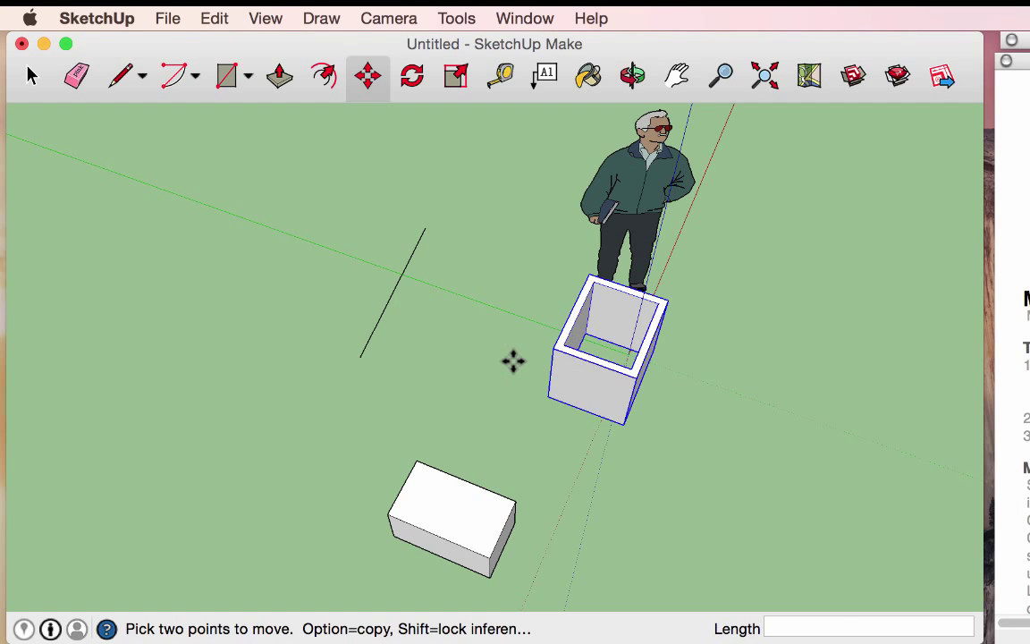
pyautogui.click(513, 361)
pyautogui.click(394, 463)
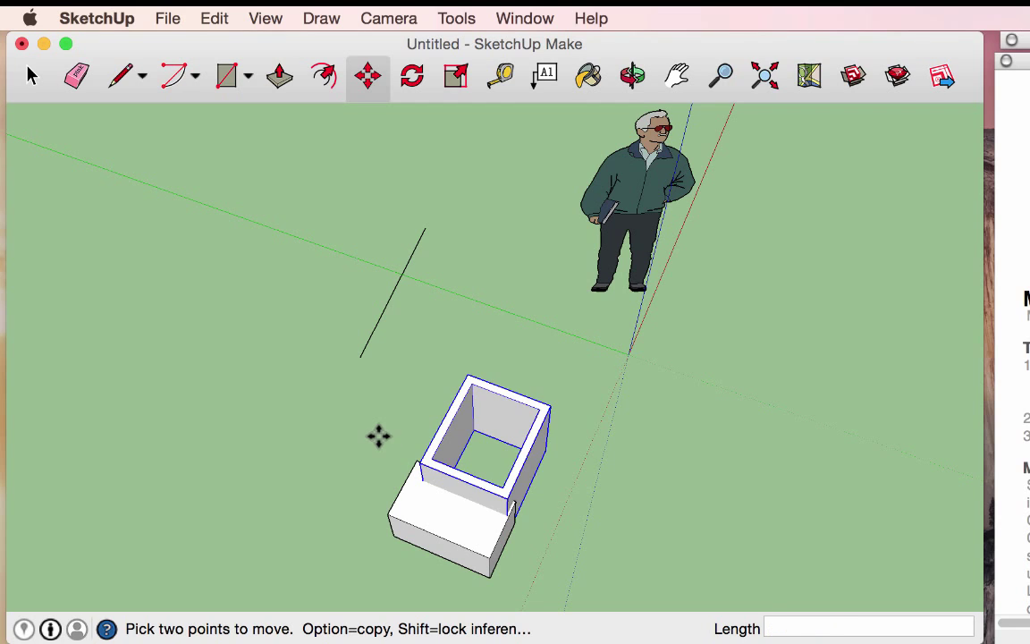
pyautogui.click(378, 436)
pyautogui.click(552, 402)
# Reposition the hollow box group freely in several moves, placing it past the origin, away from the free line and solid box
pyautogui.click(745, 333)
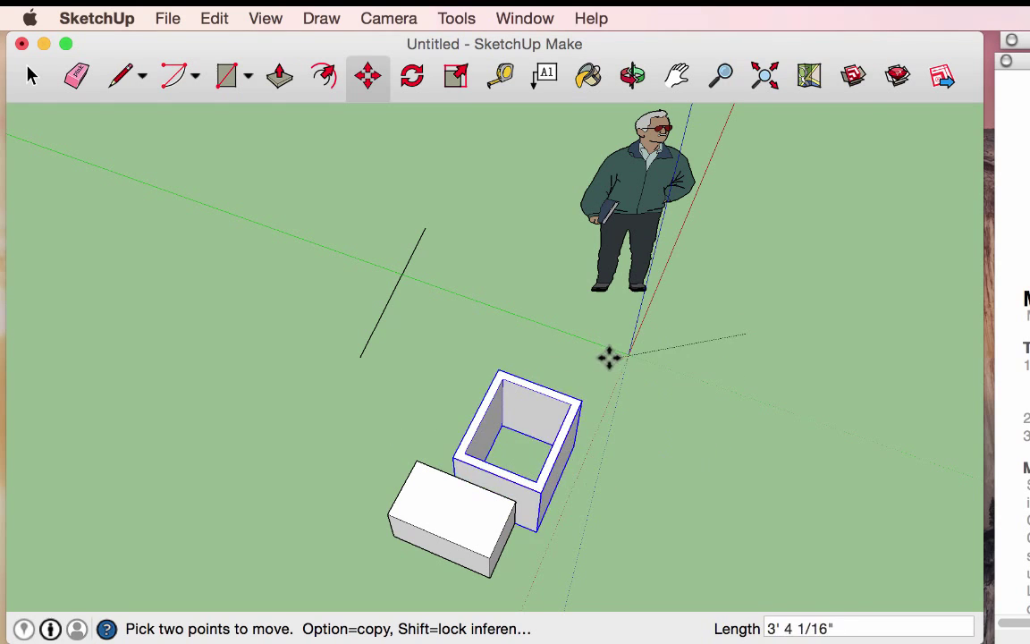
pyautogui.click(552, 361)
pyautogui.click(505, 298)
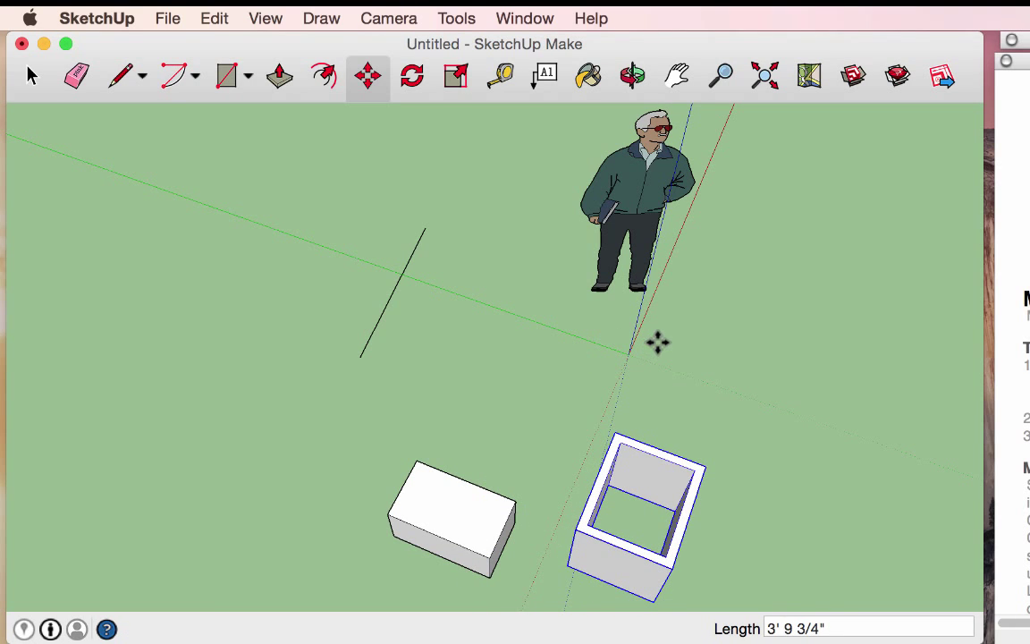
pyautogui.click(568, 249)
pyautogui.click(458, 244)
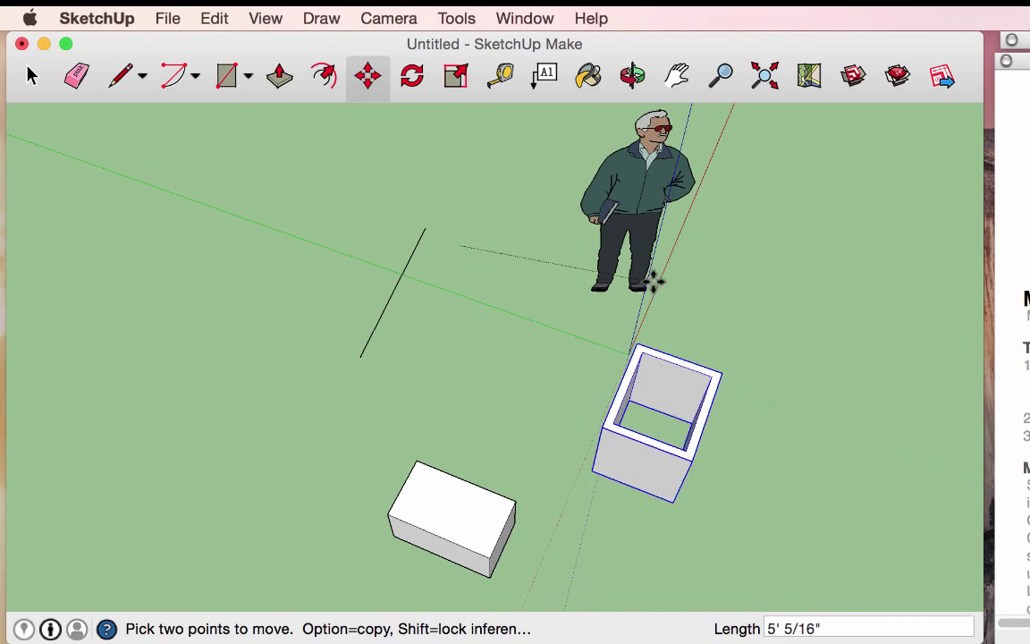
pyautogui.click(729, 281)
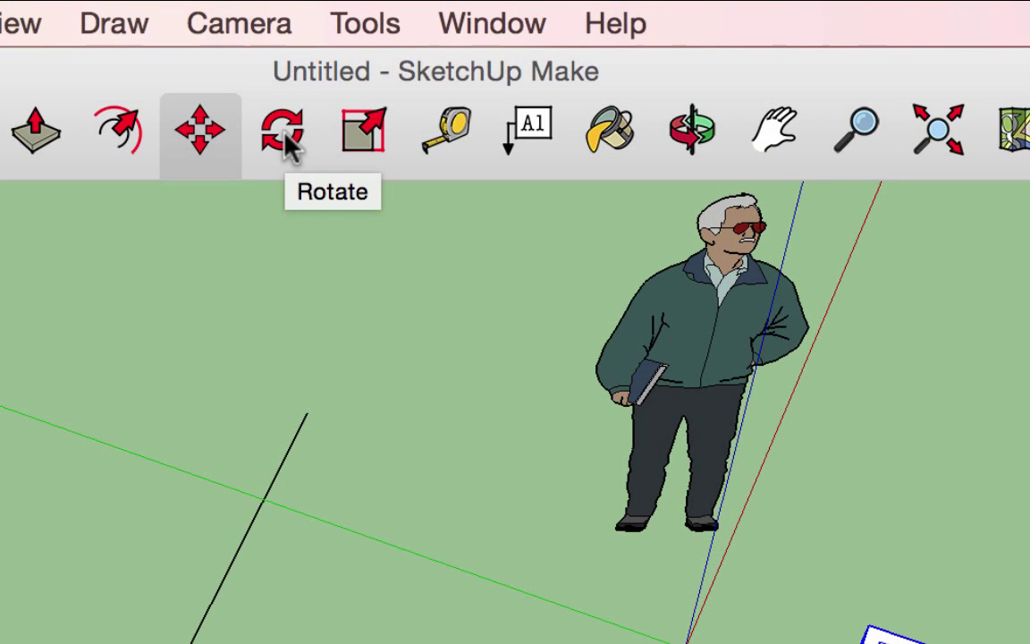
# Select the hollow box group and rotate it about its bottom corner in the plane perpendicular to the red axis, tilting it off the ground
pyautogui.click(288, 136)
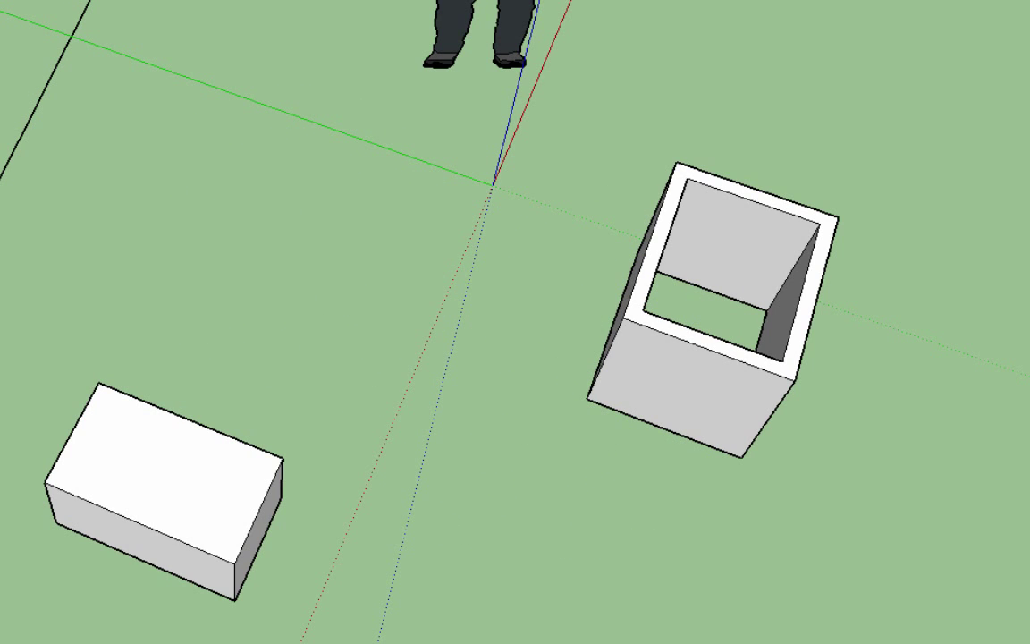
pyautogui.click(637, 313)
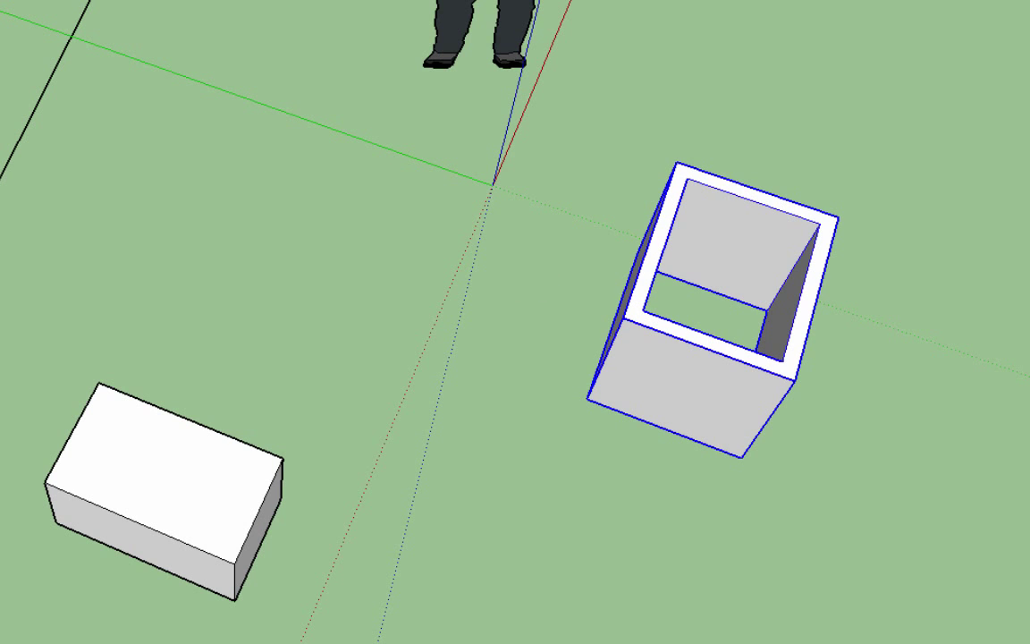
pyautogui.press('q')
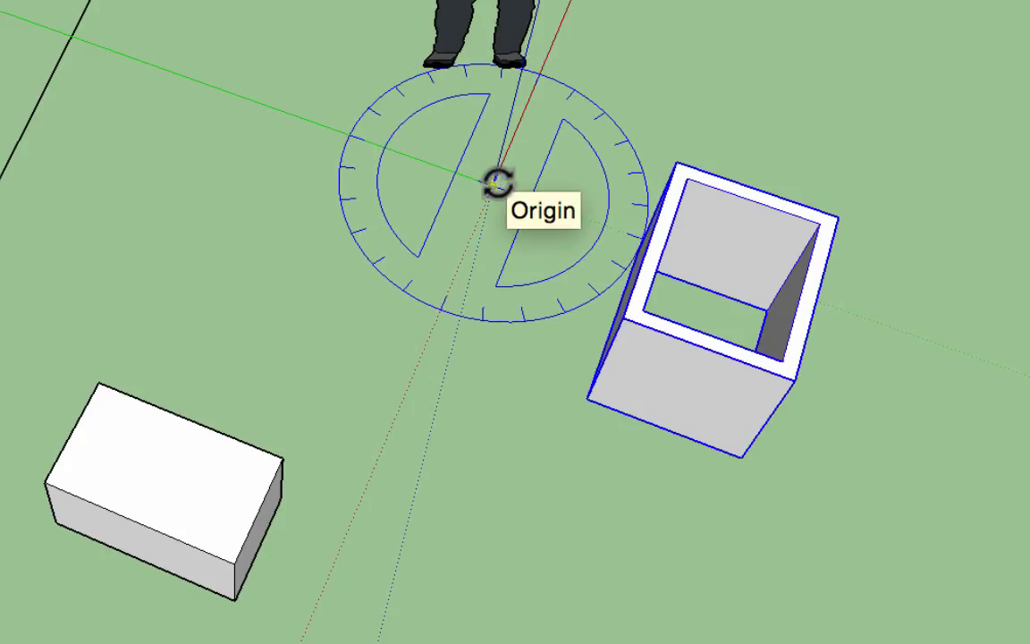
pyautogui.click(588, 400)
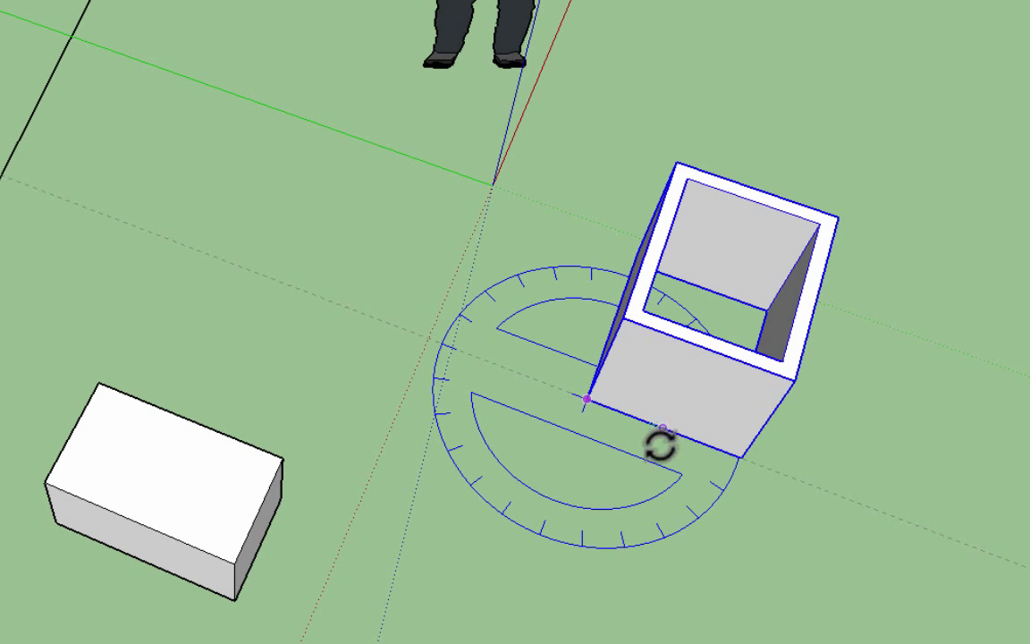
pyautogui.click(660, 445)
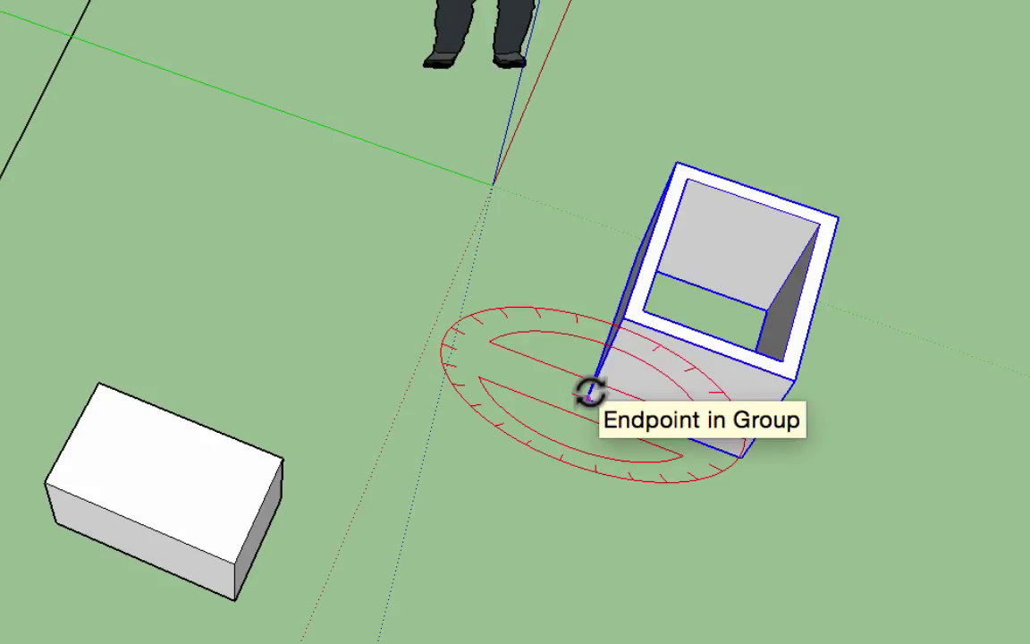
pyautogui.click(589, 392)
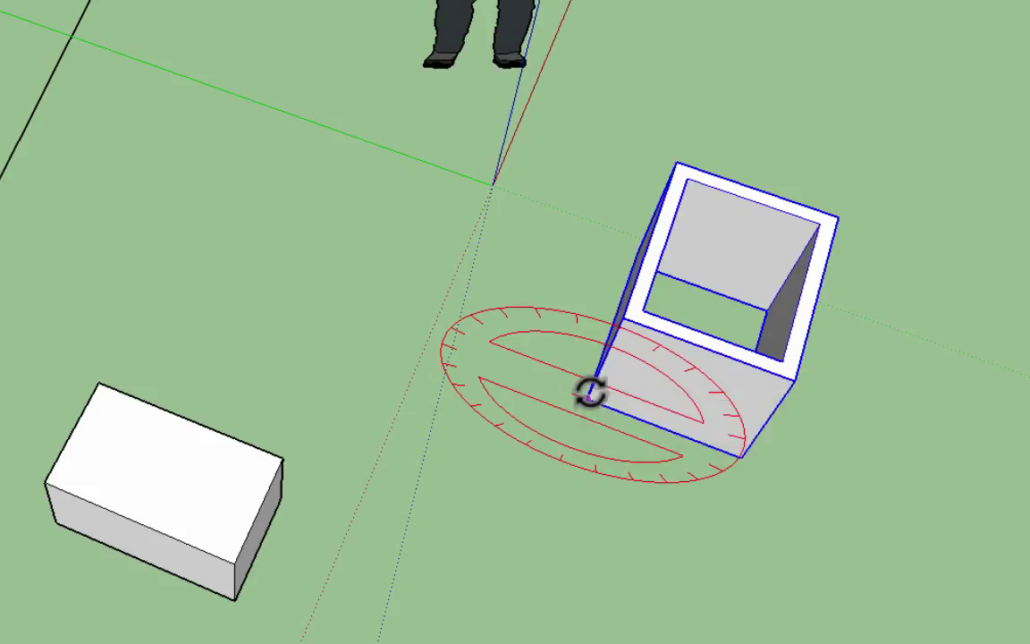
pyautogui.click(619, 313)
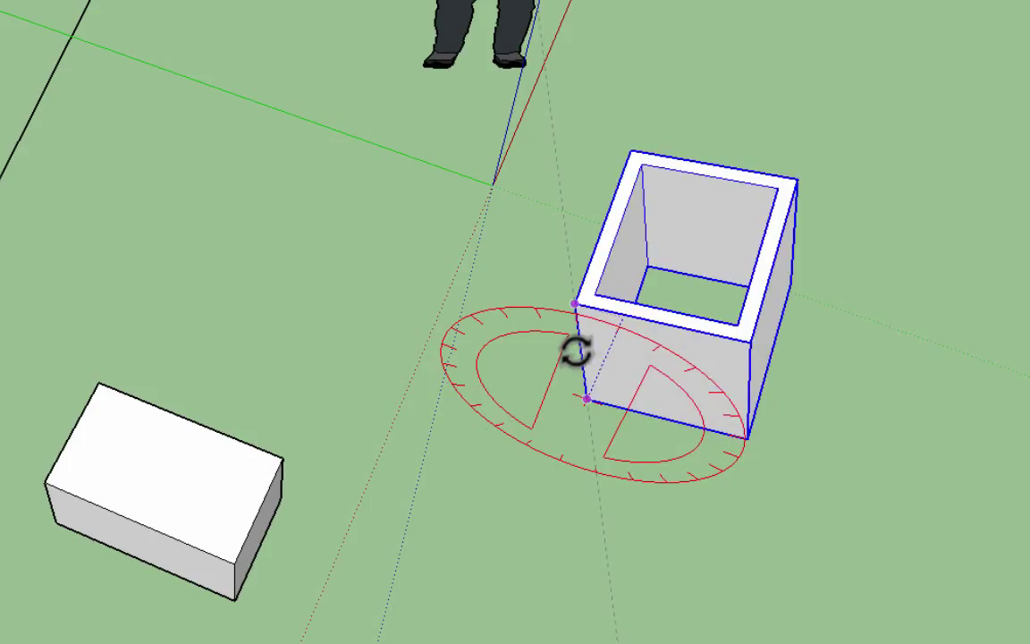
pyautogui.click(577, 351)
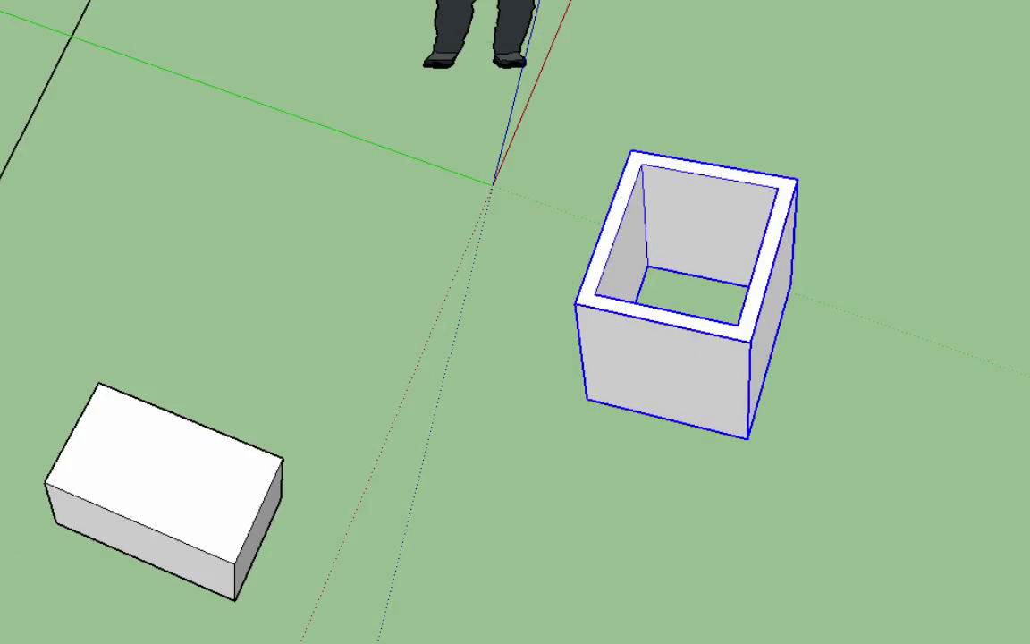
# Undo the tilting rotation of the hollow box group
pyautogui.moveTo(351, 299); pyautogui.dragTo(258, 101, button='middle')
pyautogui.moveTo(380, 195); pyautogui.dragTo(688, 215)
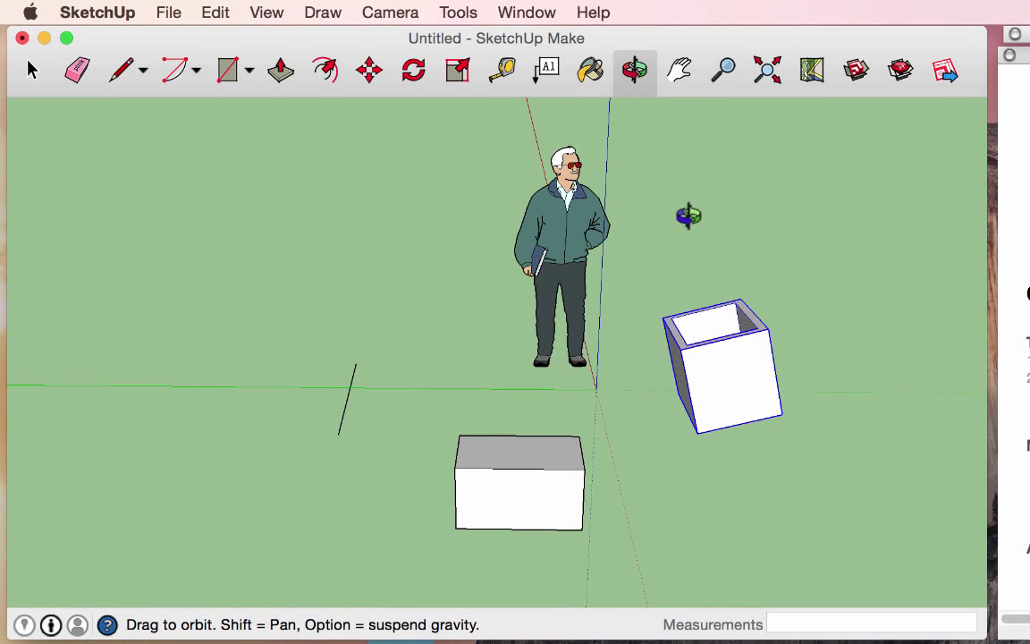
pyautogui.press('super+z')
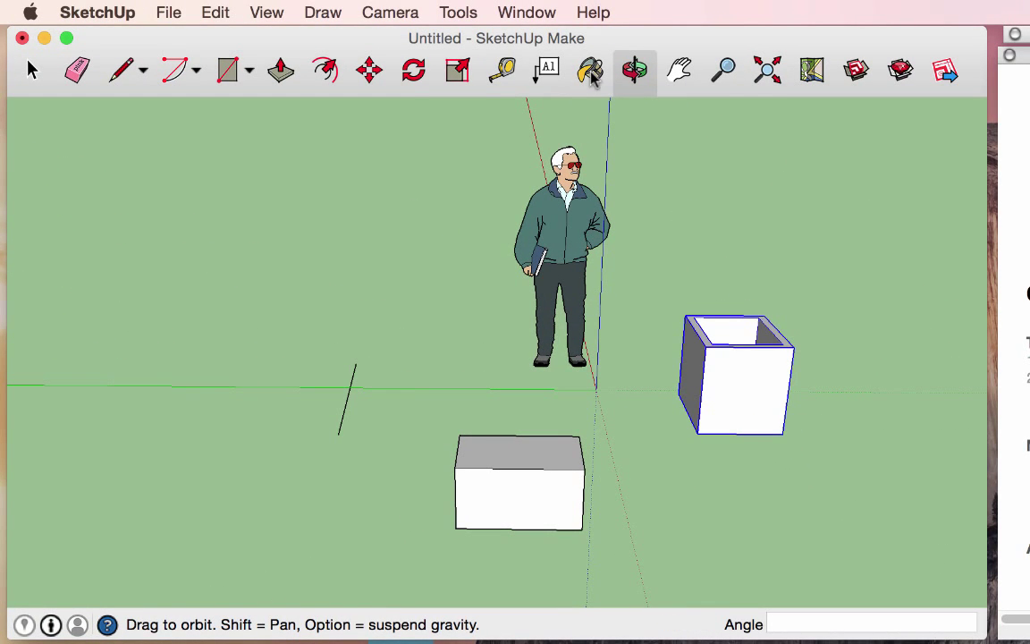
# Try rotating the hollow box group 195 degrees around the green axis about its bottom corner, and undo the rotation
pyautogui.click(414, 75)
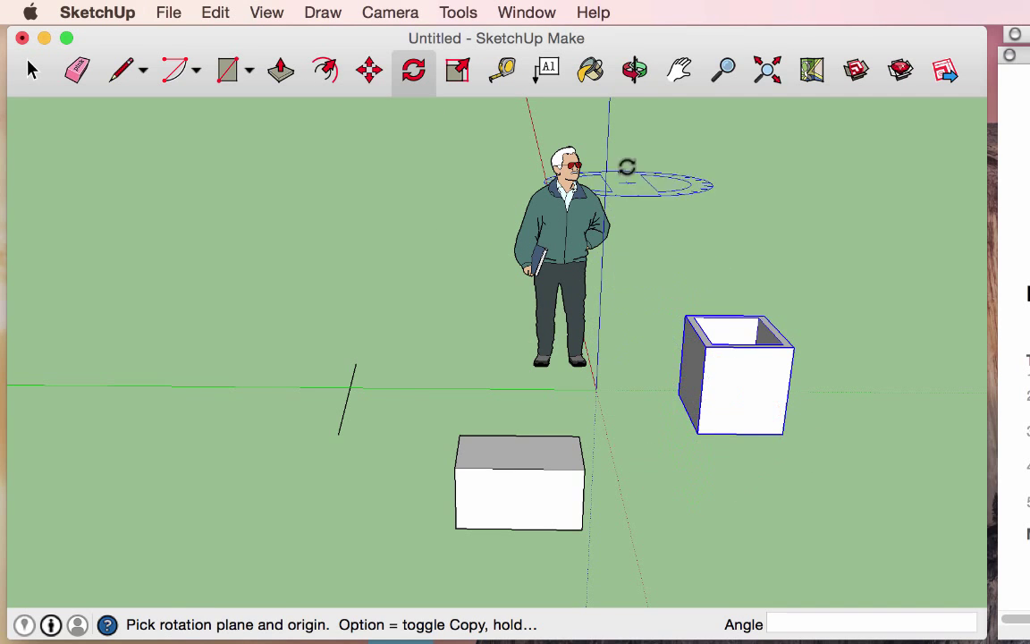
pyautogui.click(635, 72)
pyautogui.moveTo(586, 410); pyautogui.dragTo(748, 402)
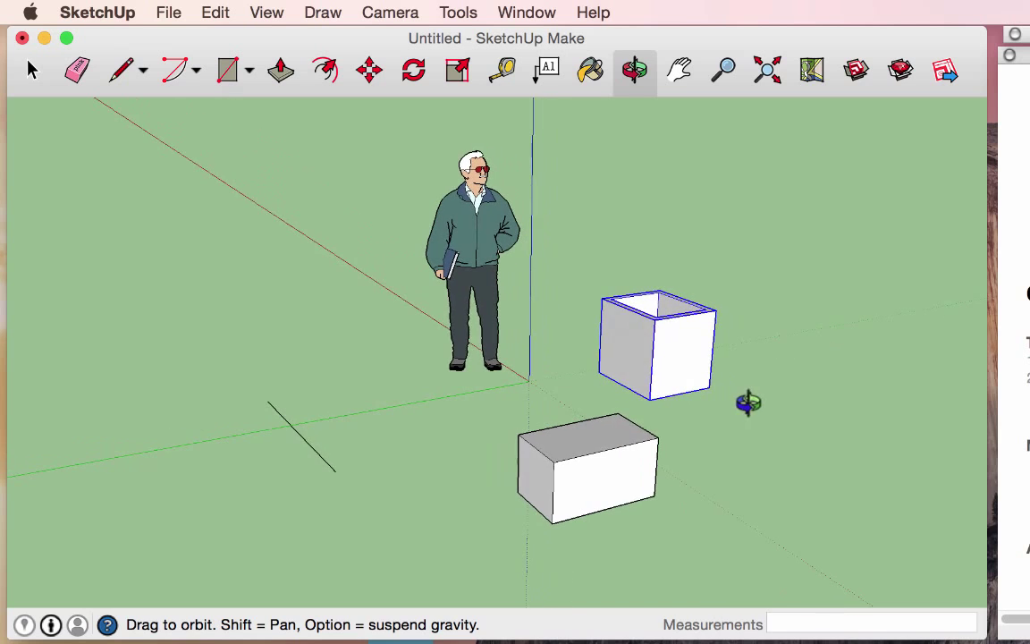
pyautogui.click(414, 73)
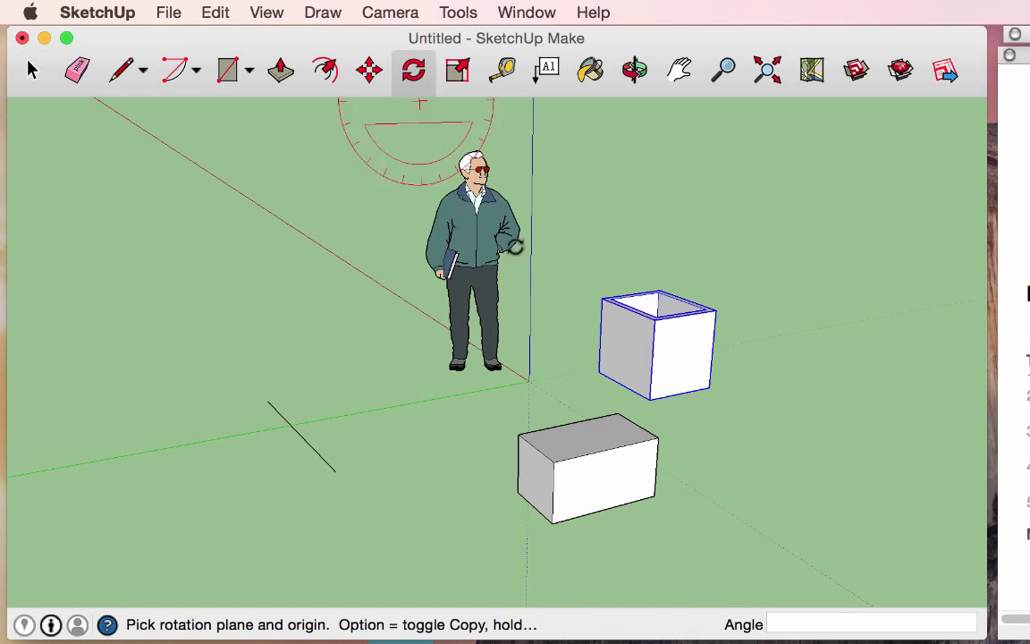
pyautogui.click(599, 372)
pyautogui.click(639, 392)
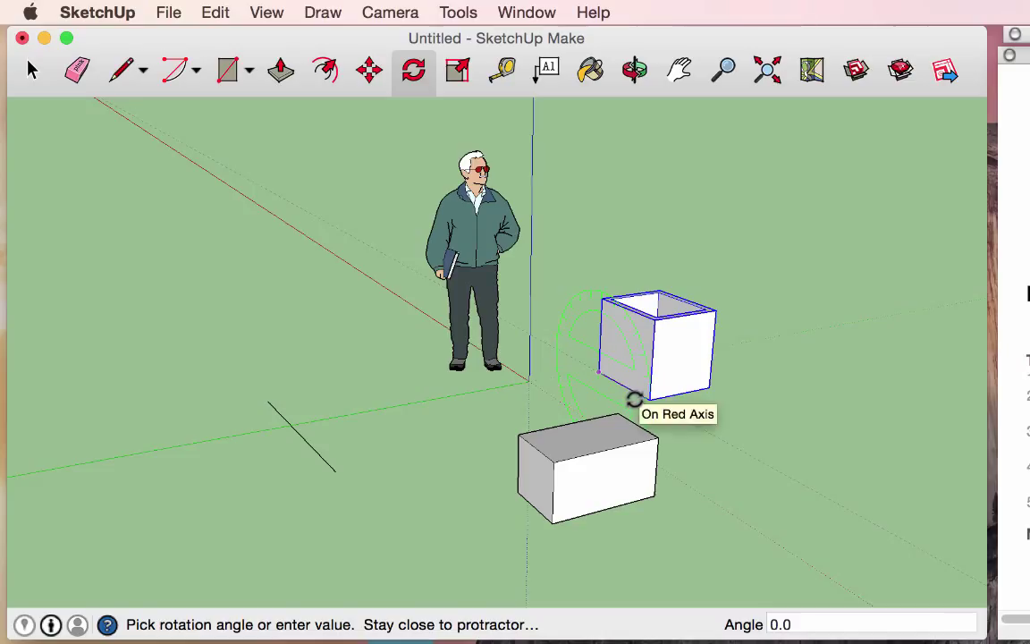
pyautogui.press('Escape')
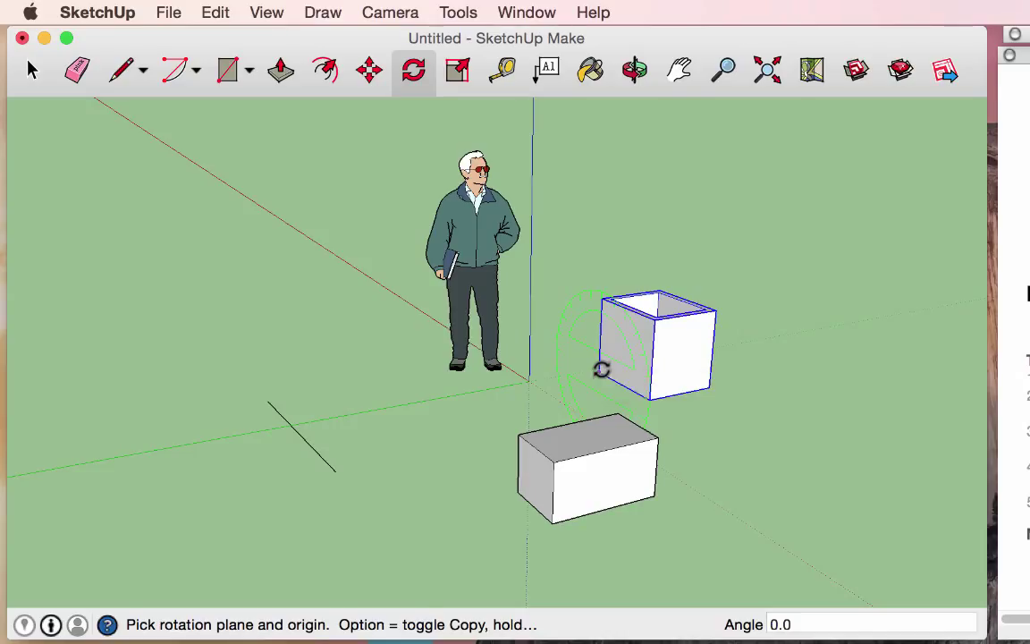
pyautogui.moveTo(603, 368); pyautogui.dragTo(611, 373)
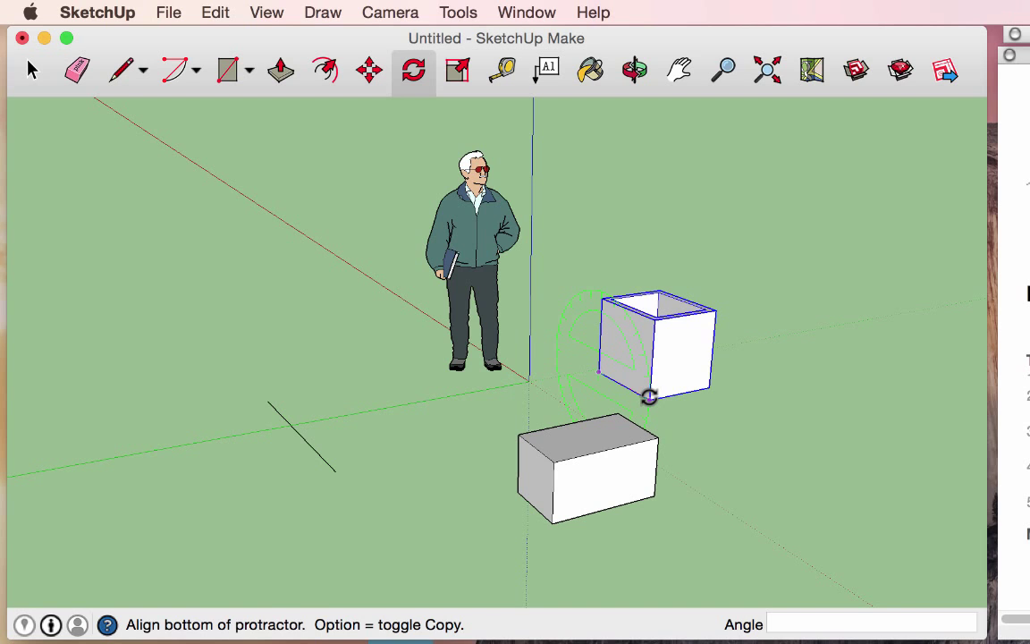
pyautogui.click(650, 397)
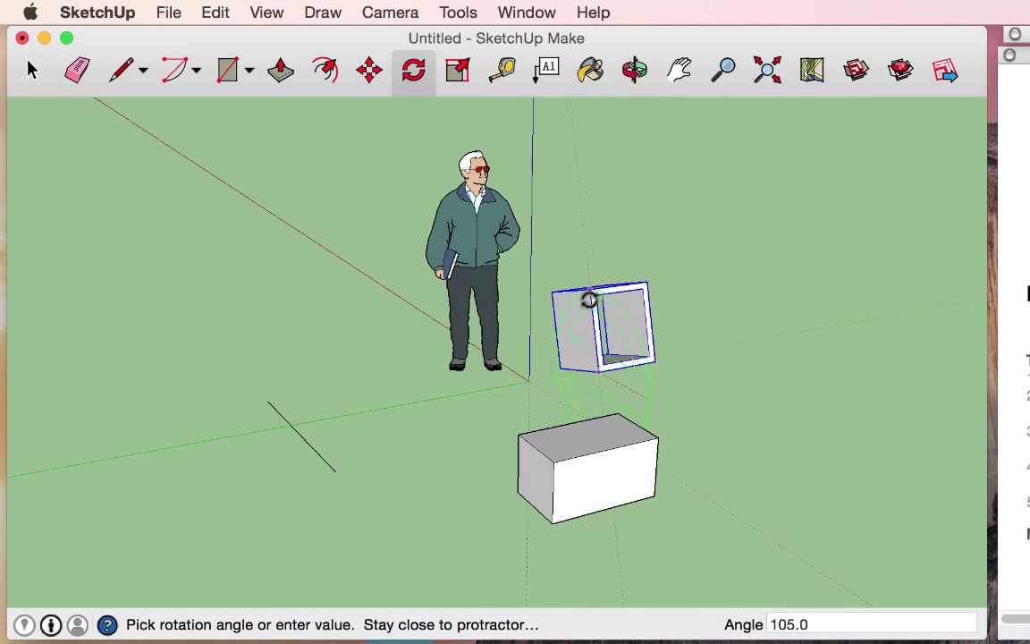
pyautogui.click(561, 374)
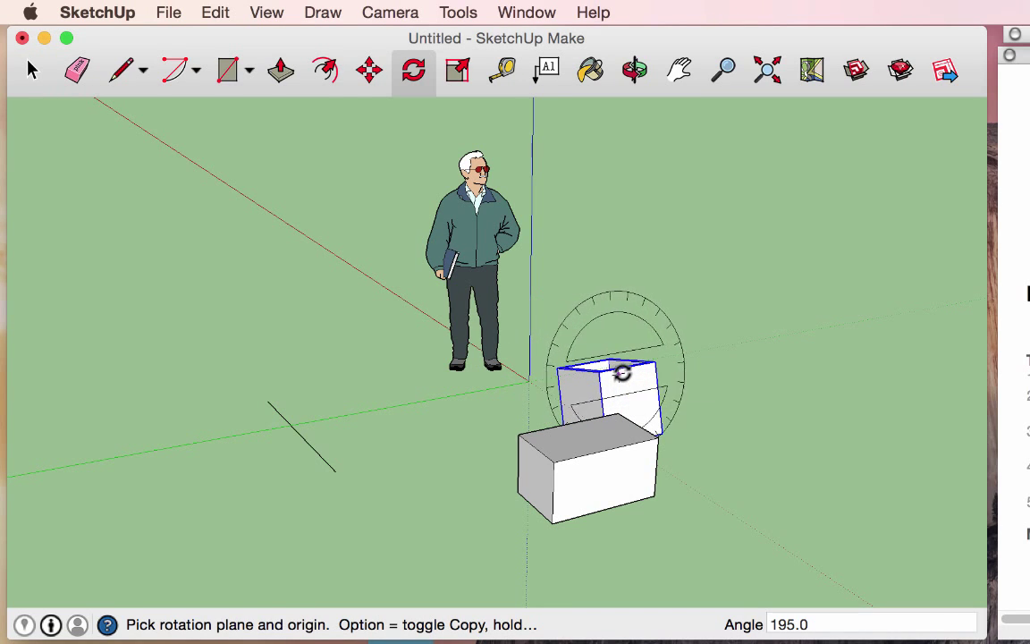
pyautogui.press('super+z')
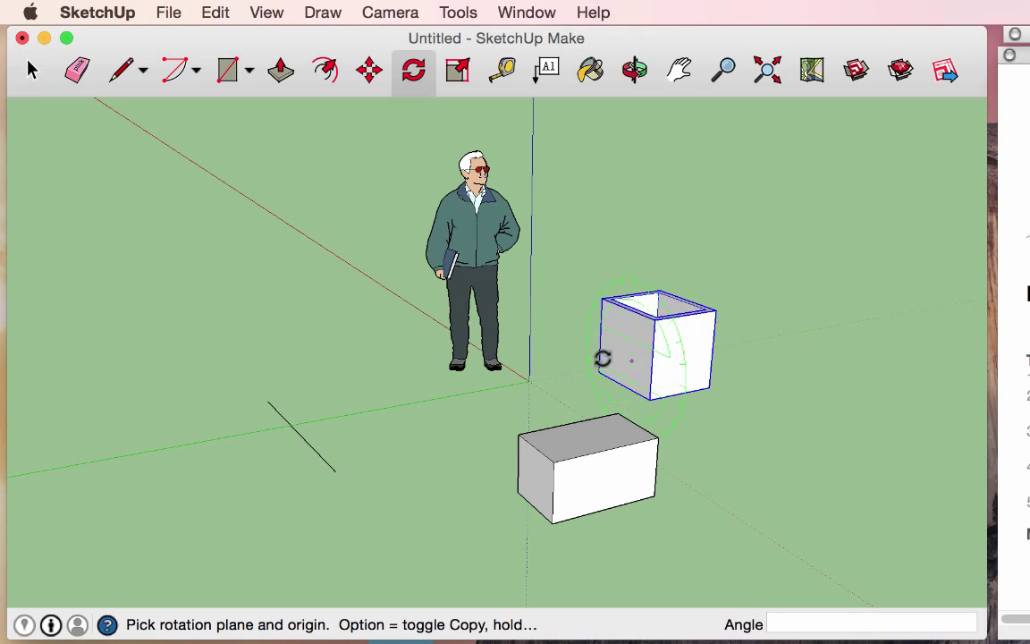
pyautogui.click(587, 439)
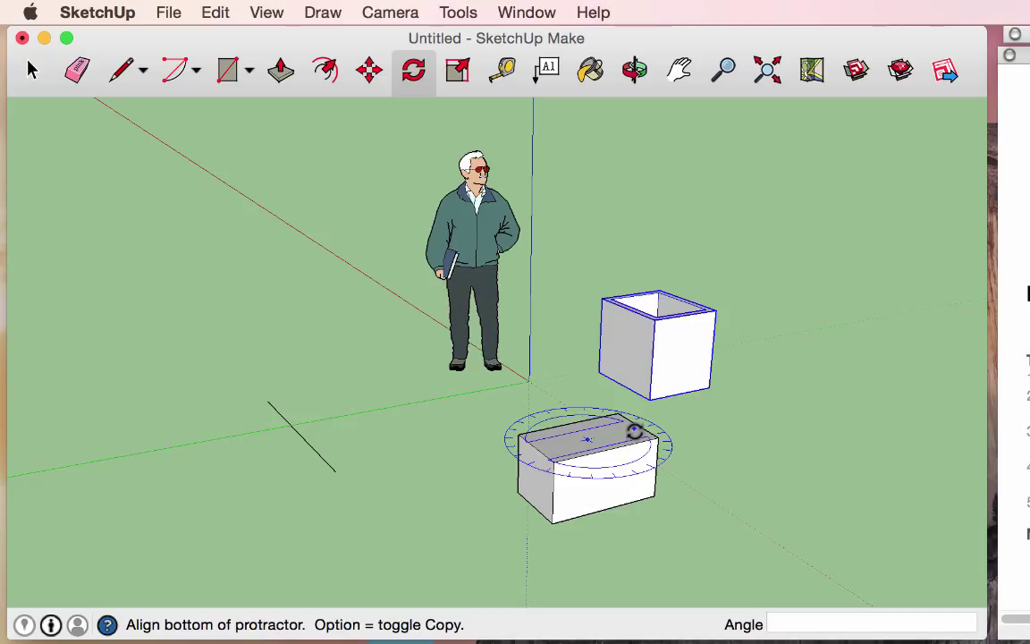
pyautogui.click(634, 431)
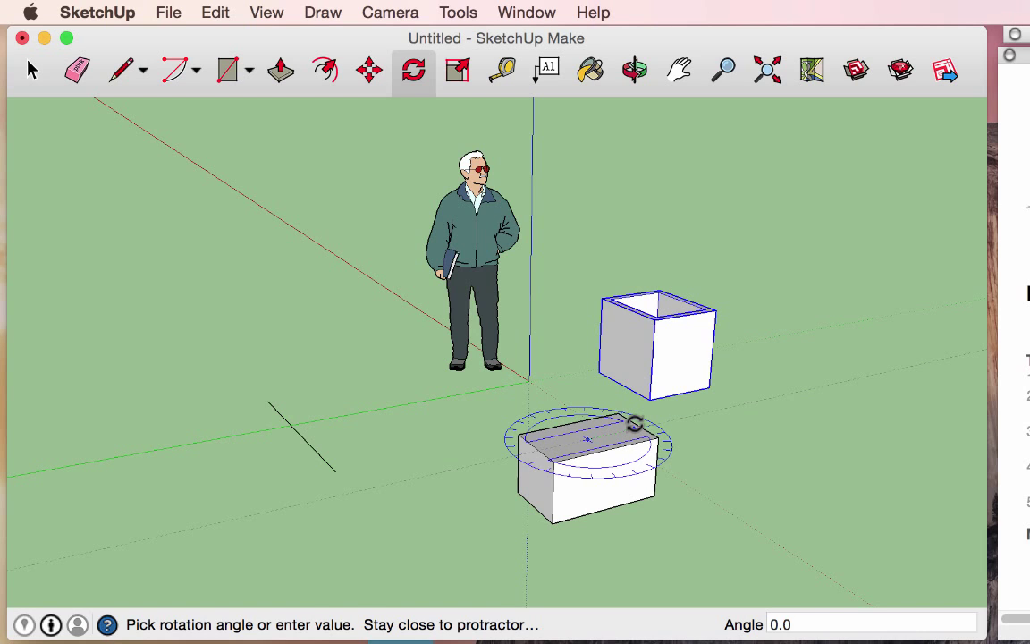
pyautogui.press('Escape')
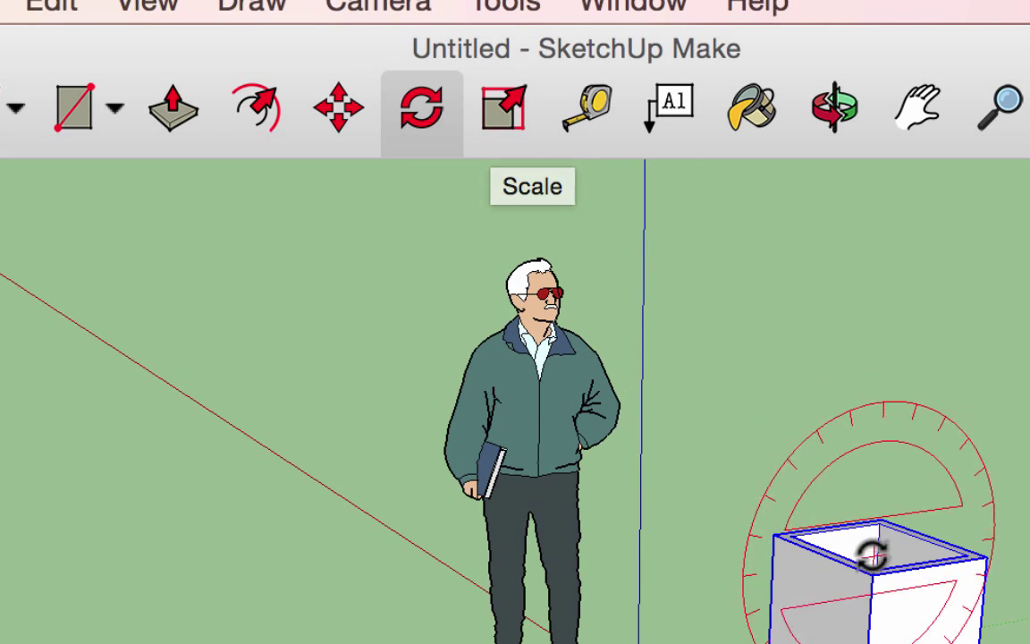
# Scale the hollow box group uniformly from its upper corner about the opposite bottom corner by a factor of 2.5
pyautogui.click(517, 124)
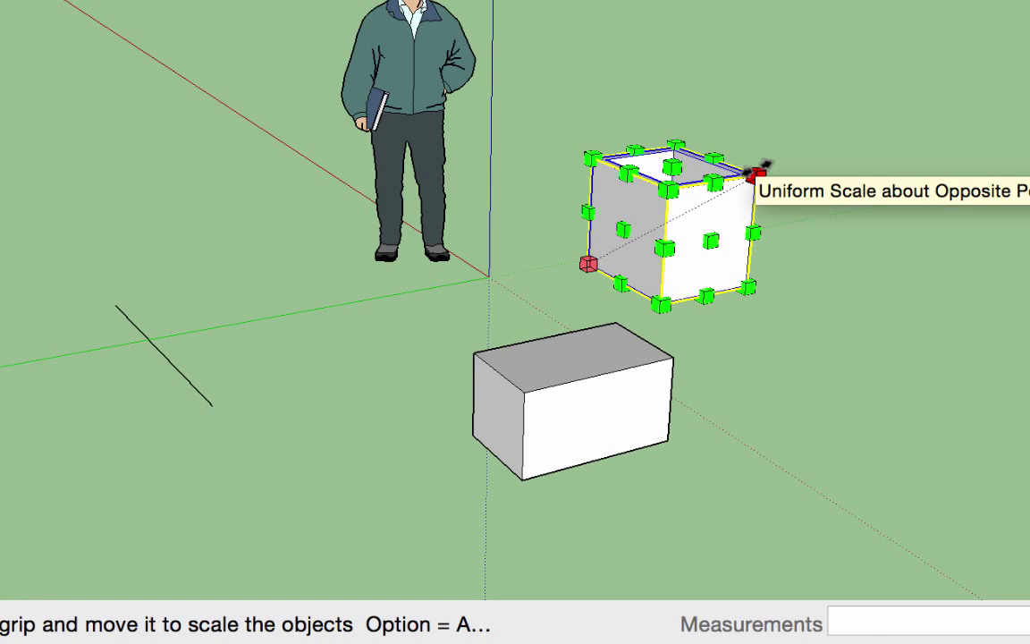
pyautogui.moveTo(763, 164); pyautogui.dragTo(855, 142)
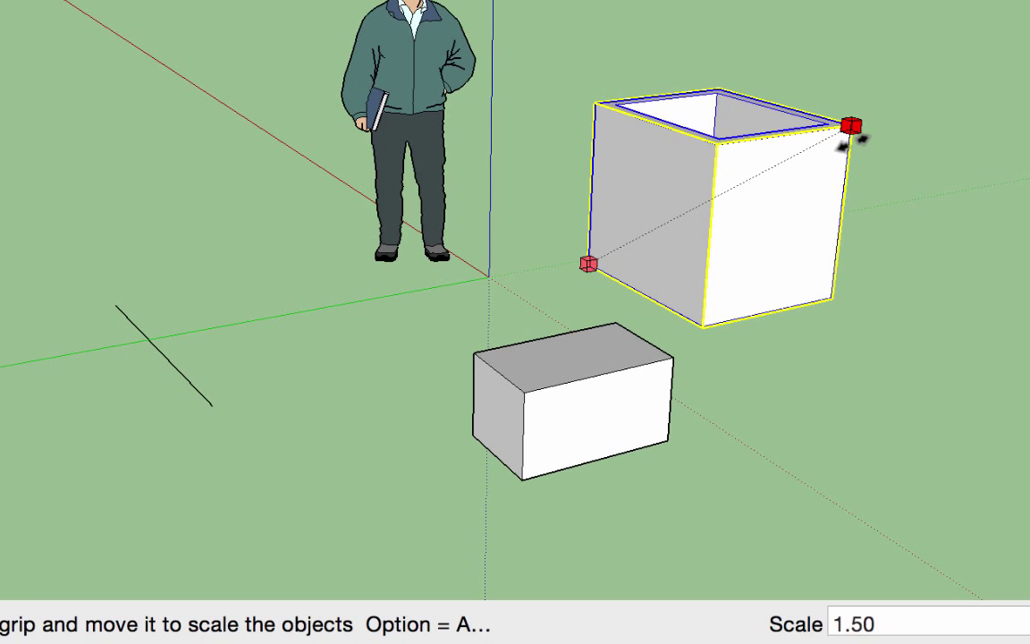
pyautogui.moveTo(850, 138); pyautogui.dragTo(761, 182)
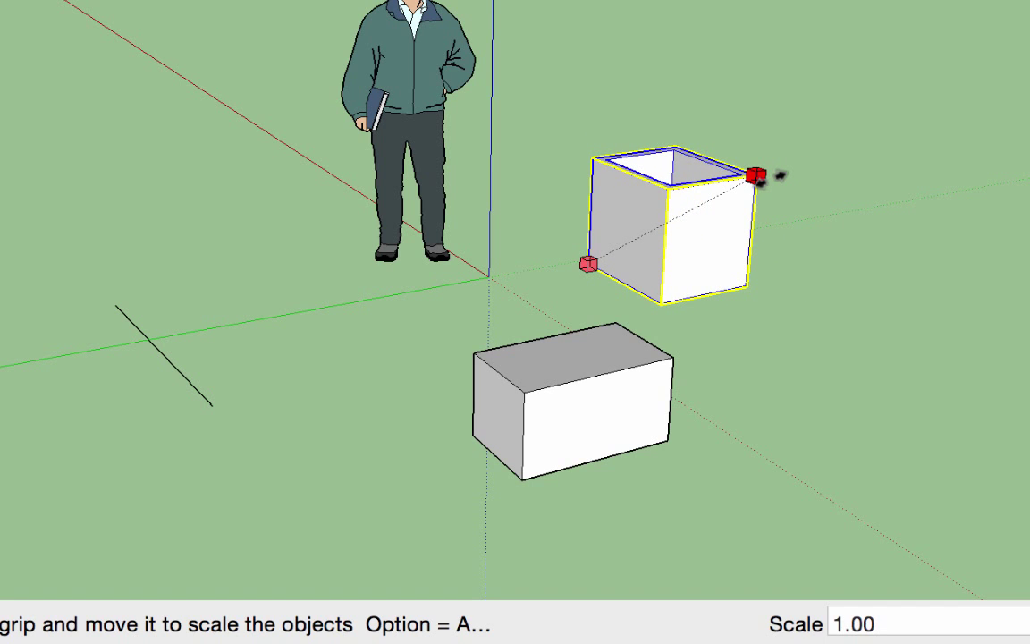
pyautogui.moveTo(779, 175); pyautogui.dragTo(1003, 127)
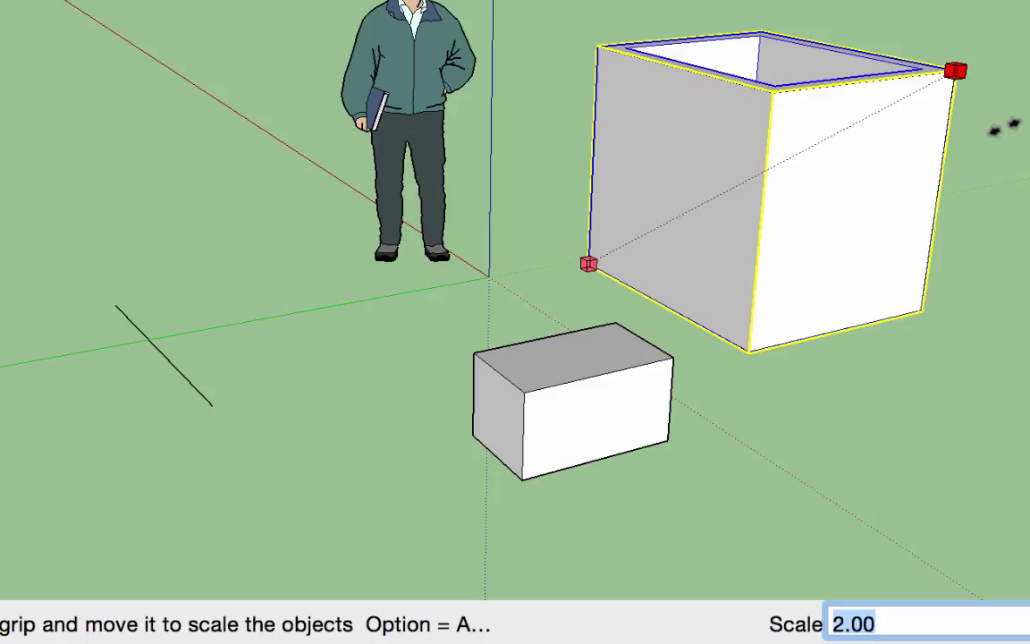
pyautogui.write('2')
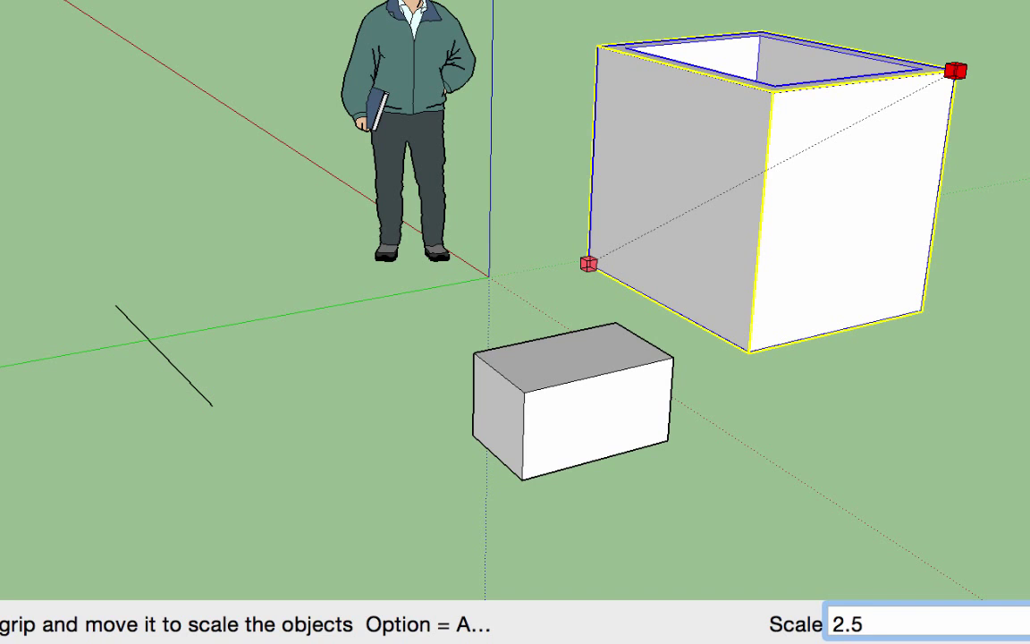
pyautogui.press('Return')
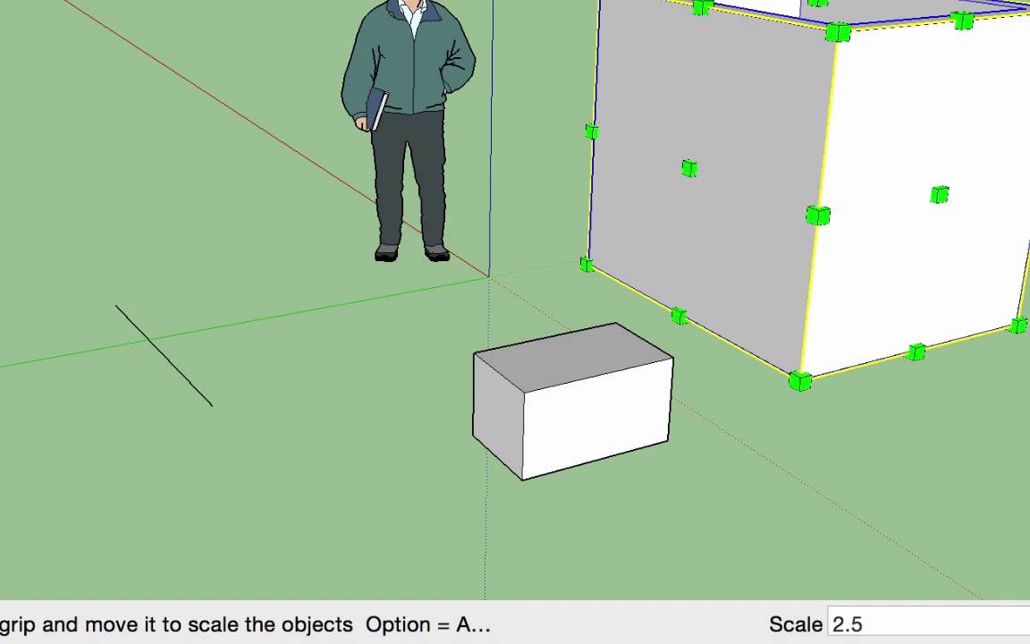
# Measure from the free line to the enlarged hollow box's nearest bottom corner with Tape Measure, and remove the resulting guide line
pyautogui.press('o')
pyautogui.moveTo(792, 0)
pyautogui.mouseDown()
pyautogui.moveTo(799, 118)
pyautogui.moveTo(689, 240)
pyautogui.mouseUp()
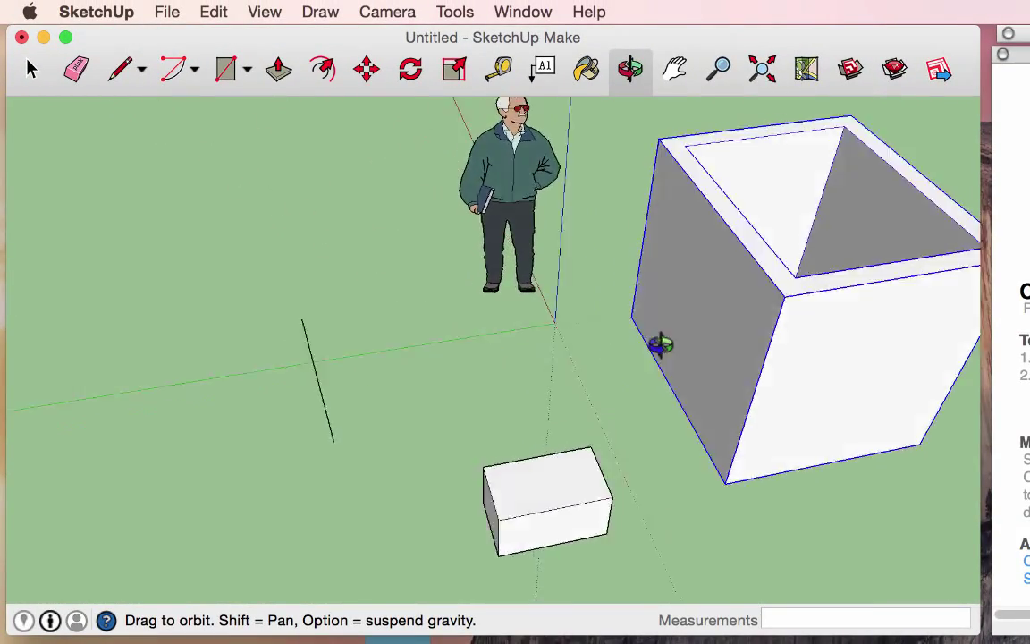
pyautogui.moveTo(661, 345); pyautogui.dragTo(675, 161)
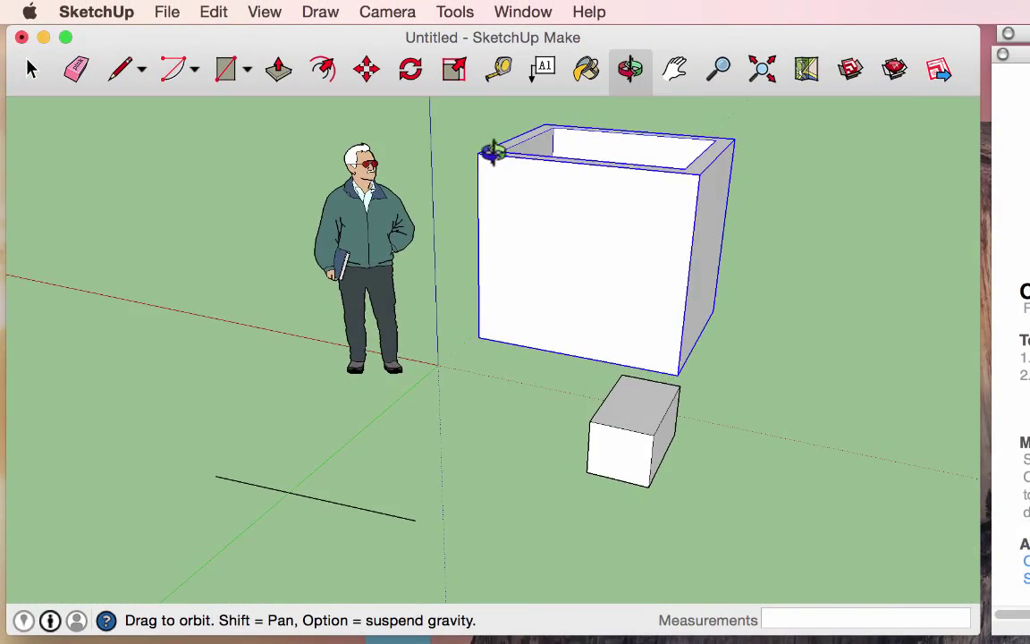
pyautogui.moveTo(492, 153); pyautogui.dragTo(260, 170)
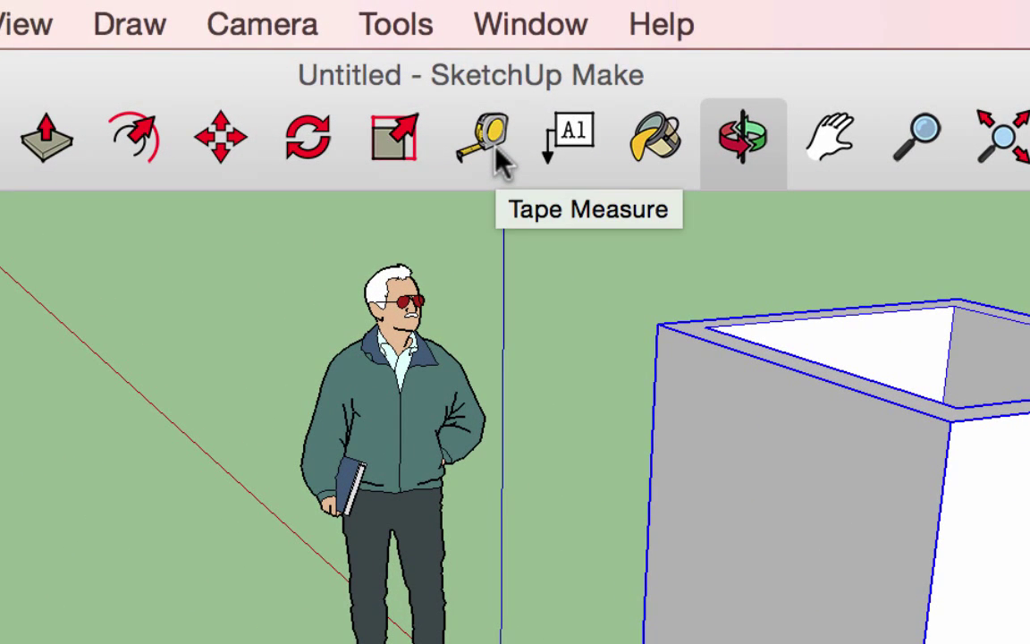
pyautogui.click(499, 147)
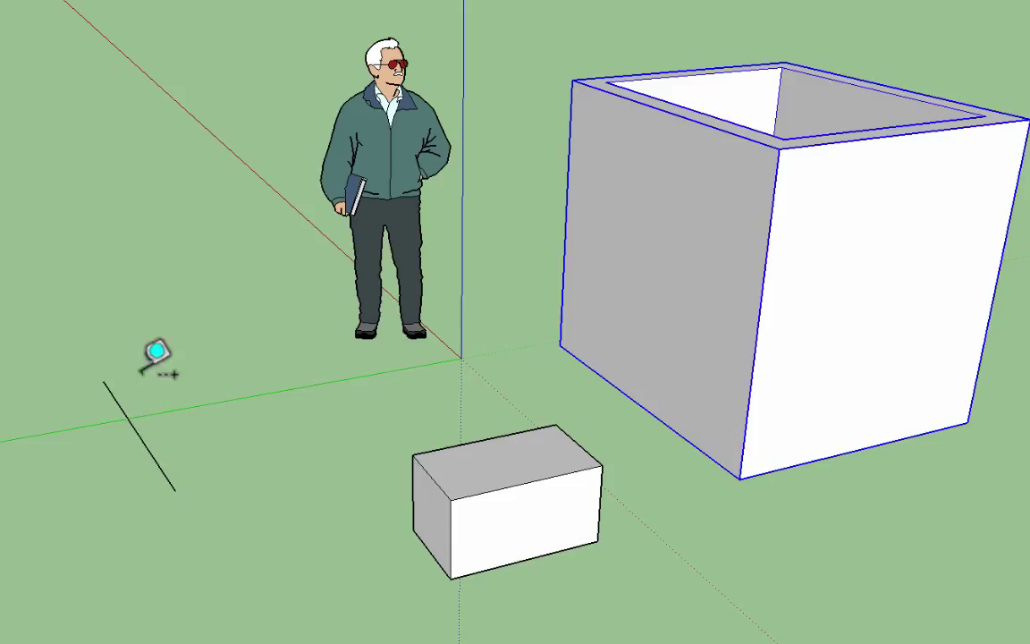
pyautogui.click(129, 418)
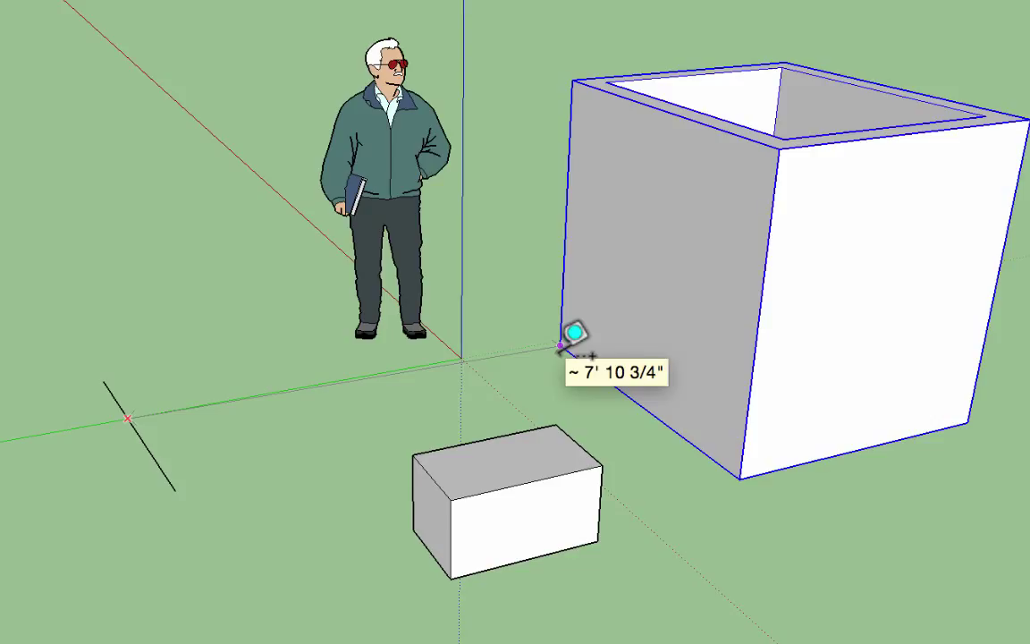
pyautogui.click(561, 345)
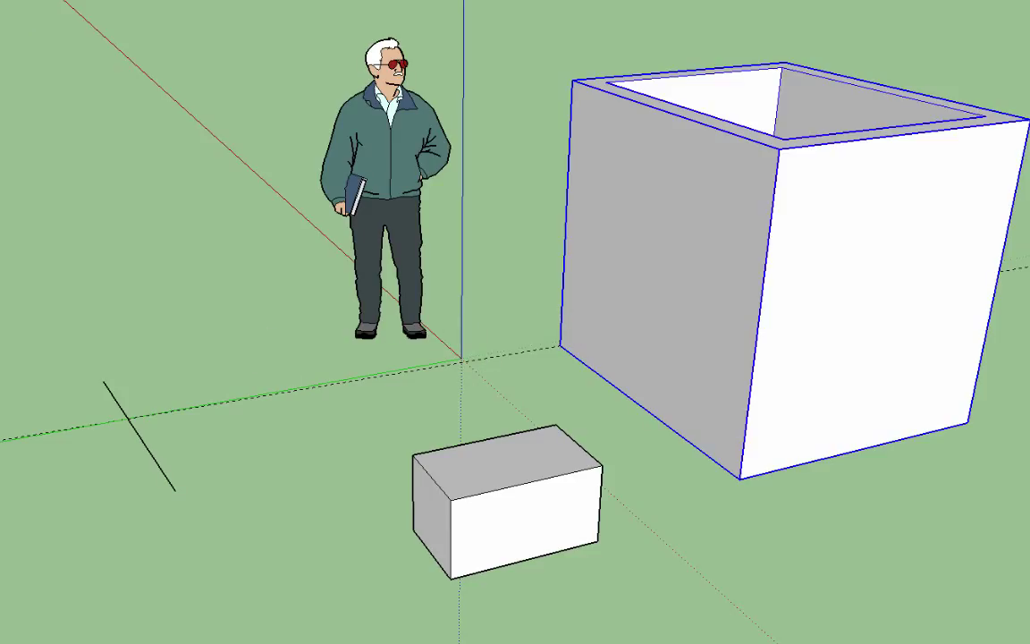
pyautogui.click(544, 354)
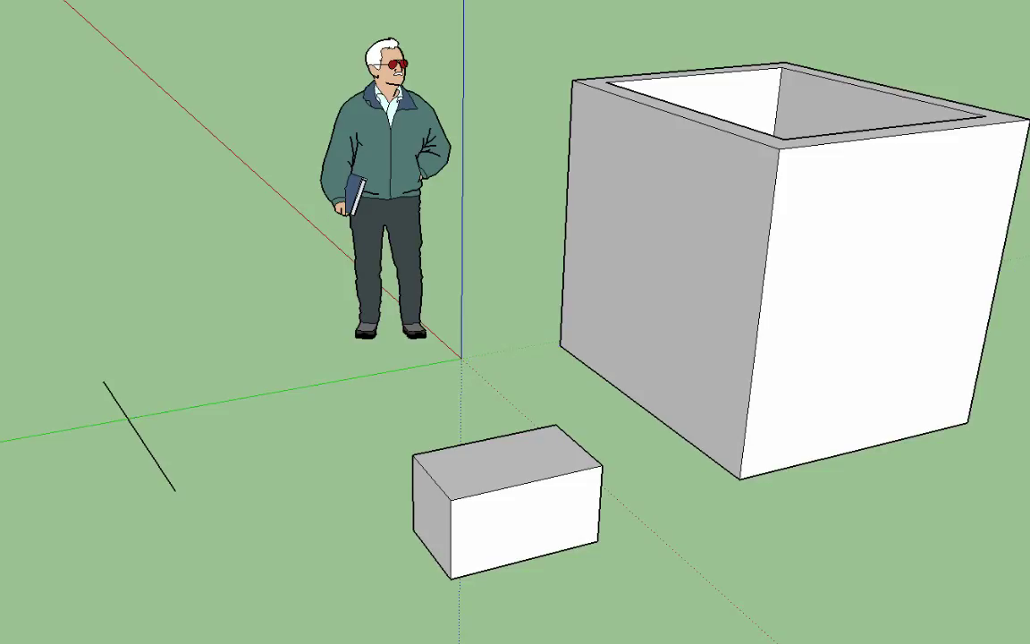
# Measure the height of the enlarged hollow box along its far vertical edge with Tape Measure
pyautogui.click(561, 343)
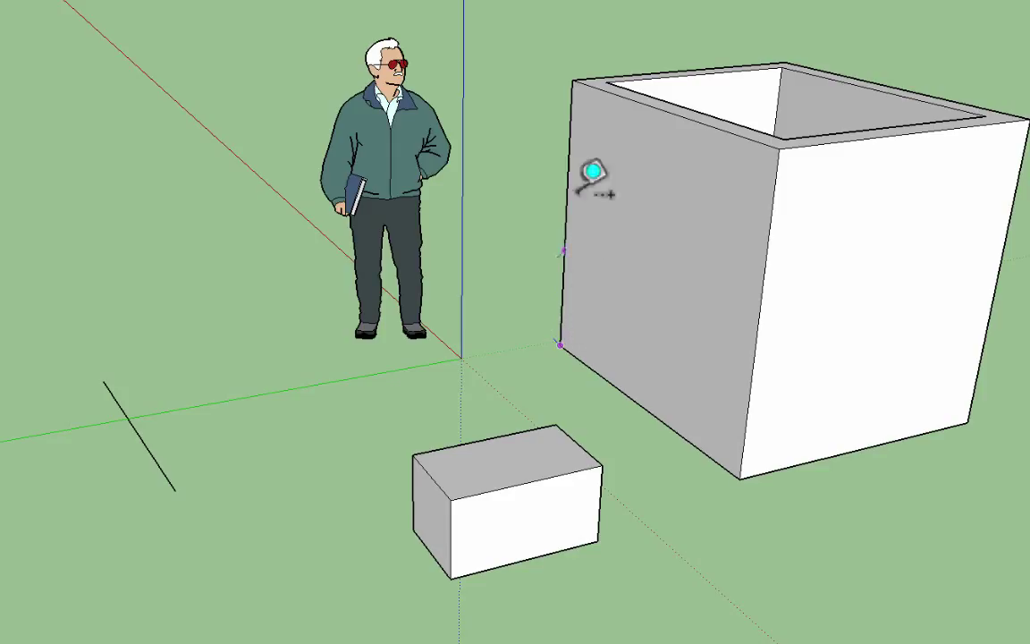
pyautogui.click(573, 81)
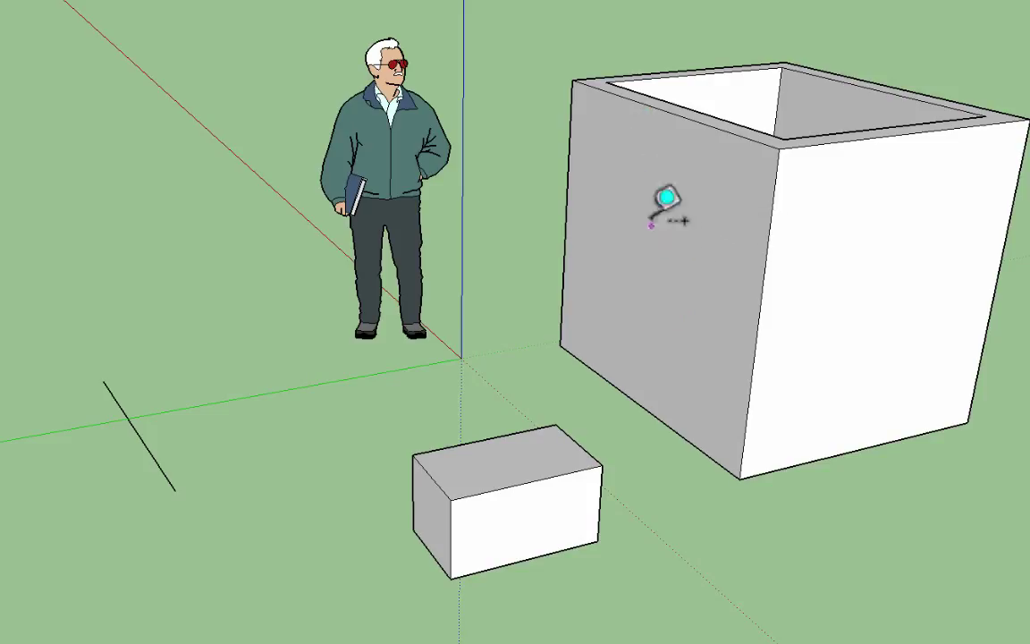
# Create two guide lines on the hollow box's gray side face, 1' in from the far vertical edge and 1' below the top edge
pyautogui.click(566, 200)
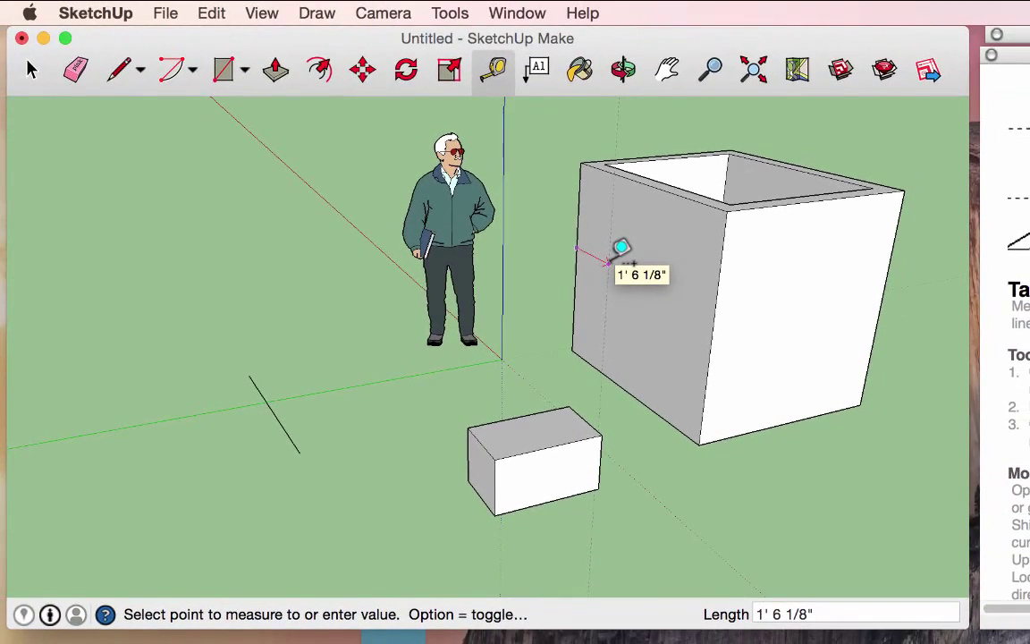
pyautogui.press('Tab')
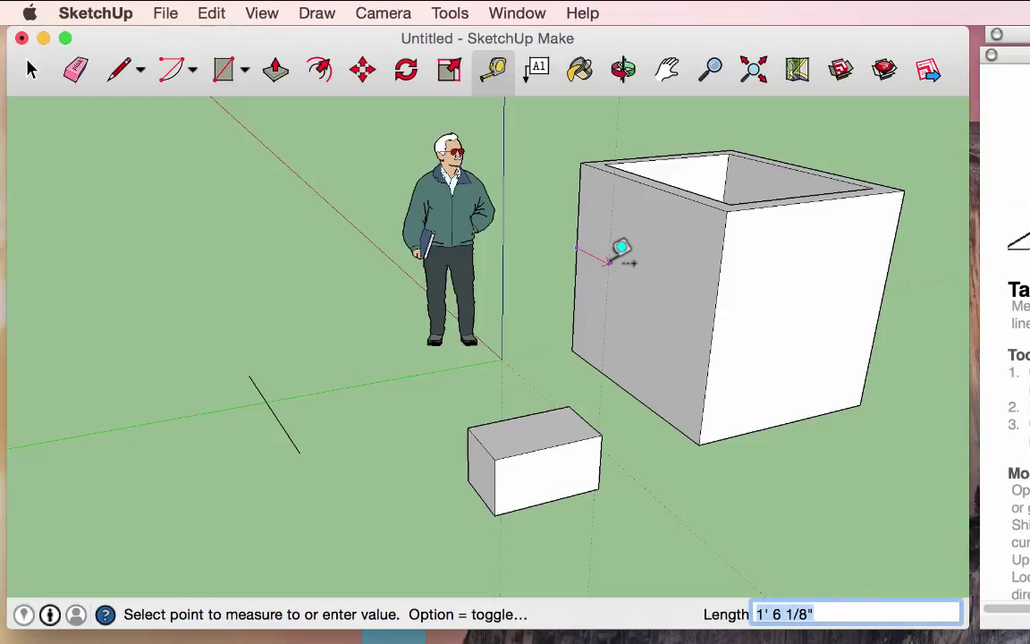
pyautogui.write("1'")
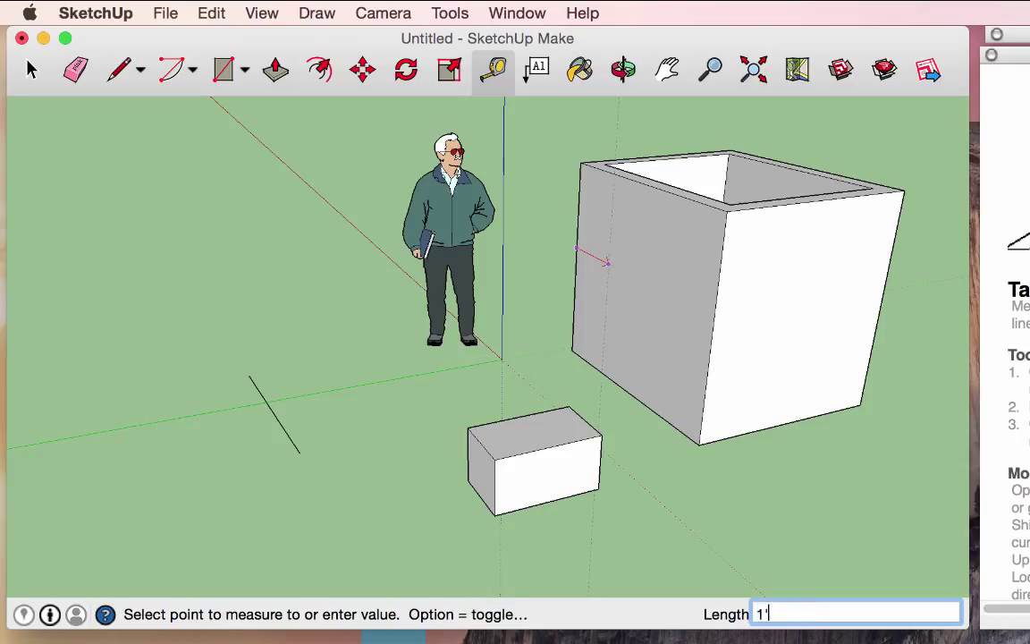
pyautogui.press('Return')
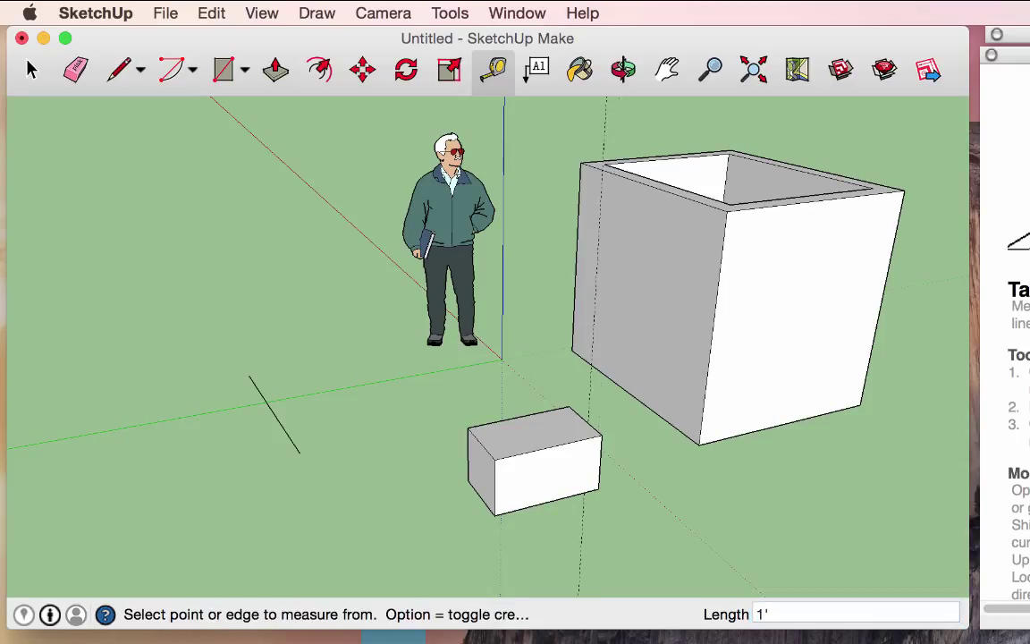
pyautogui.click(633, 162)
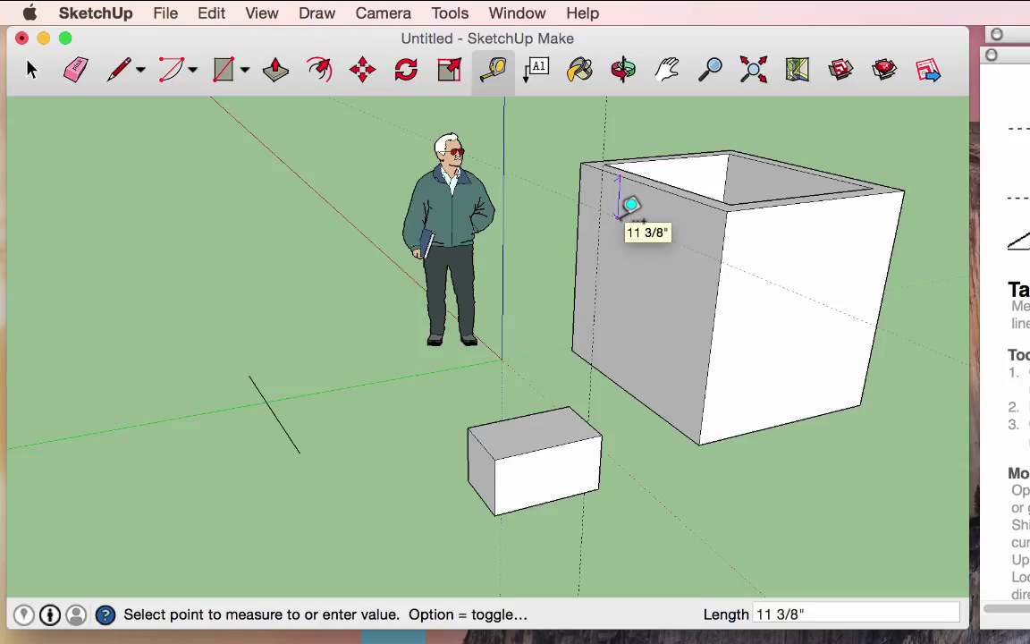
pyautogui.write("1'")
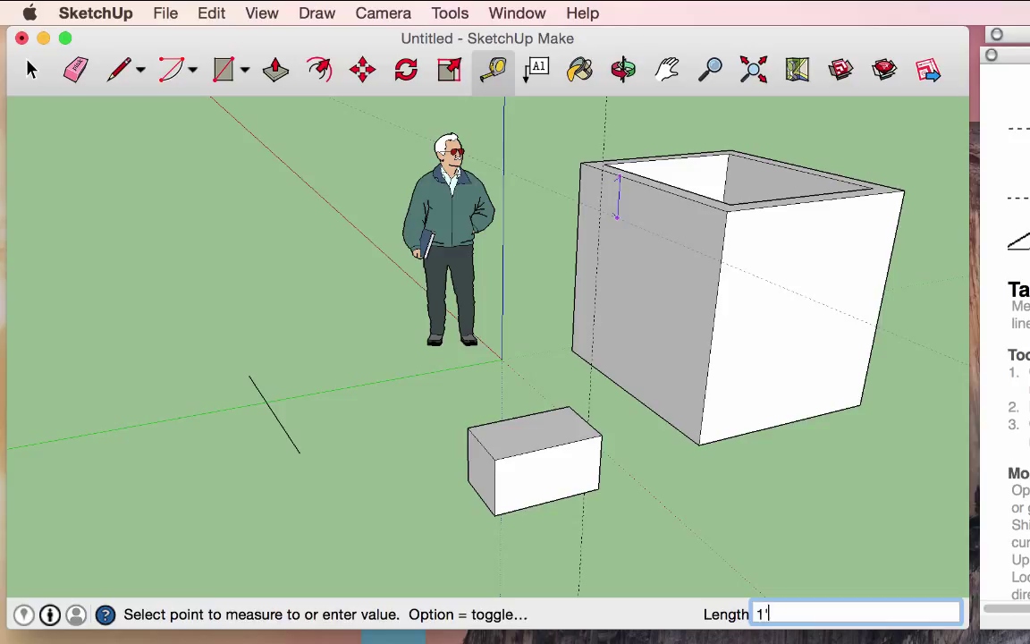
pyautogui.press('Return')
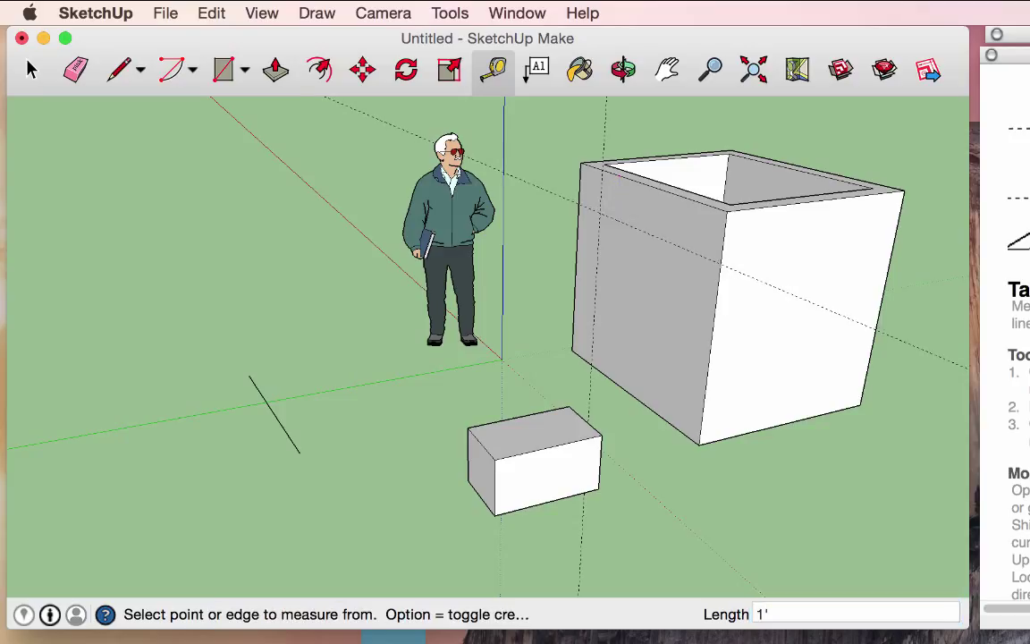
# Draw a rectangle about 3' 2 5/8" by 2' 5 3/16" on the hollow box's gray side face, starting at the guide intersection
pyautogui.click(222, 71)
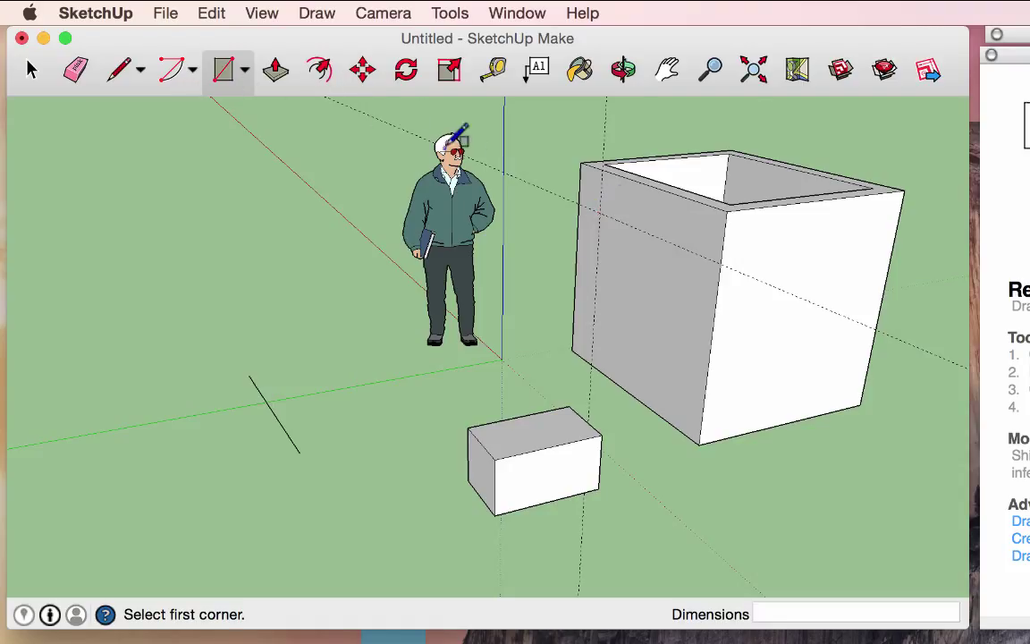
pyautogui.click(599, 215)
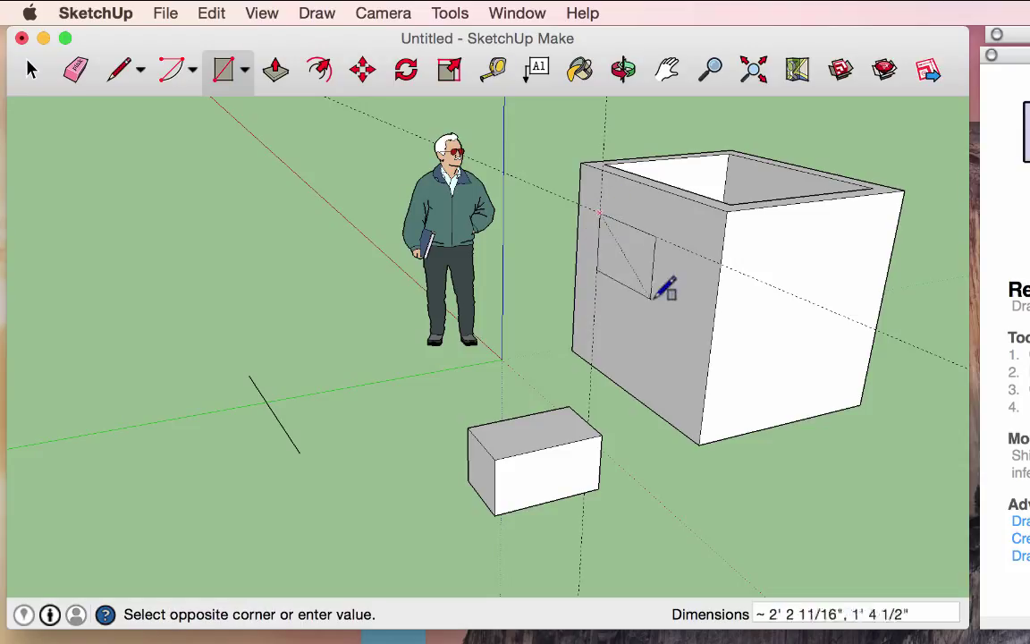
pyautogui.click(677, 355)
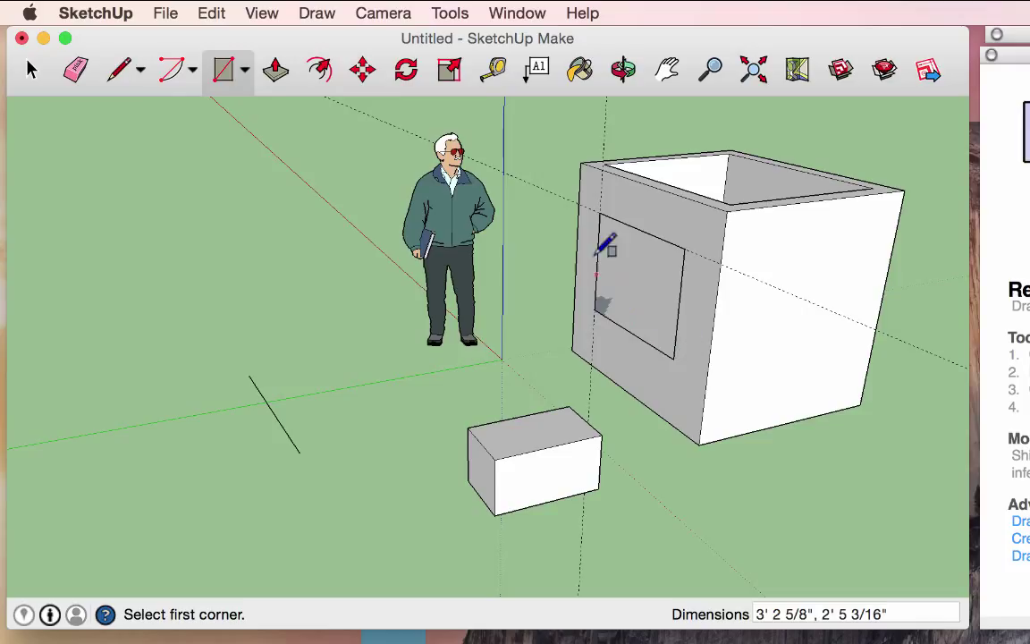
# Remove both guide lines and delete the rectangle from the hollow box's gray side face
pyautogui.click(29, 69)
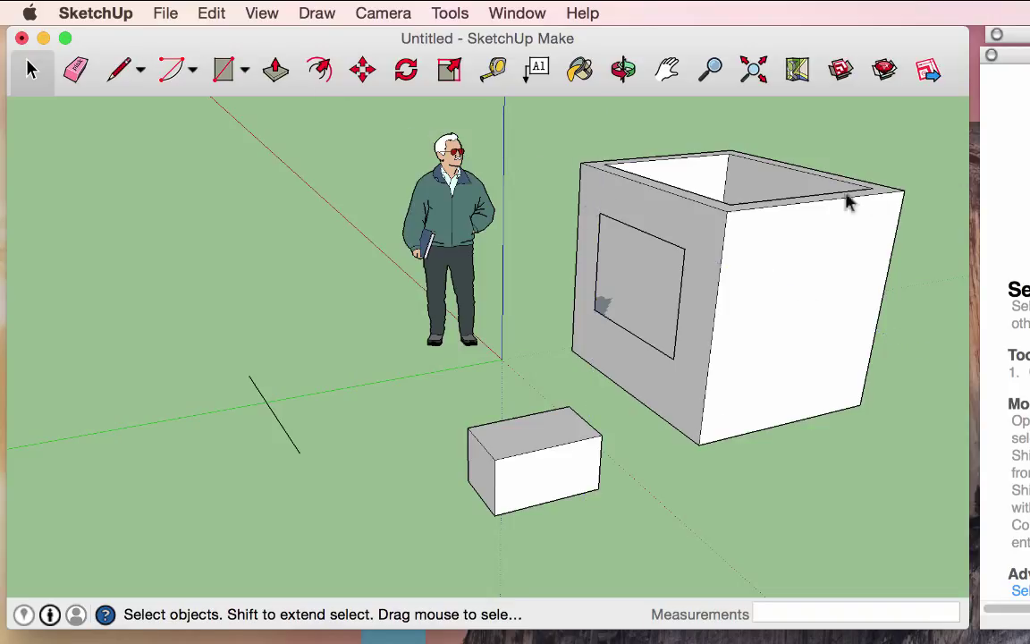
pyautogui.click(124, 79)
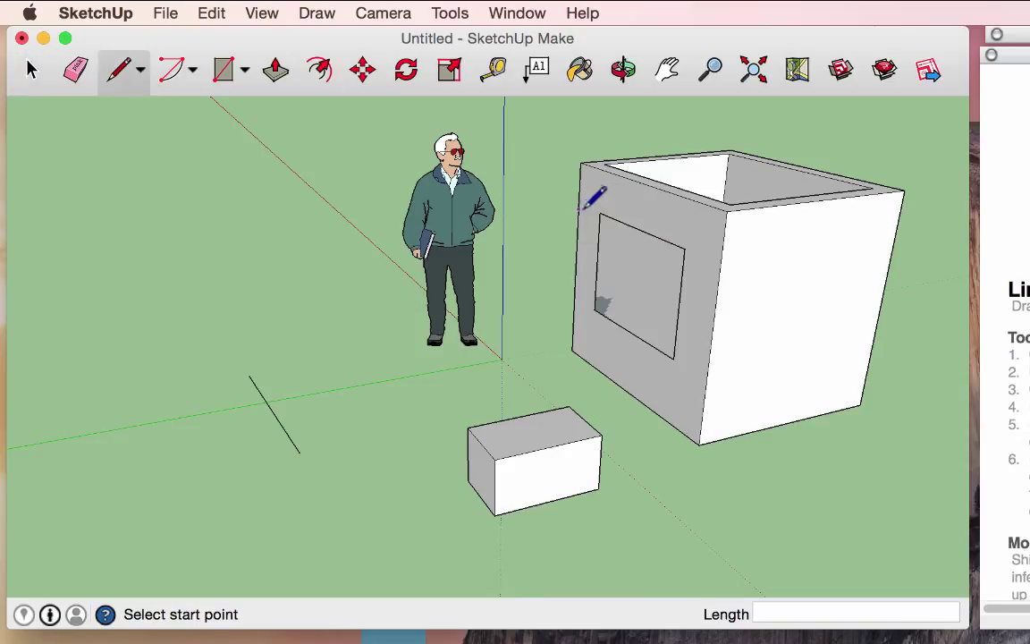
pyautogui.click(32, 69)
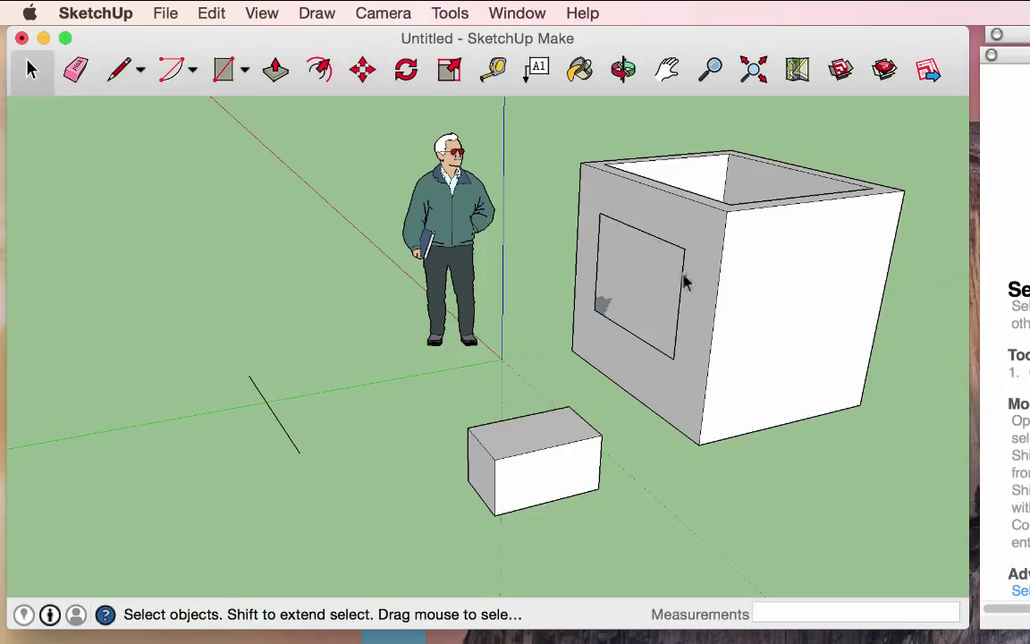
pyautogui.click(656, 288)
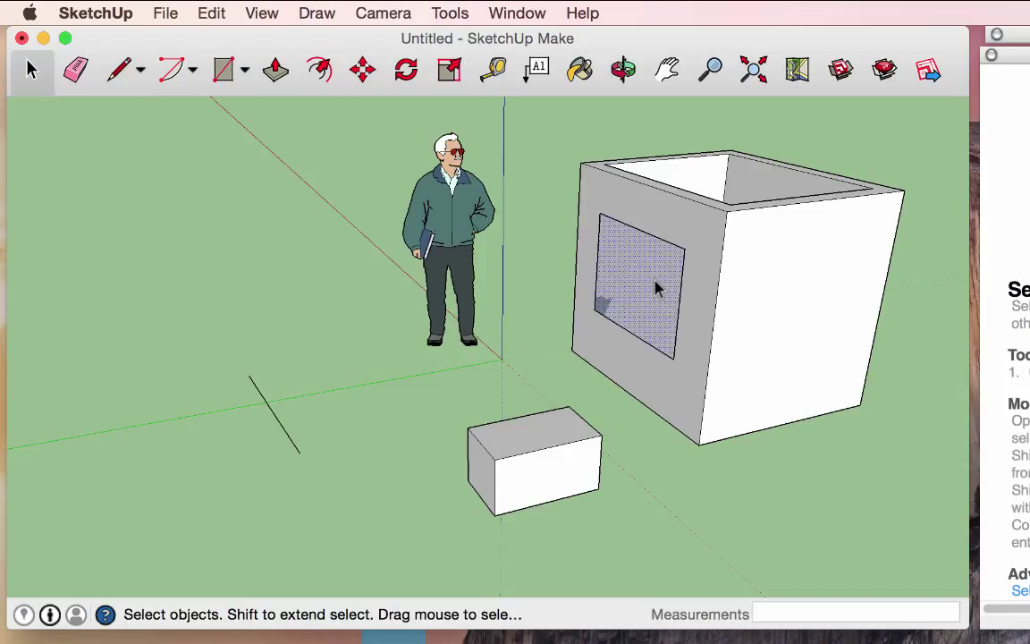
pyautogui.moveTo(557, 187); pyautogui.dragTo(706, 400)
pyautogui.press('Delete')
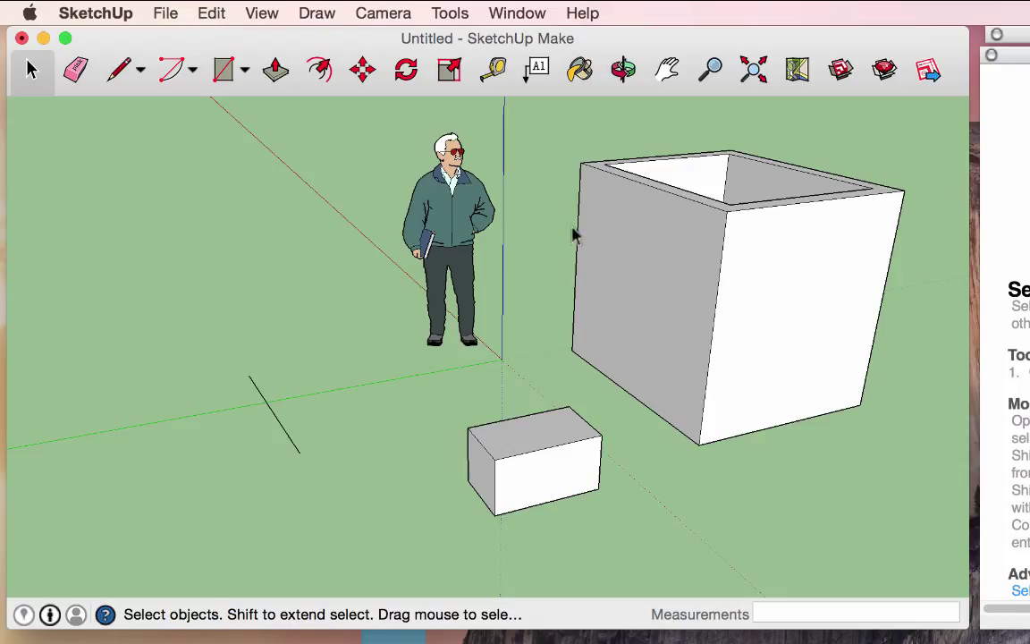
pyautogui.click(495, 70)
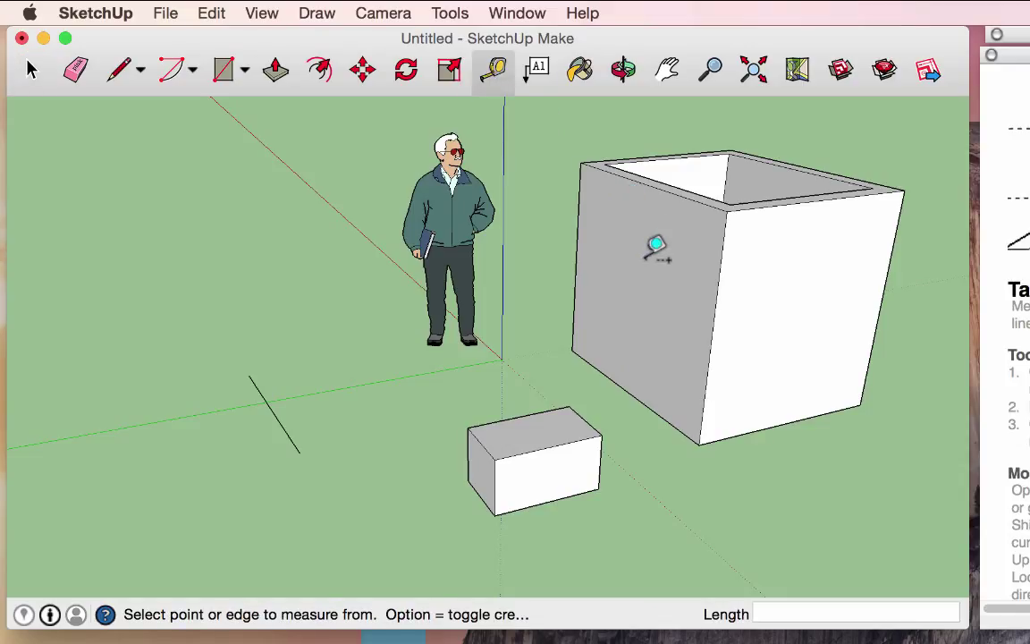
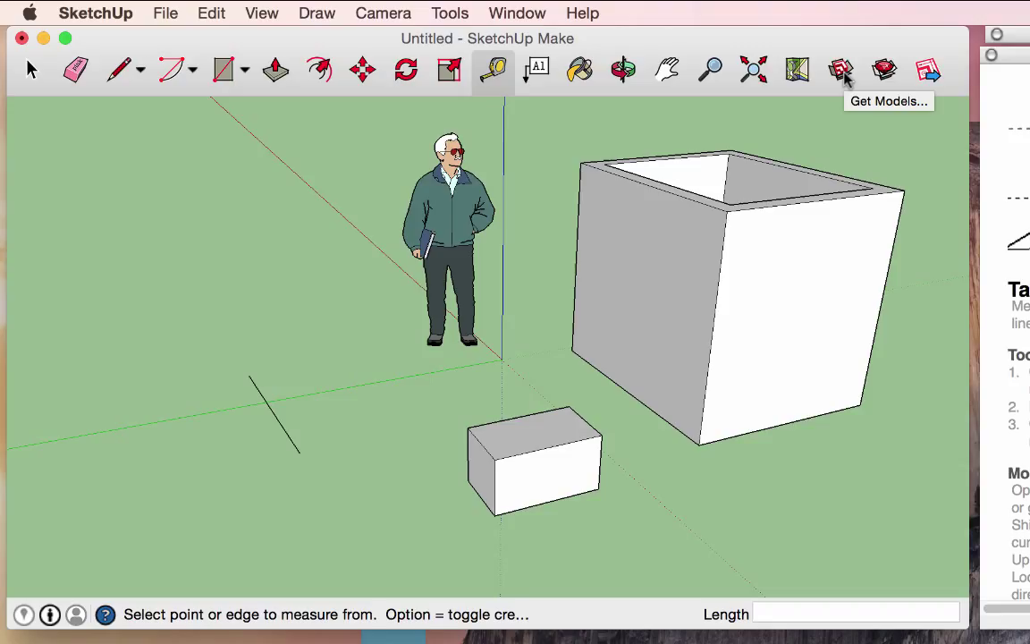
# Open the 3D Warehouse, place its window over the model, and close the tool instruction window
pyautogui.click(845, 75)
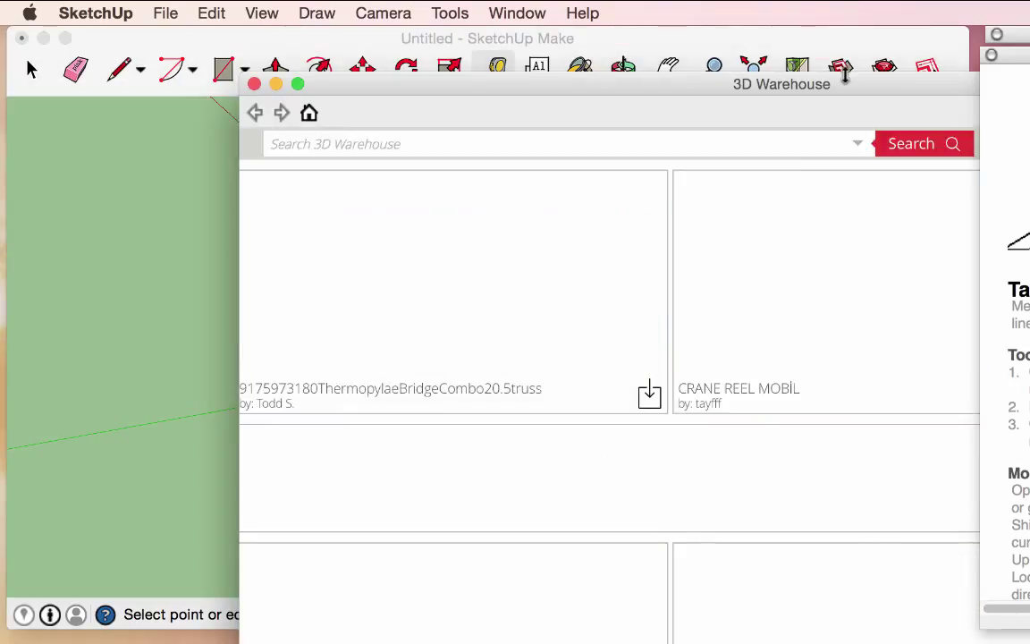
pyautogui.moveTo(846, 84); pyautogui.dragTo(629, 31)
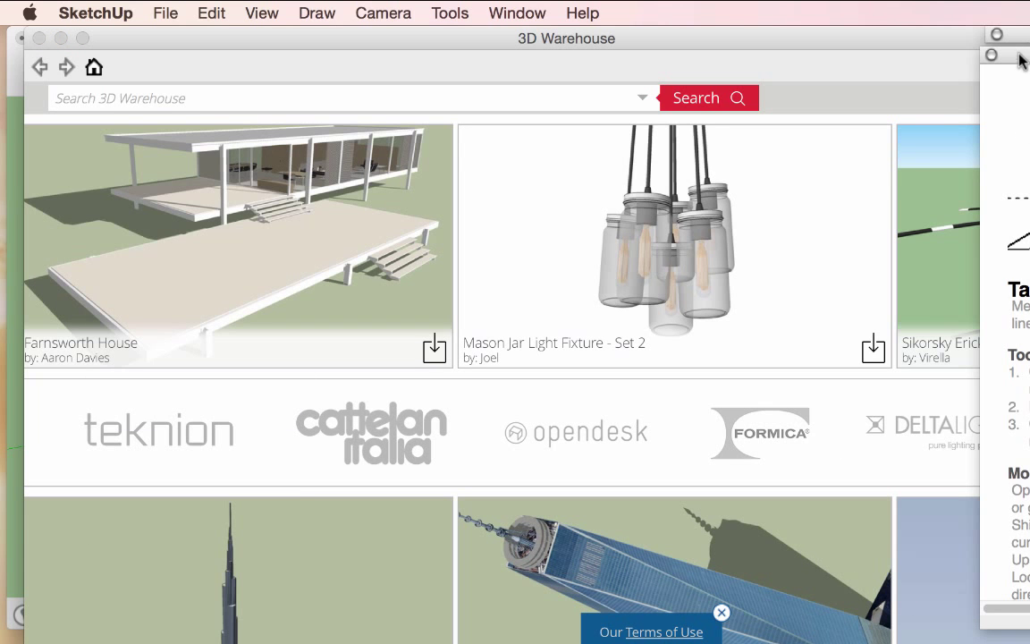
pyautogui.click(991, 55)
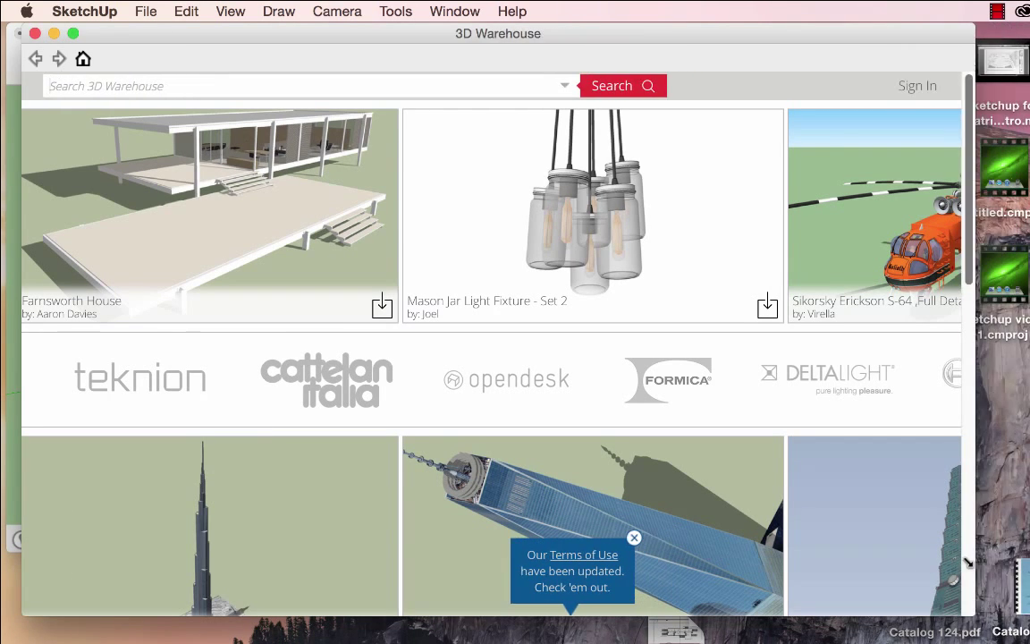
# Search the 3D Warehouse for "couch"
pyautogui.click(290, 87)
pyautogui.moveTo(279, 124)
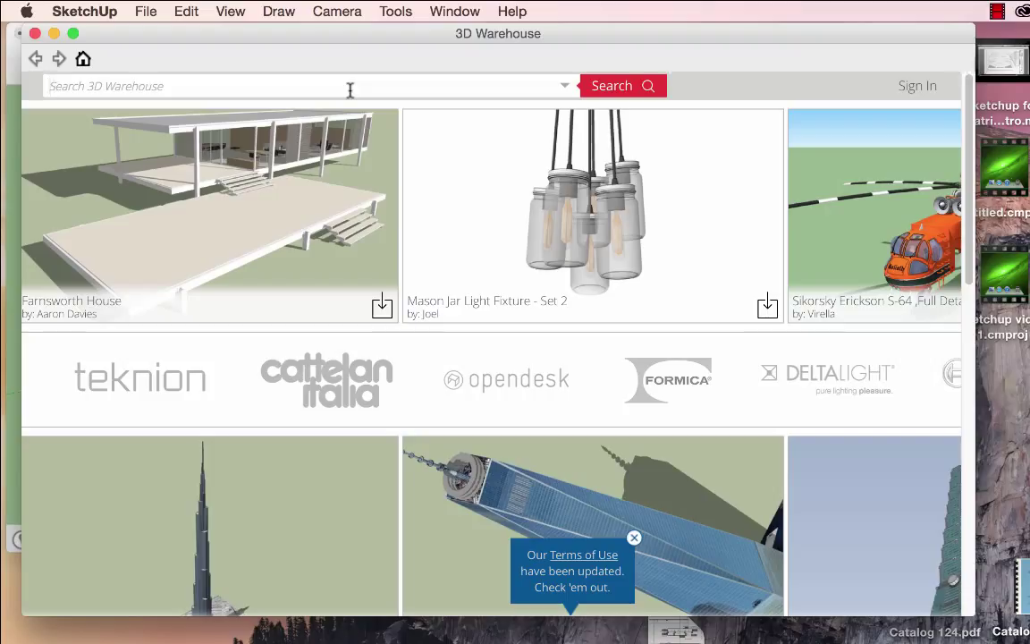
pyautogui.write('couch')
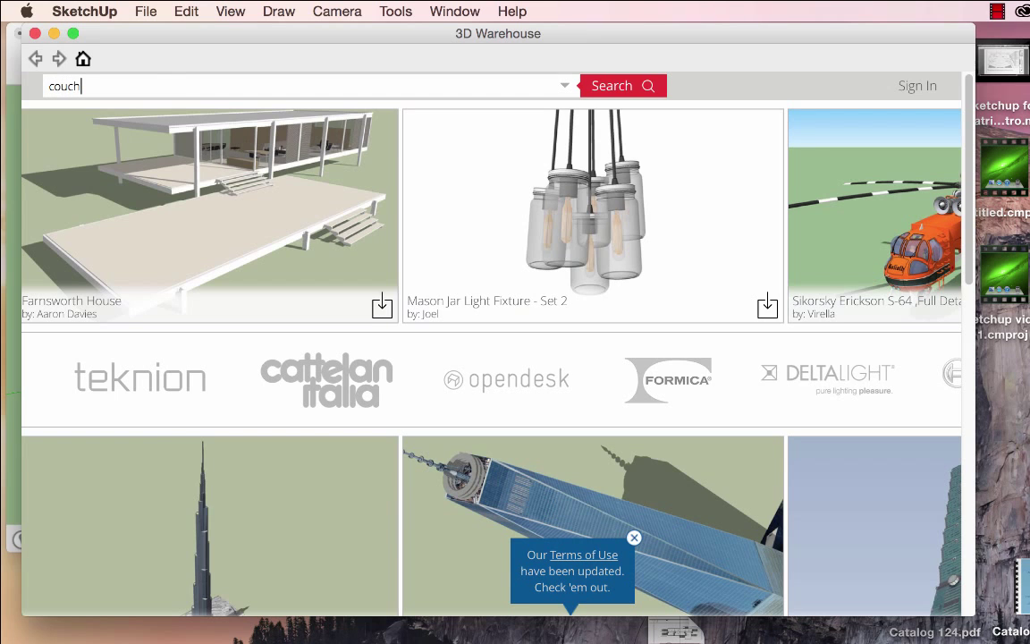
pyautogui.press('Return')
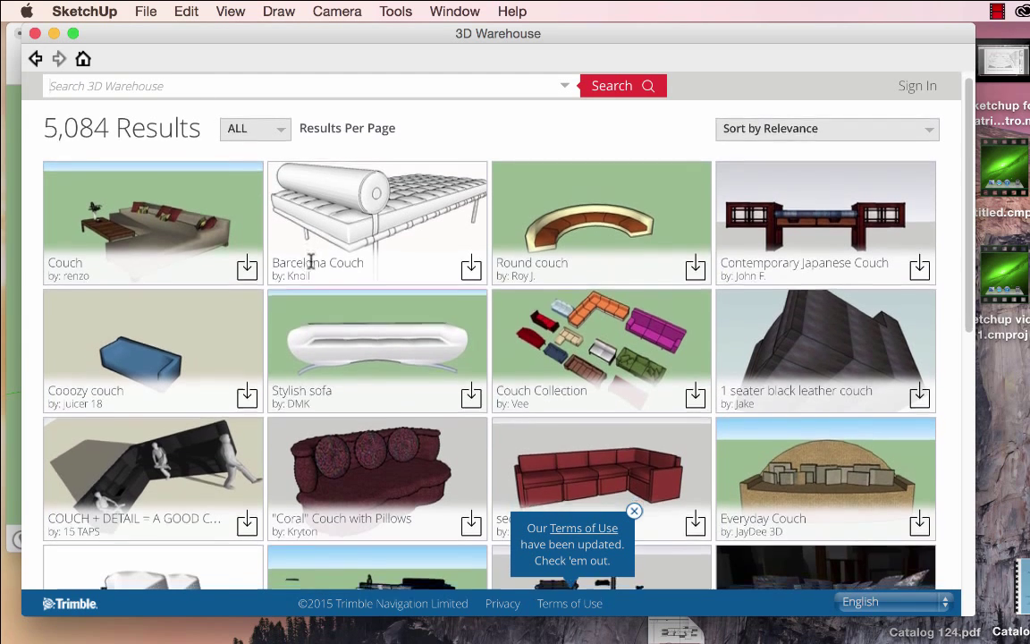
# Look through the couch models and open the page of the red "sectinal couch"
pyautogui.scroll(-3, 309, 255)
pyautogui.scroll(-10, 313, 268)
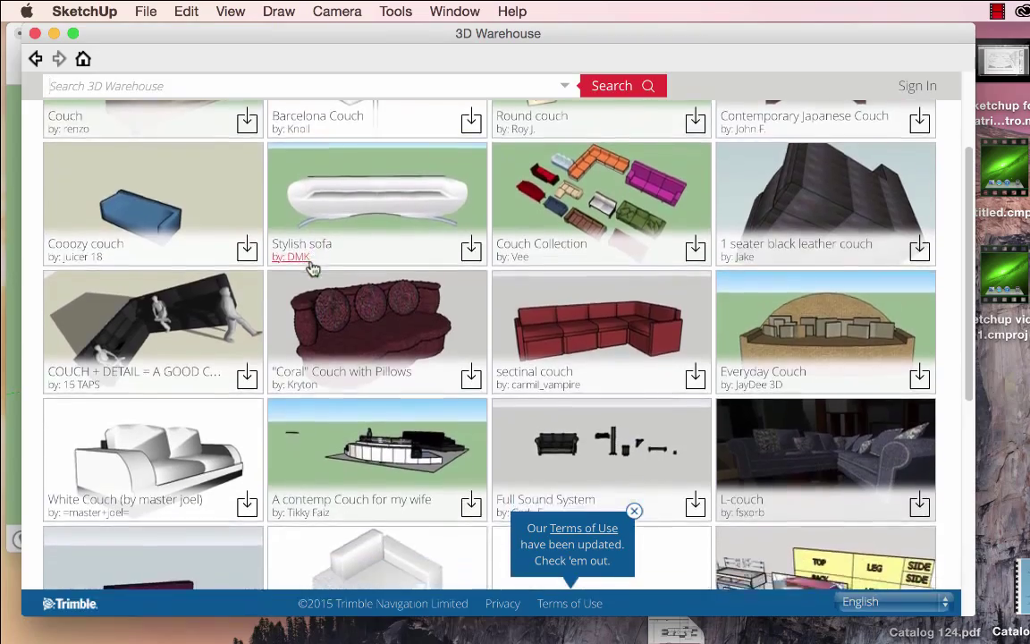
pyautogui.scroll(-13, 313, 269)
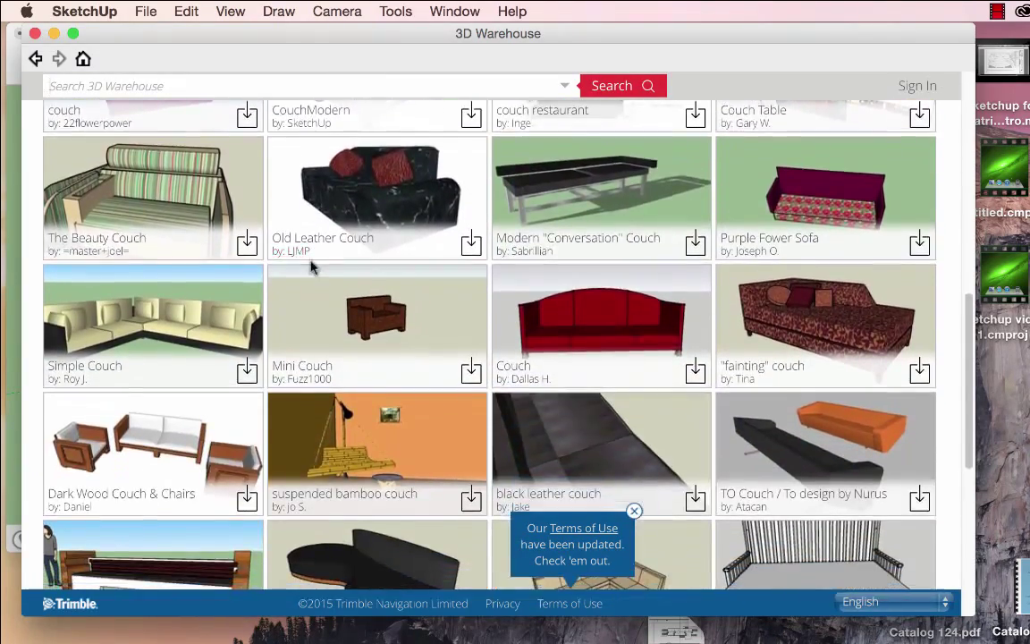
pyautogui.scroll(-8, 312, 263)
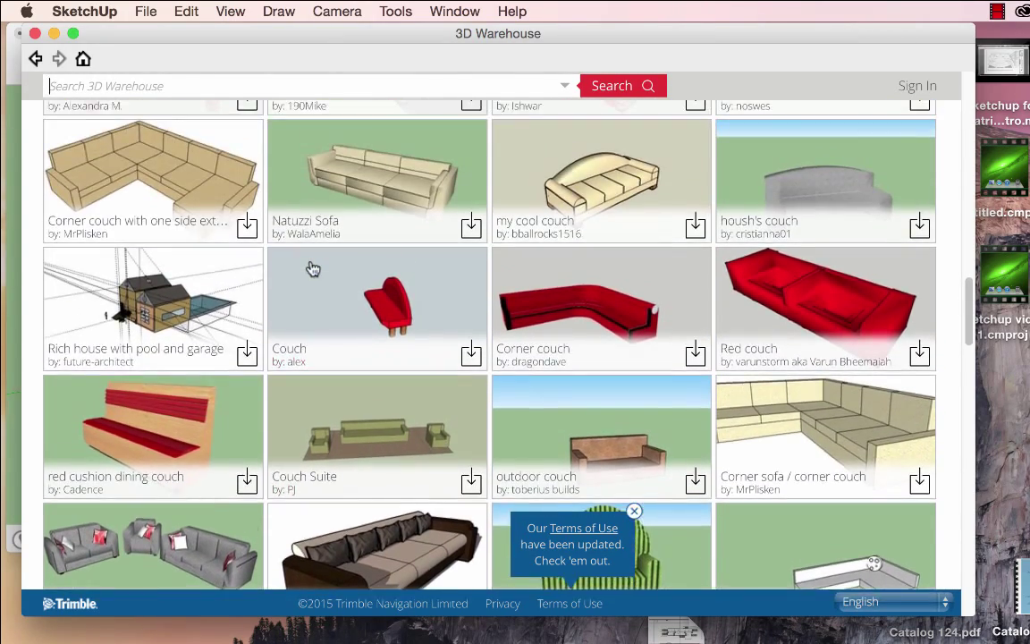
pyautogui.scroll(5, 312, 270)
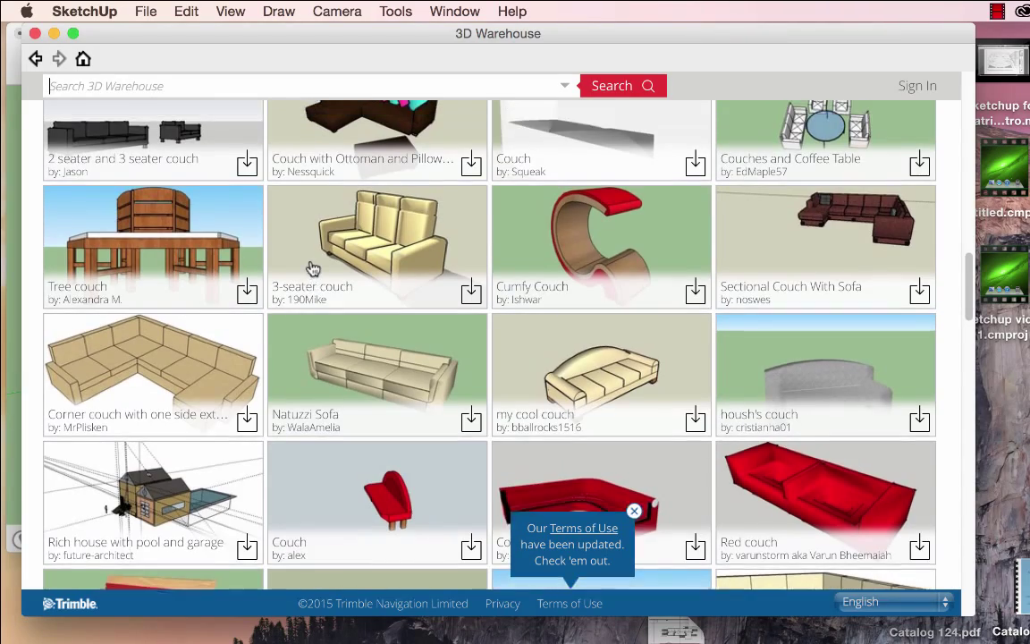
pyautogui.scroll(1, 312, 269)
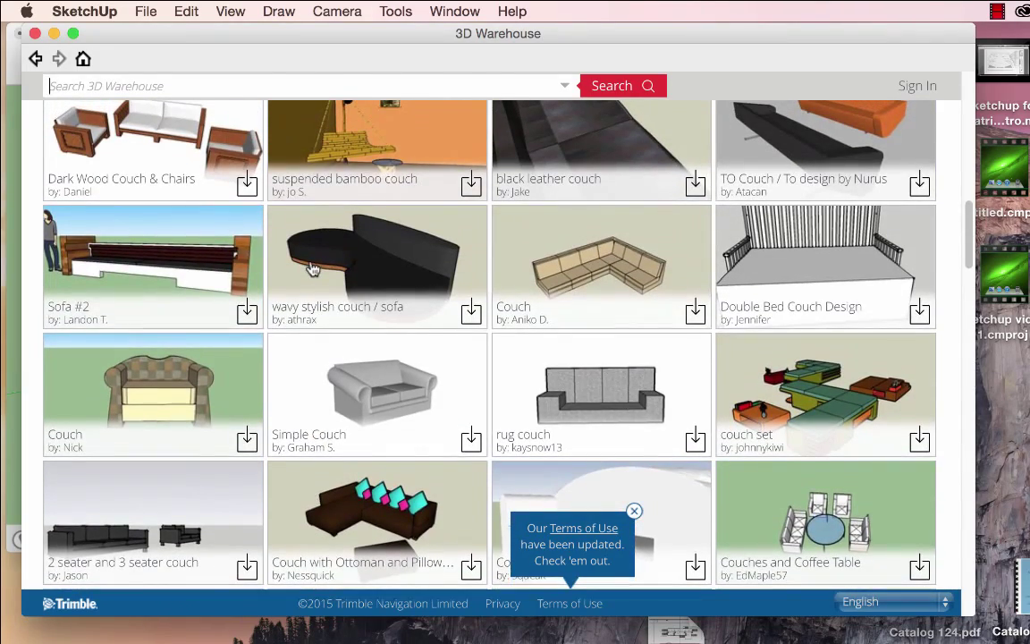
pyautogui.scroll(6, 313, 269)
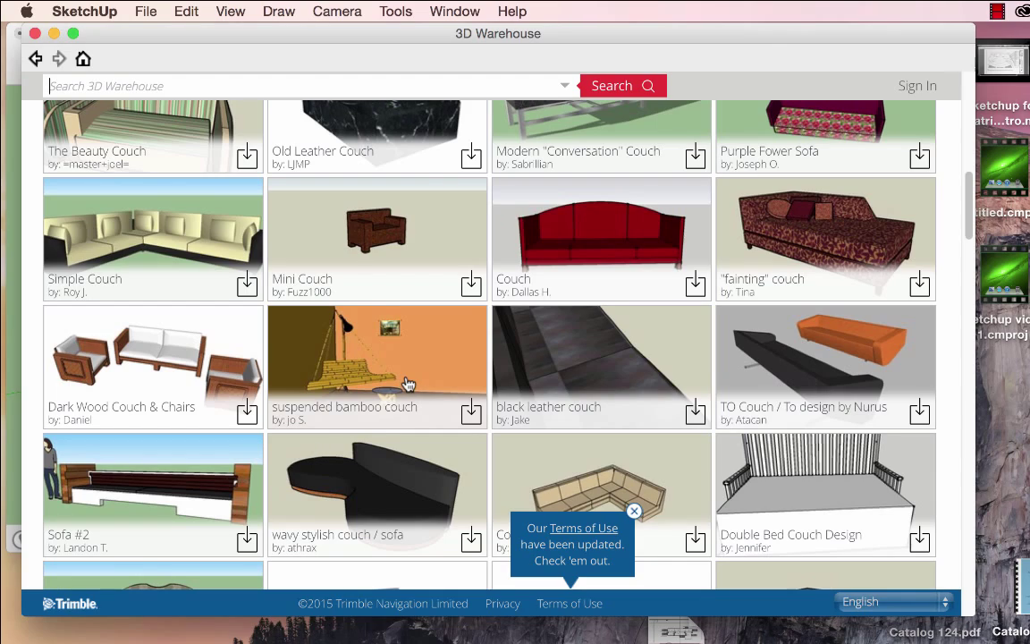
pyautogui.scroll(5, 408, 385)
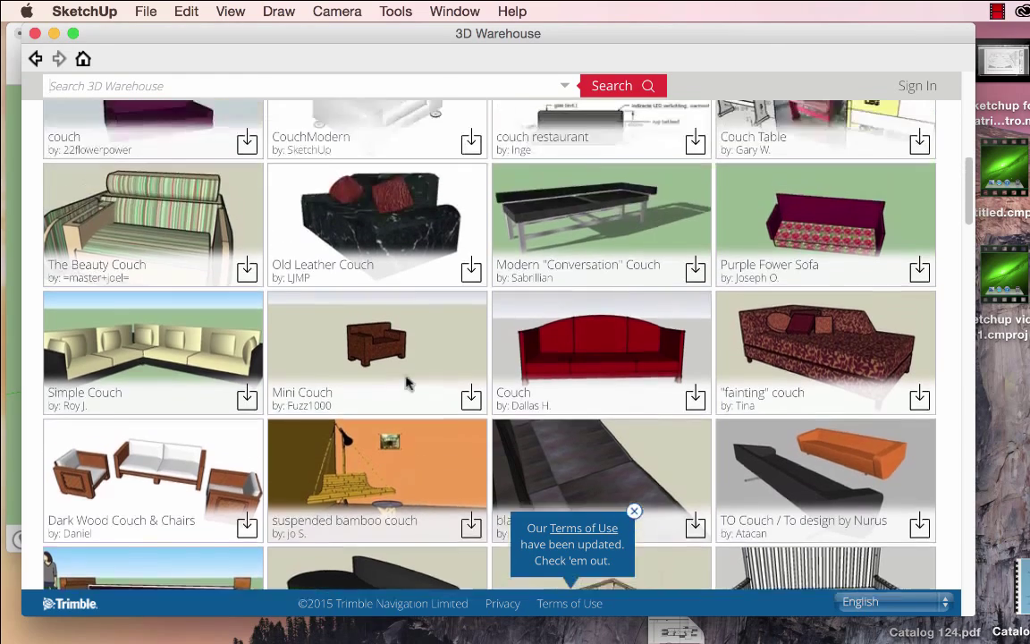
pyautogui.scroll(10, 408, 384)
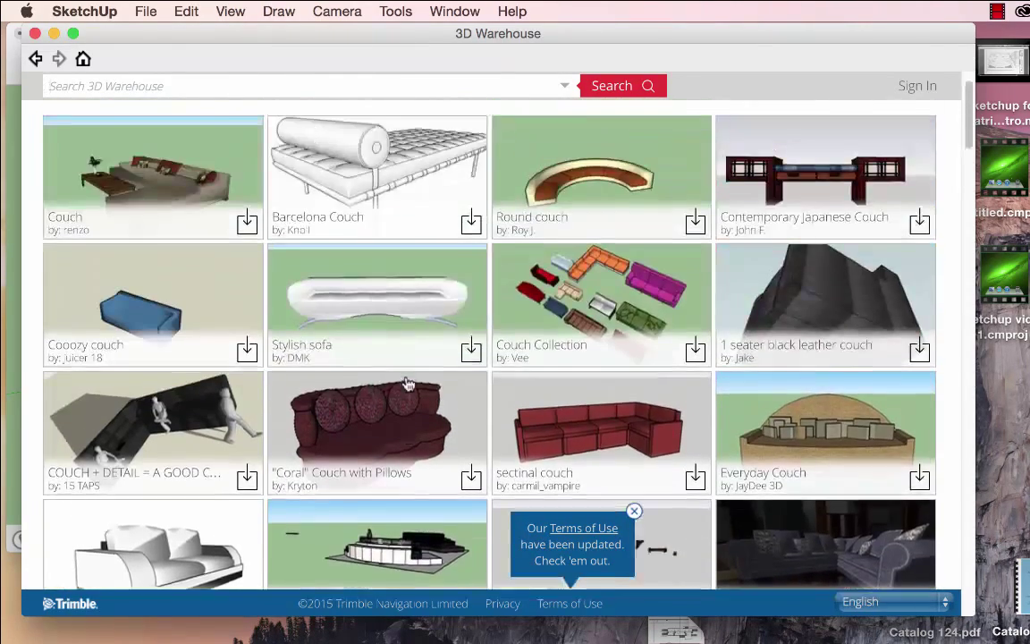
pyautogui.scroll(-3, 408, 385)
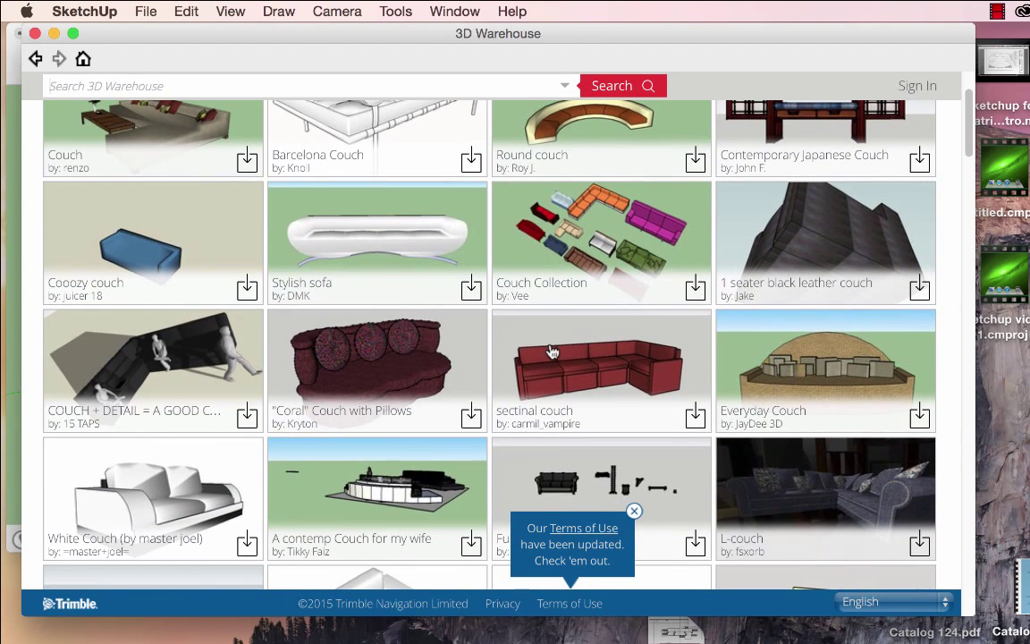
pyautogui.click(597, 363)
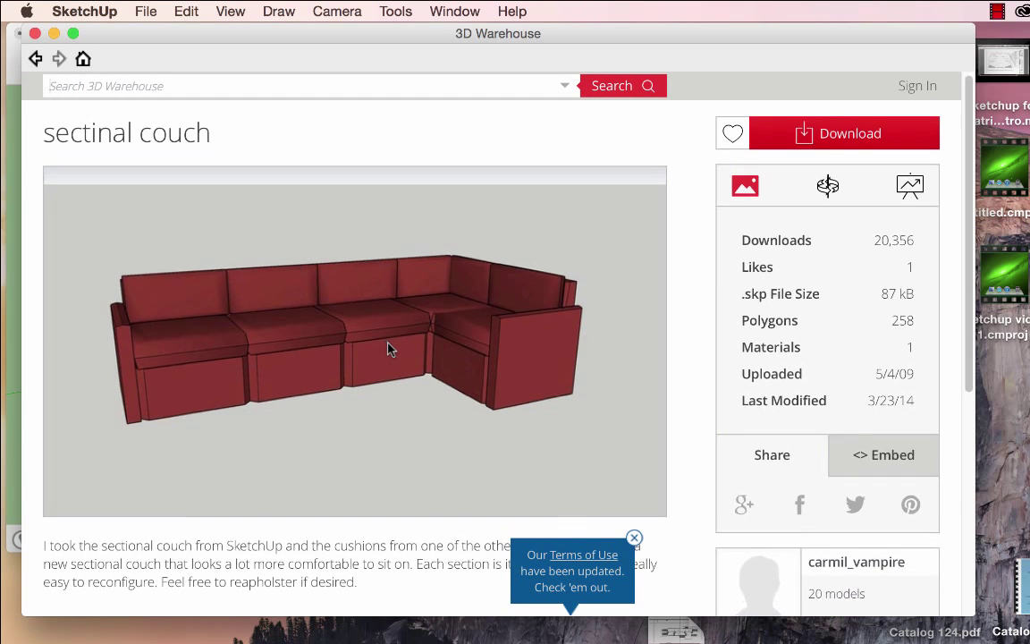
# Read through the sectional couch's model page and examine the couch from several sides in the 3D preview
pyautogui.scroll(-2, 389, 349)
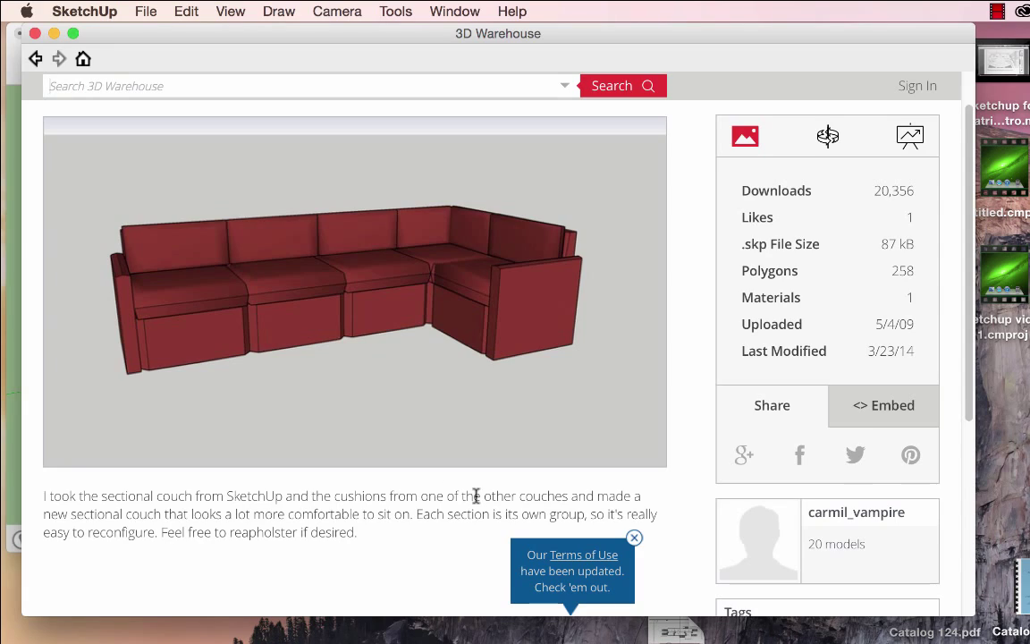
pyautogui.scroll(-10, 476, 497)
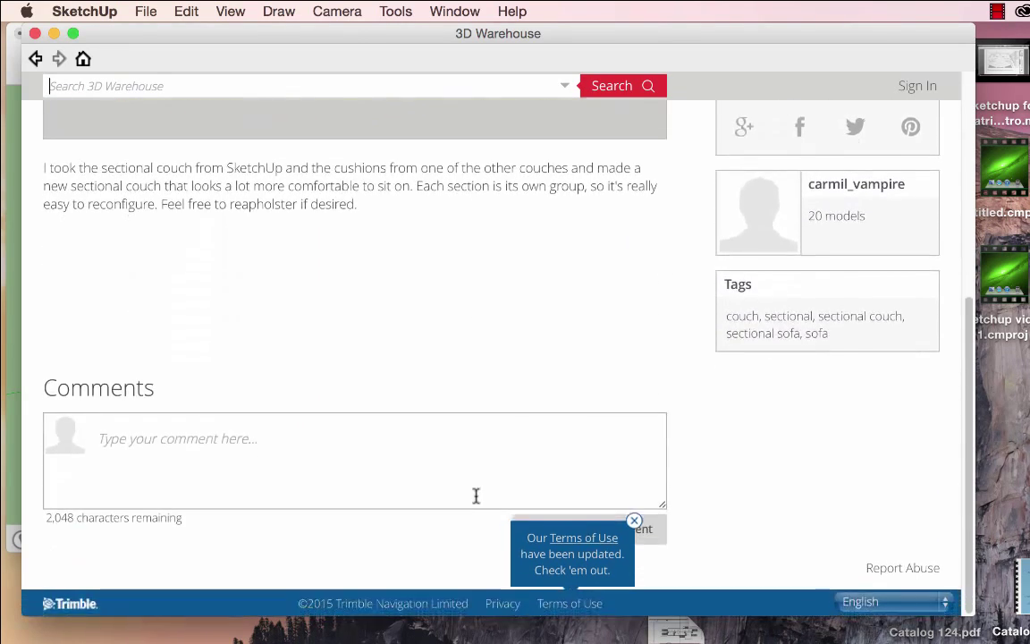
pyautogui.scroll(10, 475, 497)
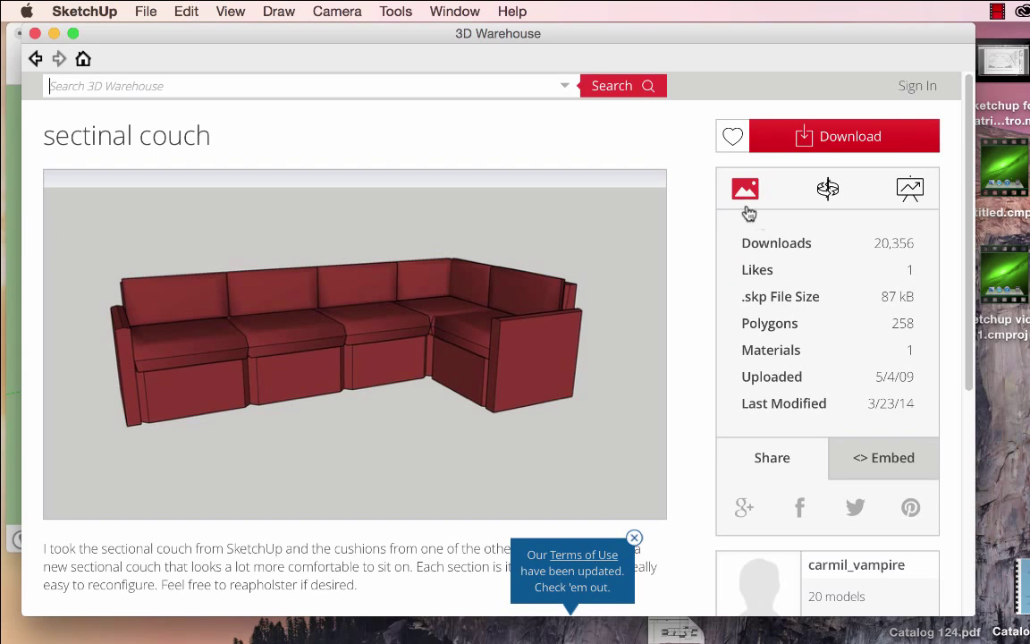
pyautogui.click(829, 191)
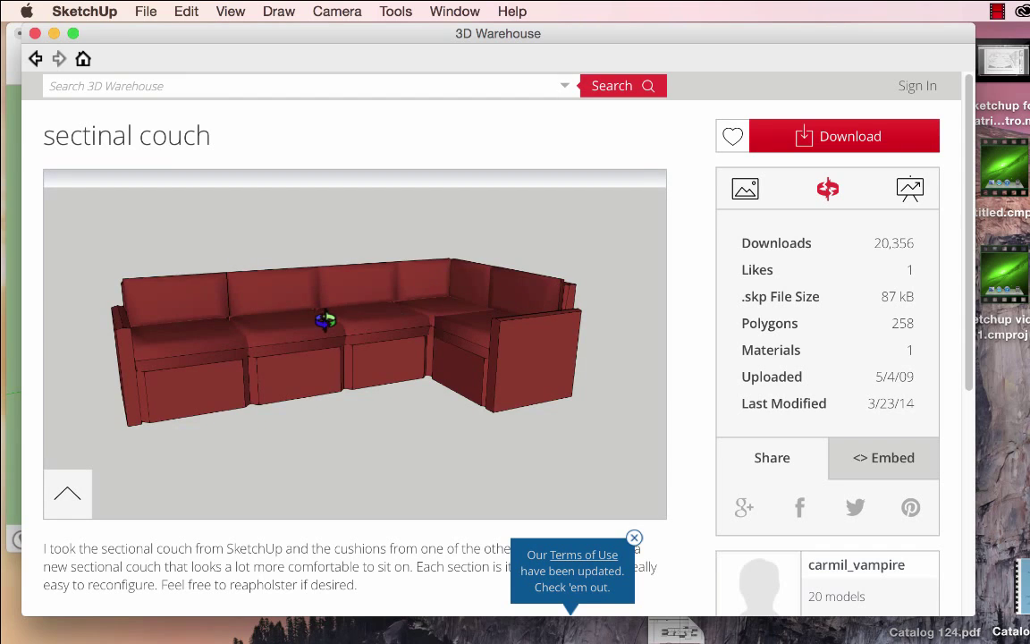
pyautogui.moveTo(325, 320); pyautogui.dragTo(536, 333)
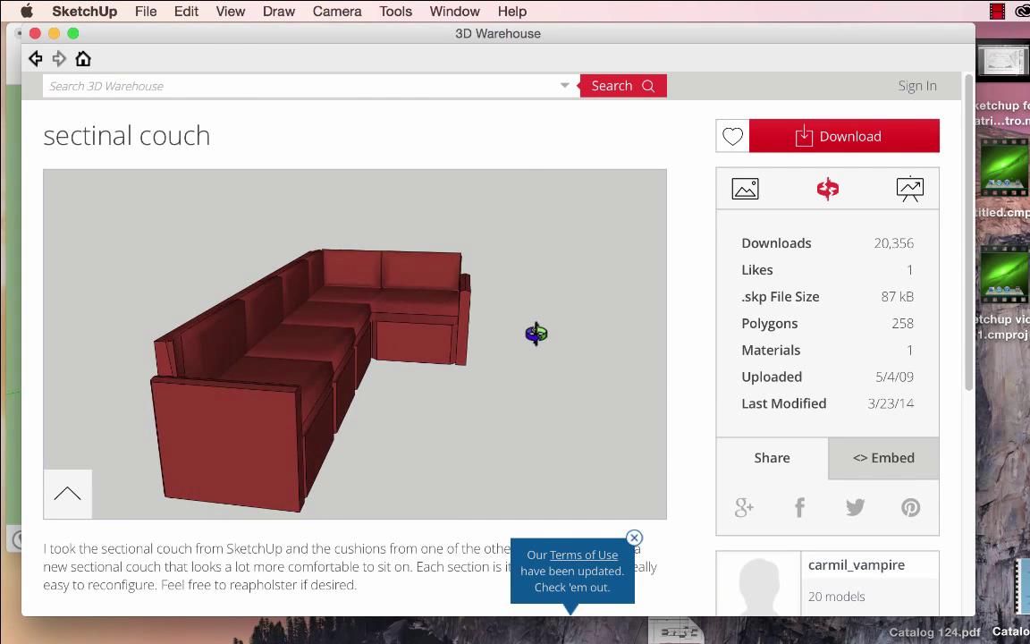
pyautogui.moveTo(306, 258); pyautogui.dragTo(117, 299)
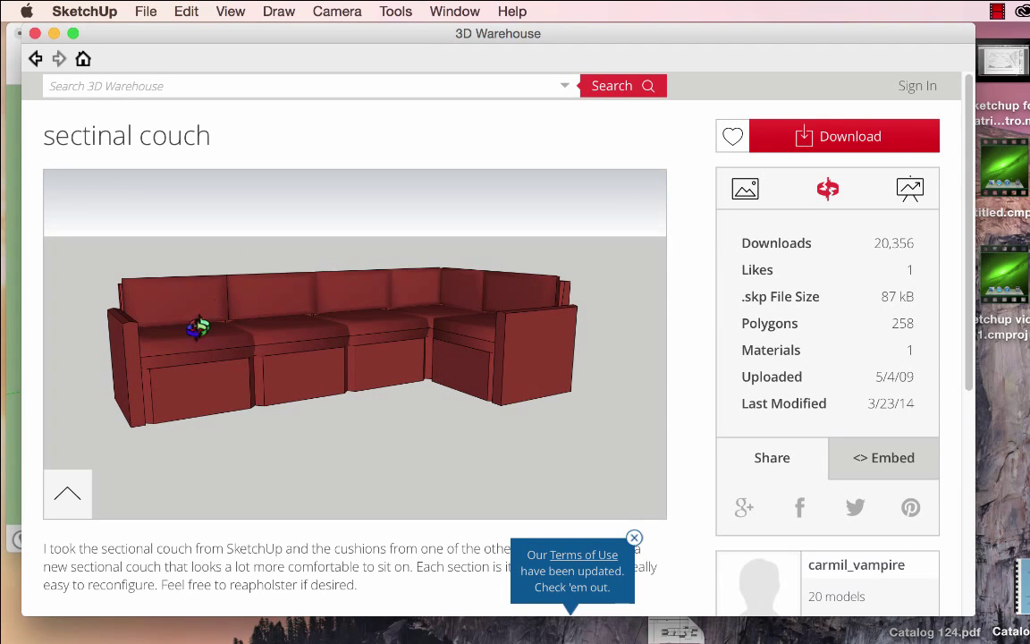
pyautogui.moveTo(448, 350); pyautogui.dragTo(273, 398)
pyautogui.moveTo(536, 309); pyautogui.dragTo(757, 338)
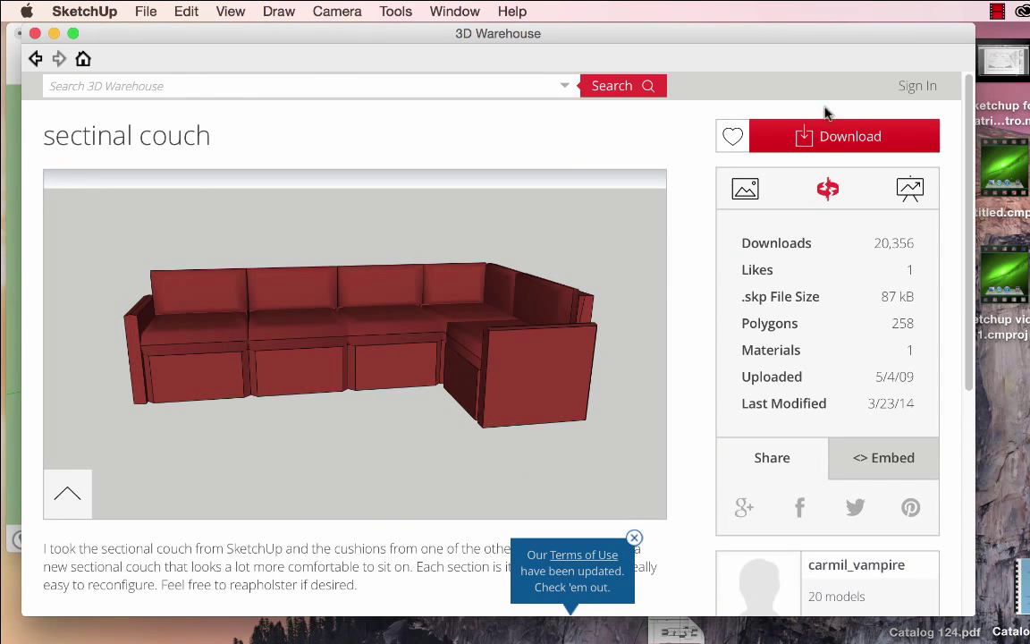
# Download the couch directly into the current model and place it behind the standing figure
pyautogui.click(827, 139)
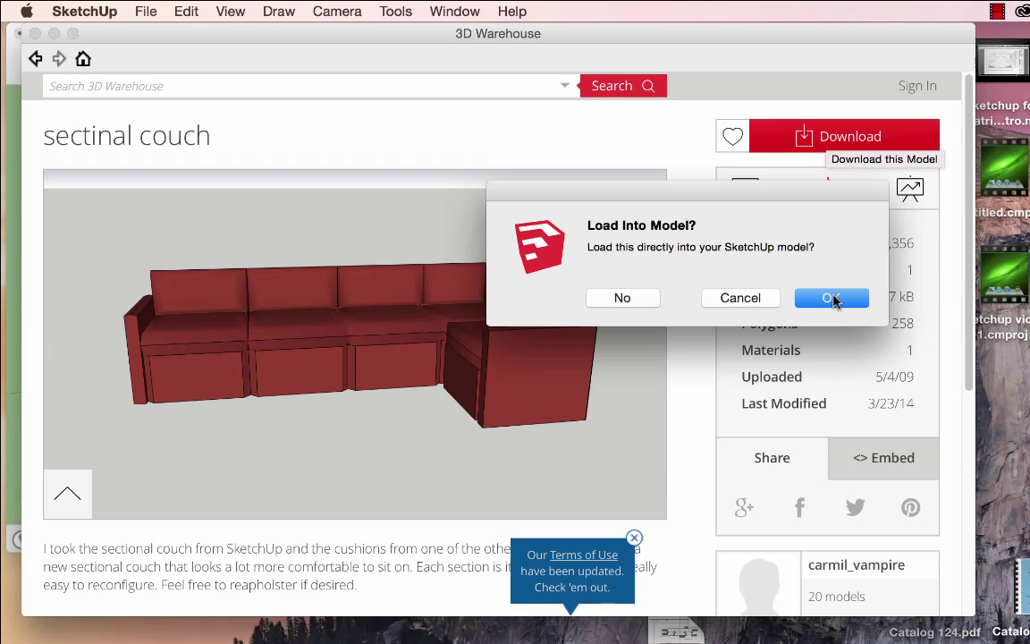
pyautogui.click(831, 298)
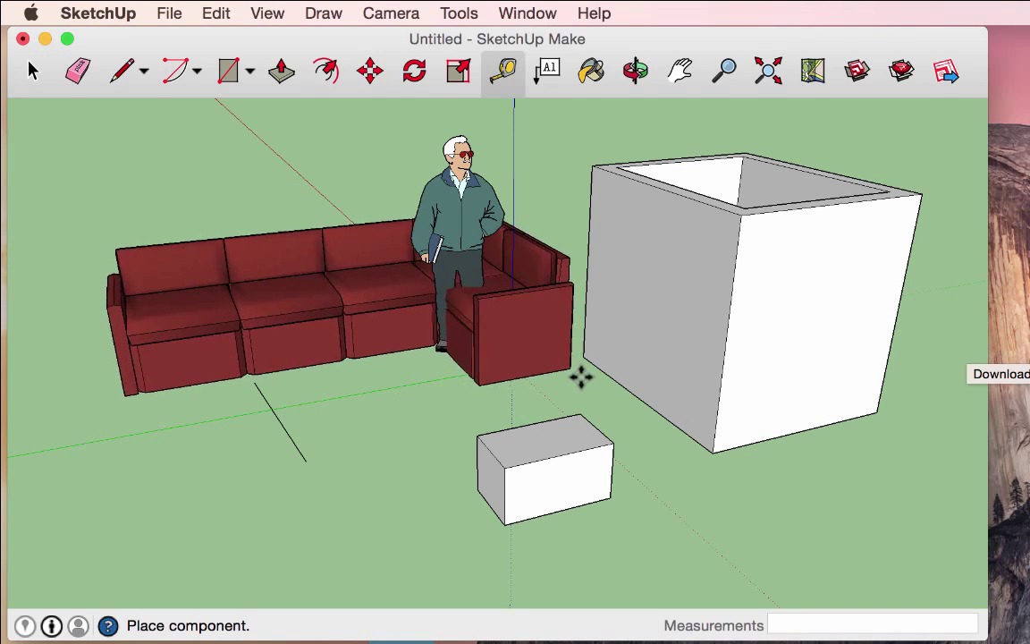
pyautogui.click(544, 282)
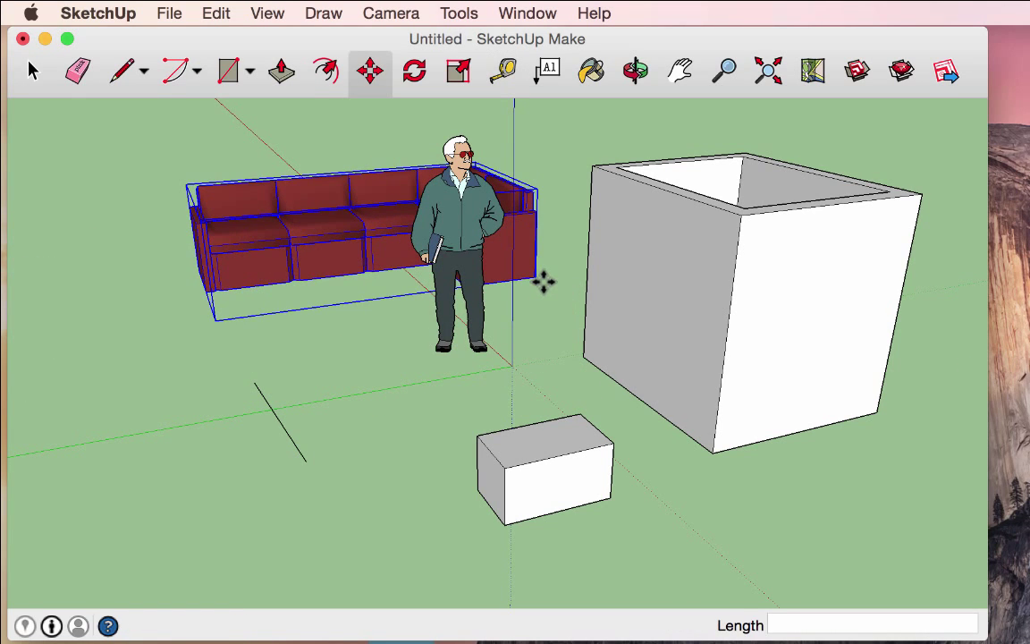
# Orbit around the placed couch and examine it up close and beside the standing figure and the boxes
pyautogui.click(634, 78)
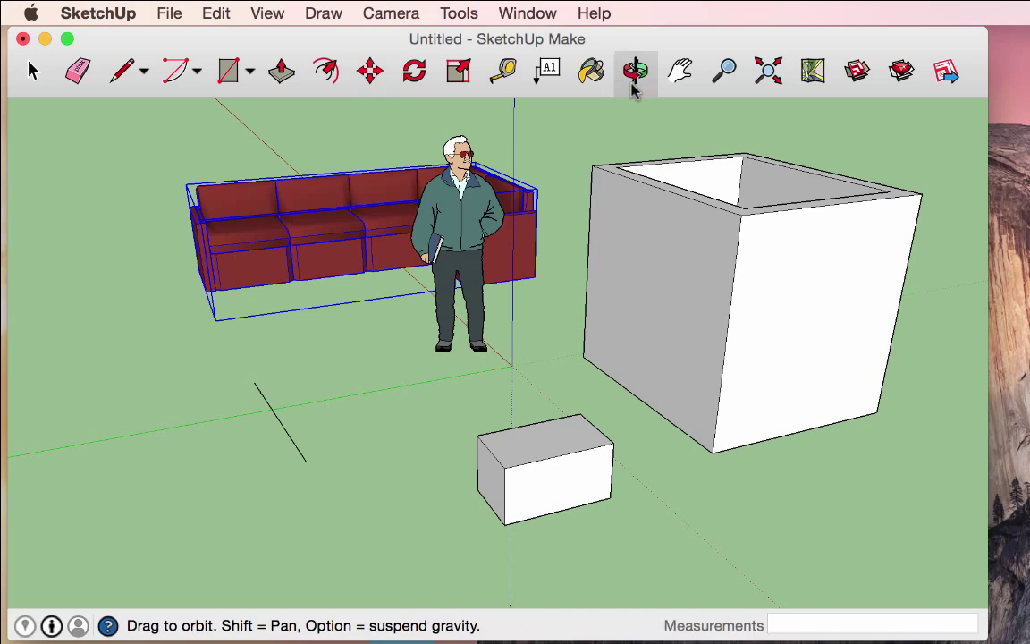
pyautogui.moveTo(255, 152); pyautogui.dragTo(474, 257)
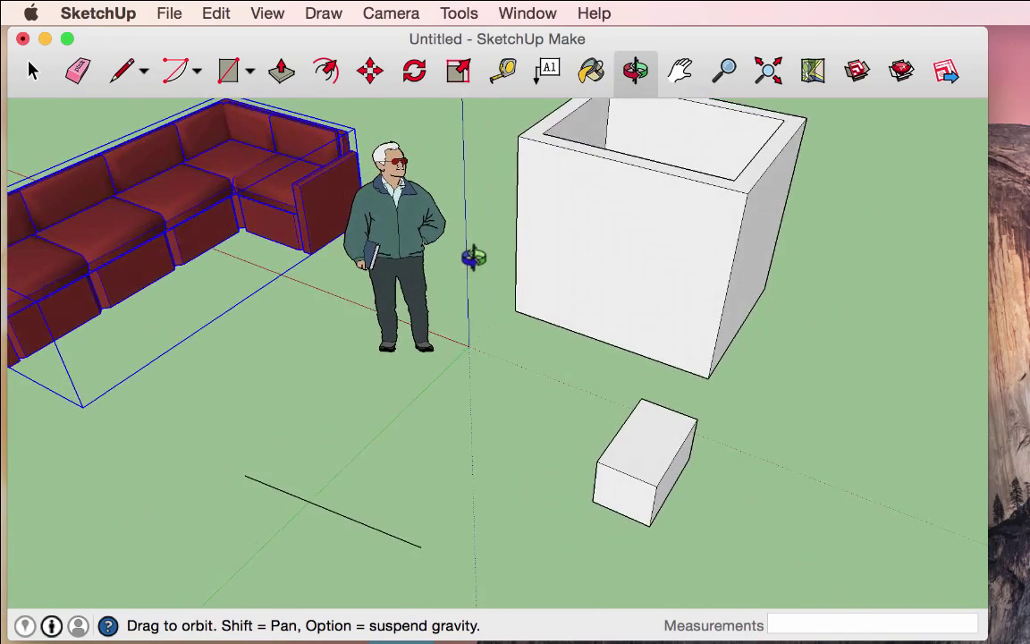
pyautogui.scroll(-5, 552, 277)
pyautogui.moveTo(374, 250); pyautogui.dragTo(114, 179)
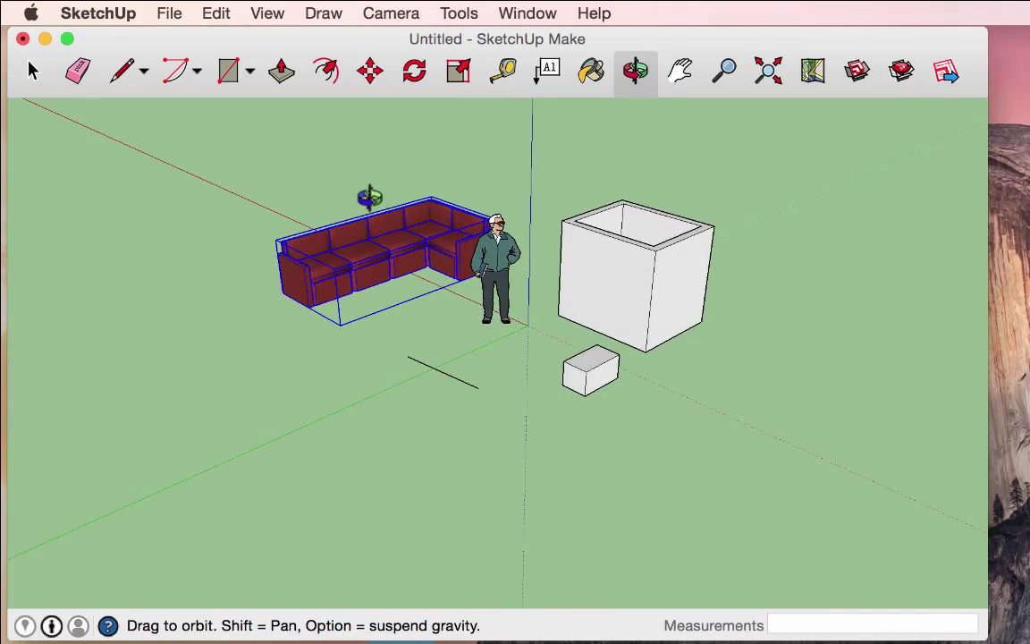
pyautogui.scroll(4, 368, 197)
pyautogui.moveTo(398, 322); pyautogui.dragTo(441, 341)
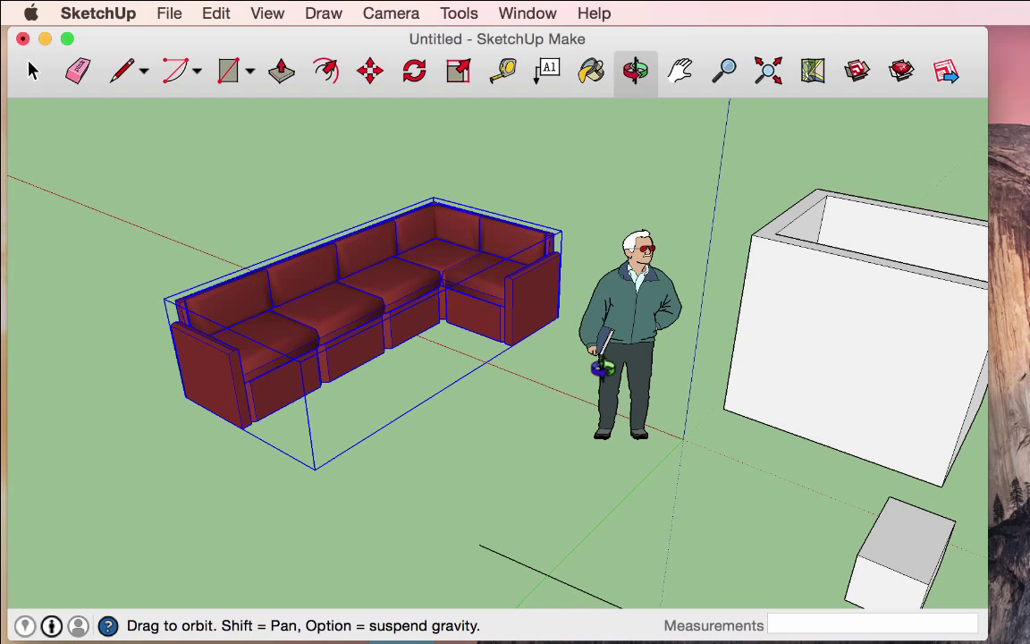
pyautogui.scroll(-3, 671, 389)
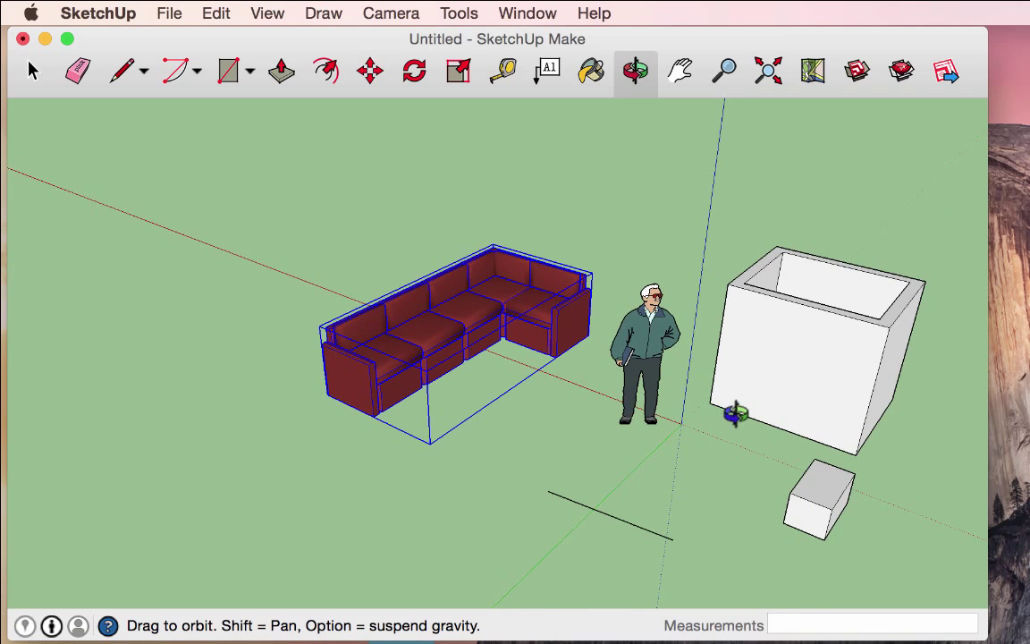
pyautogui.moveTo(736, 413); pyautogui.dragTo(635, 423)
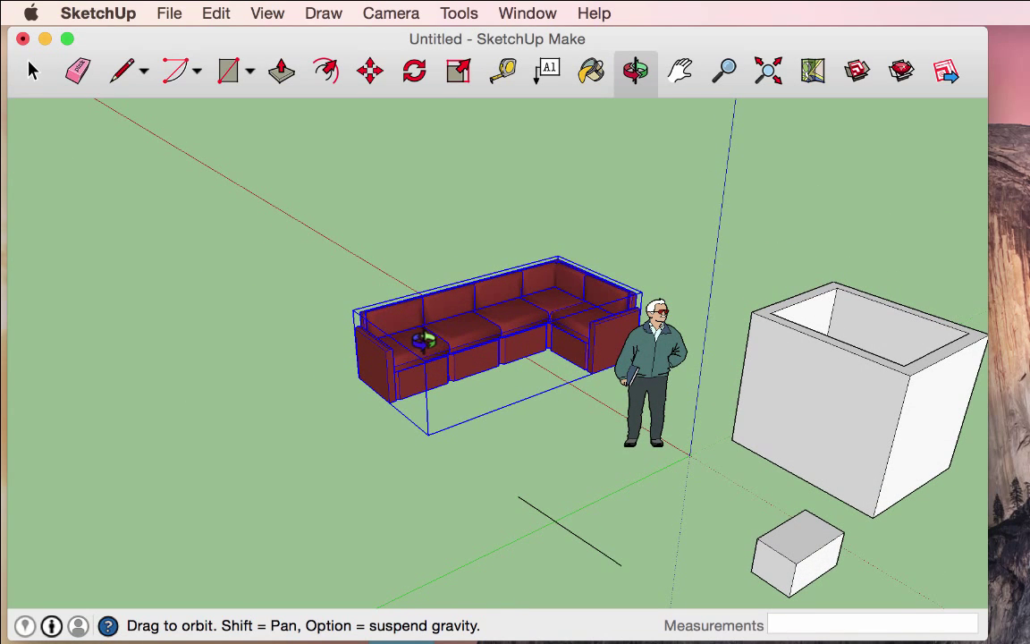
pyautogui.scroll(5, 497, 305)
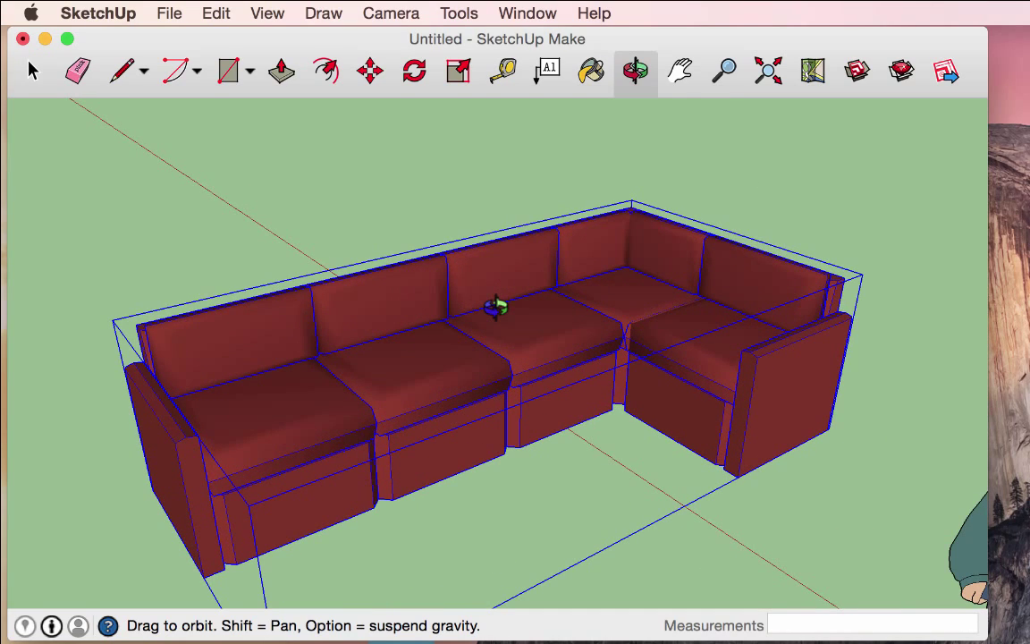
pyautogui.moveTo(562, 434)
pyautogui.mouseDown()
pyautogui.moveTo(570, 436)
pyautogui.moveTo(554, 414)
pyautogui.mouseUp()
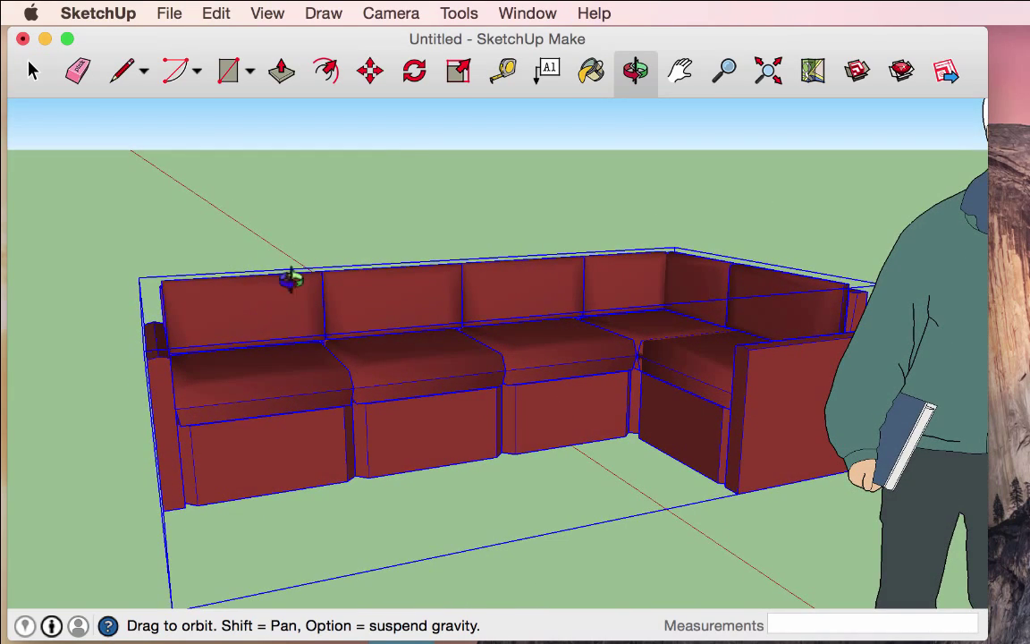
pyautogui.scroll(-3, 495, 416)
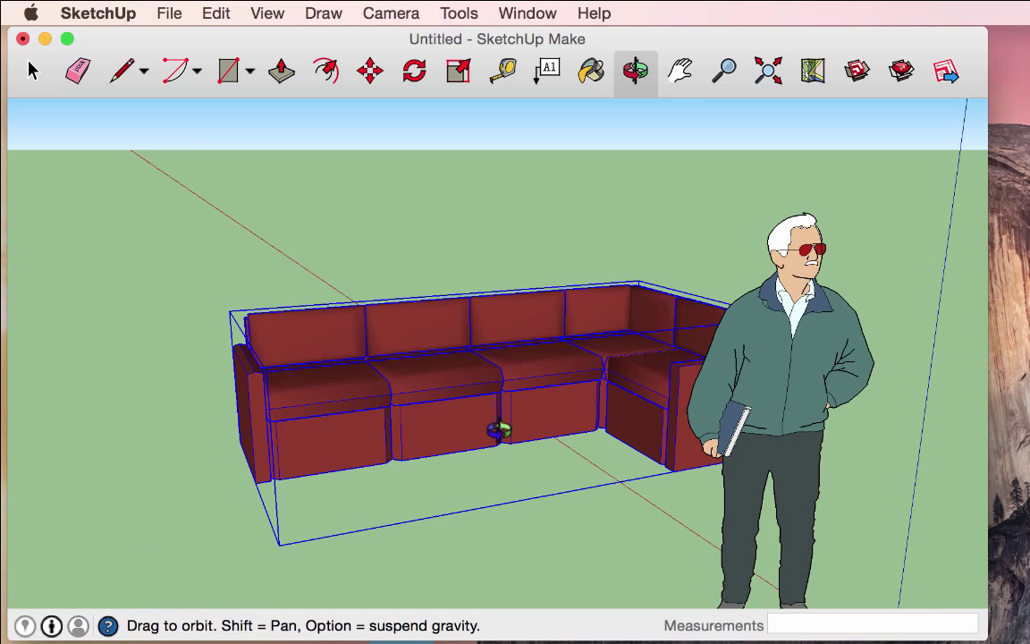
pyautogui.moveTo(499, 432); pyautogui.dragTo(607, 471)
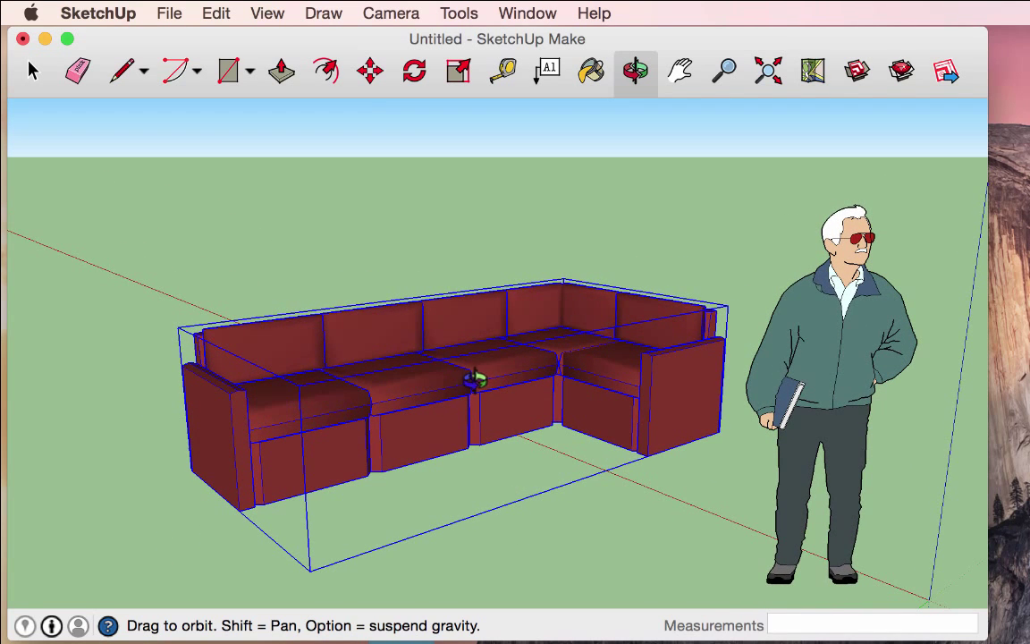